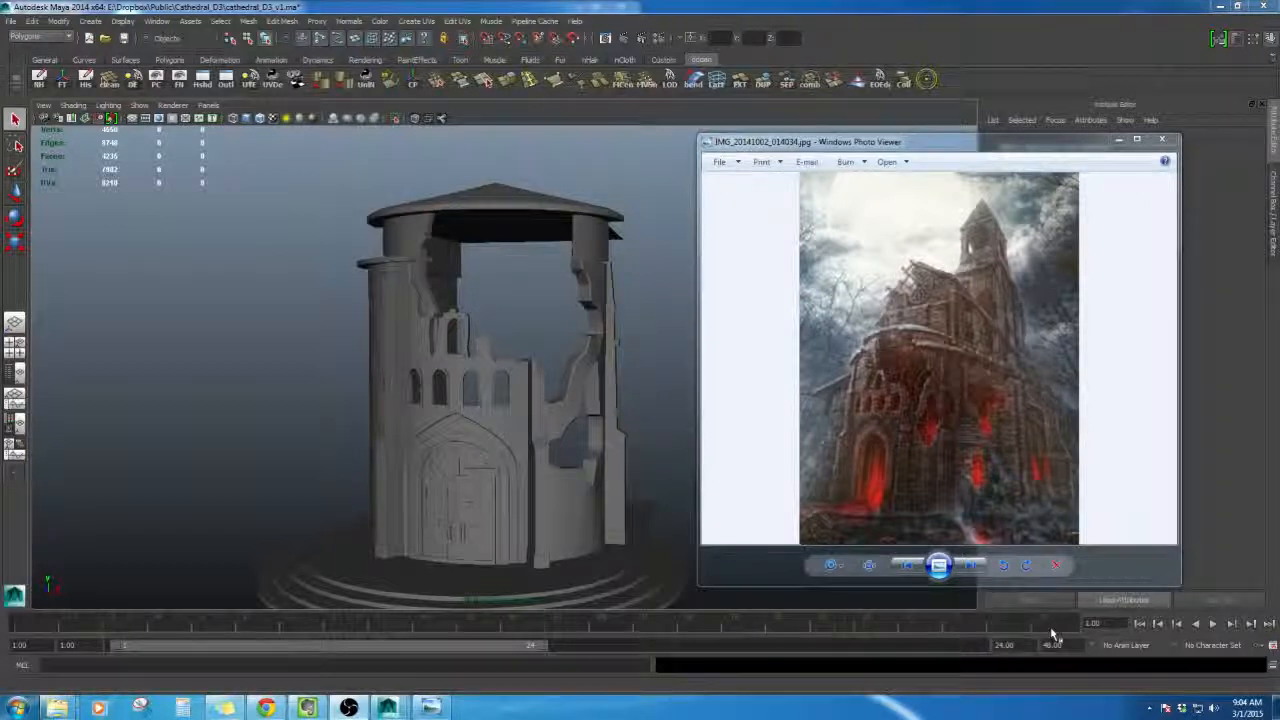
- Orbit around the ruined tower model and select its roof cylinder
left_click(642, 231)
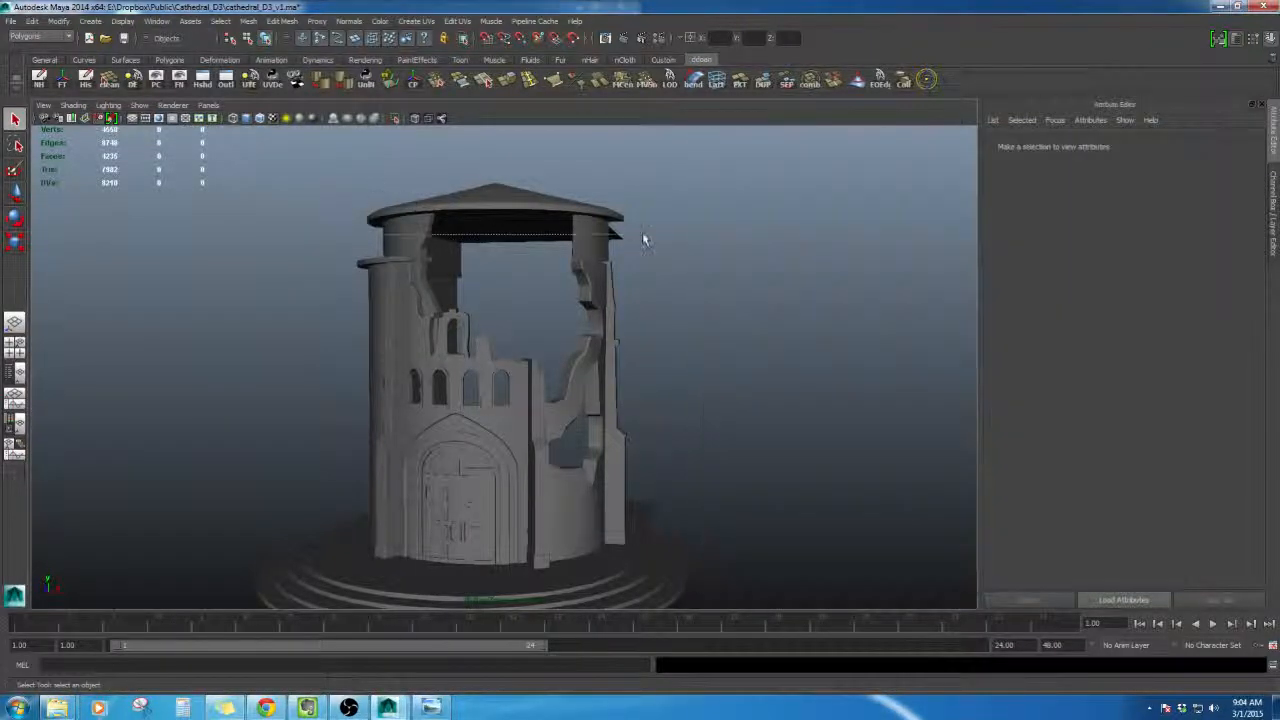
left_click_drag(656, 233, 650, 335, "alt")
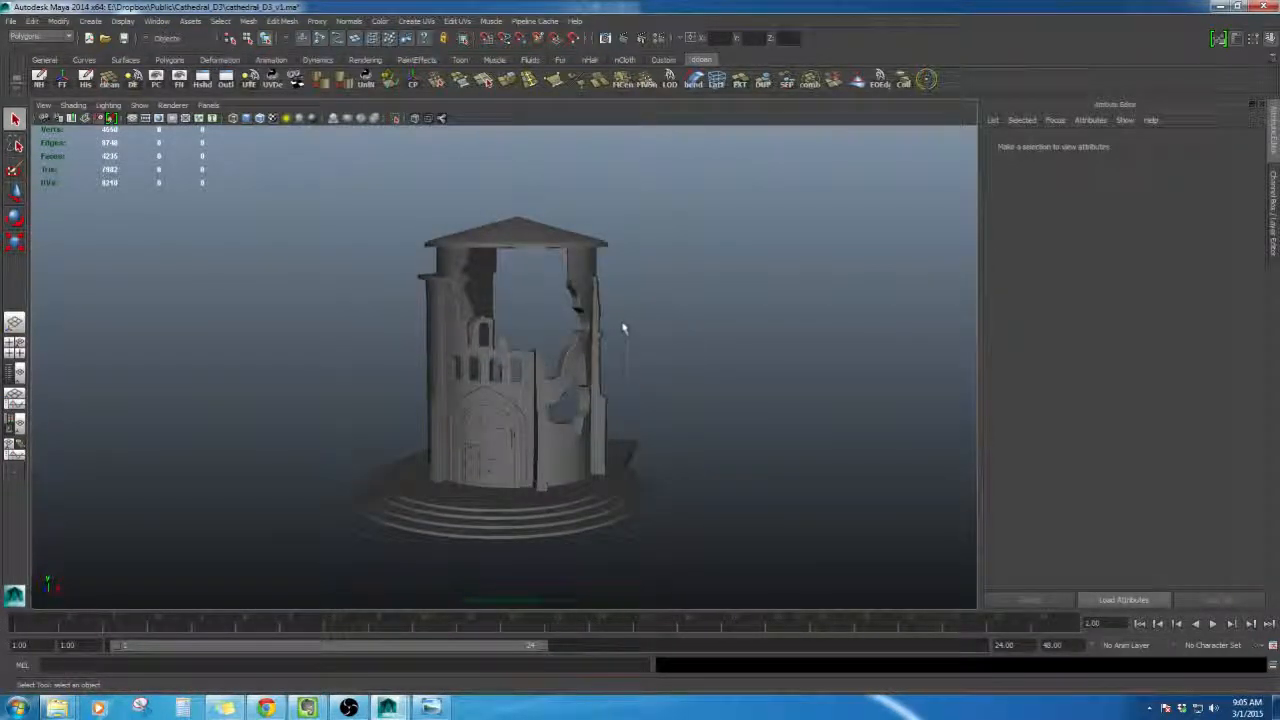
mouse_move(519, 320)
left_mouse_down("alt")
mouse_move(549, 320)
mouse_move(515, 297)
left_mouse_up("alt")
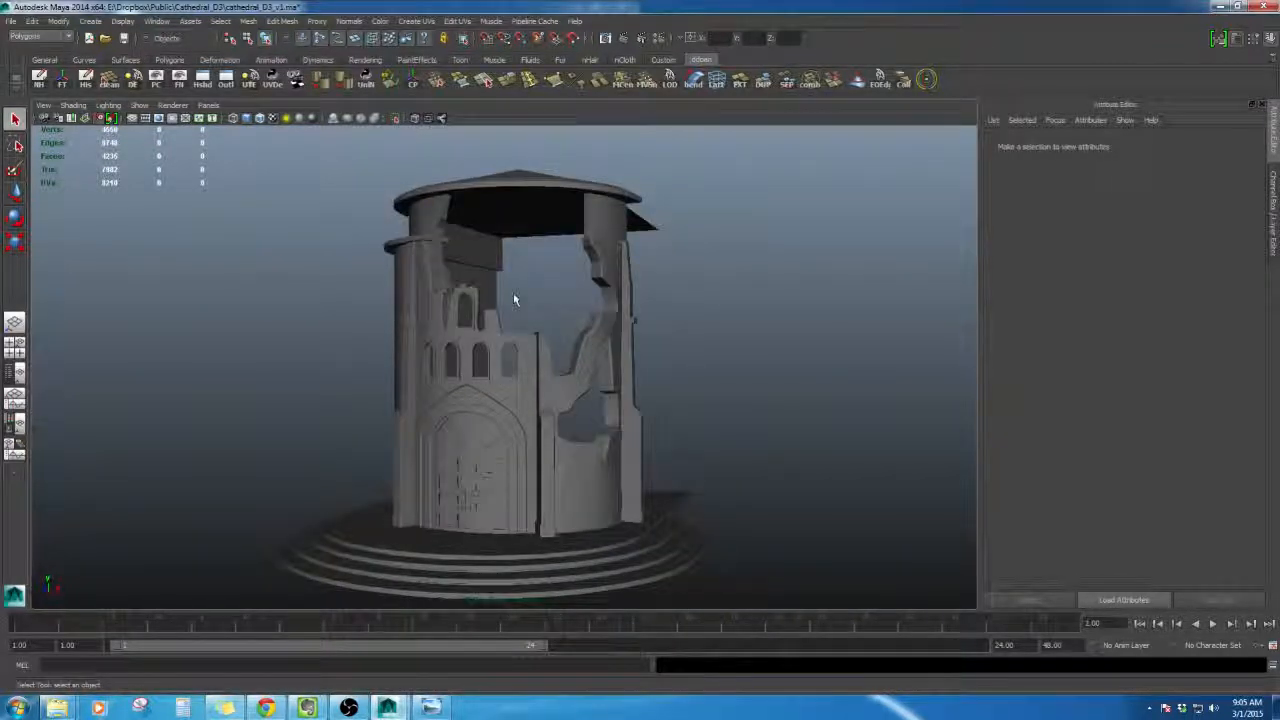
left_click(525, 224)
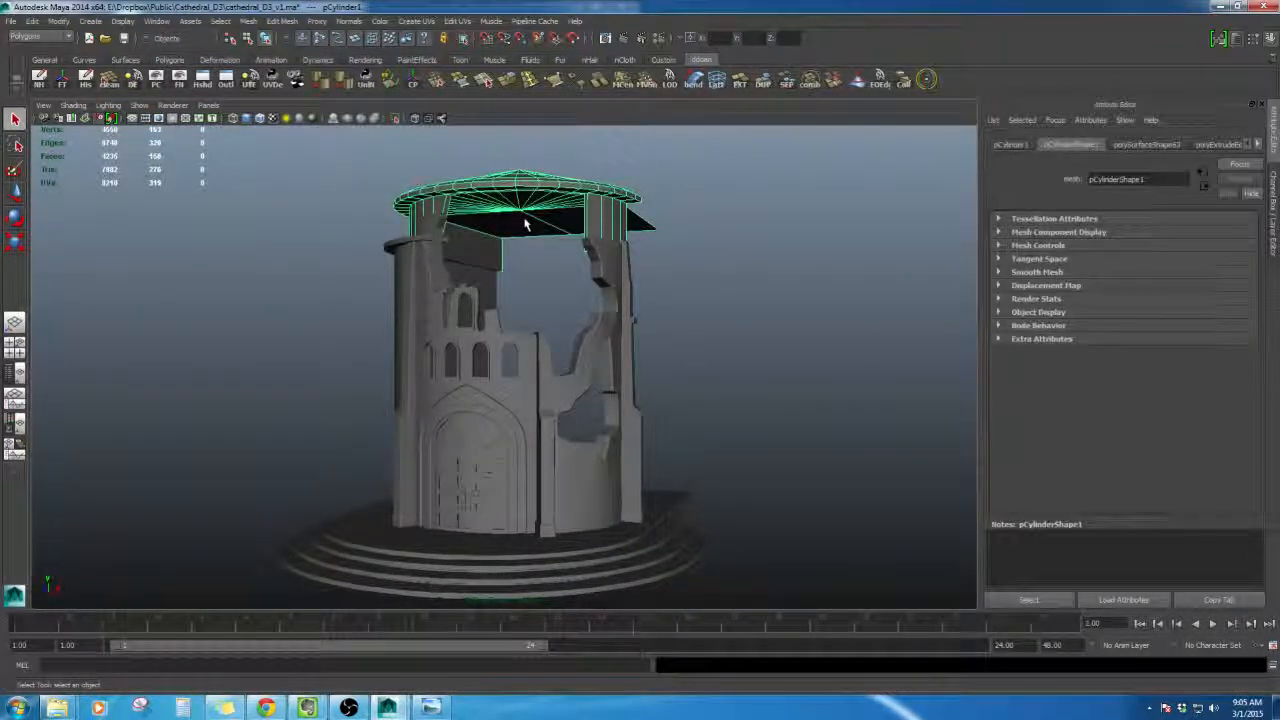
left_click(1255, 39)
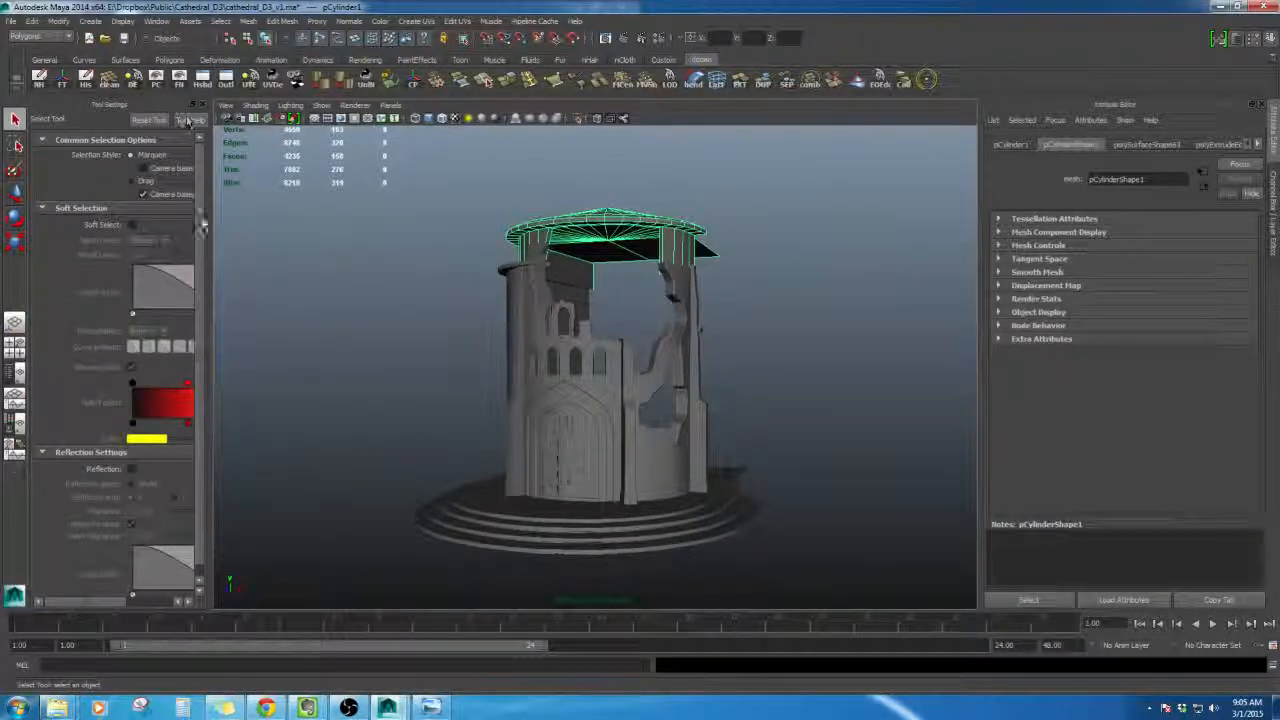
left_click_drag(211, 224, 282, 229)
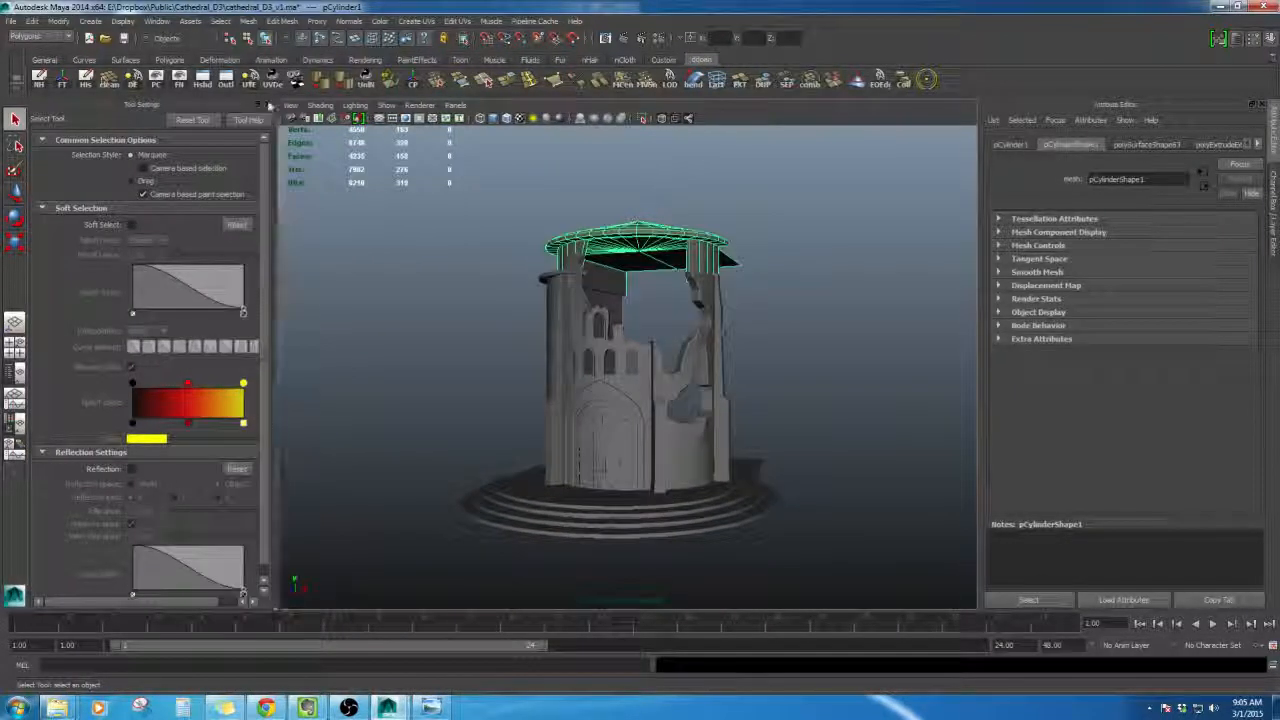
left_click(272, 104)
- Orbit and zoom around the tower to examine the broken walls beneath the roof
left_click_drag(677, 331, 602, 352, "alt")
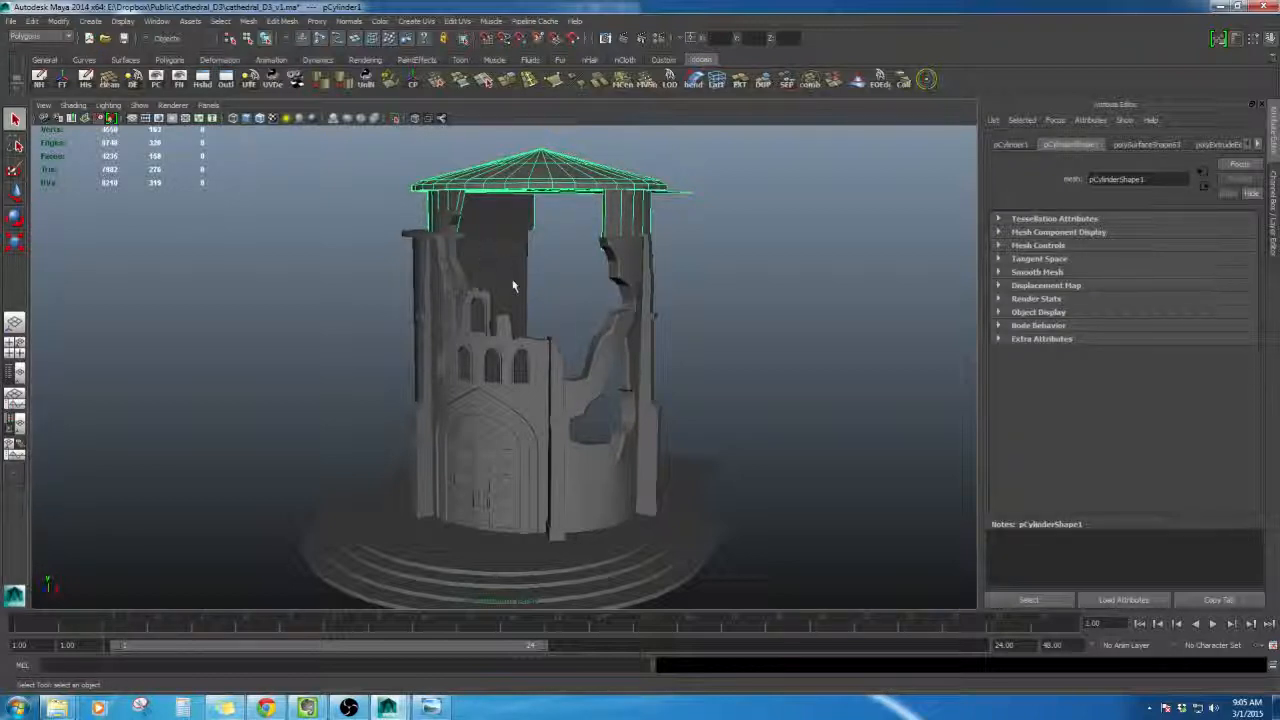
left_click_drag(517, 228, 597, 279, "alt")
scroll(597, 279, "up", 4)
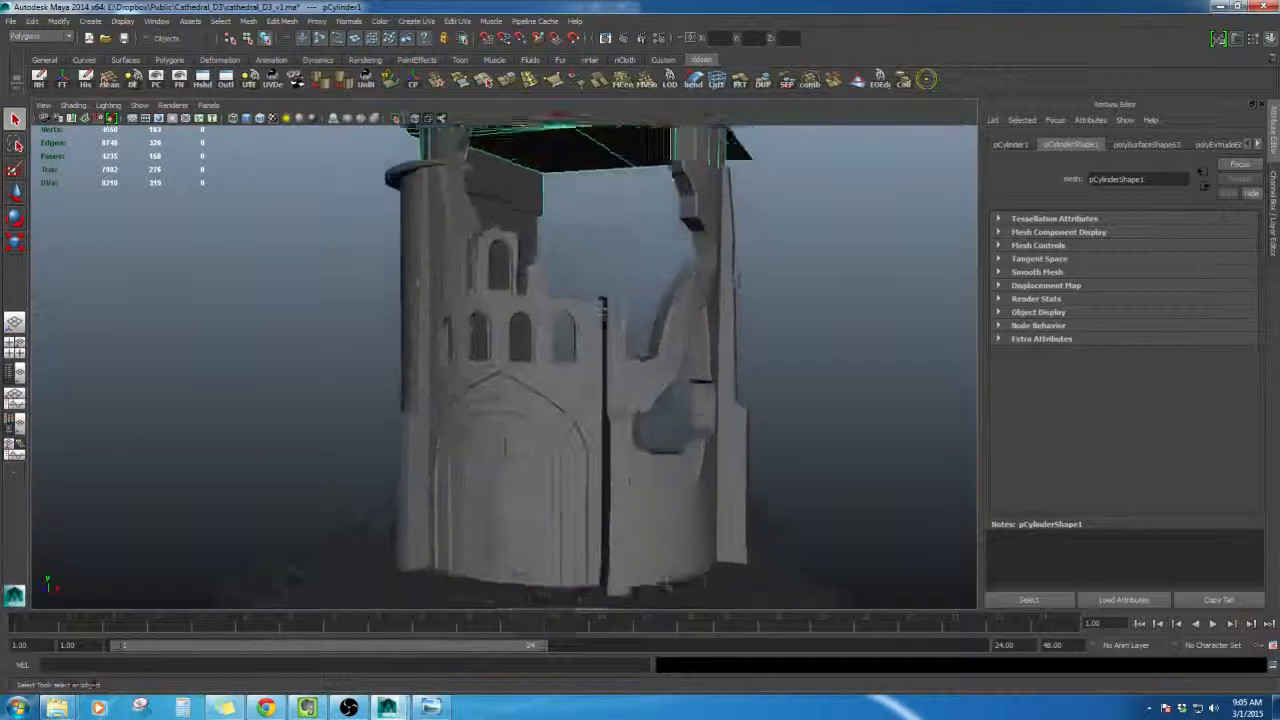
scroll(571, 326, "down", 5)
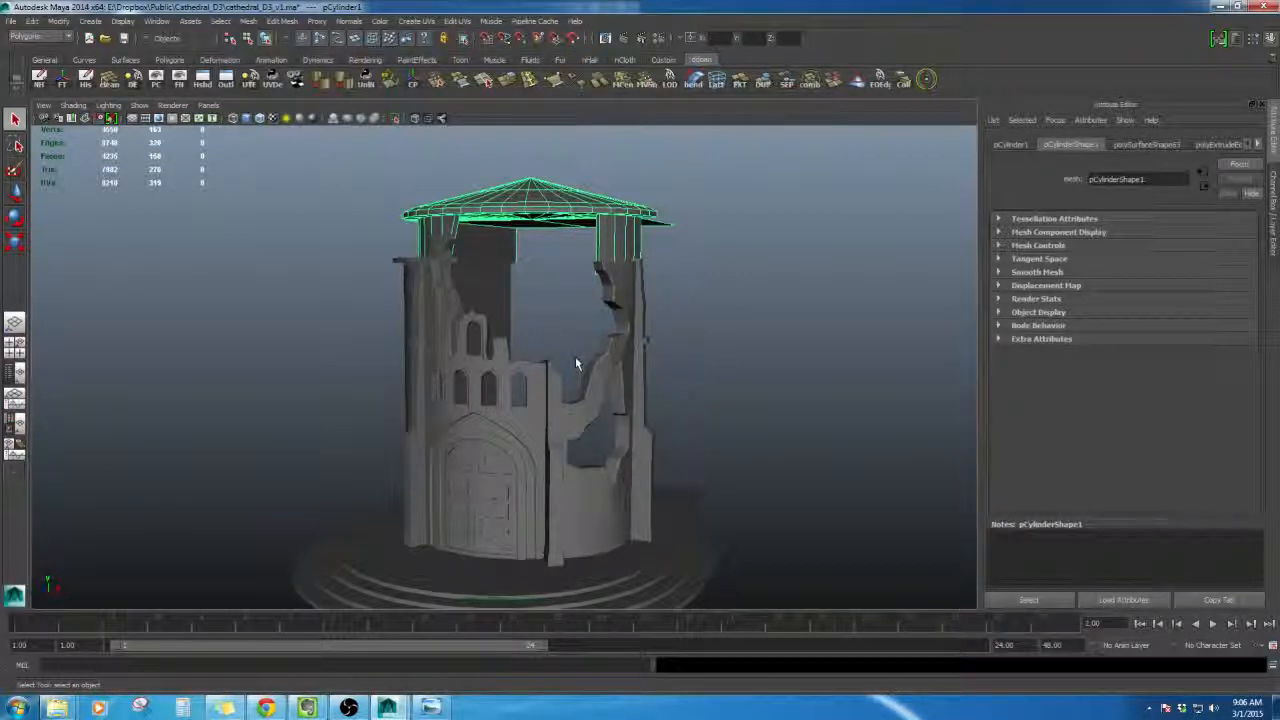
left_click(717, 317)
scroll(700, 317, "up", 5)
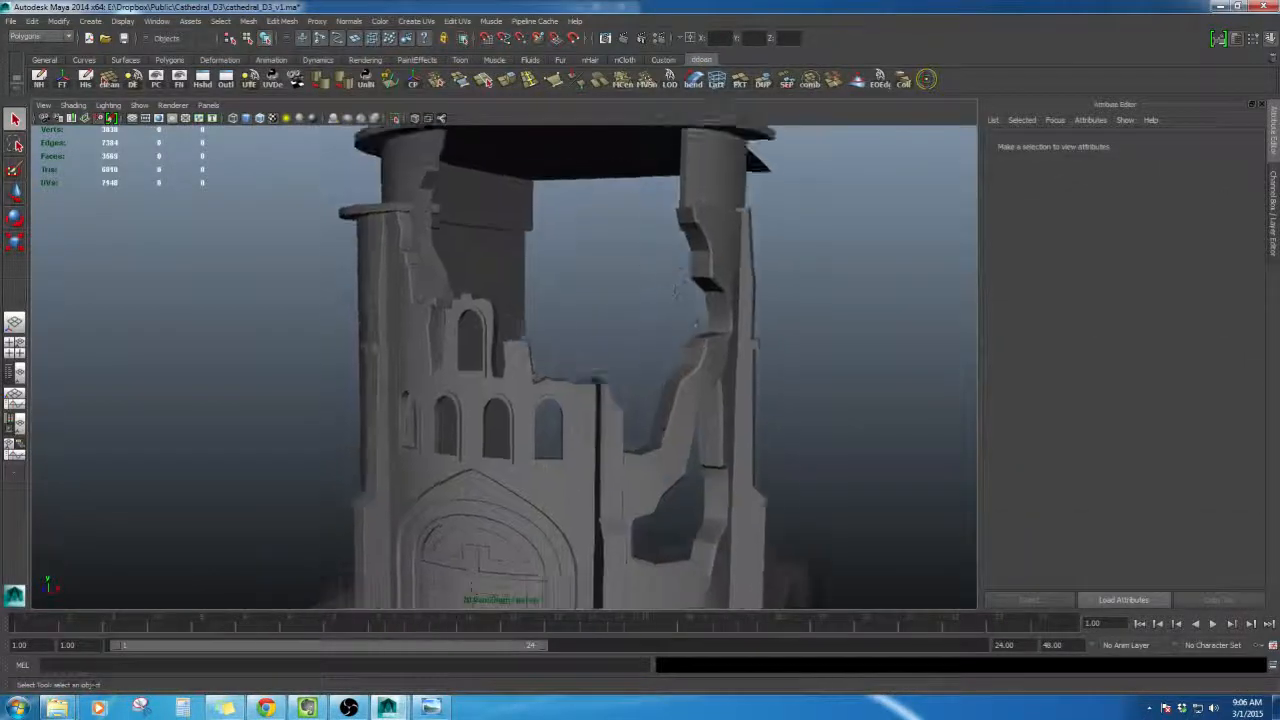
middle_click_drag(597, 290, 647, 360, "alt")
left_click_drag(646, 358, 546, 354, "alt")
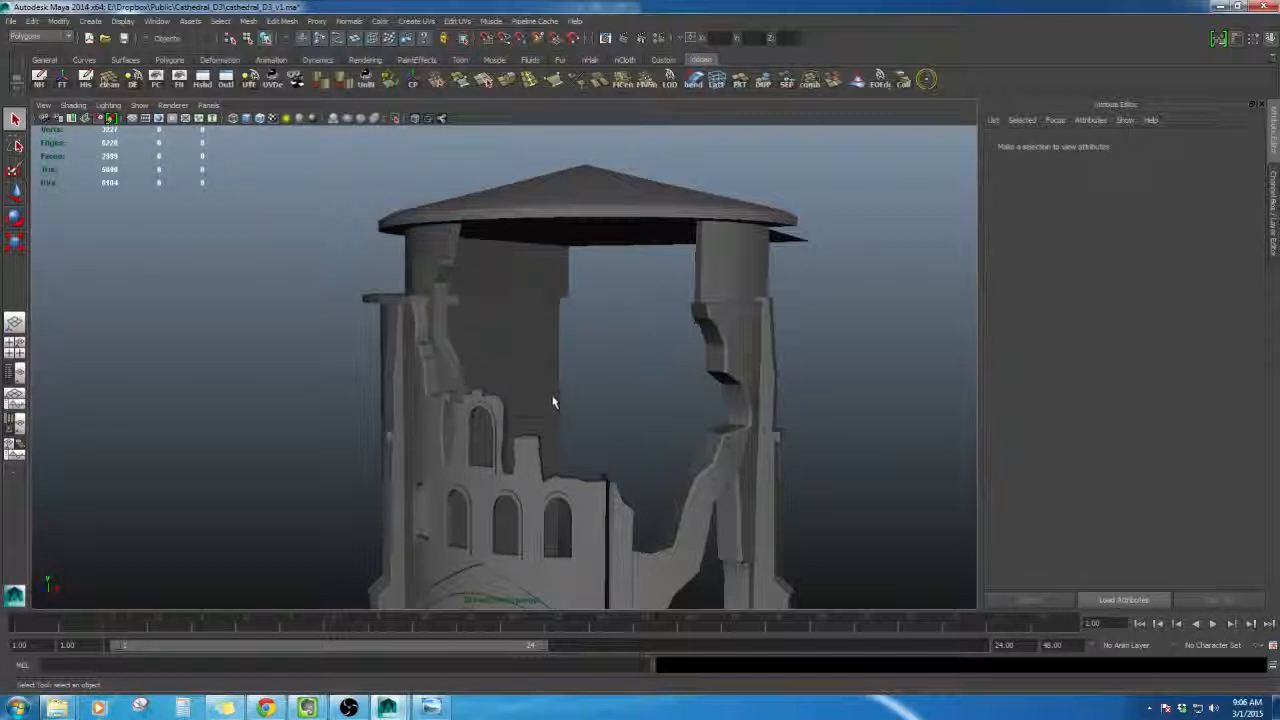
left_click_drag(795, 427, 763, 400, "alt")
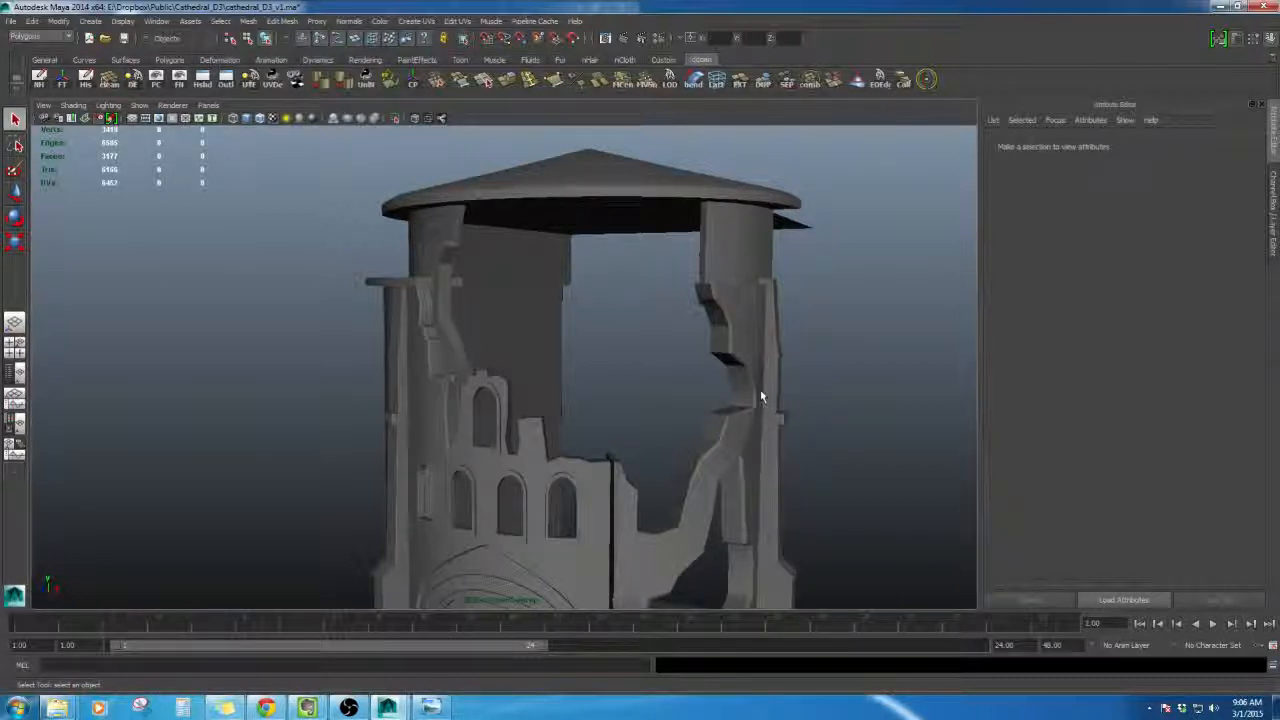
left_click_drag(763, 393, 716, 453, "alt")
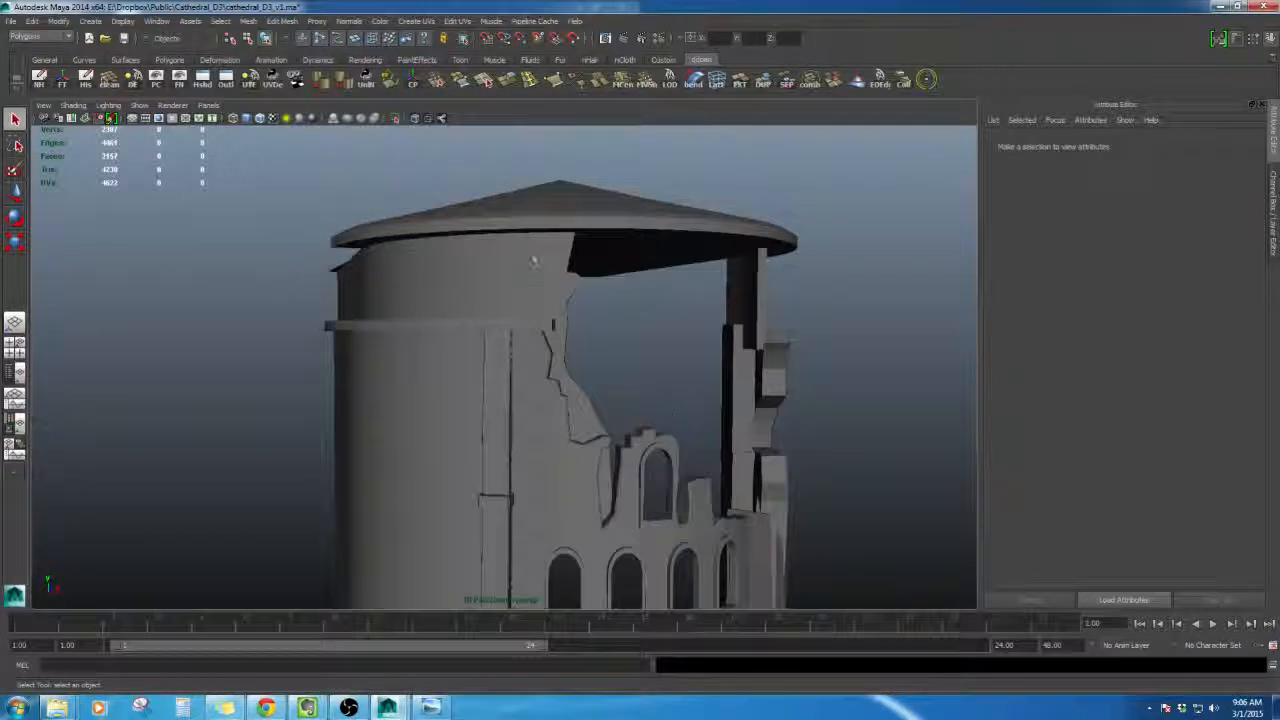
left_click(529, 263)
left_click_drag(529, 263, 543, 371, "alt")
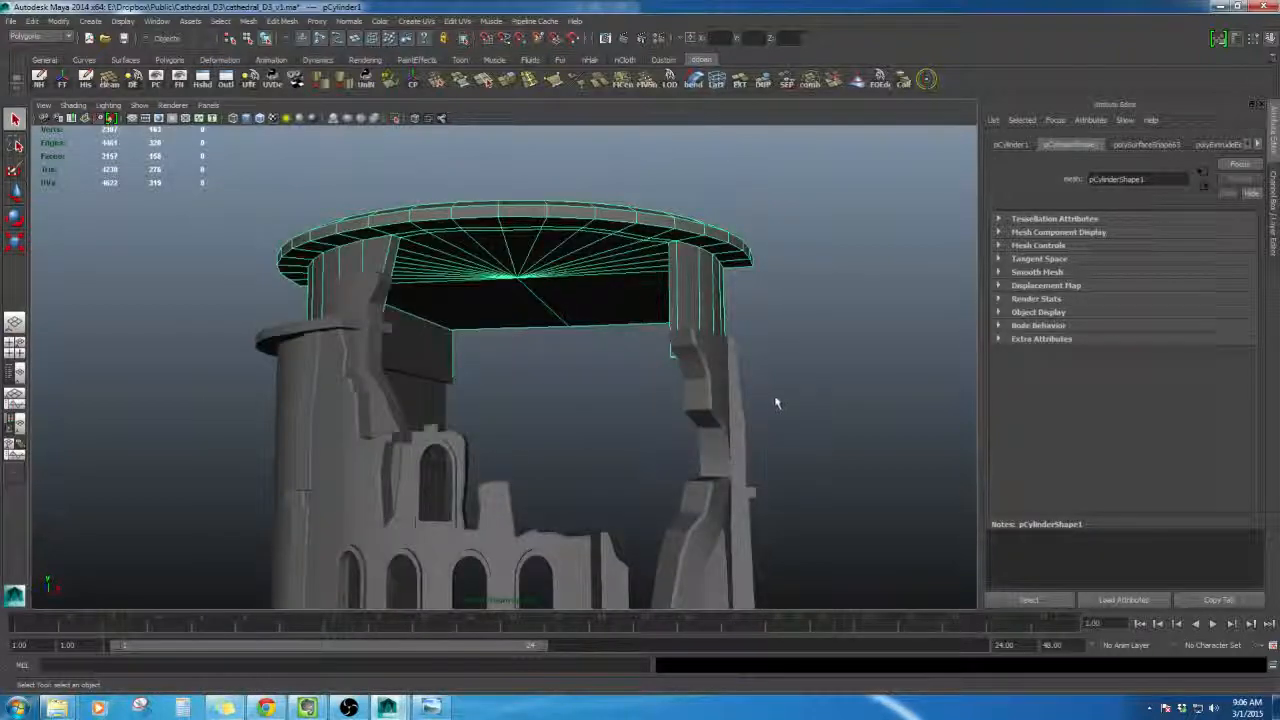
- Compare the tower with the cathedral reference image
left_click(432, 707)
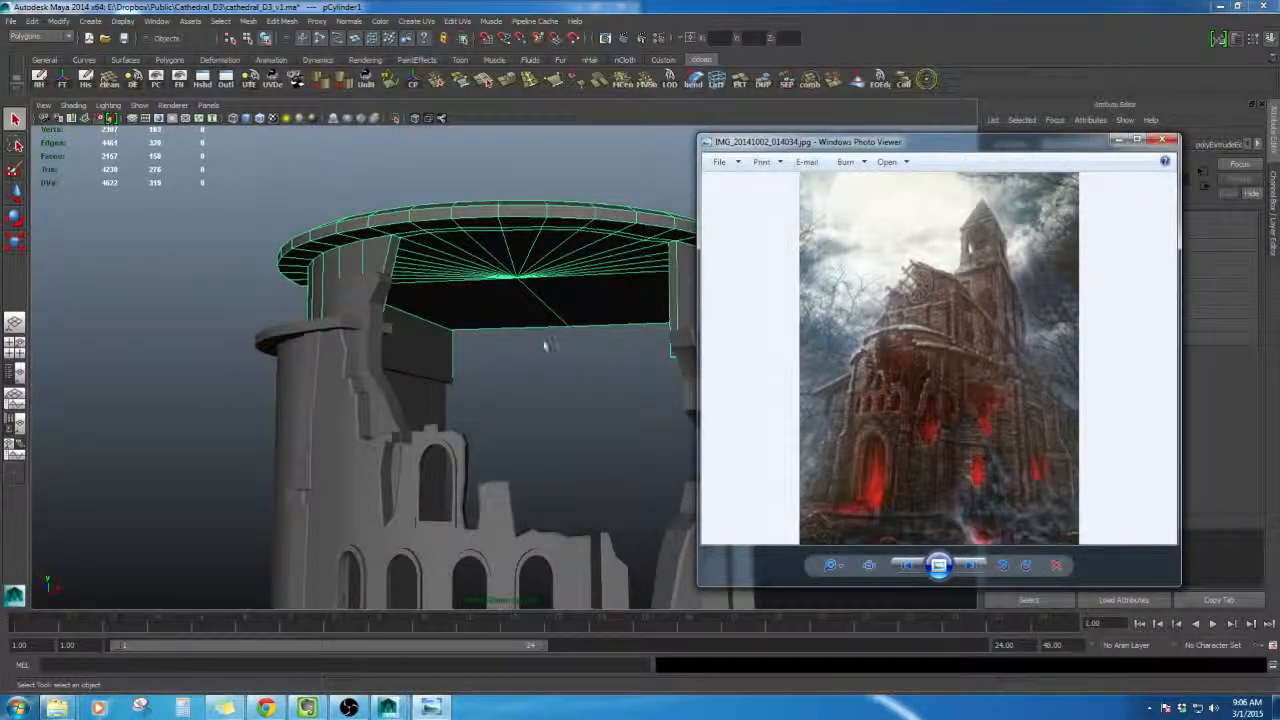
mouse_move(544, 345)
left_mouse_down("alt")
mouse_move(518, 338)
mouse_move(534, 344)
left_mouse_up("alt")
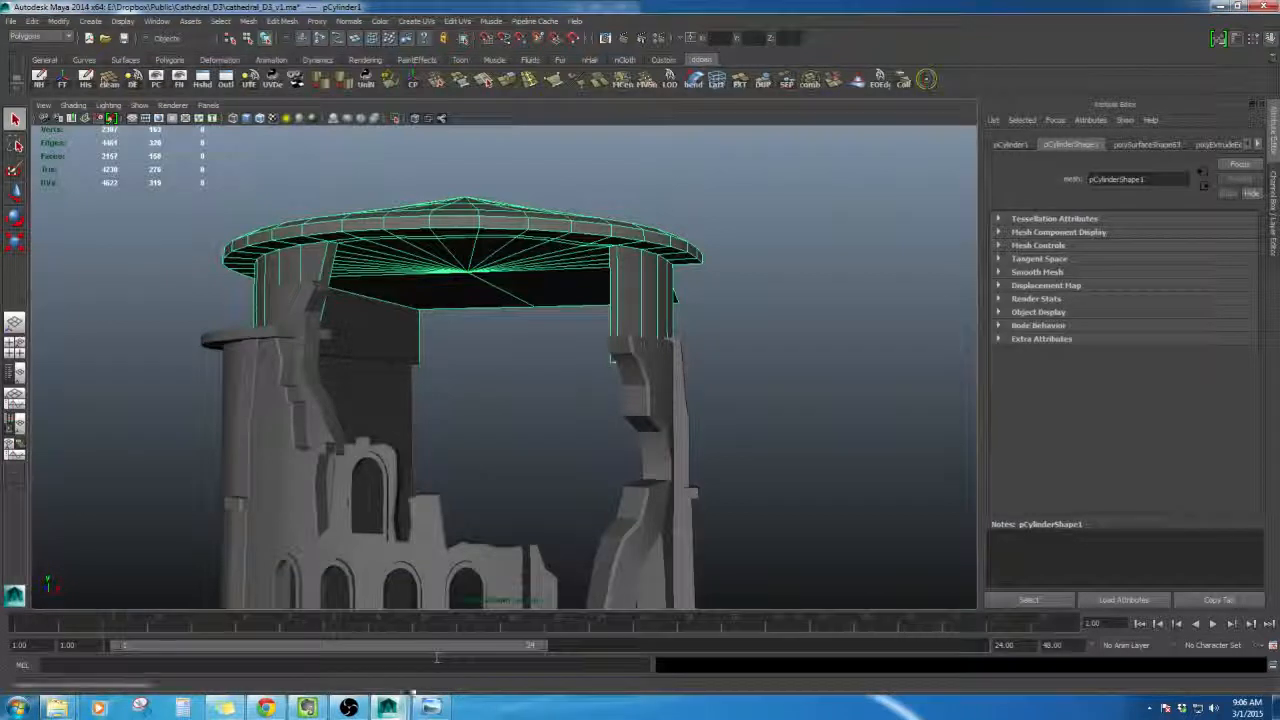
left_click(430, 706)
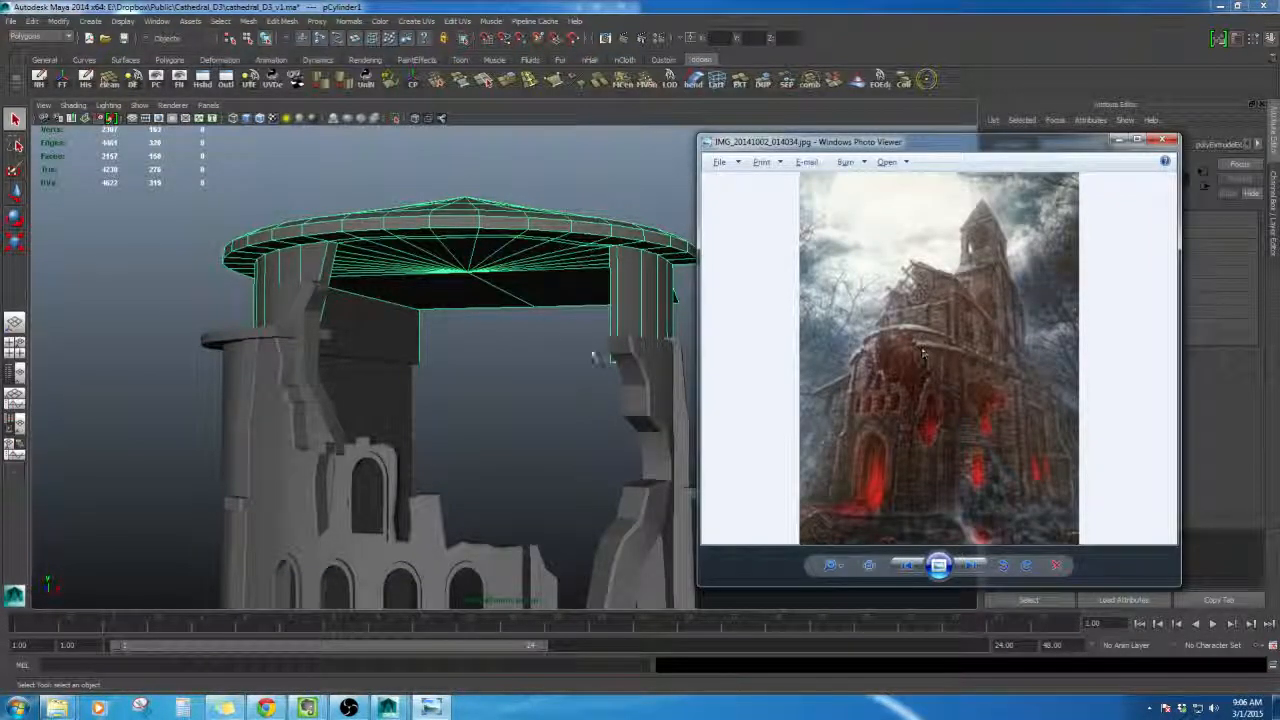
- Select the broken right wall piece of the tower and isolate it in the viewport
left_click_drag(661, 354, 530, 360, "alt")
left_click_drag(560, 520, 601, 409, "alt")
left_click(614, 392)
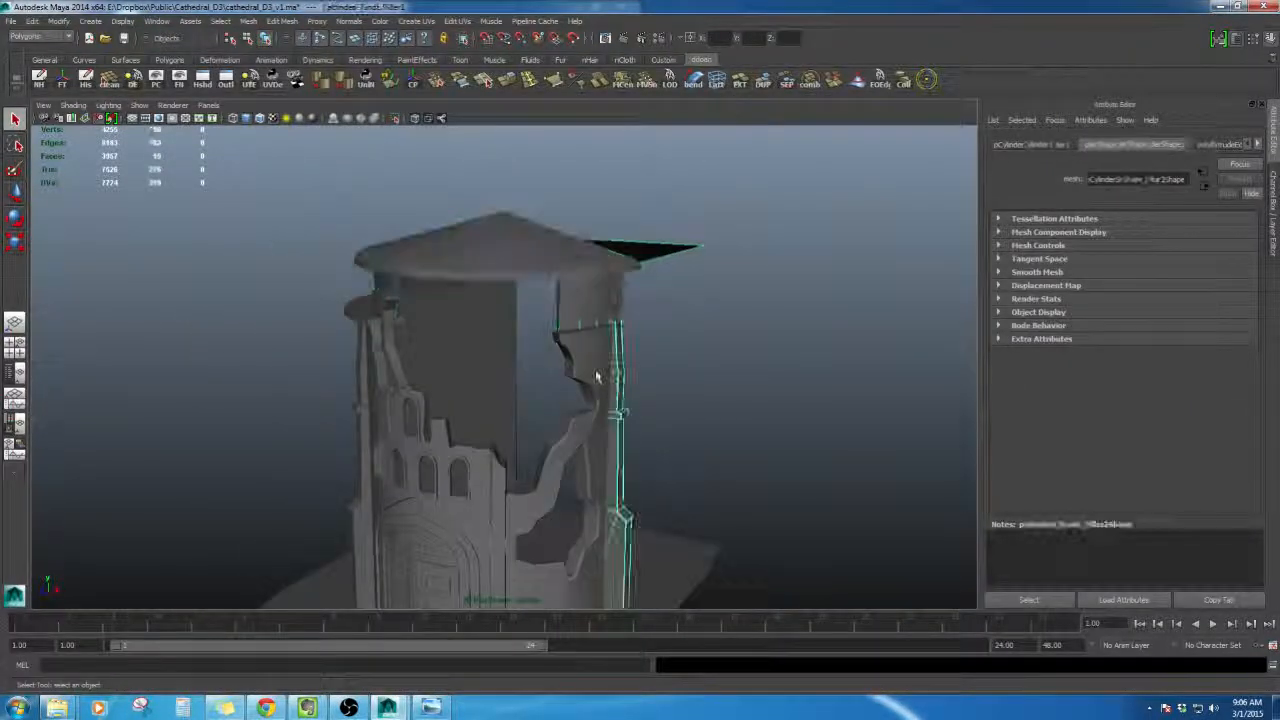
left_click(597, 376)
left_click_drag(630, 343, 492, 362, "alt")
right_click_drag(492, 362, 517, 366, "alt")
key("shift+i")
left_click_drag(553, 372, 455, 343, "alt")
right_click_drag(455, 343, 484, 330, "alt")
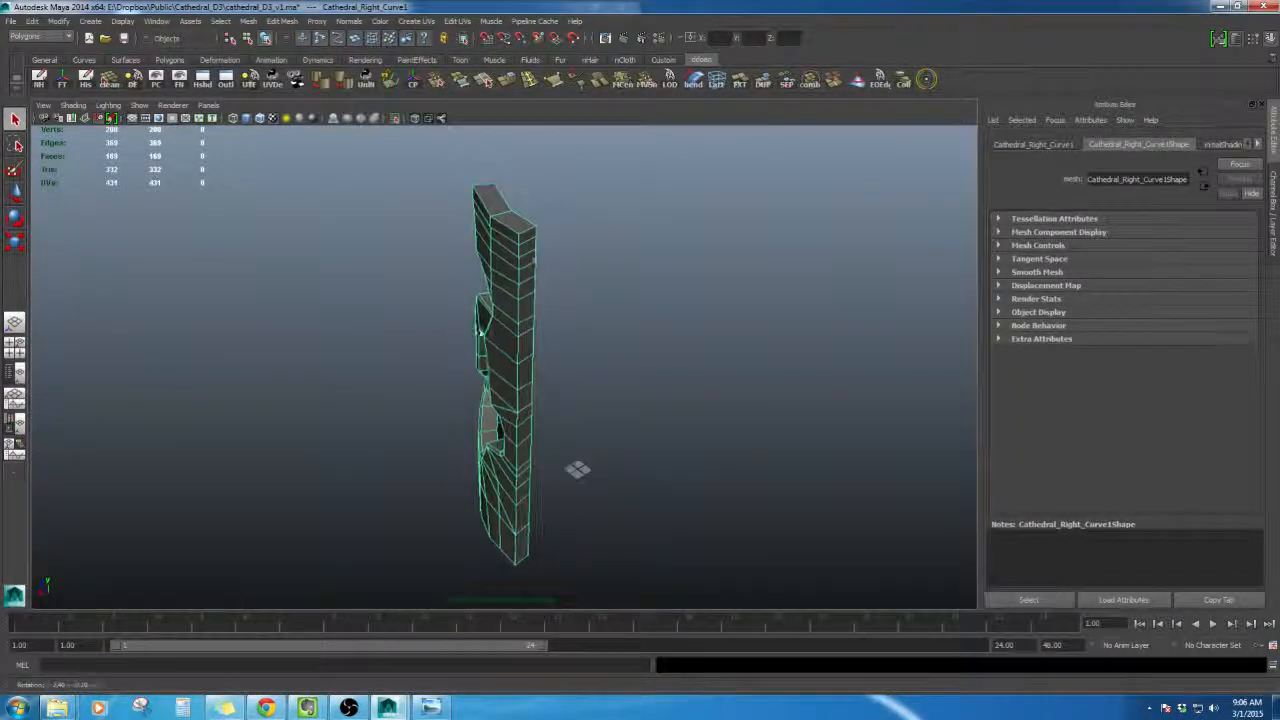
- Switch the isolated wall piece to face component selection
right_click_drag(531, 254, 532, 287)
left_click(528, 238)
left_click(529, 249, "shift")
left_click(592, 287)
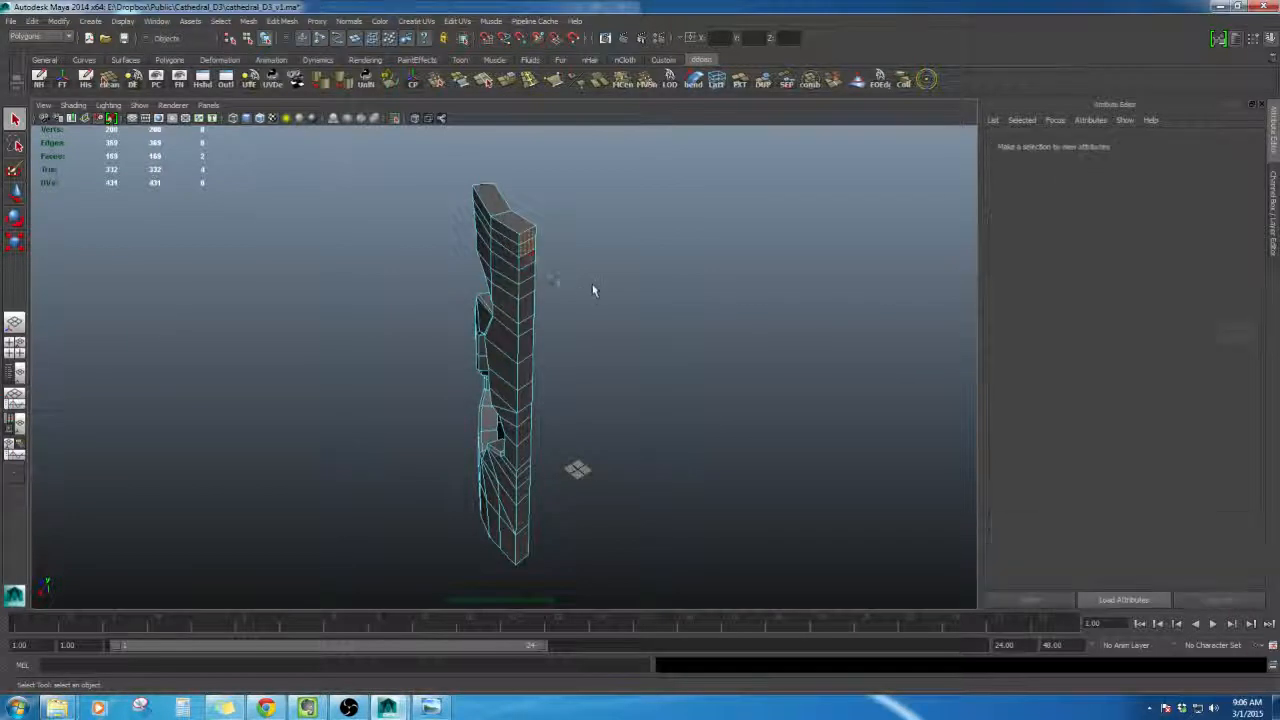
left_click(396, 118)
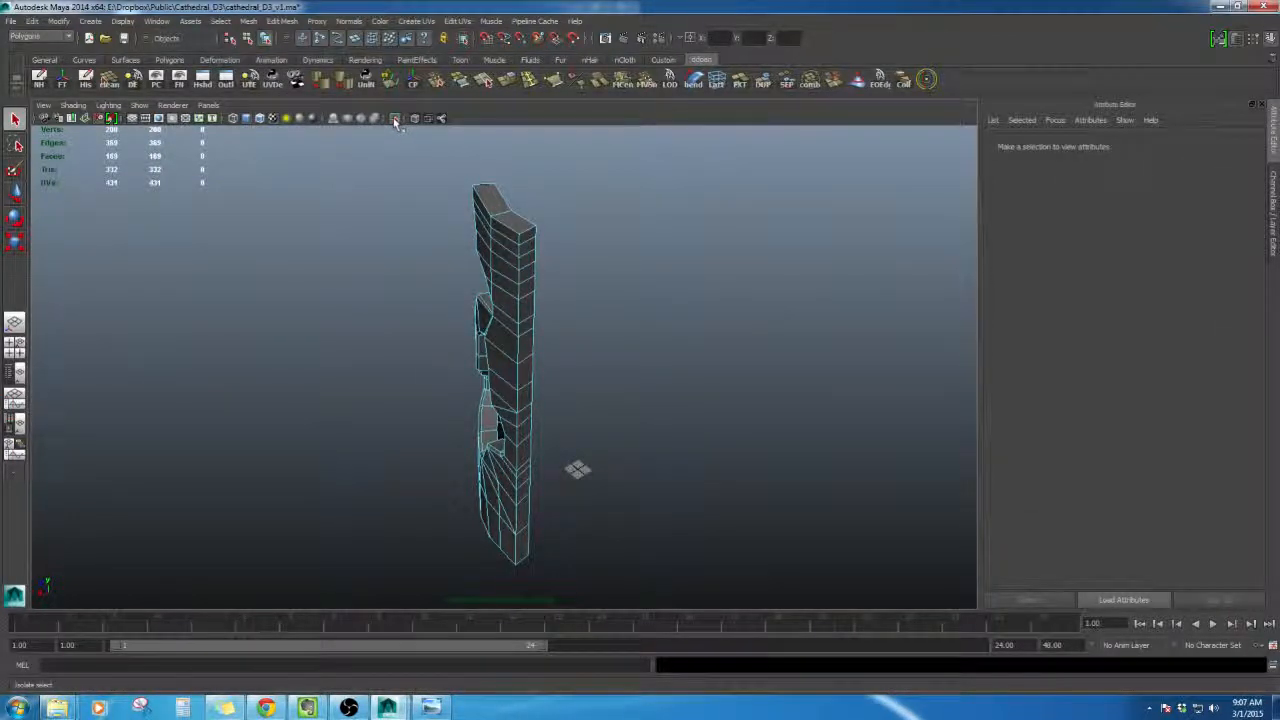
left_click_drag(472, 362, 690, 300, "alt")
key("F8")
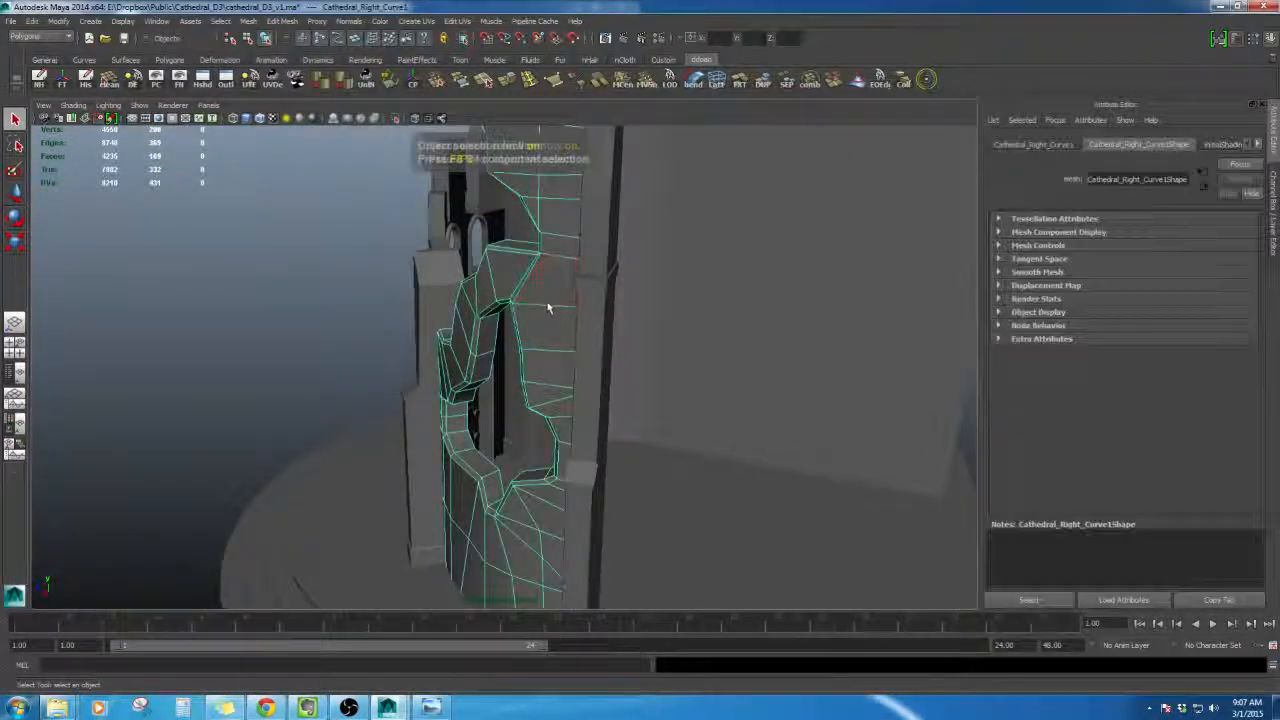
key("shift+i")
left_click_drag(549, 283, 517, 351, "alt")
right_click_drag(541, 273, 541, 313)
left_click(553, 268)
left_click(553, 272, "shift")
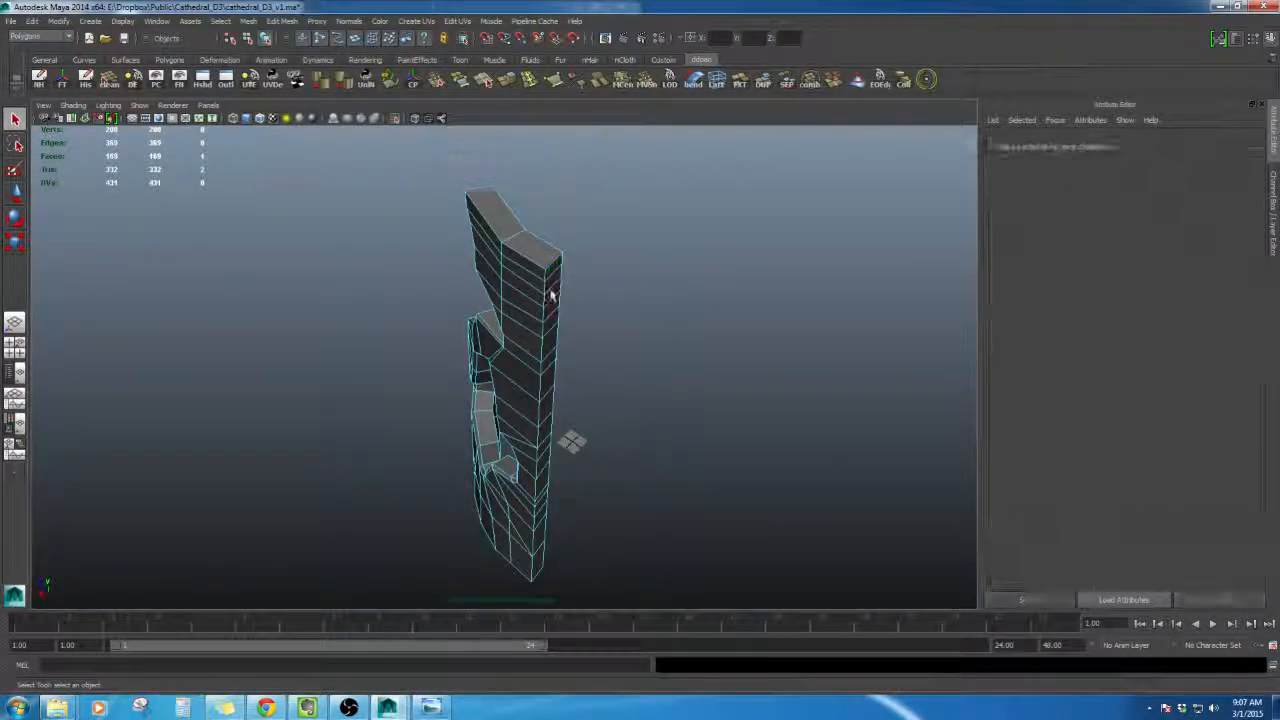
- Select the column of faces running along the wall piece's outer edge
left_click(551, 292, "shift")
left_click(551, 273, "shift")
left_click(552, 297, "shift")
left_click(553, 328, "shift")
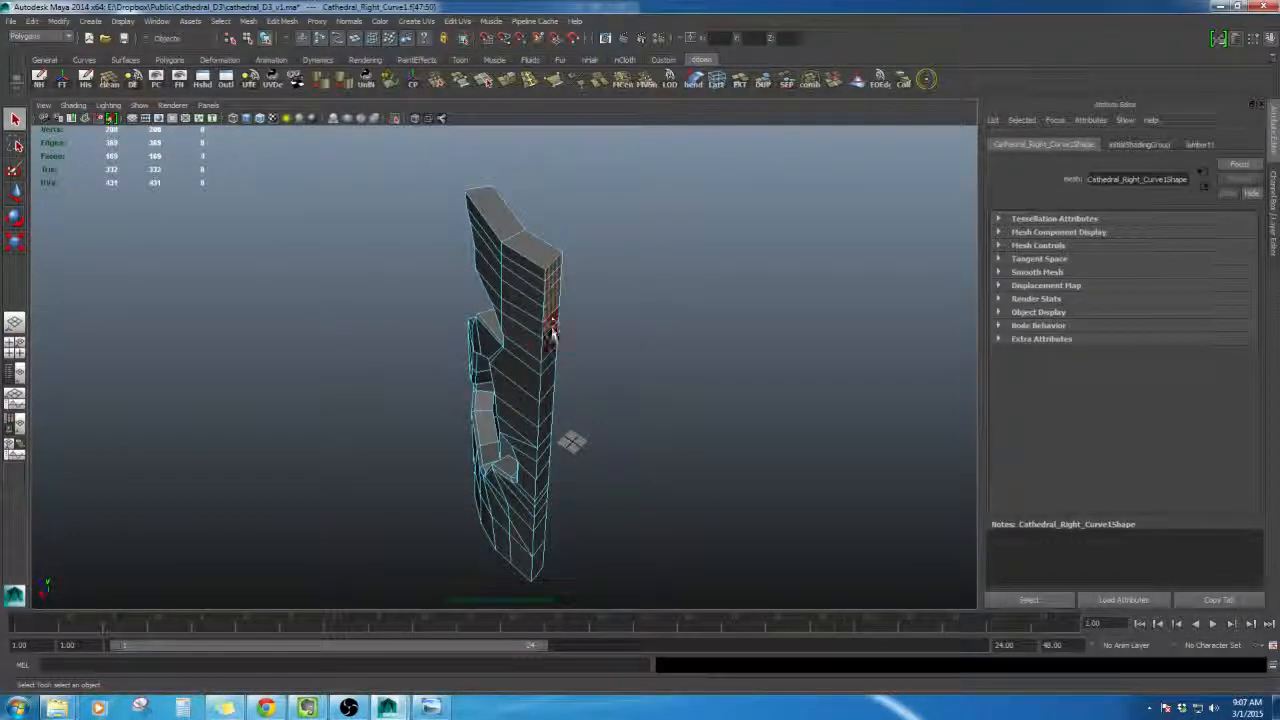
left_click(551, 344, "shift")
left_click(547, 374, "shift")
left_click(546, 389, "shift")
left_click(549, 360, "shift")
middle_click_drag(580, 425, 565, 350, "alt")
left_click_drag(565, 350, 560, 318, "alt")
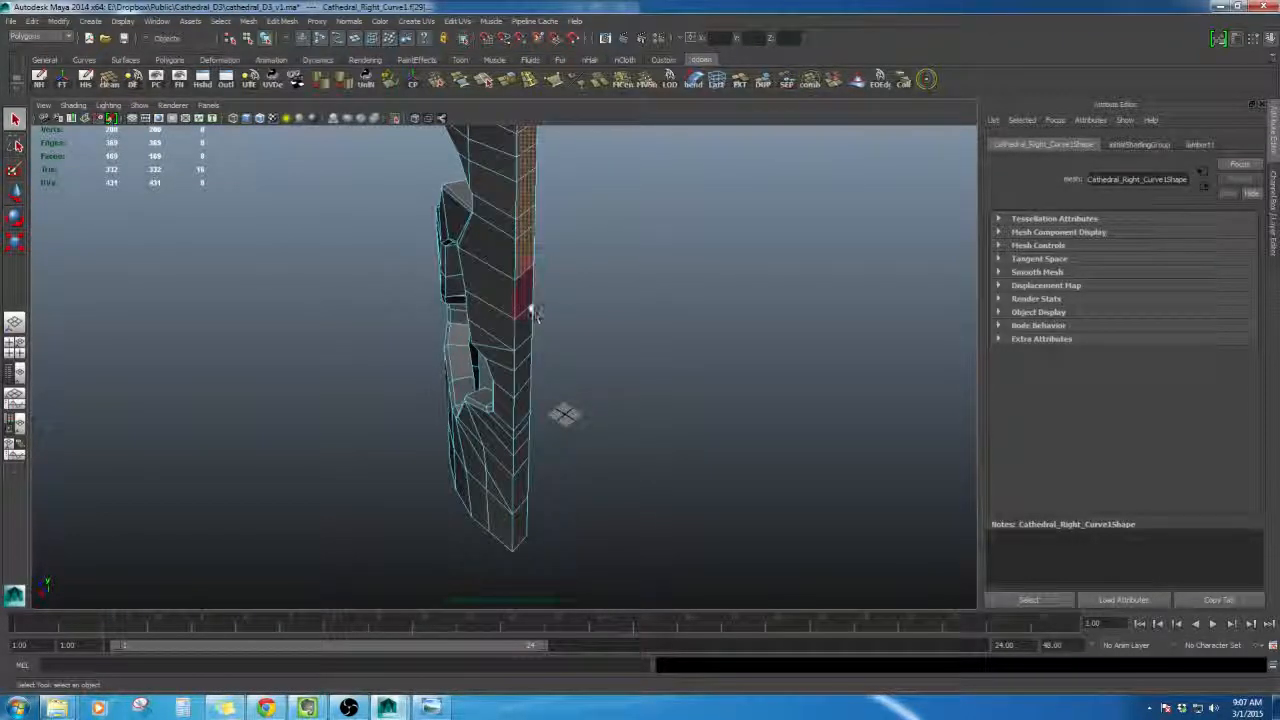
left_click(527, 307, "shift")
left_click(521, 333, "shift")
left_click(520, 357, "shift")
left_click(520, 387, "shift")
left_click(521, 413, "shift")
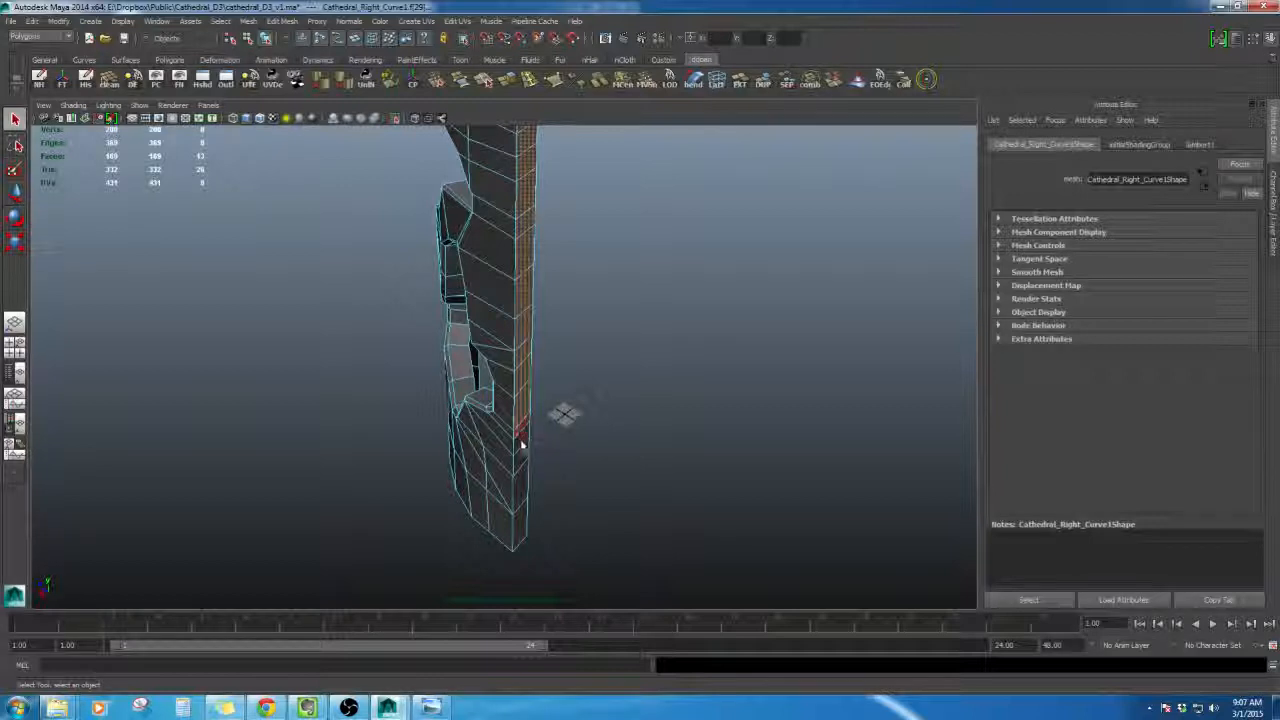
- Extrude the selected edge faces
left_click_drag(563, 413, 618, 436, "alt")
scroll(610, 420, "up", 4)
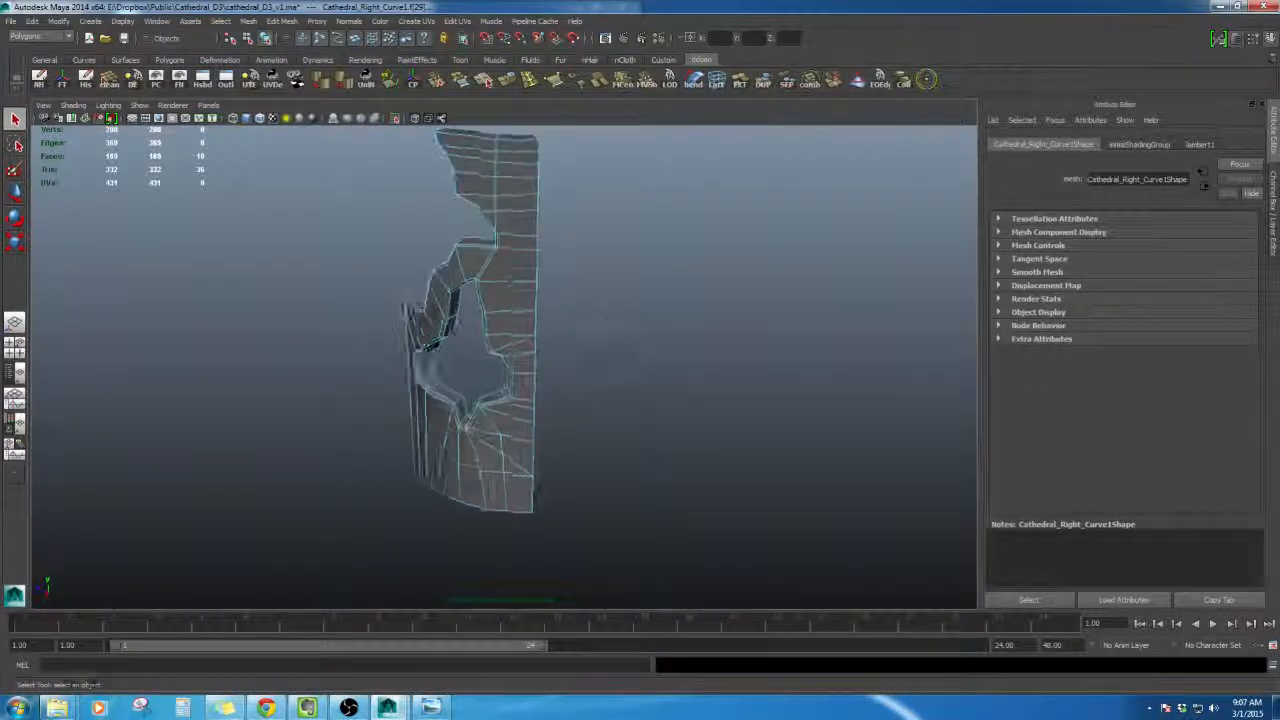
left_click_drag(600, 350, 557, 297, "alt")
key("space")
left_click(522, 237)
mouse_move(522, 237)
left_mouse_down()
mouse_move(525, 258)
mouse_move(523, 235)
left_mouse_up()
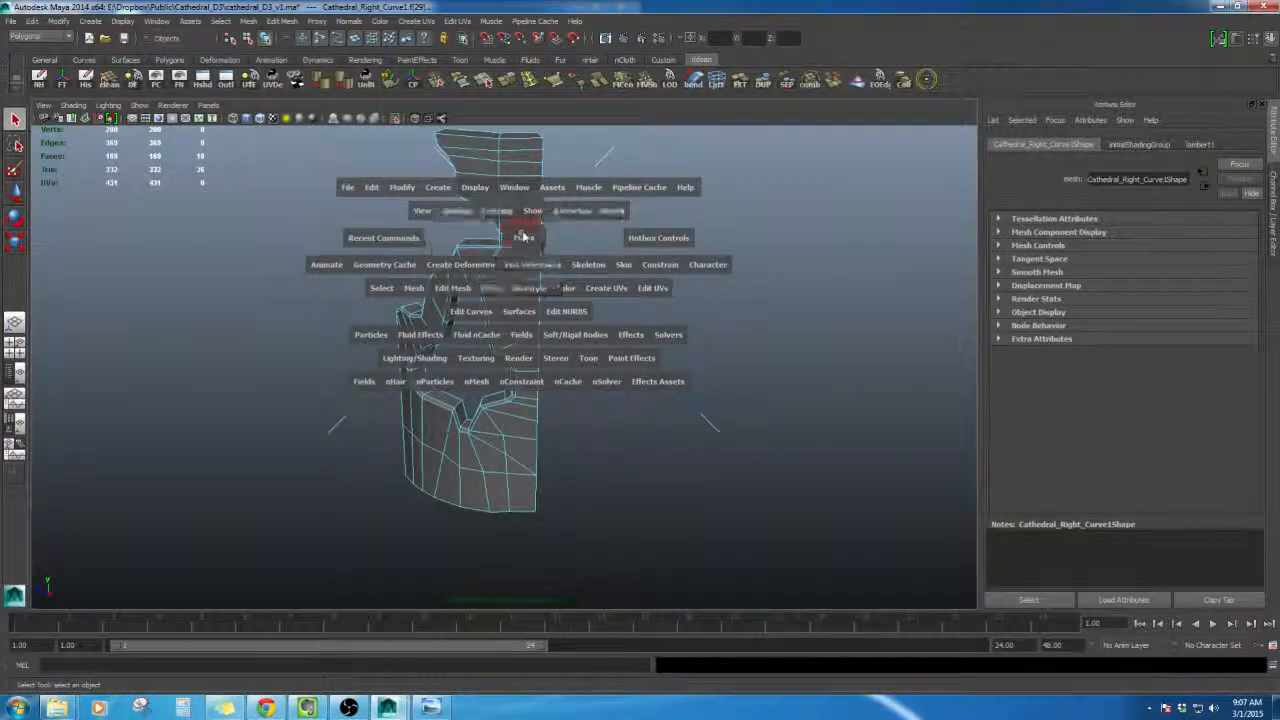
right_click_drag(524, 238, 529, 262, "shift")
left_click_drag(529, 262, 612, 314, "alt")
left_click(616, 227)
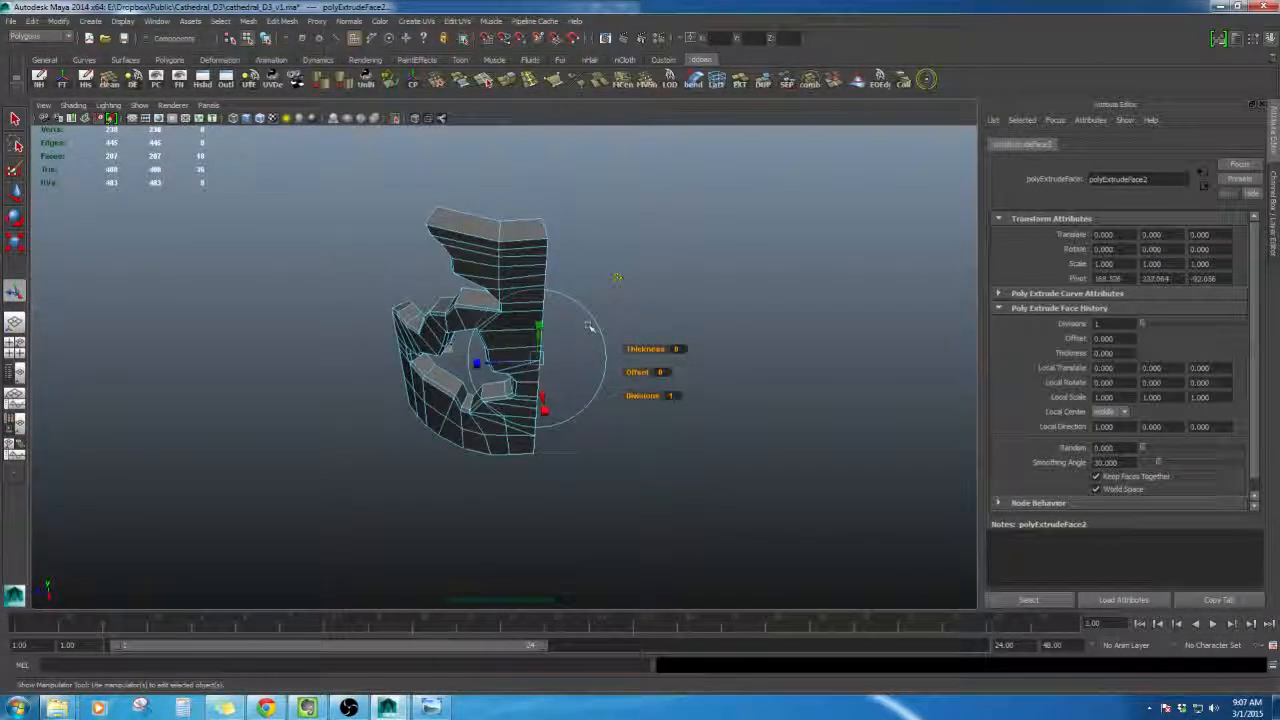
- Pull the extruded faces outward about 289 units to form a thick slab beside the tower
left_click_drag(477, 363, 710, 350)
left_click_drag(591, 346, 503, 283, "alt")
key("shift+i")
left_click_drag(639, 361, 711, 360)
scroll(674, 346, "down", 4)
left_click_drag(662, 300, 535, 281, "alt")
scroll(672, 236, "up", 4)
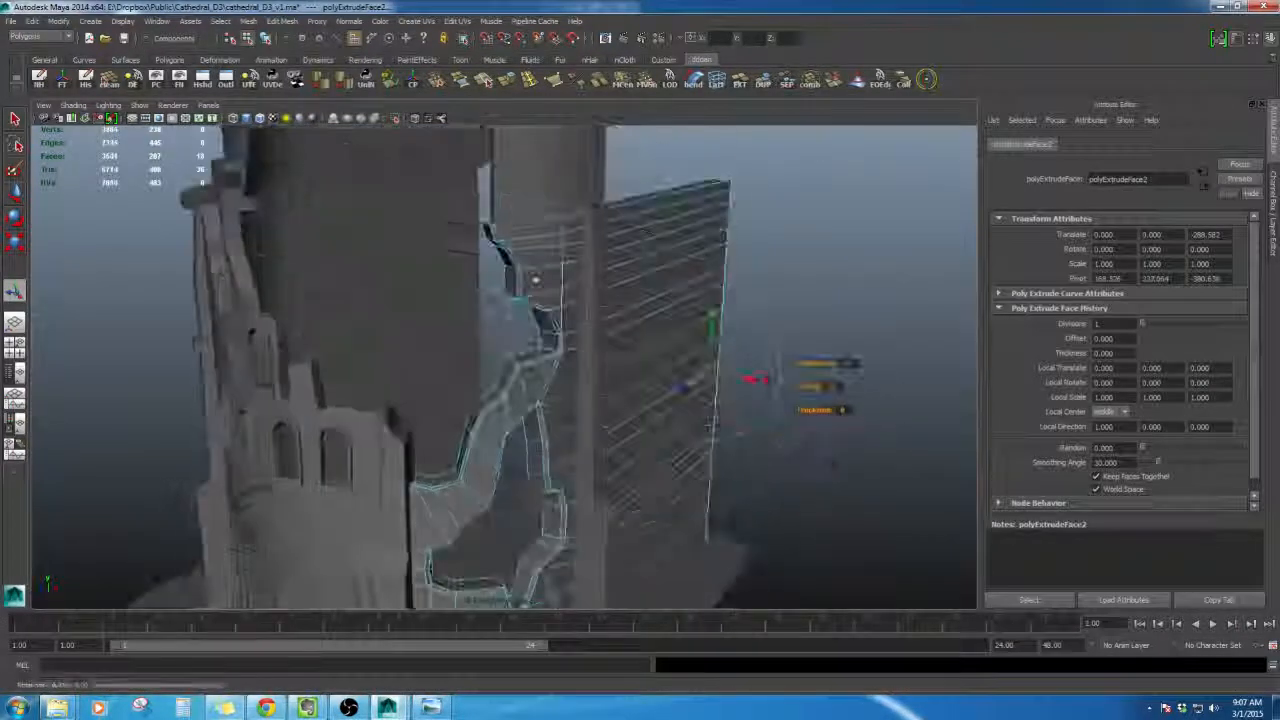
mouse_move(535, 280)
right_mouse_down()
mouse_move(530, 250)
mouse_move(533, 285)
right_mouse_up()
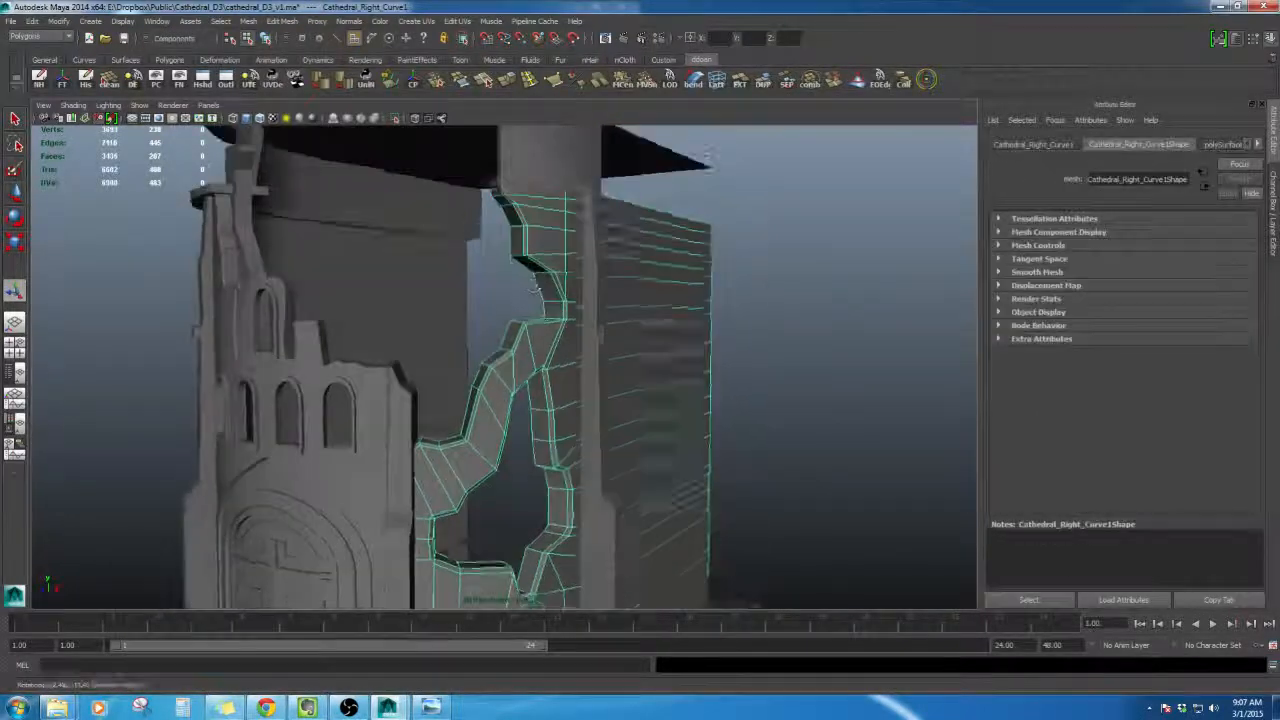
scroll(535, 284, "down", 5)
left_click_drag(535, 284, 610, 345, "alt")
scroll(567, 281, "up", 5)
- Compare the tower with the reference image and frame the left column to inspect it
left_click(430, 707)
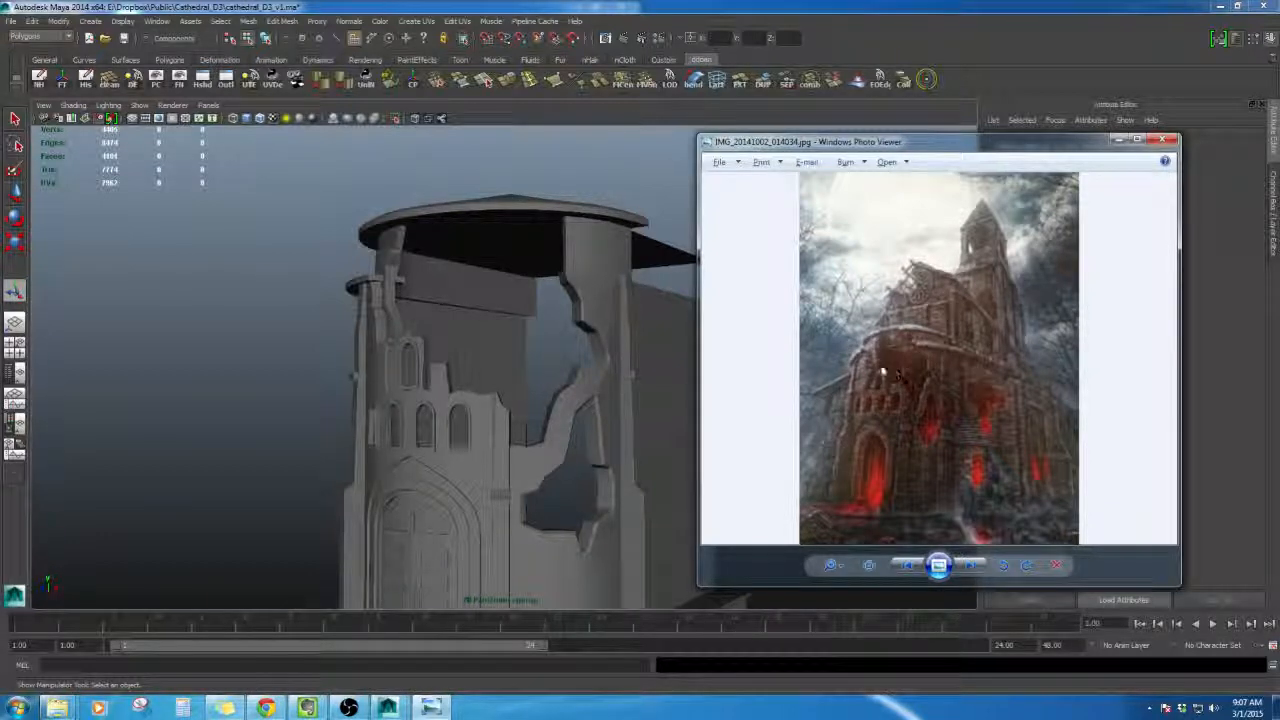
left_click_drag(488, 318, 450, 318, "alt")
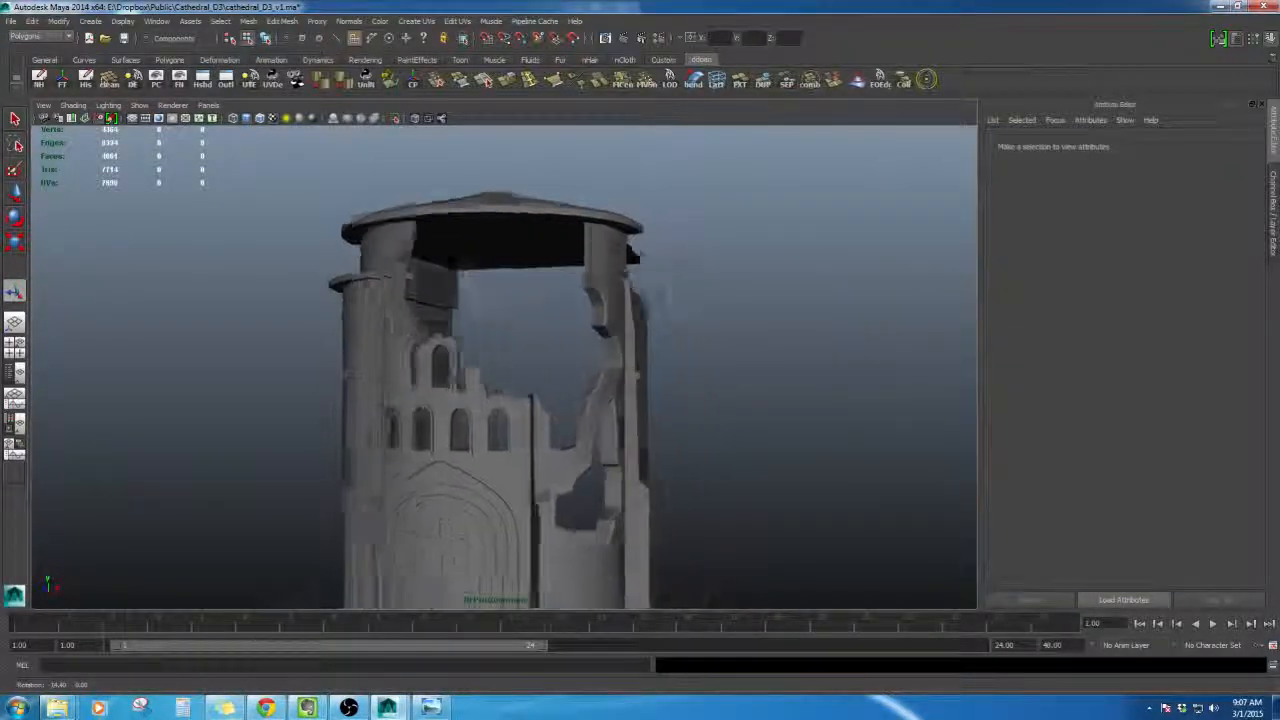
left_click(352, 272)
key("f")
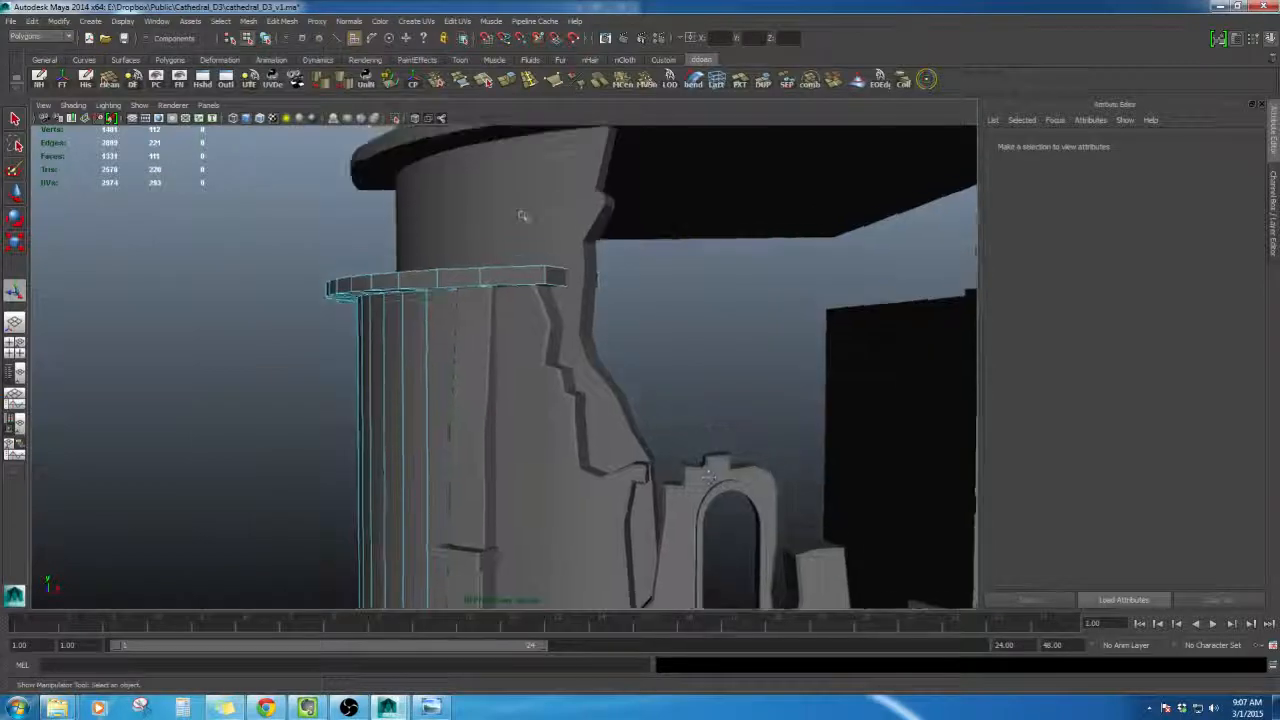
left_click_drag(597, 276, 523, 251, "alt")
left_click(571, 286)
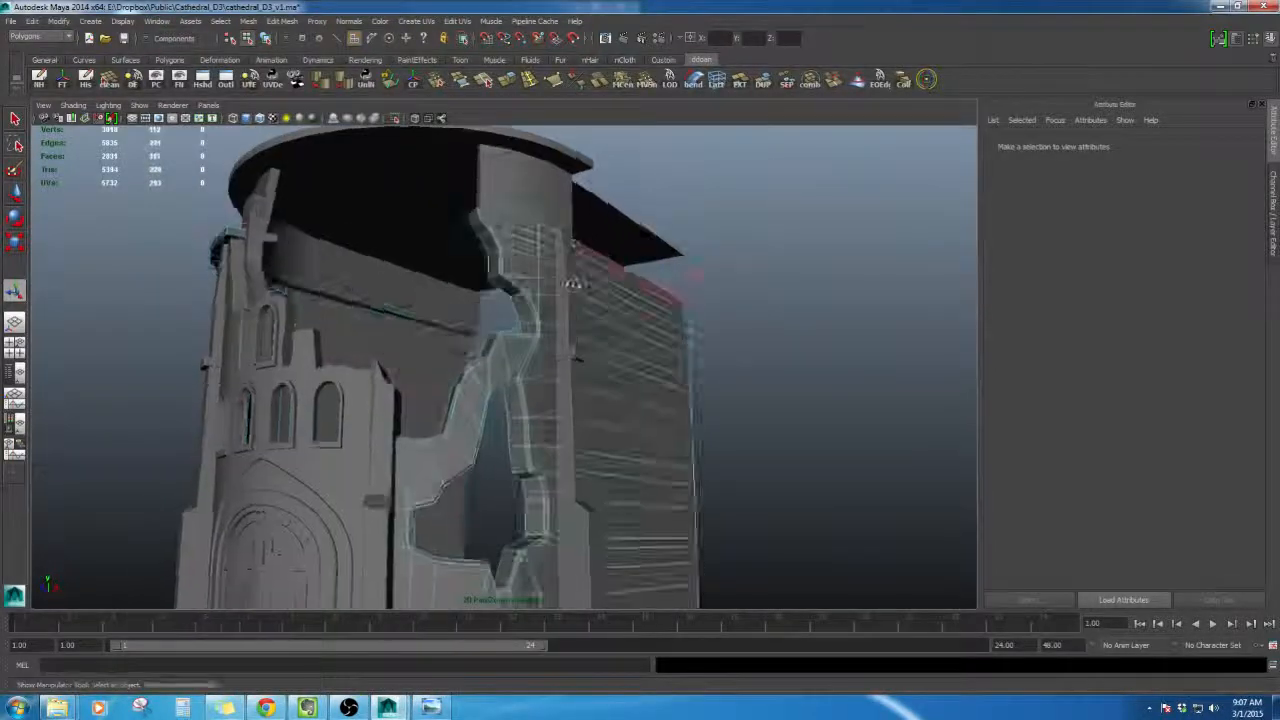
- Select the top faces of the broken wall piece beside the slab and extrude them upward about 5 units
scroll(612, 418, "up", 3)
left_click_drag(566, 349, 578, 396, "alt")
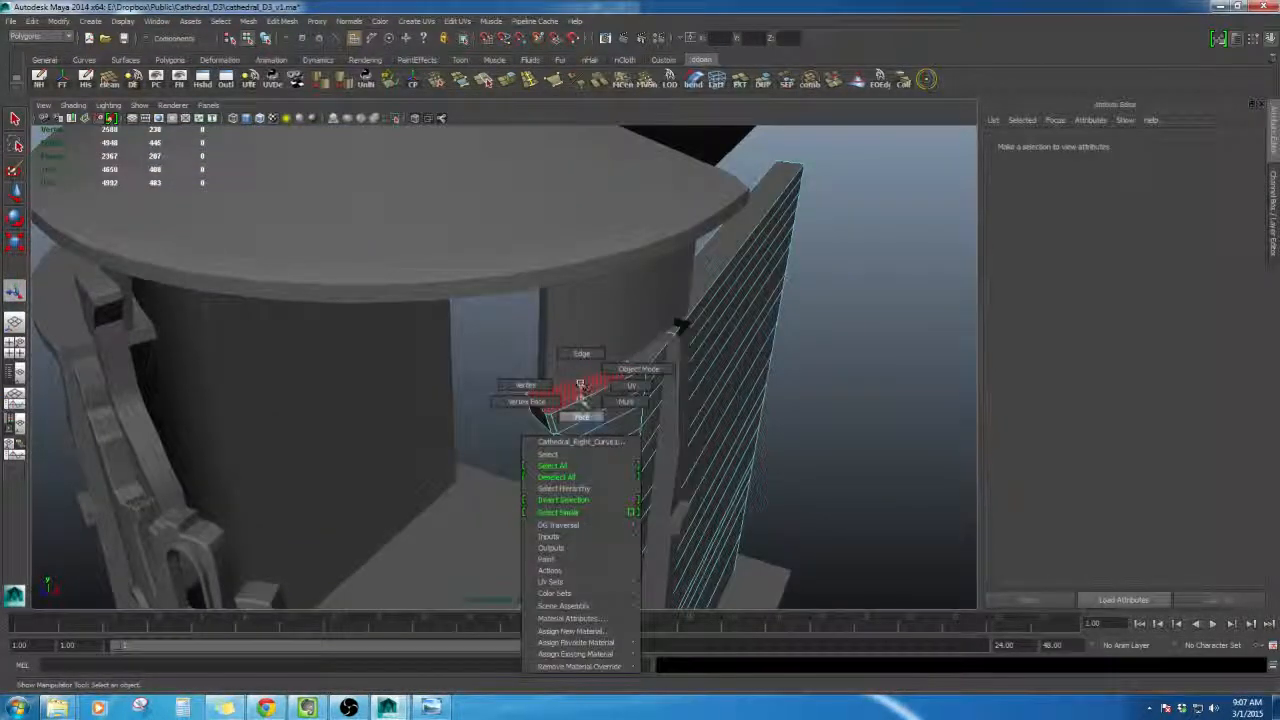
right_click_drag(582, 395, 583, 410)
left_click(591, 387)
left_click(656, 347, "shift")
left_click_drag(658, 346, 706, 580, "alt")
scroll(581, 291, "down", 3)
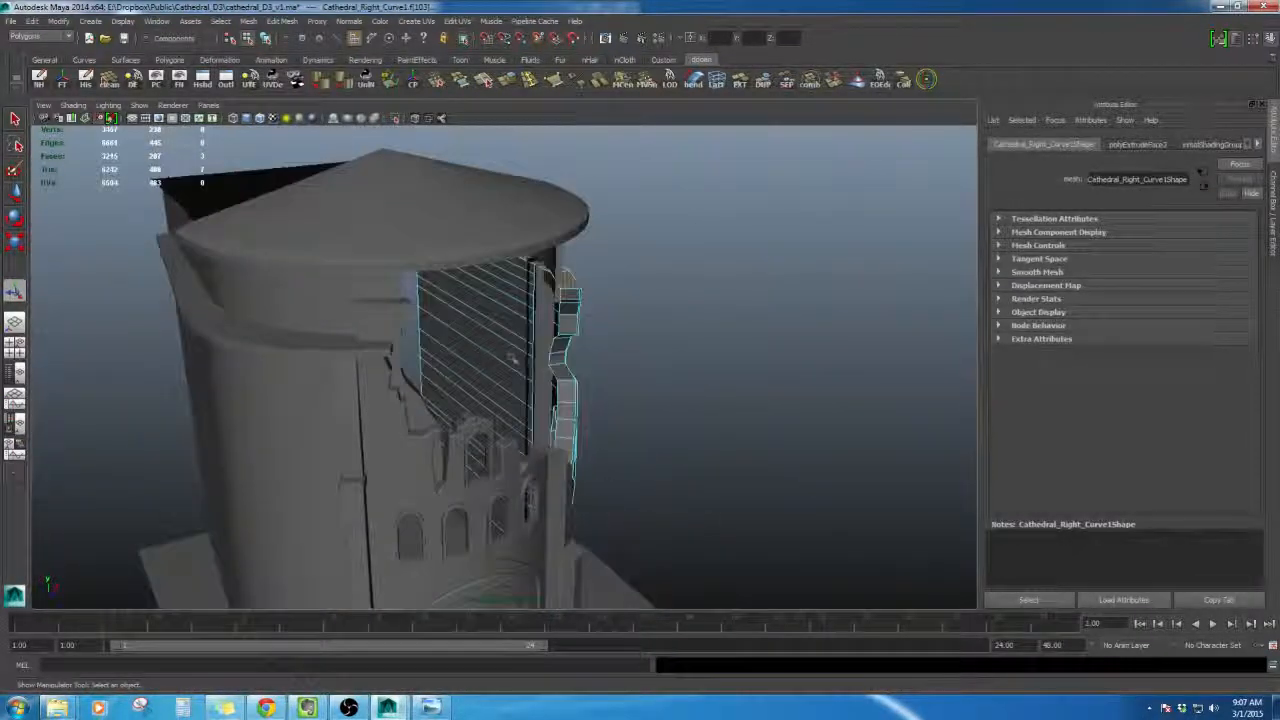
left_click_drag(351, 480, 548, 380, "alt")
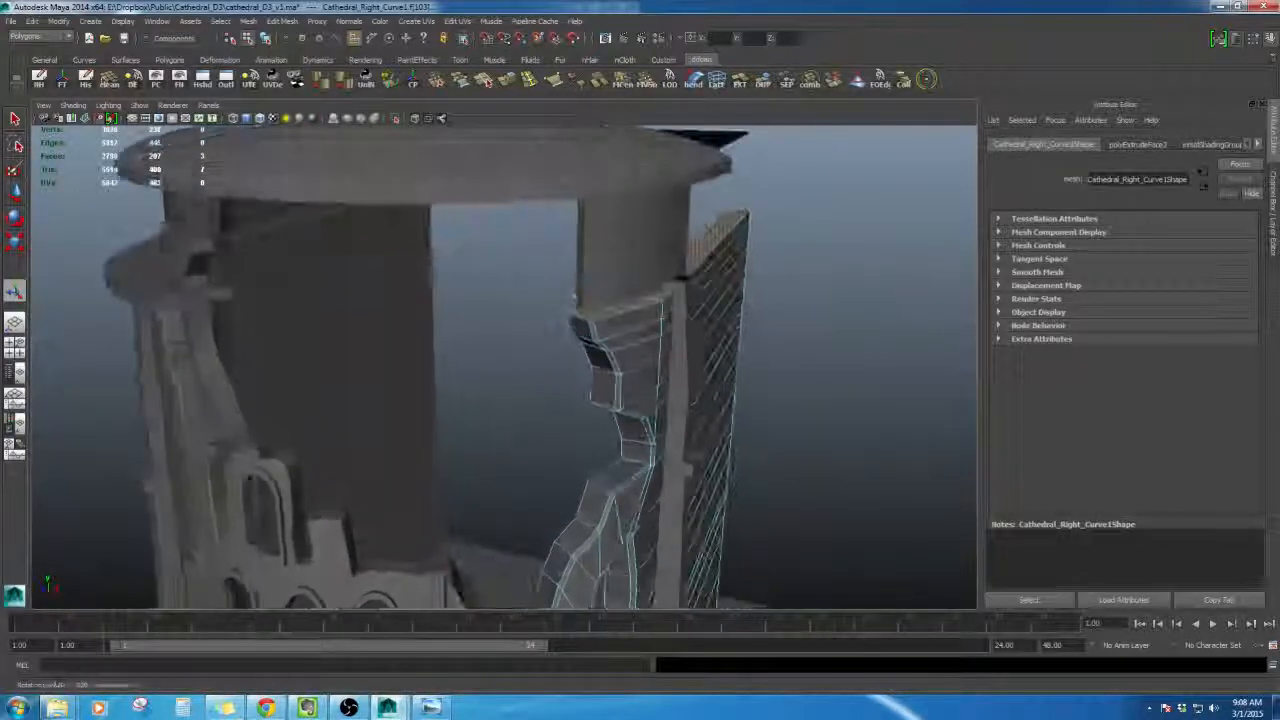
left_click(508, 81)
left_click_drag(580, 300, 561, 267, "alt")
left_click_drag(653, 230, 653, 222)
left_click_drag(245, 322, 275, 287, "alt")
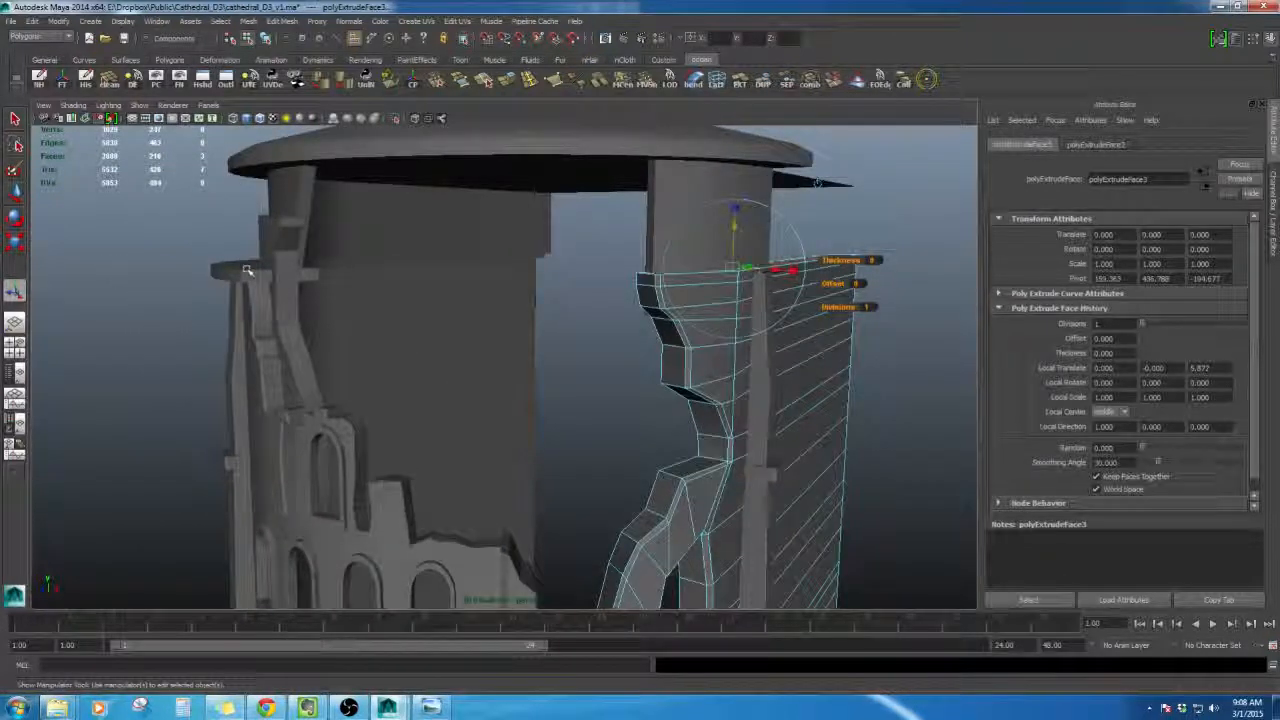
middle_click_drag(247, 270, 245, 271)
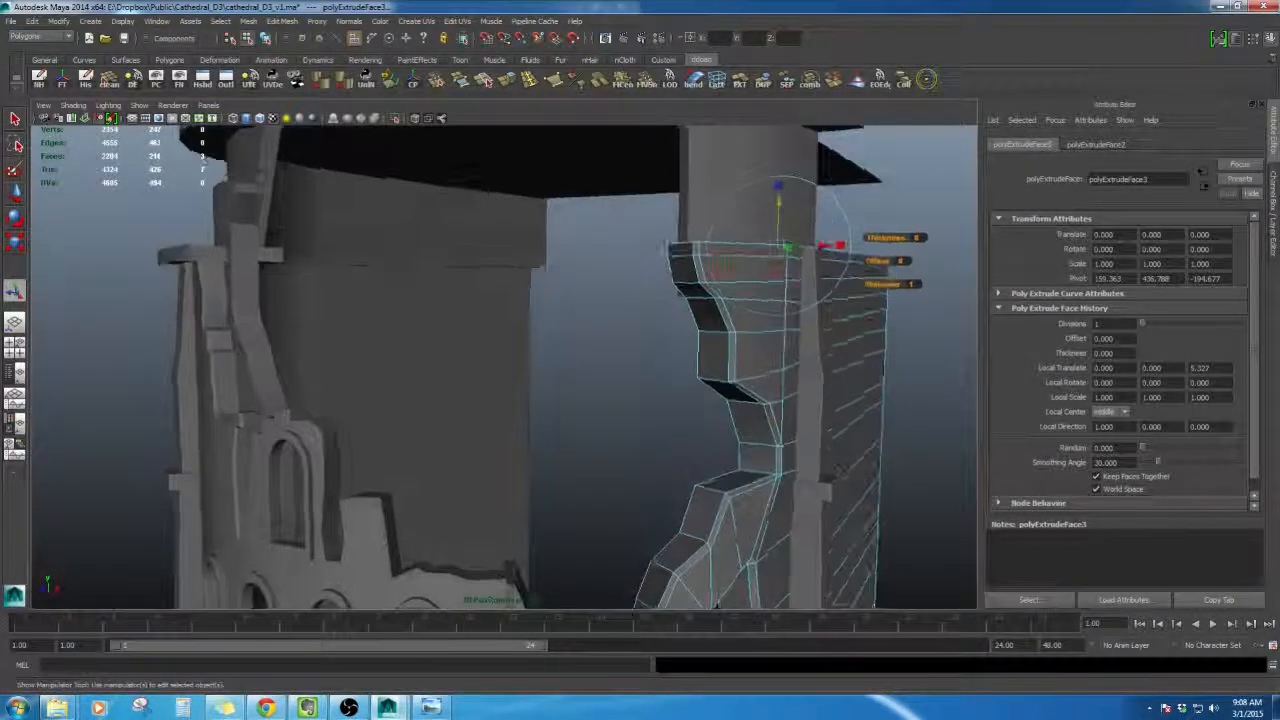
- Select the top face strip running along the slab and the new ledge, and extrude it slightly
left_click_drag(428, 273, 614, 283, "alt")
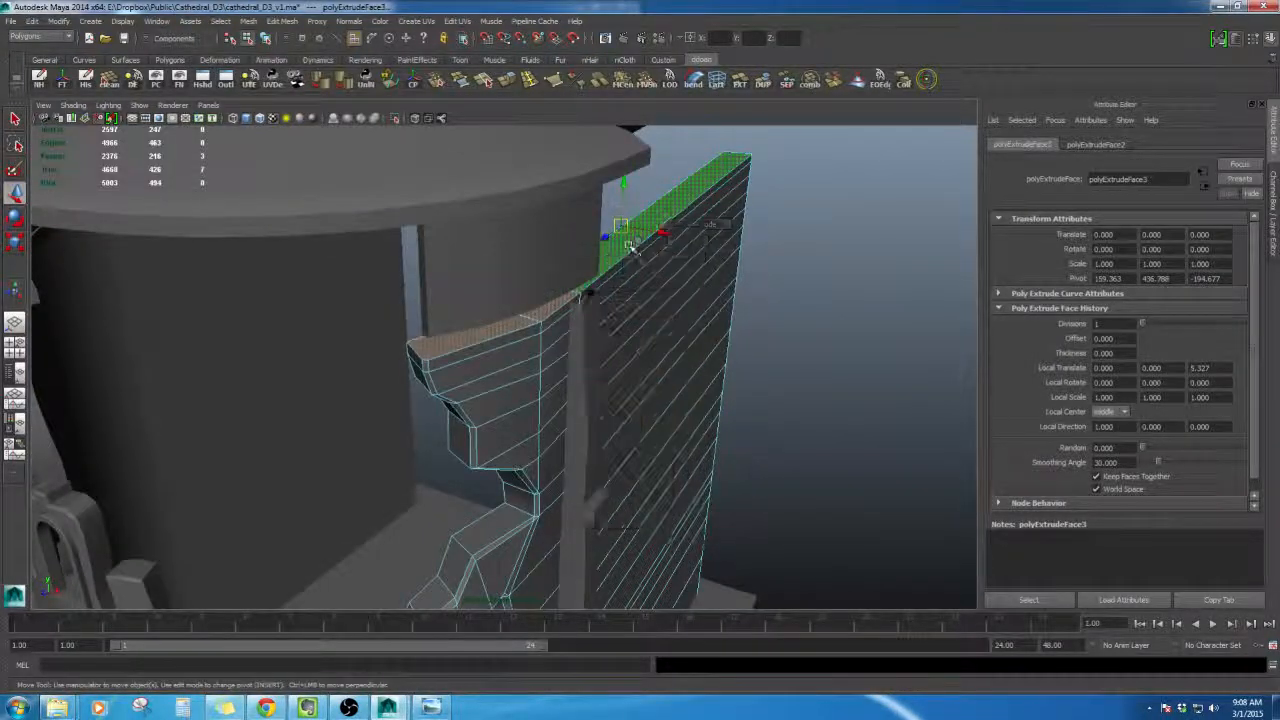
left_click(629, 247)
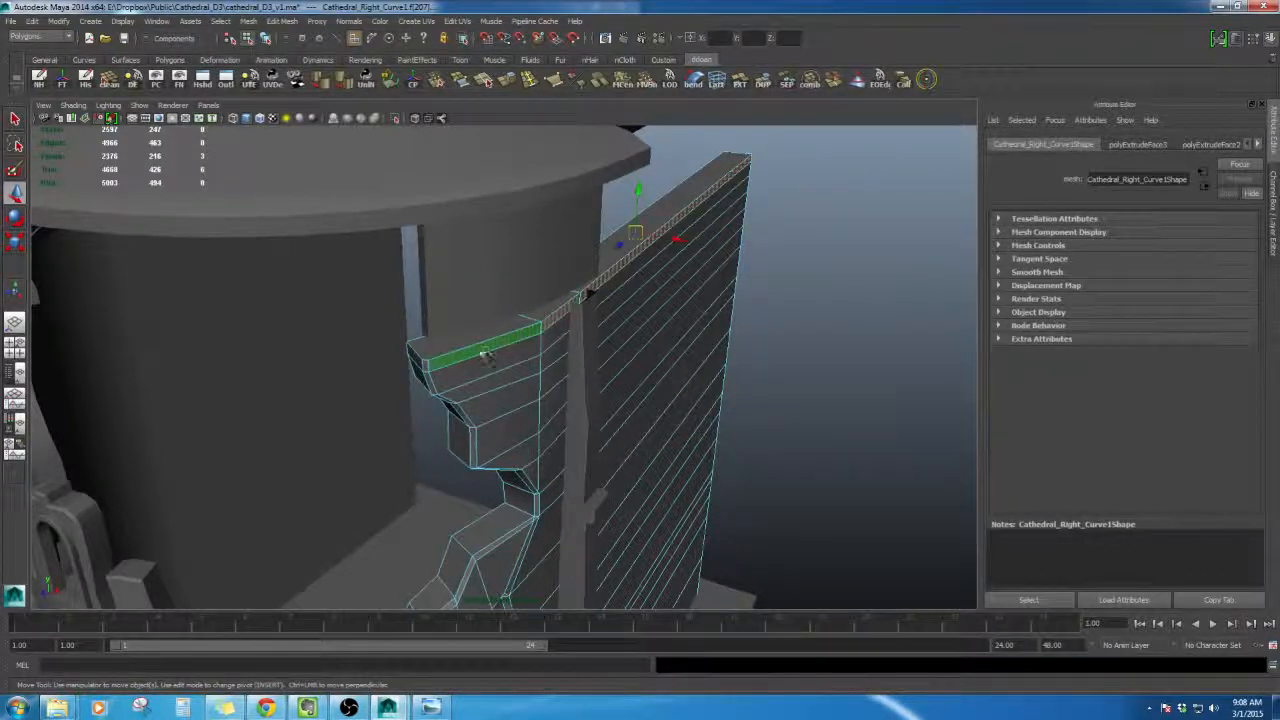
left_click_drag(483, 355, 429, 306, "alt")
double_click(554, 298, "shift")
scroll(554, 298, "down", 4)
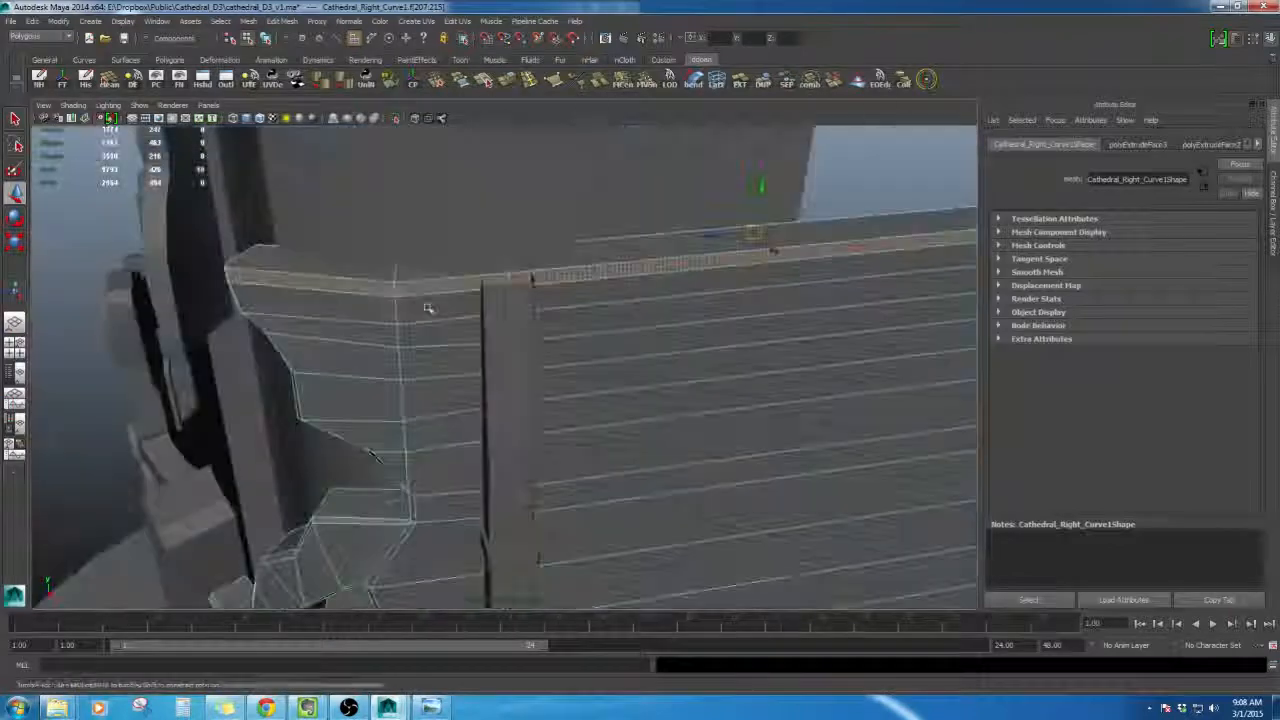
middle_click_drag(700, 288, 477, 290, "alt")
left_click_drag(478, 290, 688, 328, "alt")
key("ctrl+e")
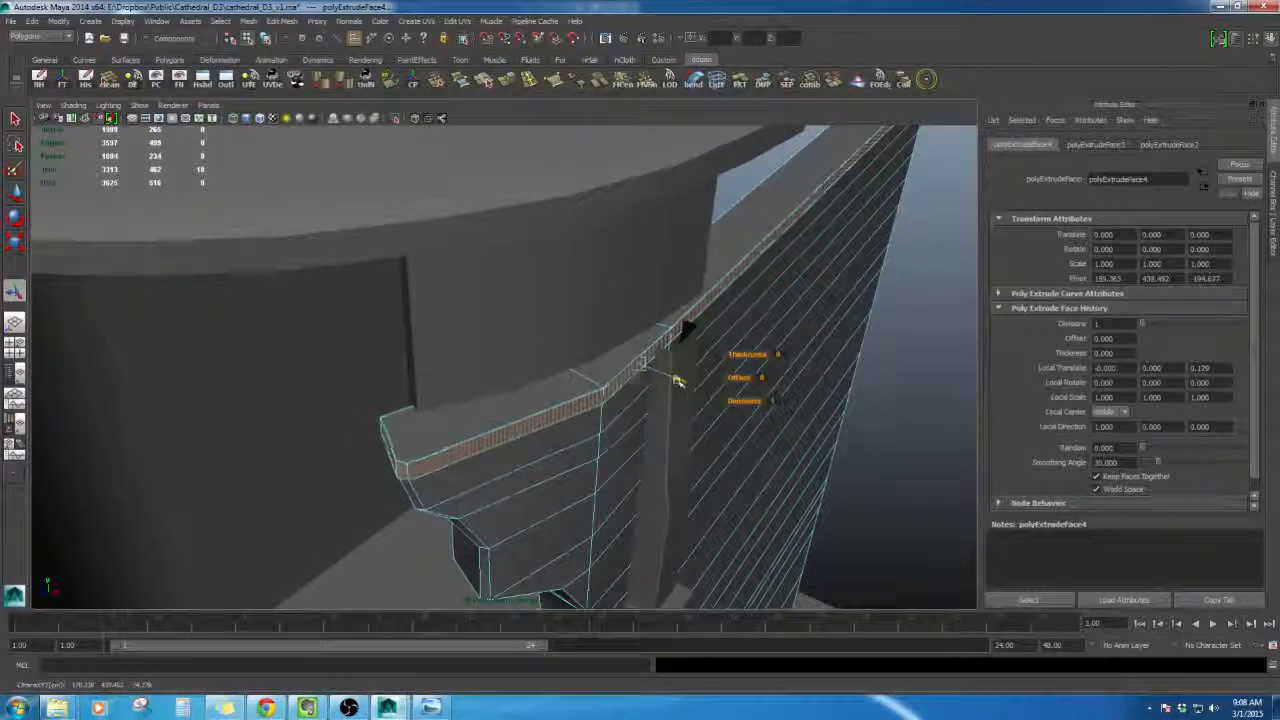
left_click_drag(697, 390, 570, 318, "alt")
right_click_drag(519, 263, 571, 246)
left_click_drag(806, 306, 490, 355, "alt")
left_click_drag(815, 203, 630, 385, "alt")
right_click_drag(594, 347, 594, 338)
left_click(585, 386)
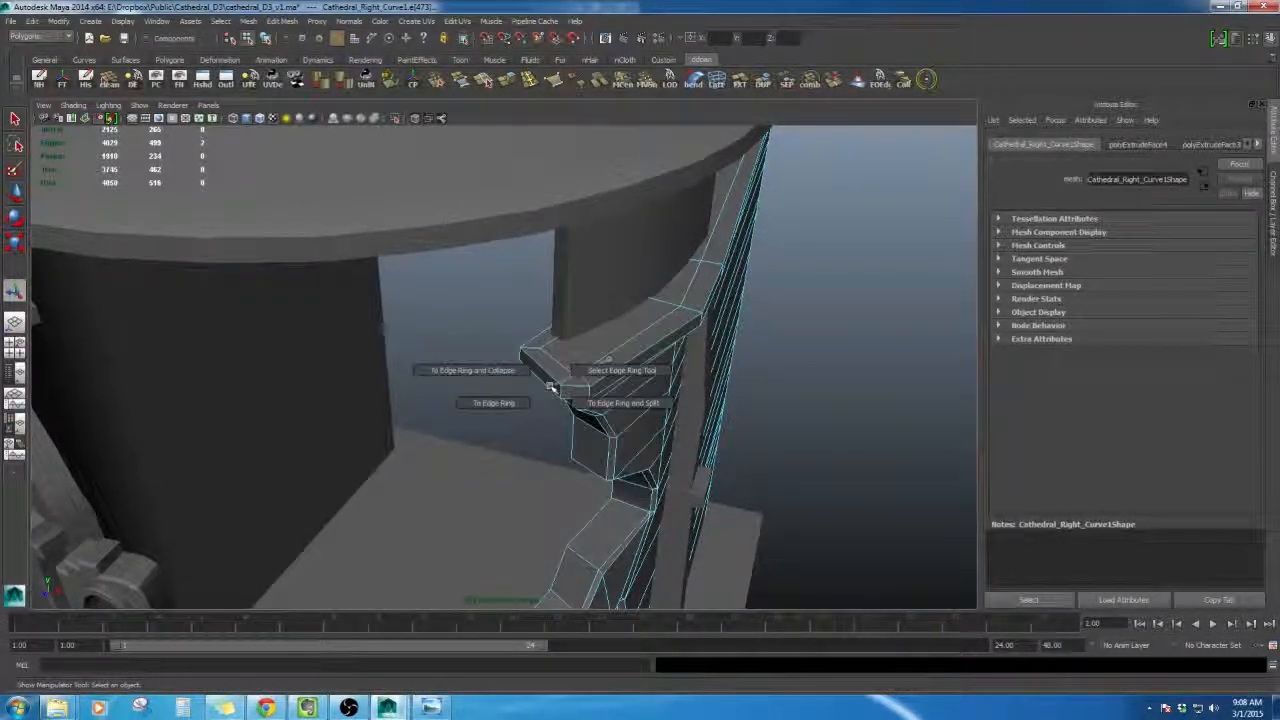
right_click_drag(551, 387, 514, 368, "ctrl")
scroll(535, 380, "down", 4)
left_click_drag(557, 391, 592, 396, "alt")
key("ctrl+z")
scroll(592, 397, "up", 4)
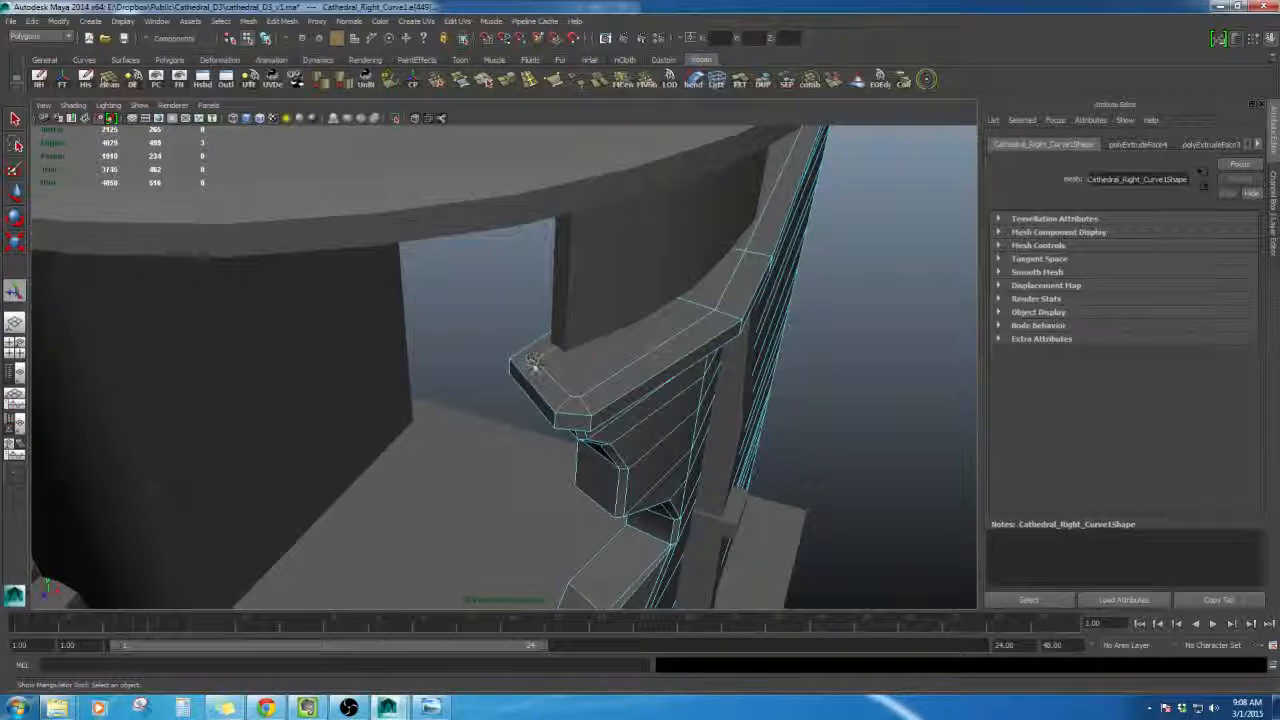
left_click_drag(590, 402, 662, 343, "alt")
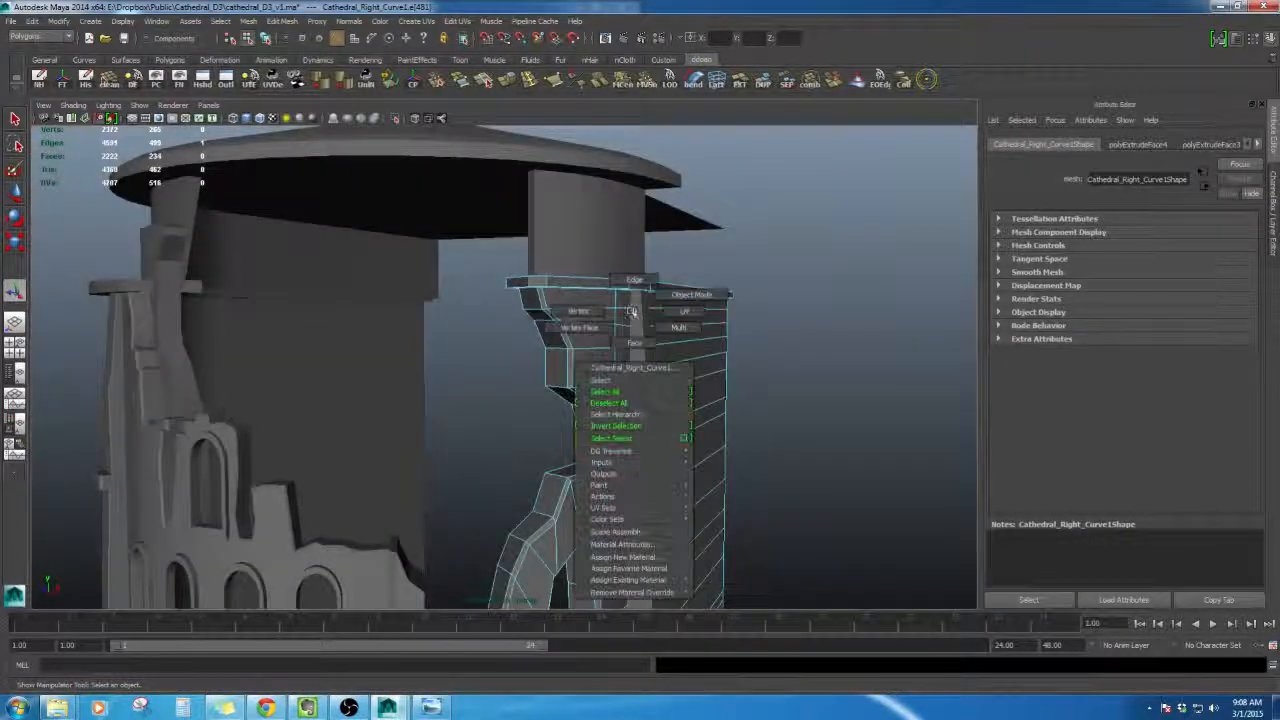
right_click_drag(590, 323, 655, 286)
left_click(786, 391)
scroll(786, 391, "down", 3)
left_click_drag(786, 391, 688, 456, "alt")
key("ctrl+z")
key("ctrl+z")
scroll(688, 456, "up", 3)
- Compare the whole tower with the reference concept image
right_click(662, 376)
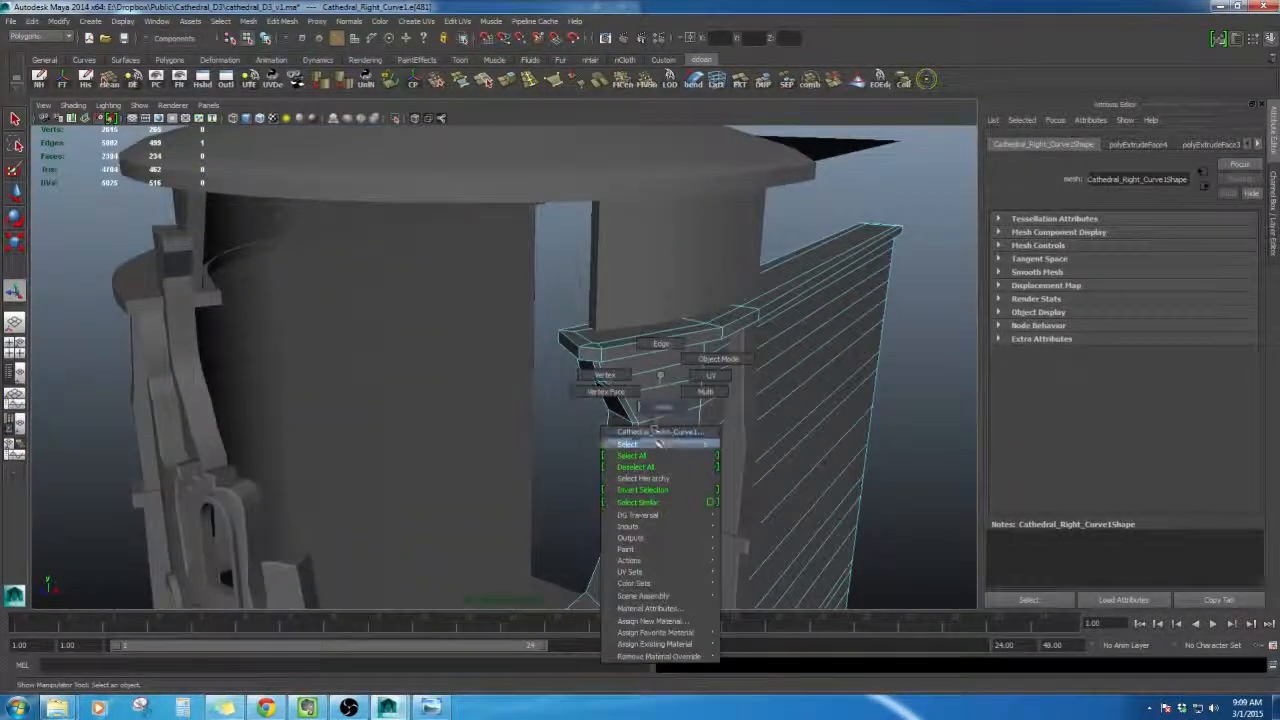
right_click_drag(656, 434, 659, 443)
middle_click_drag(660, 443, 666, 391, "alt")
left_click_drag(666, 391, 678, 350, "alt")
right_click_drag(855, 357, 855, 390)
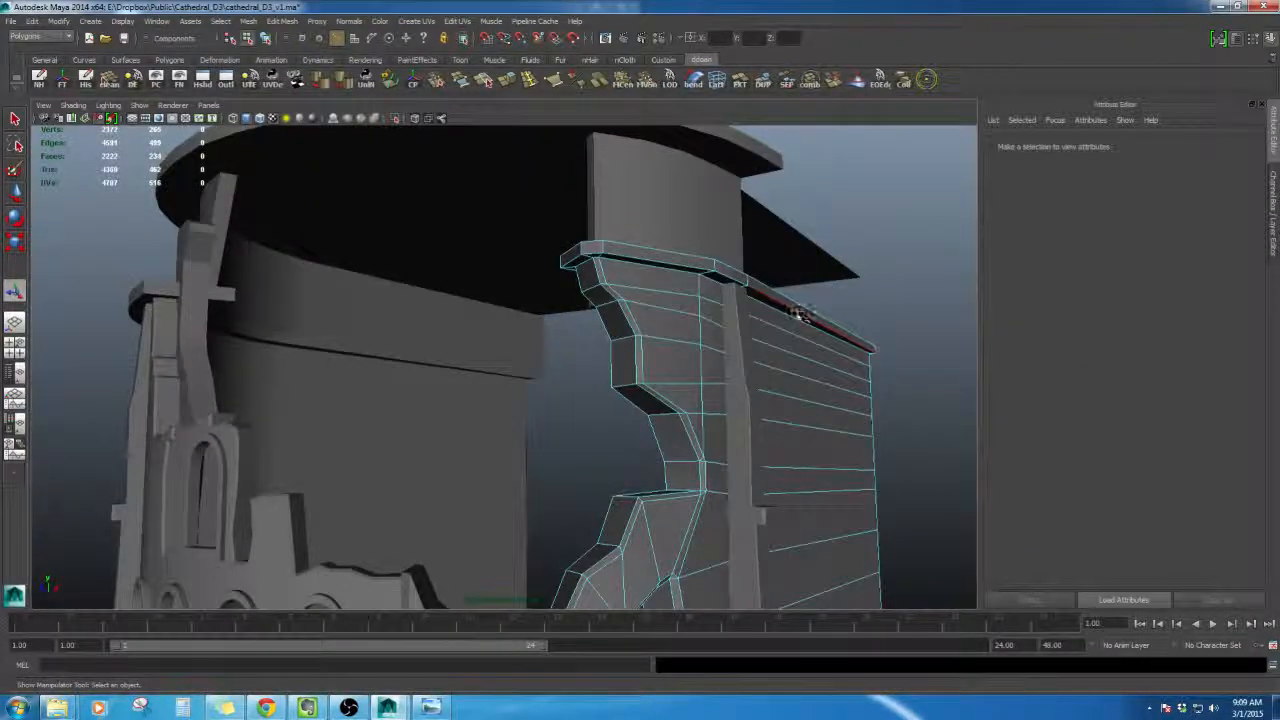
key("F8")
left_click(837, 323)
left_click_drag(837, 323, 704, 310, "alt")
scroll(728, 340, "down", 3)
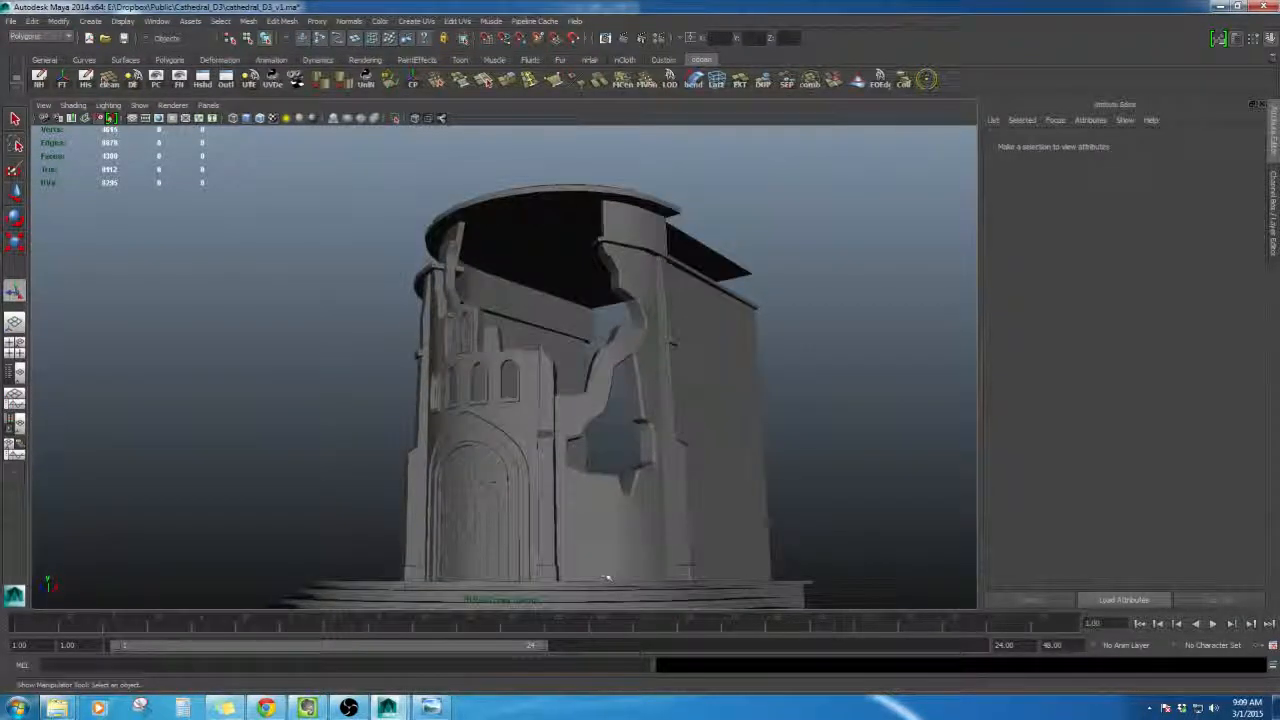
left_click(431, 707)
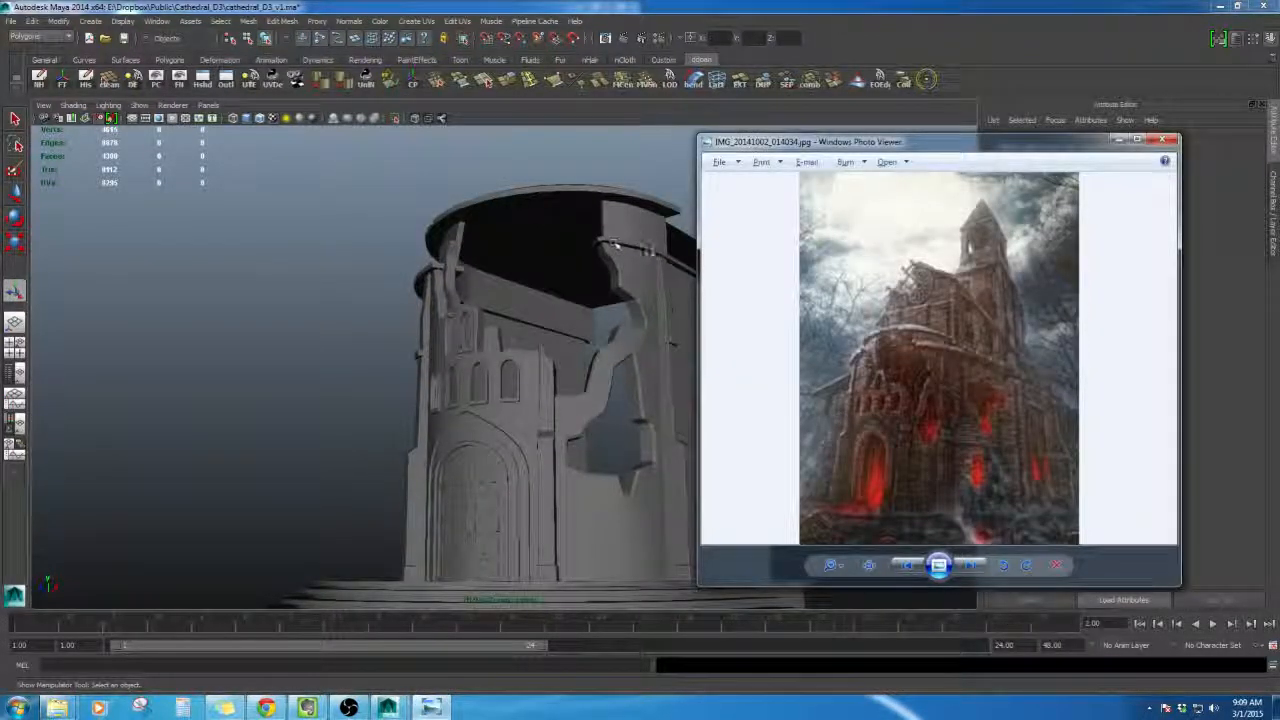
left_click(1118, 140)
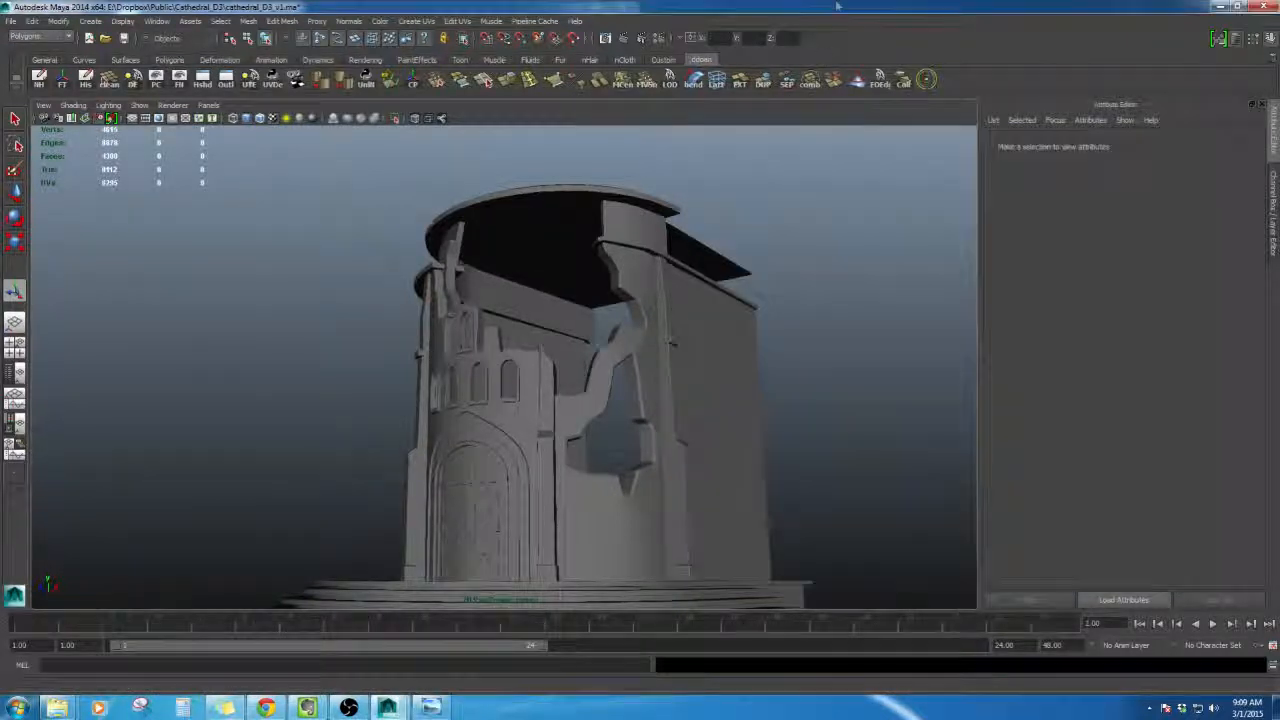
- Select the slab's top face strip and move it outward about 2.5 units to form a cornice lip
scroll(788, 314, "up", 4)
left_click_drag(788, 314, 850, 372, "alt")
scroll(797, 386, "up", 3)
scroll(850, 372, "up", 3)
middle_click_drag(850, 372, 651, 417, "alt")
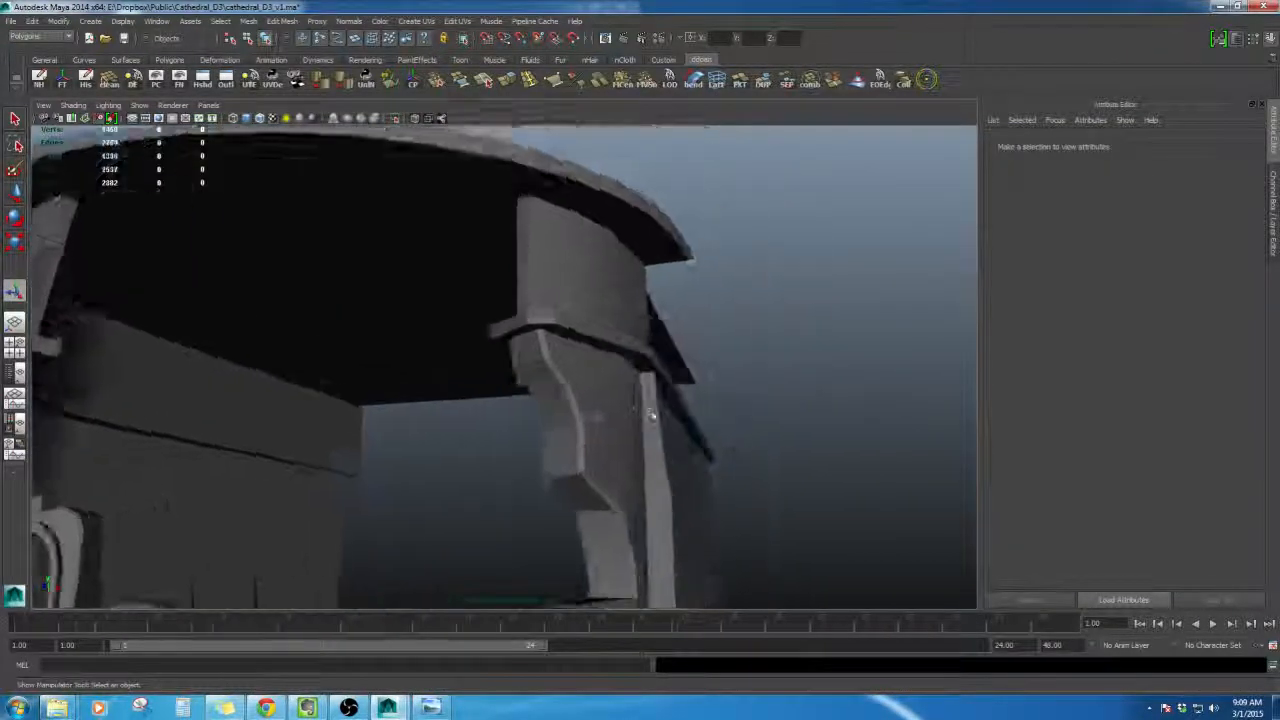
scroll(647, 400, "up", 3)
left_click_drag(643, 371, 600, 259, "alt")
left_click(680, 369)
right_click_drag(600, 259, 597, 309)
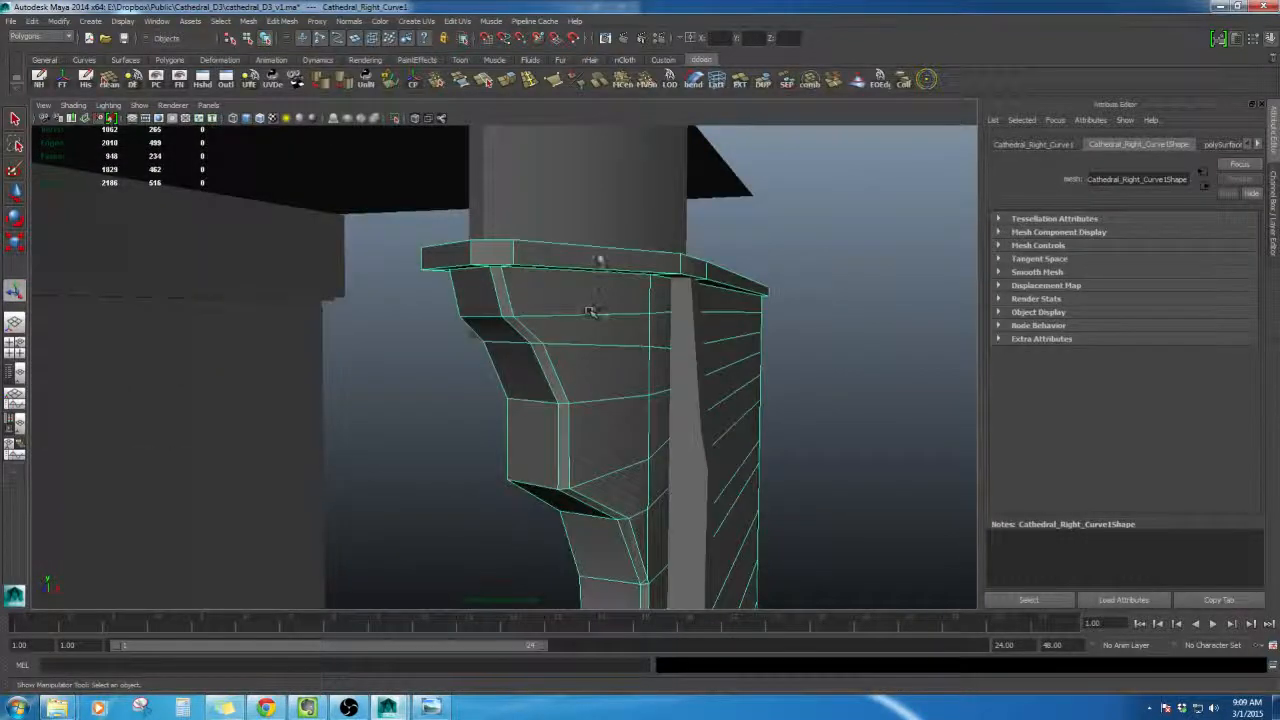
left_click(612, 259)
left_click(695, 267, "shift")
left_click(752, 285, "shift")
left_click_drag(752, 285, 630, 315, "alt")
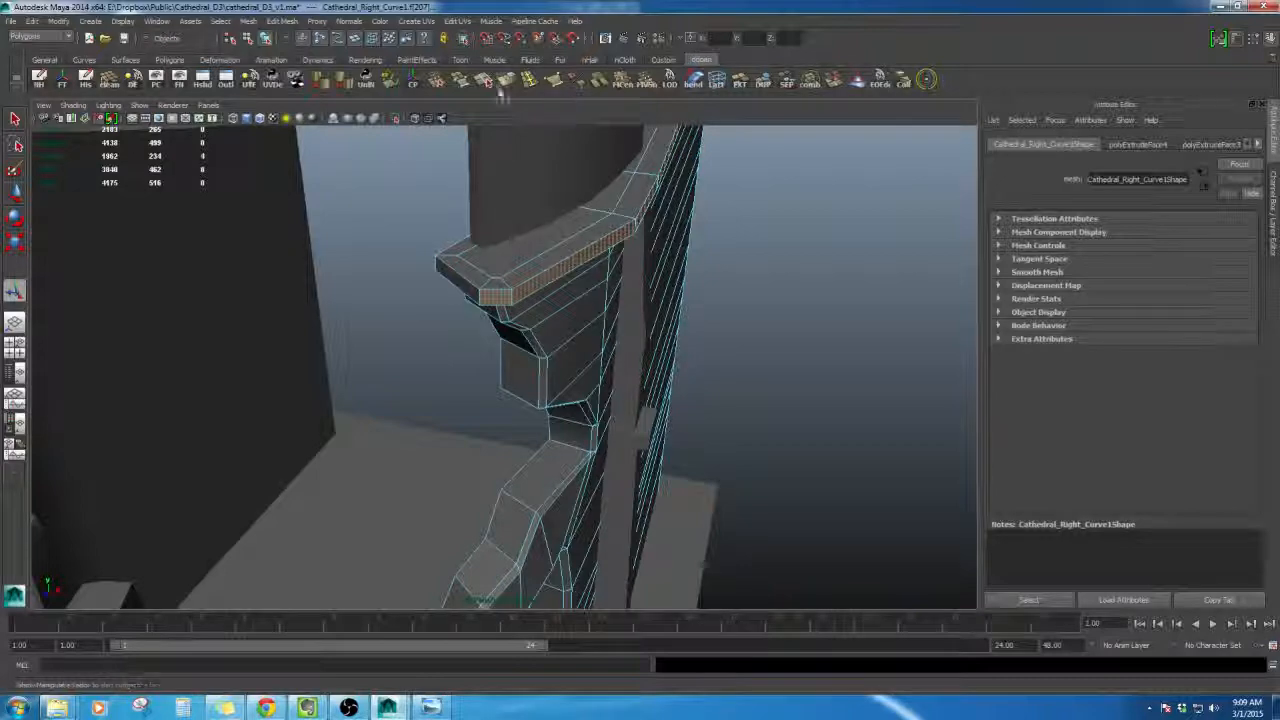
key("g")
left_click_drag(637, 276, 731, 333, "alt")
left_click_drag(753, 377, 636, 287, "alt")
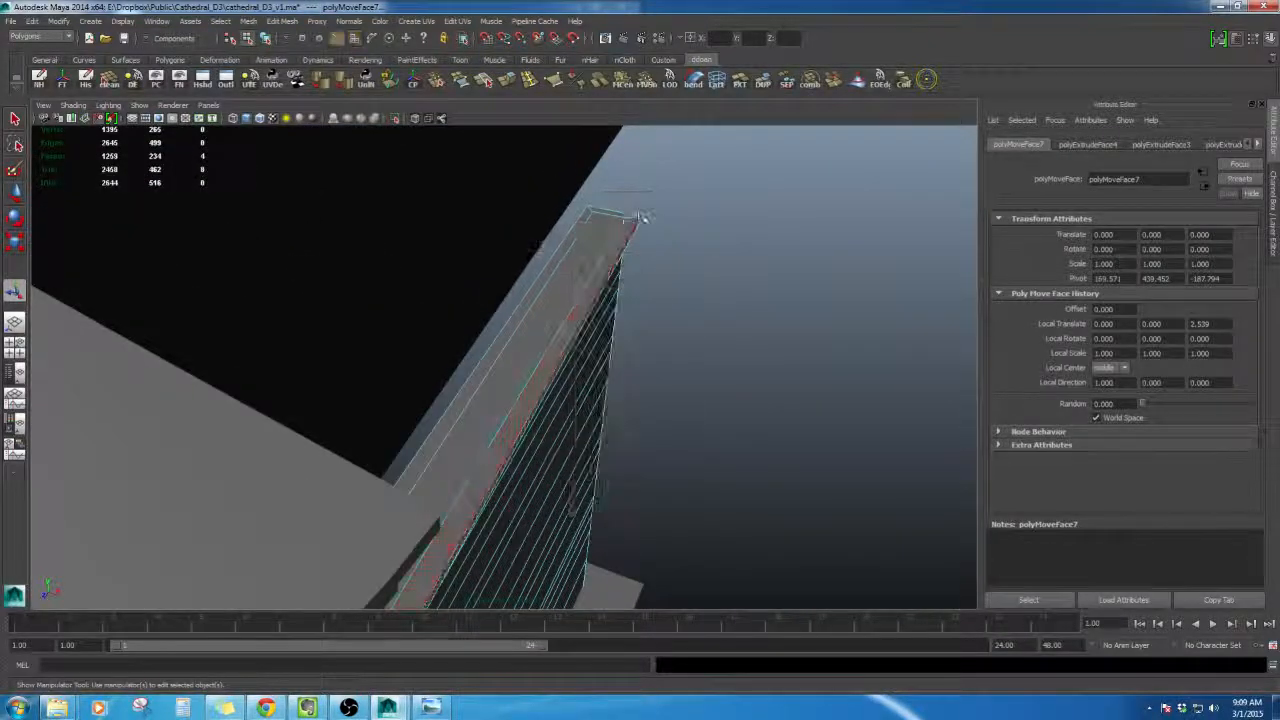
- Move the vertex at the slab's upper corner to tidy the end of the cornice
left_click_drag(643, 218, 670, 166, "alt")
left_click_drag(685, 240, 616, 210, "alt")
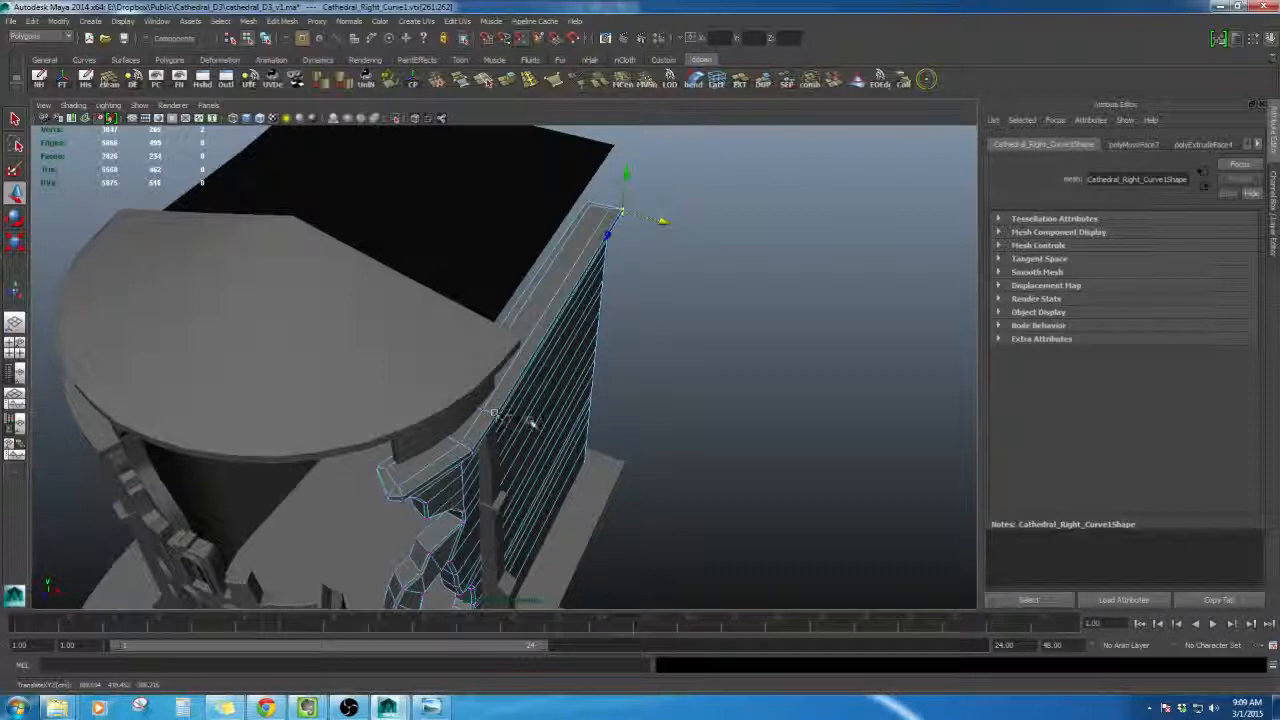
left_click_drag(532, 424, 652, 298, "alt")
key("F8")
left_click(580, 371)
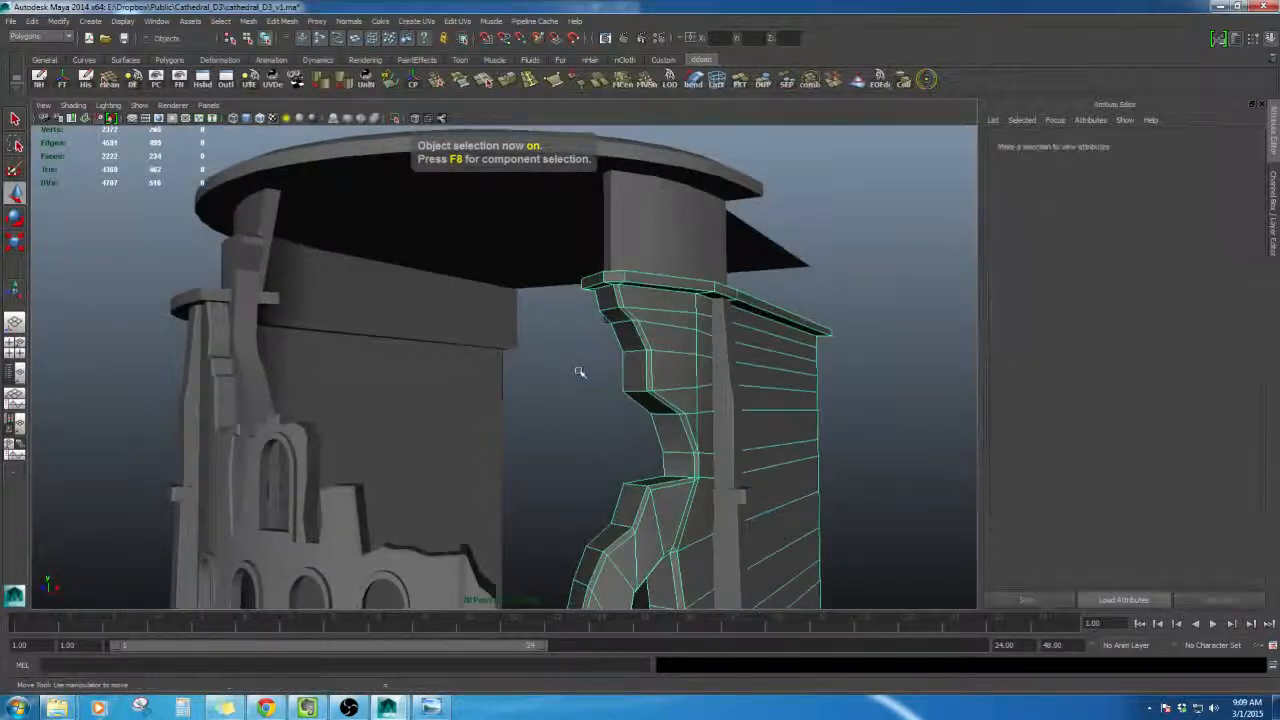
- Insert a vertical edge loop through the bracket beneath the cornice with the Insert Edge Loop tool
scroll(588, 371, "down", 3)
left_click_drag(589, 371, 505, 375, "alt")
left_click(660, 394)
scroll(663, 394, "up", 5)
scroll(549, 271, "up", 5)
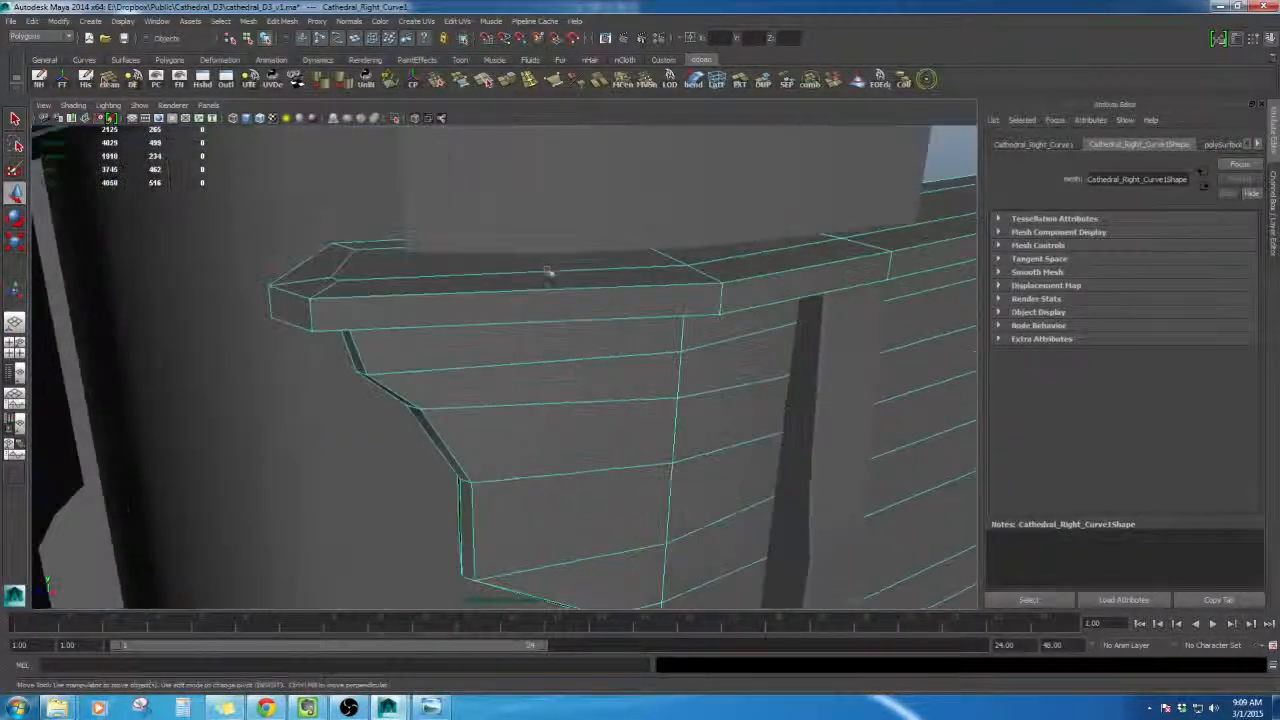
left_click_drag(549, 271, 553, 218, "alt")
middle_click_drag(553, 218, 553, 326, "alt")
mouse_move(552, 326)
left_mouse_down("alt")
mouse_move(557, 277)
mouse_move(565, 363)
mouse_move(561, 336)
left_mouse_up("alt")
left_click(536, 86)
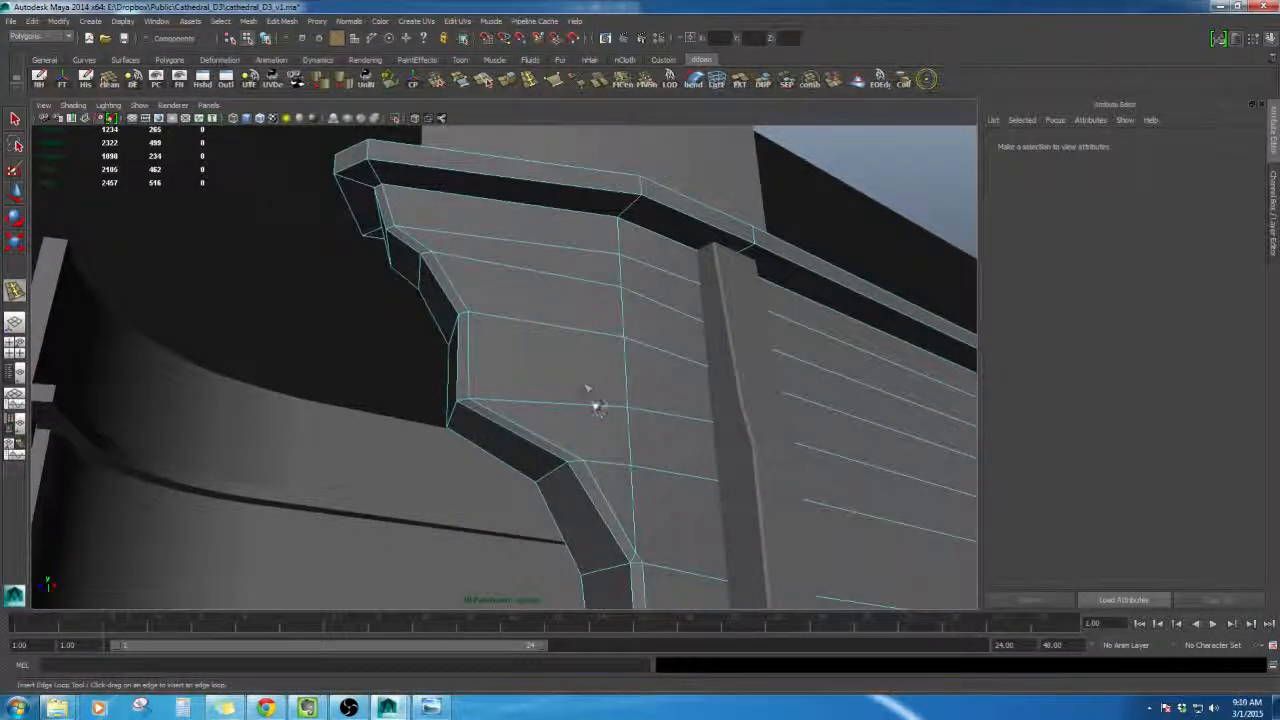
left_click_drag(596, 407, 591, 422, "alt")
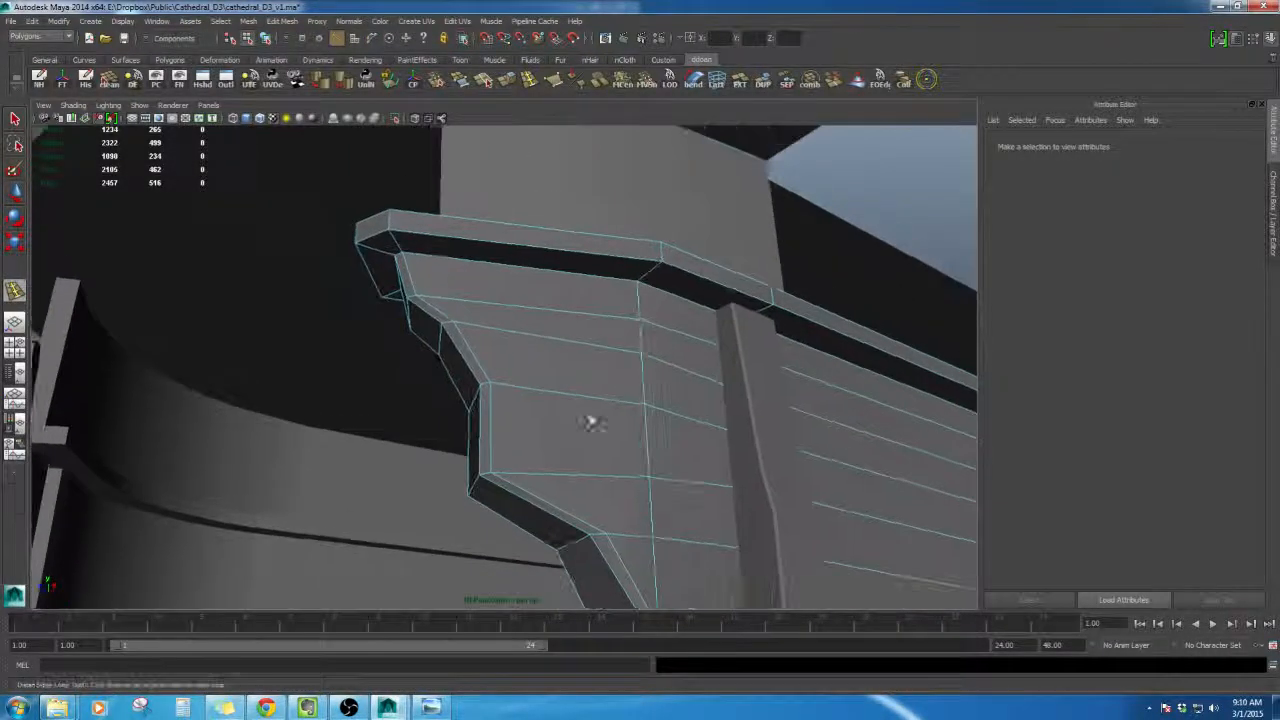
left_click(527, 247)
left_click_drag(529, 243, 554, 326, "alt")
- Move the new loop's vertices to reshape the bracket's profile under the cornice
scroll(529, 349, "up", 5)
scroll(466, 317, "down", 5)
key("w")
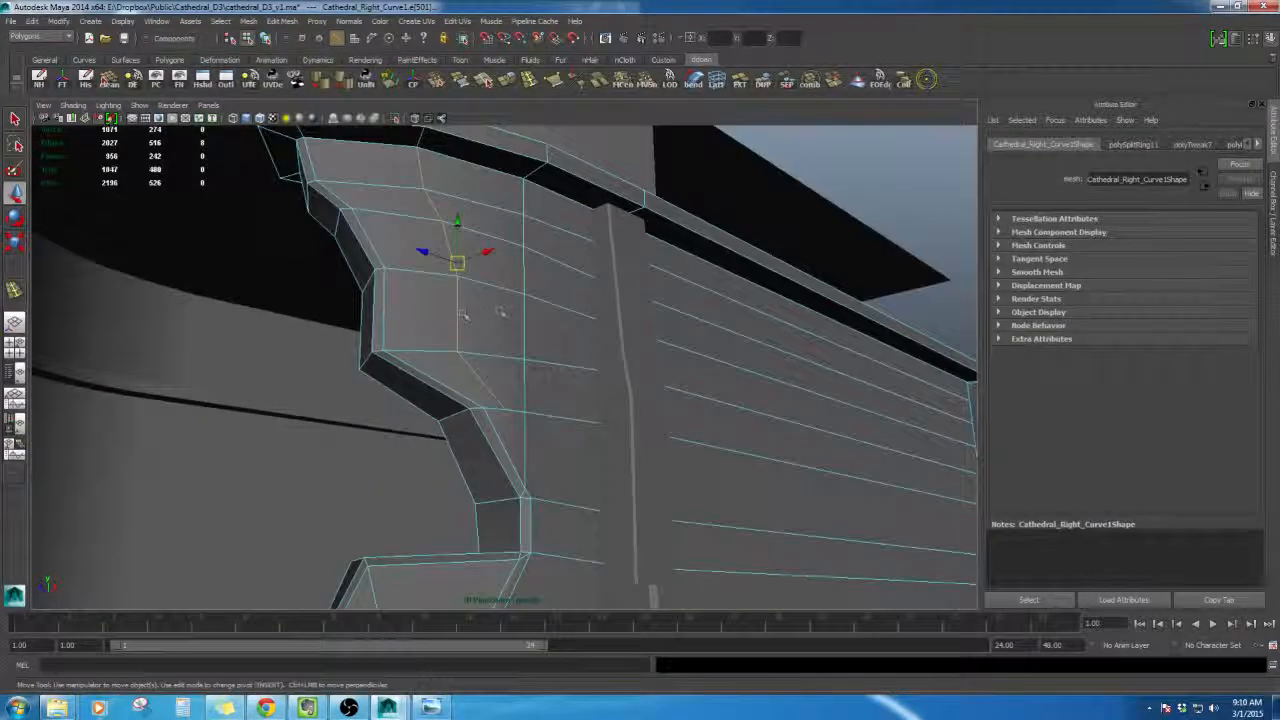
left_click_drag(463, 315, 452, 343, "alt")
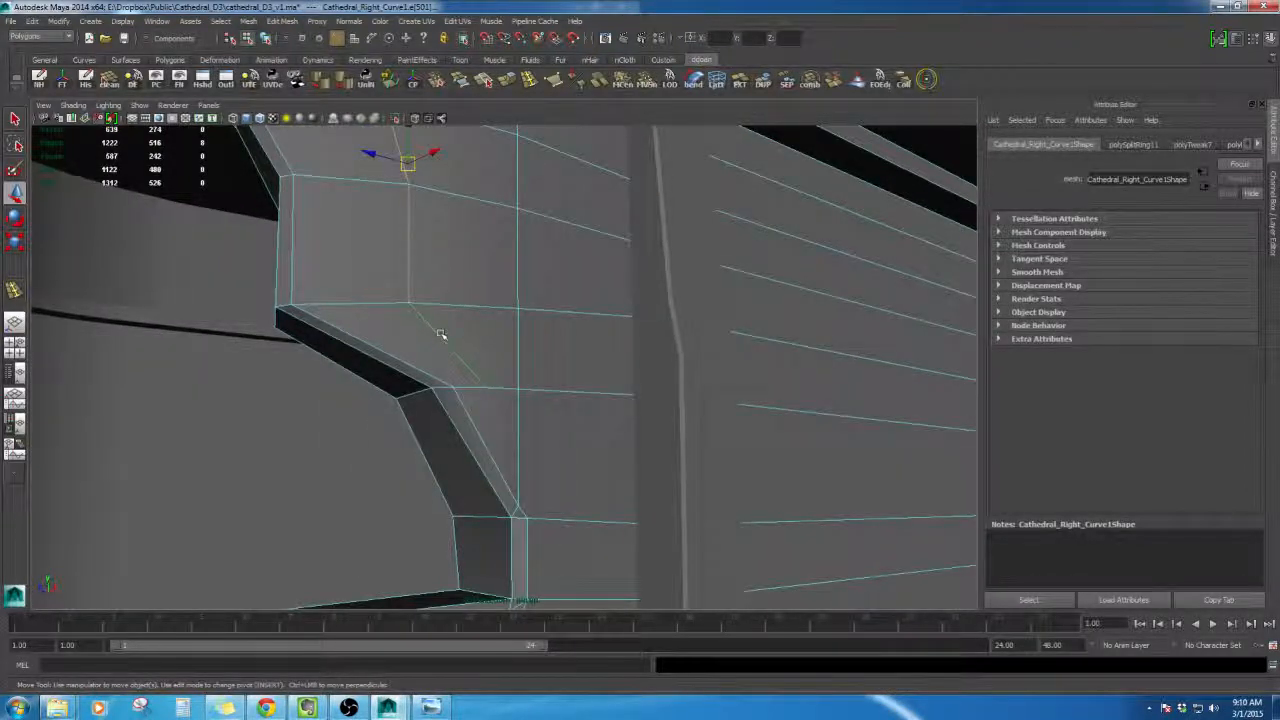
right_click_drag(443, 352, 435, 357)
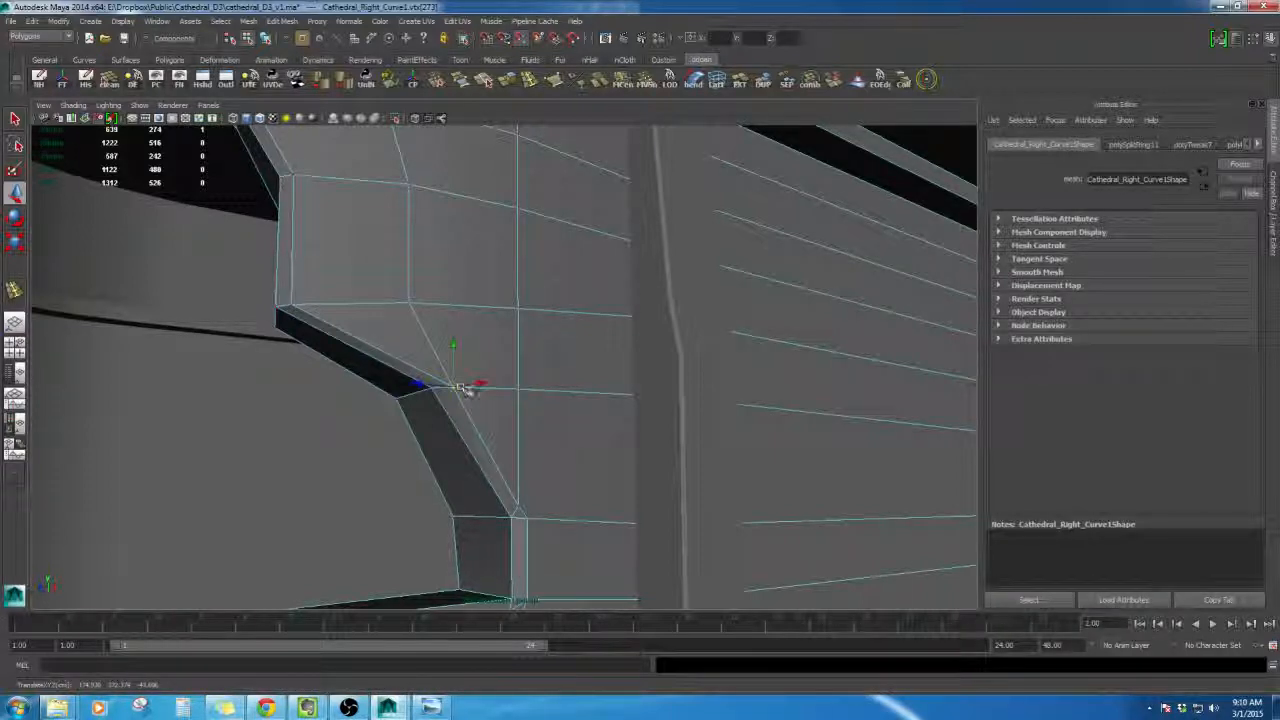
left_click_drag(453, 384, 571, 368, "alt")
right_click_drag(571, 368, 578, 319, "shift")
left_click_drag(568, 331, 649, 366, "alt")
right_click_drag(649, 366, 648, 440)
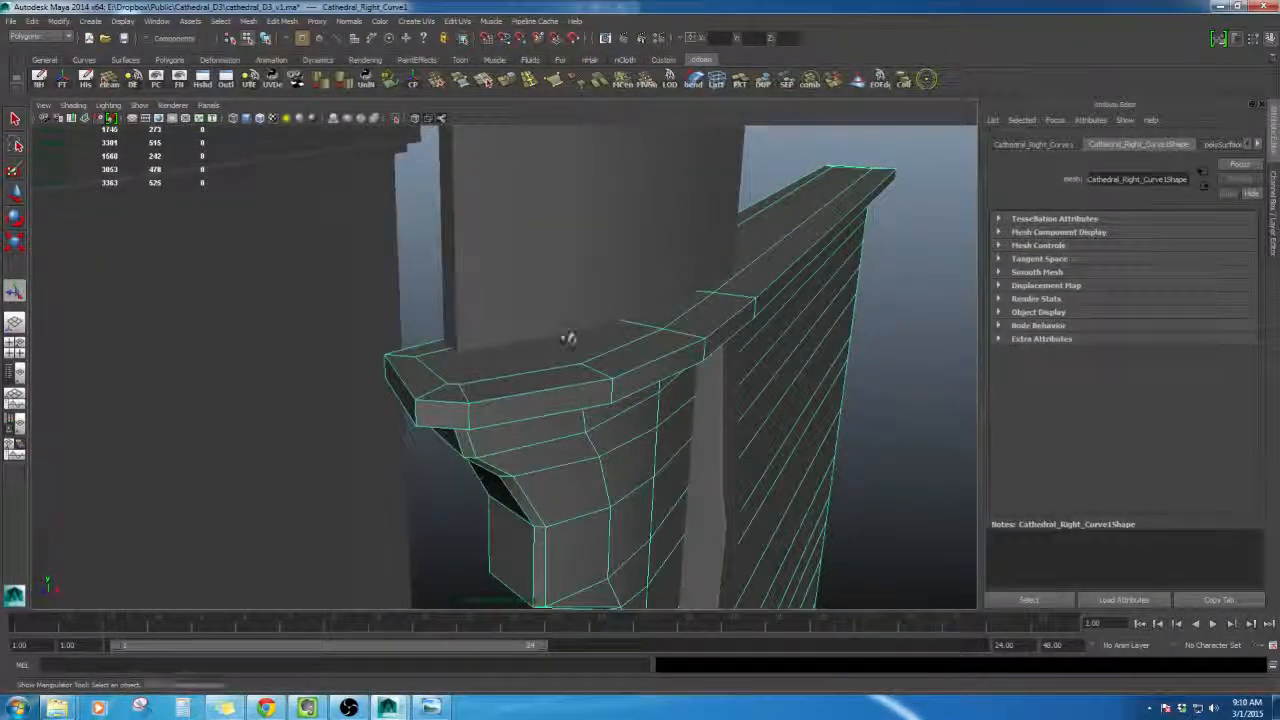
- Isolate the wall piece and split the cornice's top face with the Split Polygon tool
left_click_drag(567, 339, 580, 415, "alt")
key("ctrl+1")
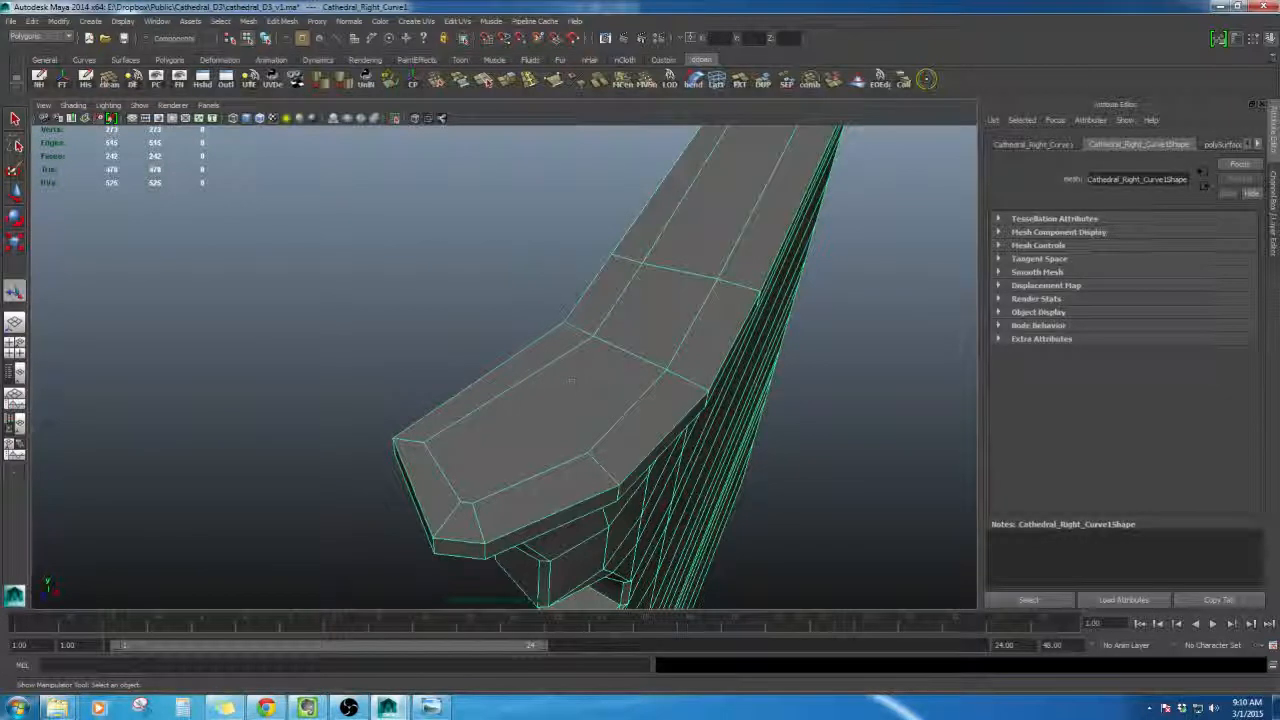
left_click(488, 84)
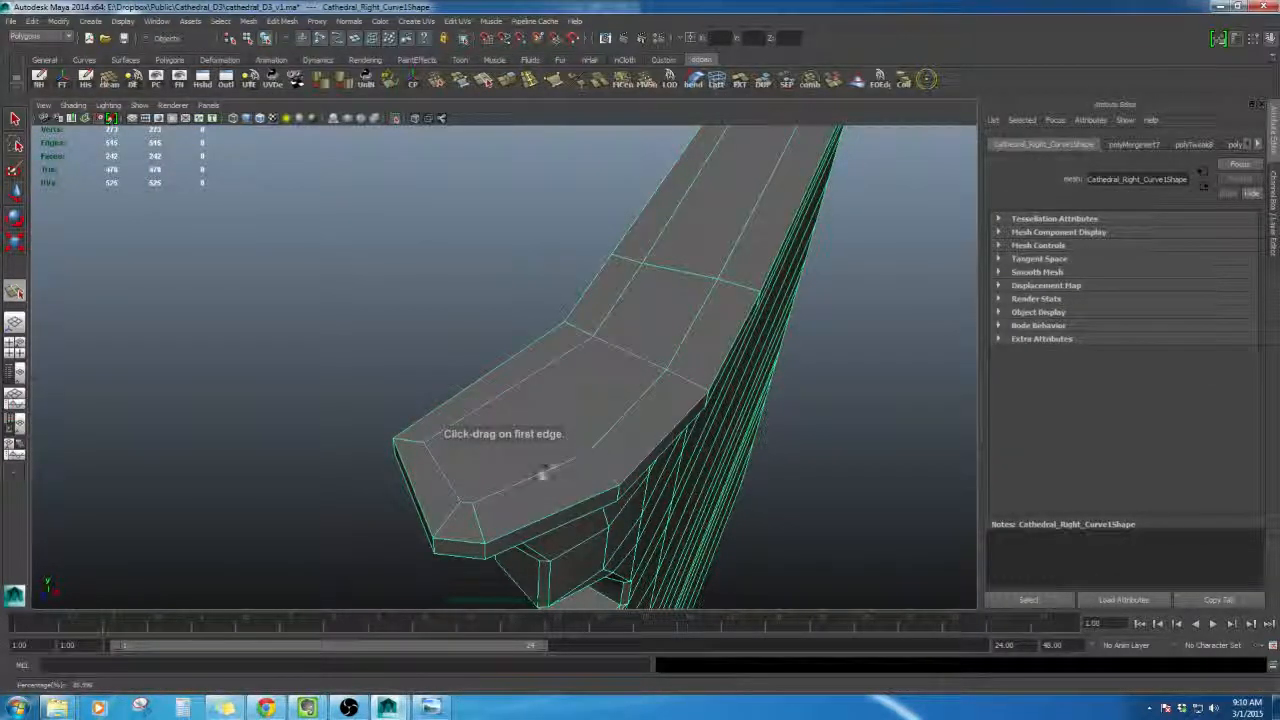
key("w")
left_click_drag(583, 374, 610, 324, "alt")
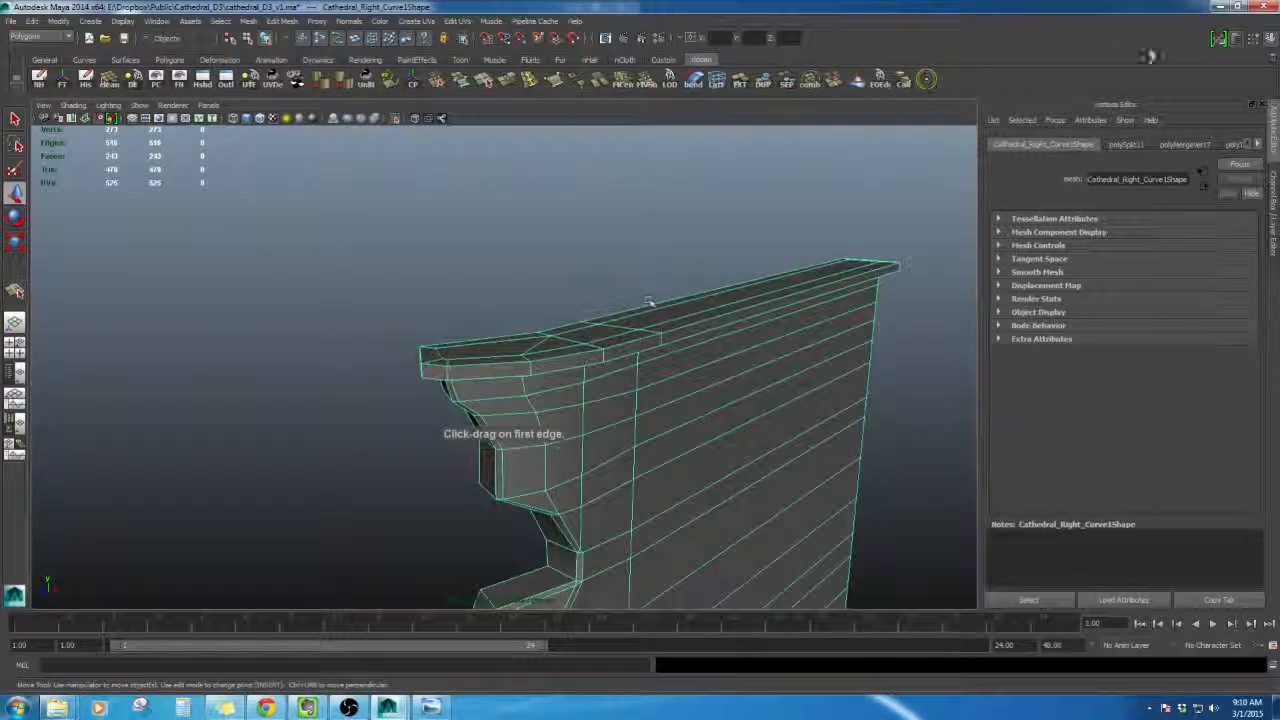
- Open the Channel Box and Layer Editor, reselect the wall piece and leave the isolated view
left_click(1236, 39)
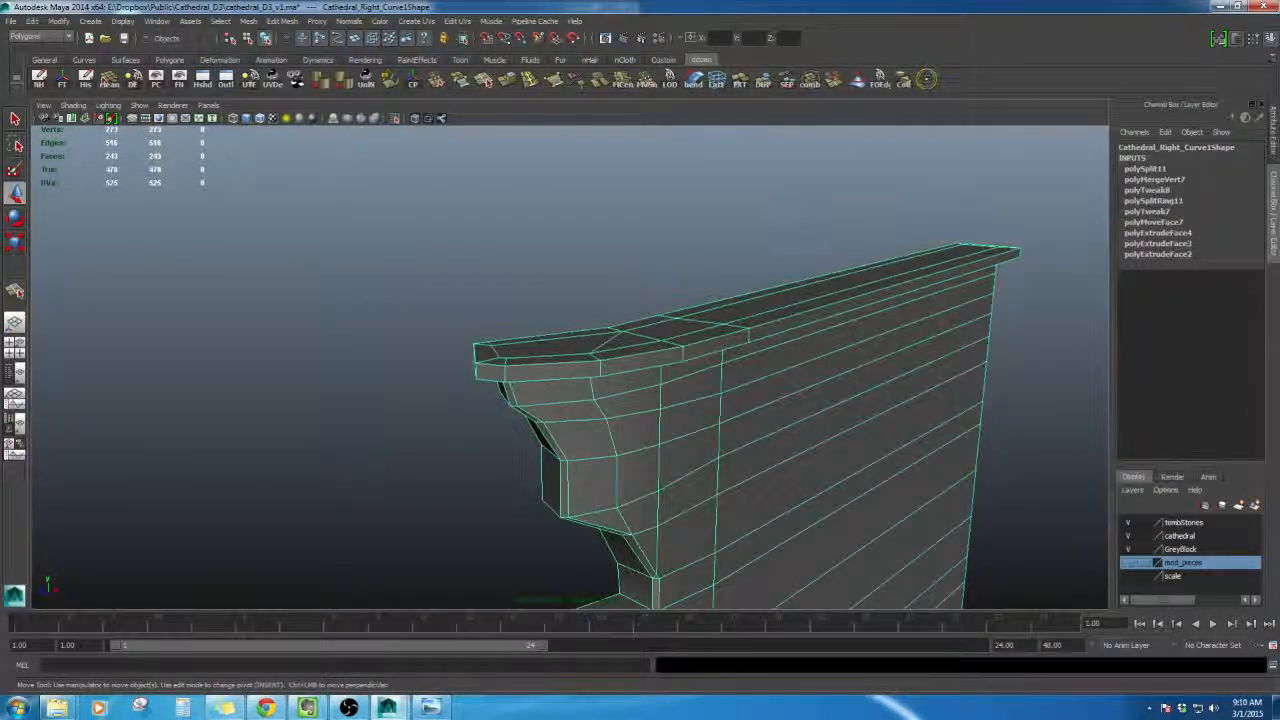
left_click(800, 240)
left_click(744, 336)
key("ctrl+1")
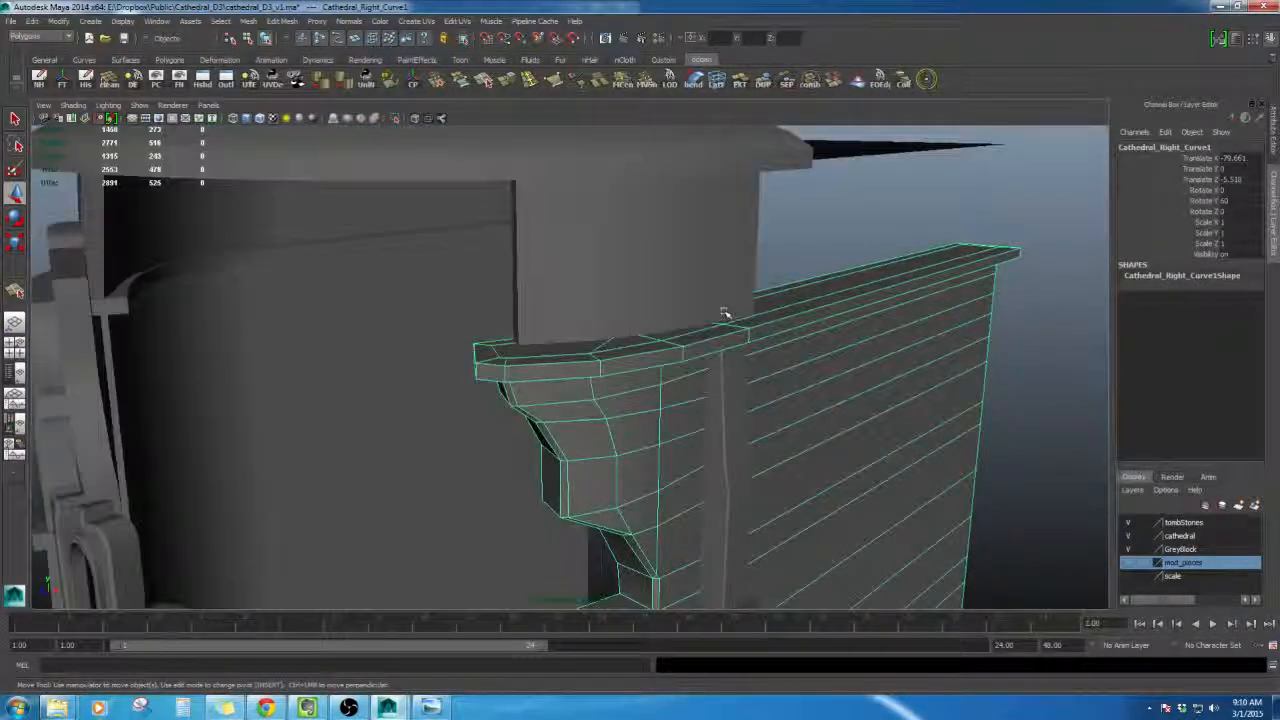
- Orbit around the tower to inspect the roof and broken walls, comparing them with the reference concept image
left_click(786, 284)
left_click_drag(786, 284, 752, 308, "alt")
left_click(737, 349)
left_click(820, 348)
right_click_drag(820, 354, 775, 340, "alt")
middle_click_drag(775, 340, 797, 213, "alt")
left_click_drag(797, 213, 614, 280, "alt")
scroll(679, 283, "down", 3)
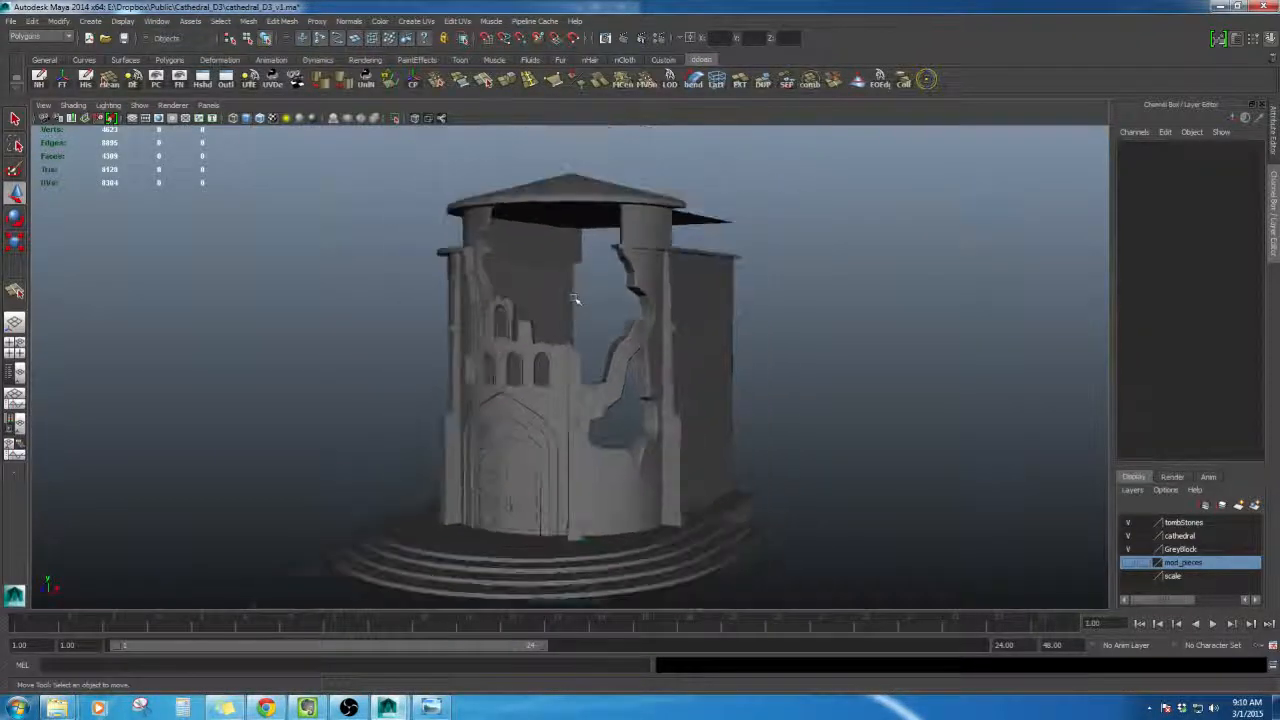
middle_click_drag(614, 280, 563, 298, "alt")
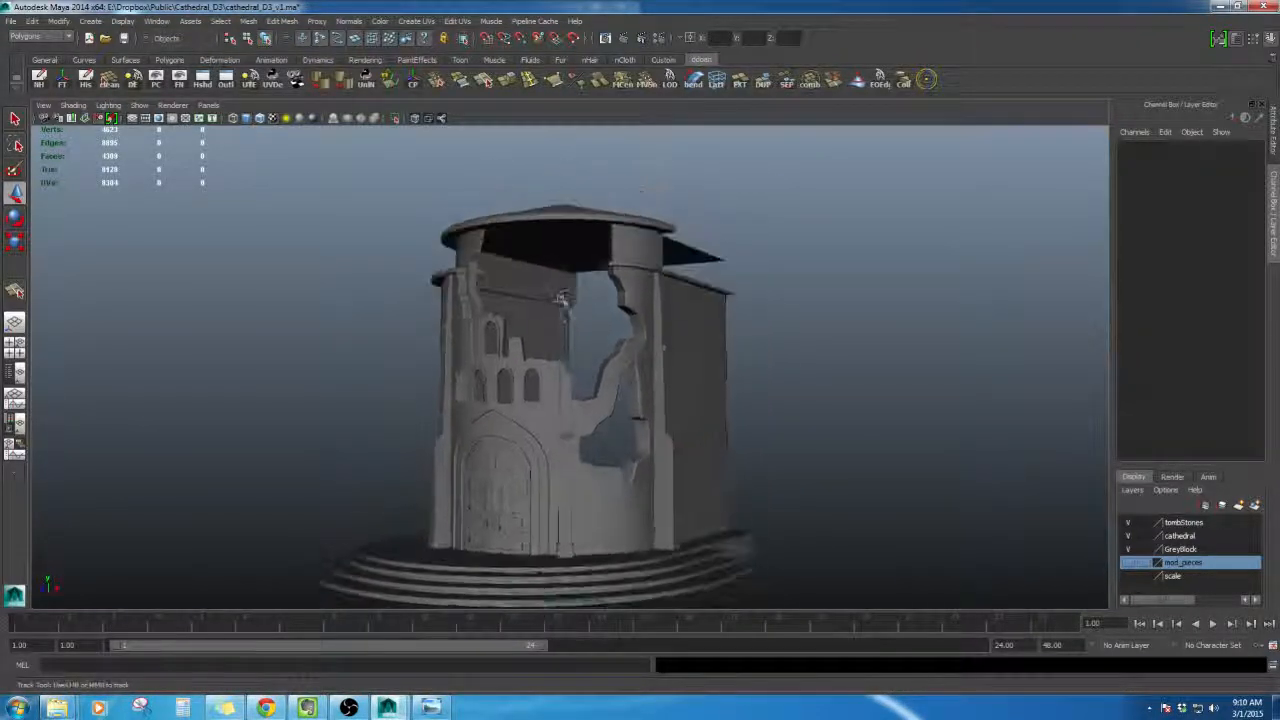
left_click_drag(563, 298, 757, 310, "alt")
key("alt+Tab")
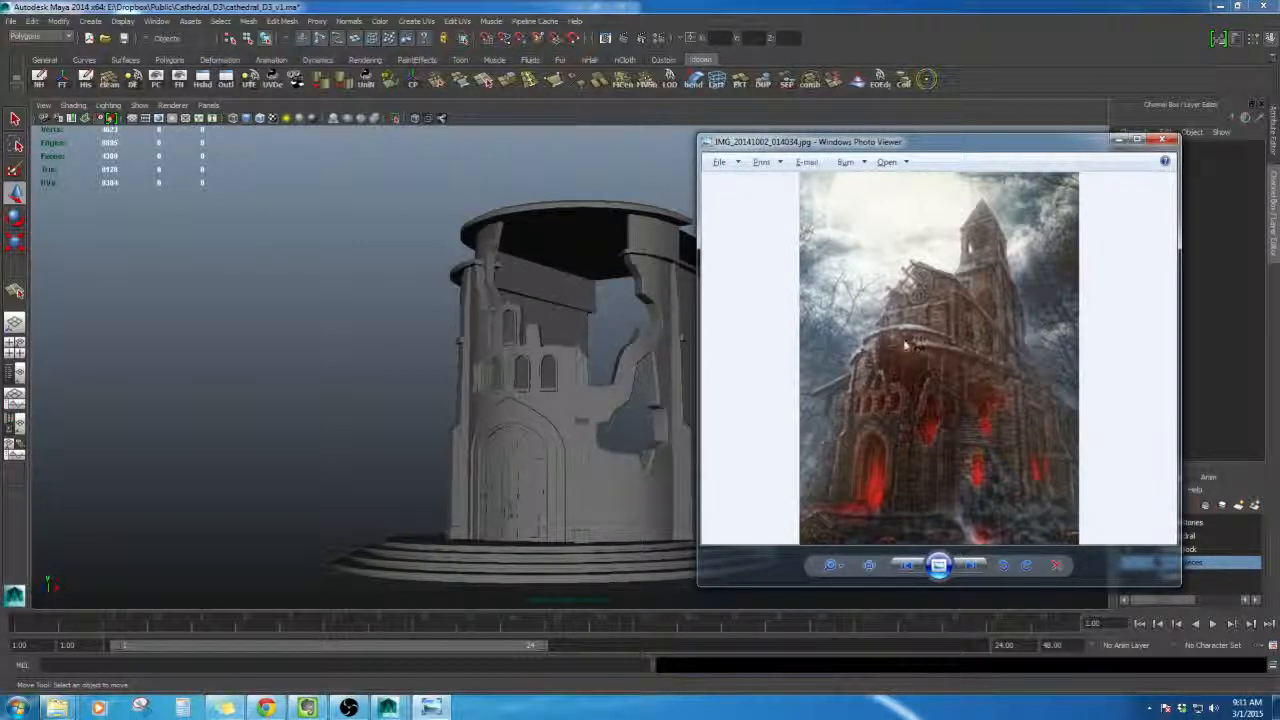
key("alt+Tab")
scroll(523, 323, "up", 3)
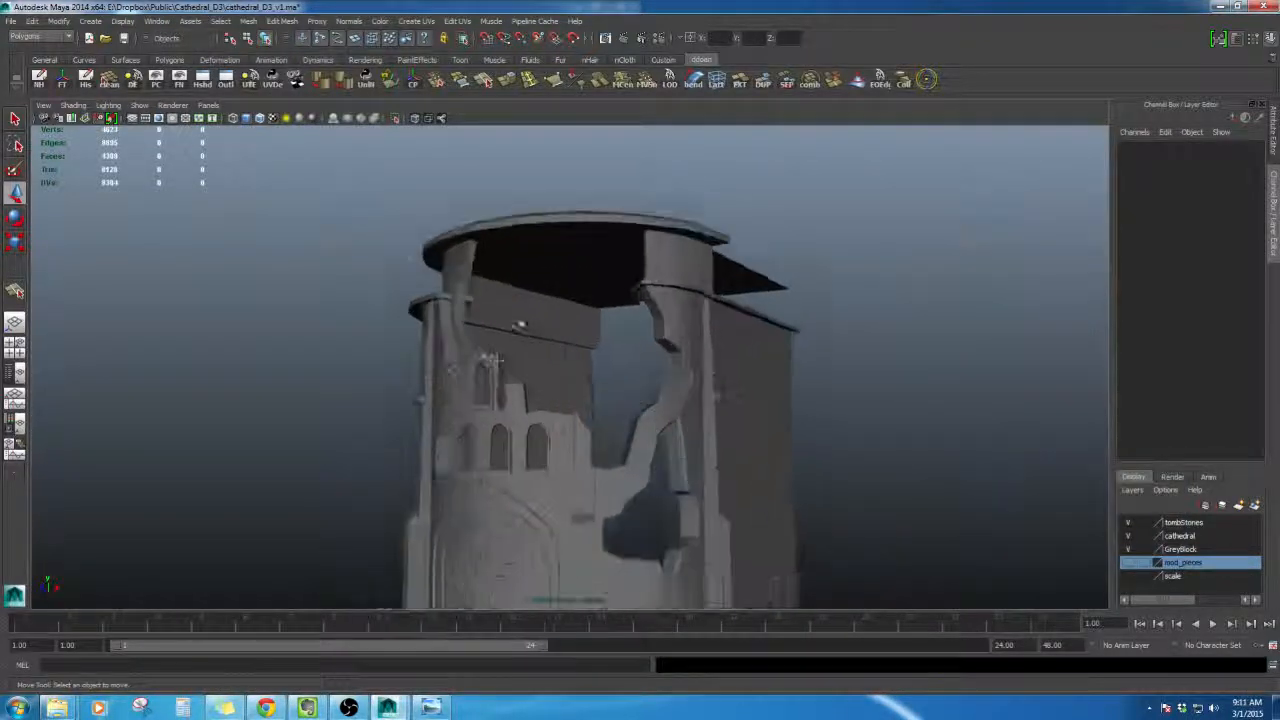
- Select the roof cylinder and extrude a face on its underside rim down beside the broken wall
left_click_drag(523, 323, 678, 290, "alt")
left_click(678, 290)
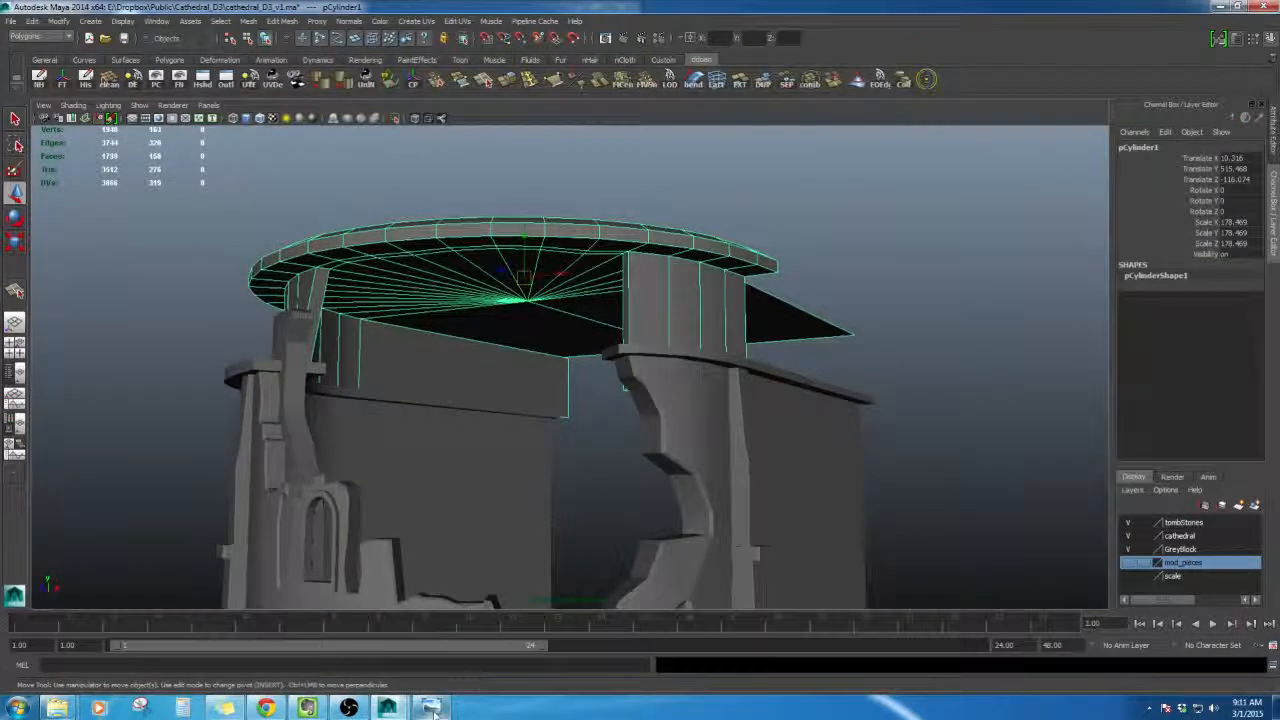
left_click(432, 709)
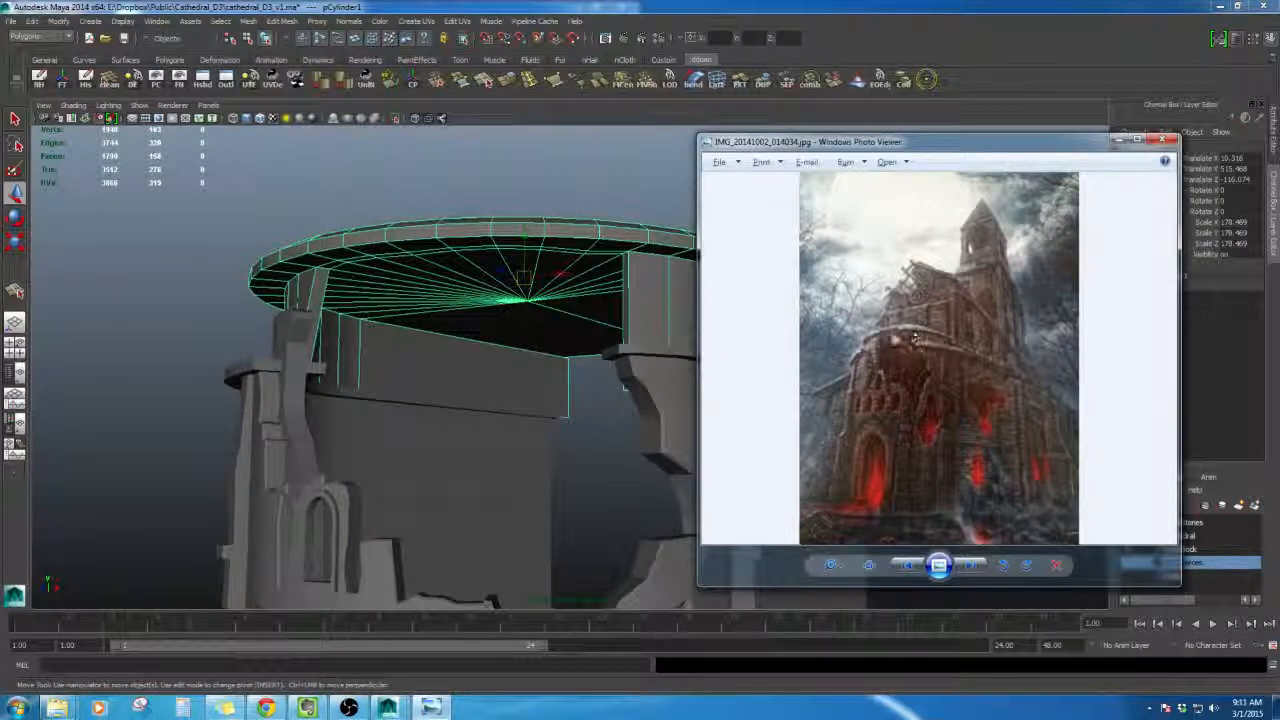
left_click_drag(551, 199, 580, 331, "alt")
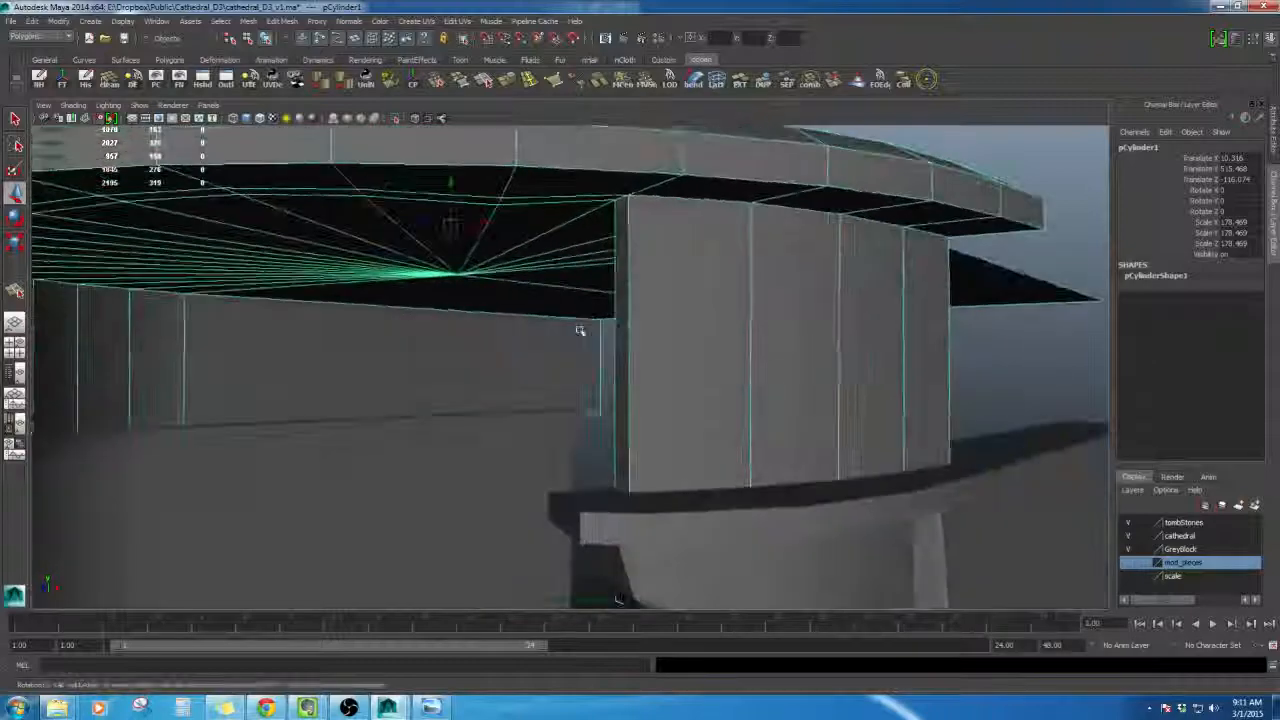
middle_click_drag(580, 331, 620, 377, "alt")
right_click_drag(597, 220, 598, 252)
left_click(599, 224)
left_click_drag(599, 228, 580, 276, "alt")
right_click_drag(565, 262, 565, 266, "shift")
left_click_drag(565, 266, 600, 275, "alt")
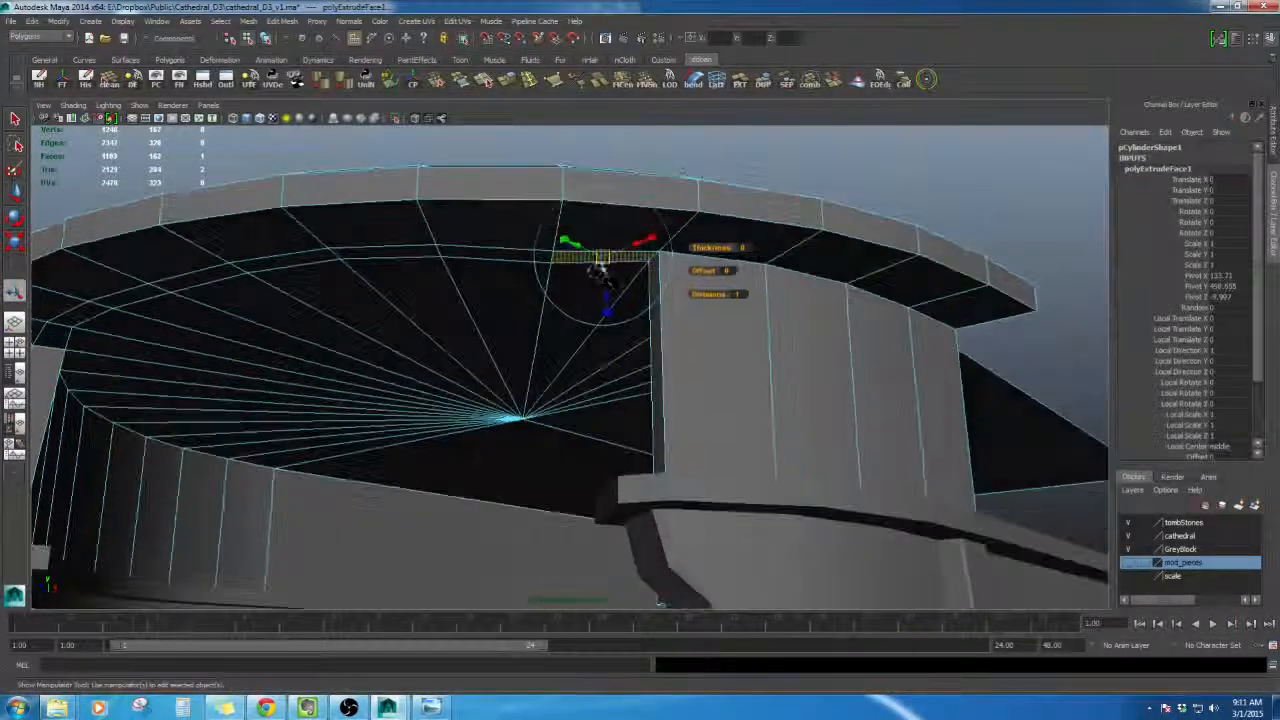
left_click_drag(602, 365, 602, 371)
left_click_drag(602, 371, 637, 346, "alt")
- Delete the selected face on the roof's underside next to the extrusion
scroll(557, 321, "up", 3)
left_click(610, 272)
key("Delete")
- Split the roof's underside face along a new edge with the Split Polygon tool
left_click(486, 83)
left_click_drag(600, 198, 743, 200, "alt")
left_click(666, 267)
left_click(600, 390)
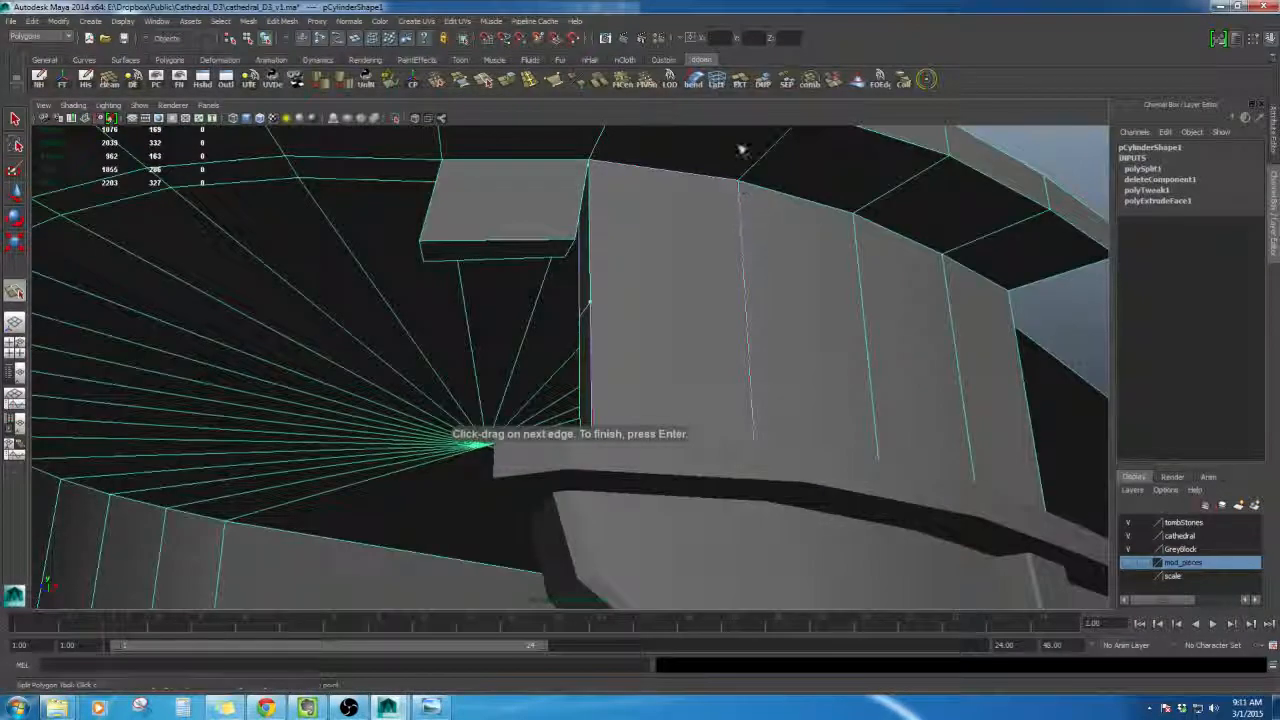
key("Return")
- Merge the leftover vertices where the new split meets the extruded piece
left_click_drag(623, 306, 600, 330, "alt")
key("w")
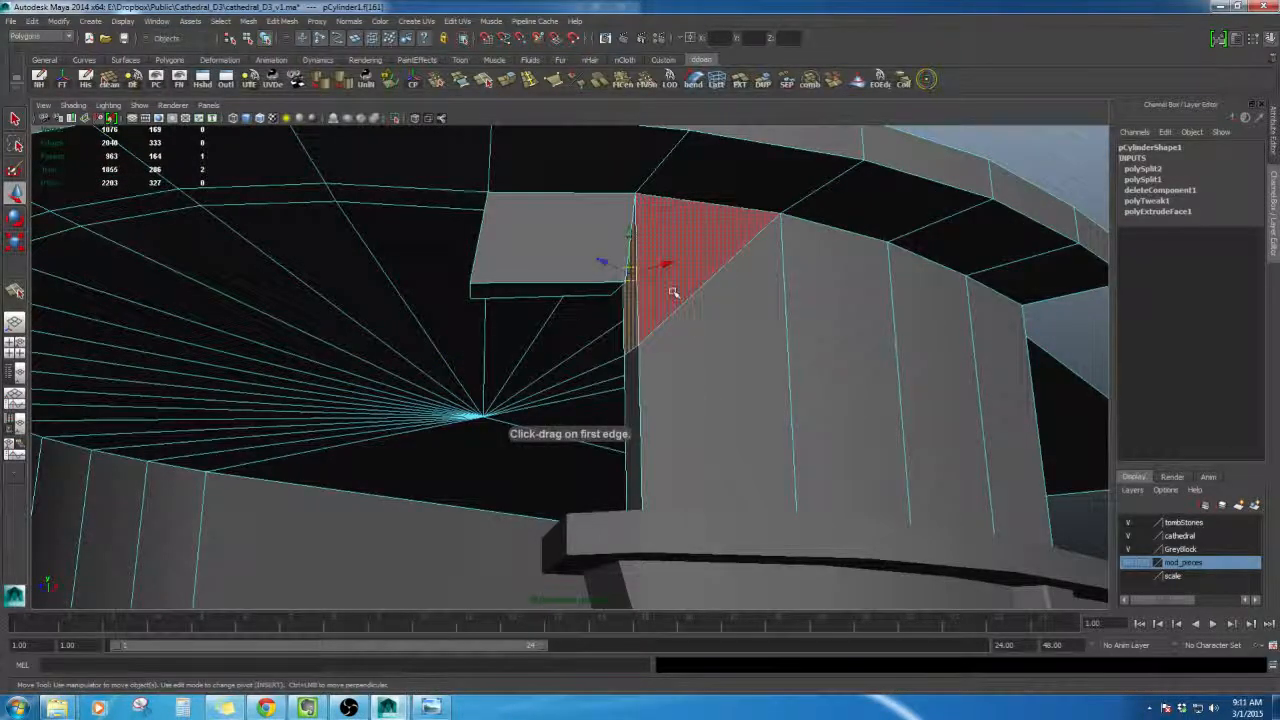
left_click_drag(673, 292, 508, 418, "alt")
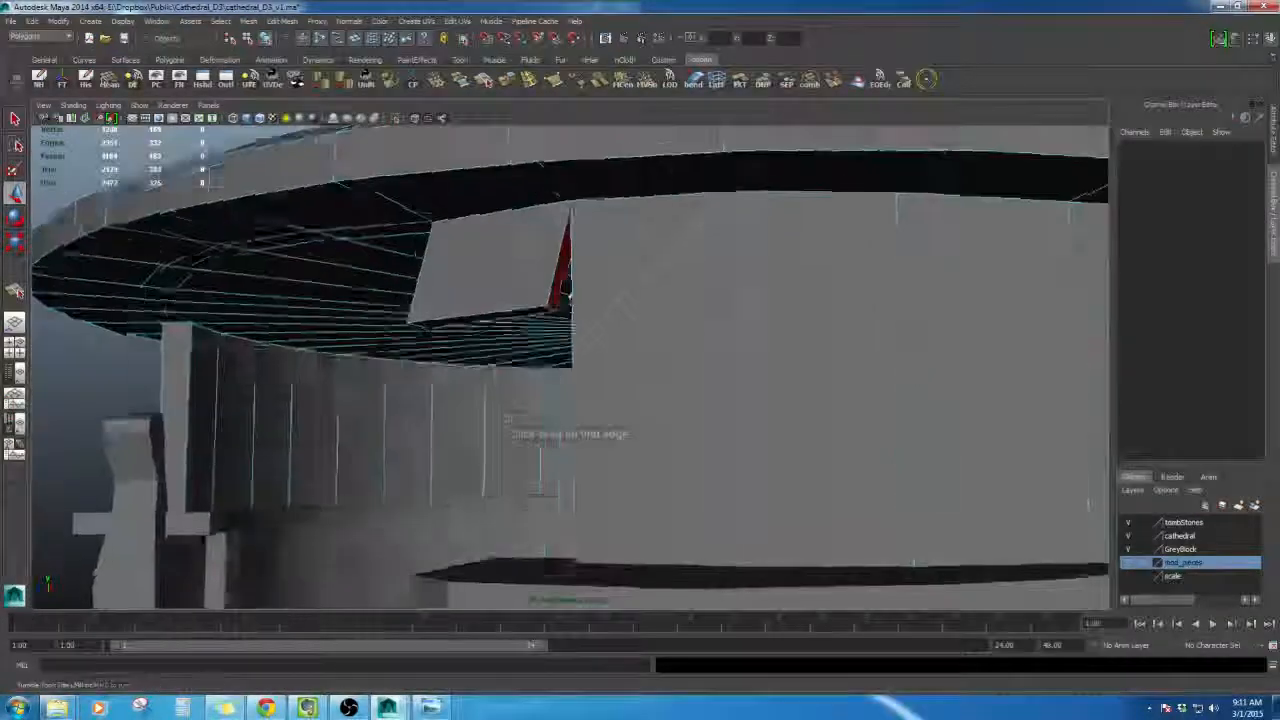
left_click_drag(566, 292, 654, 266, "alt")
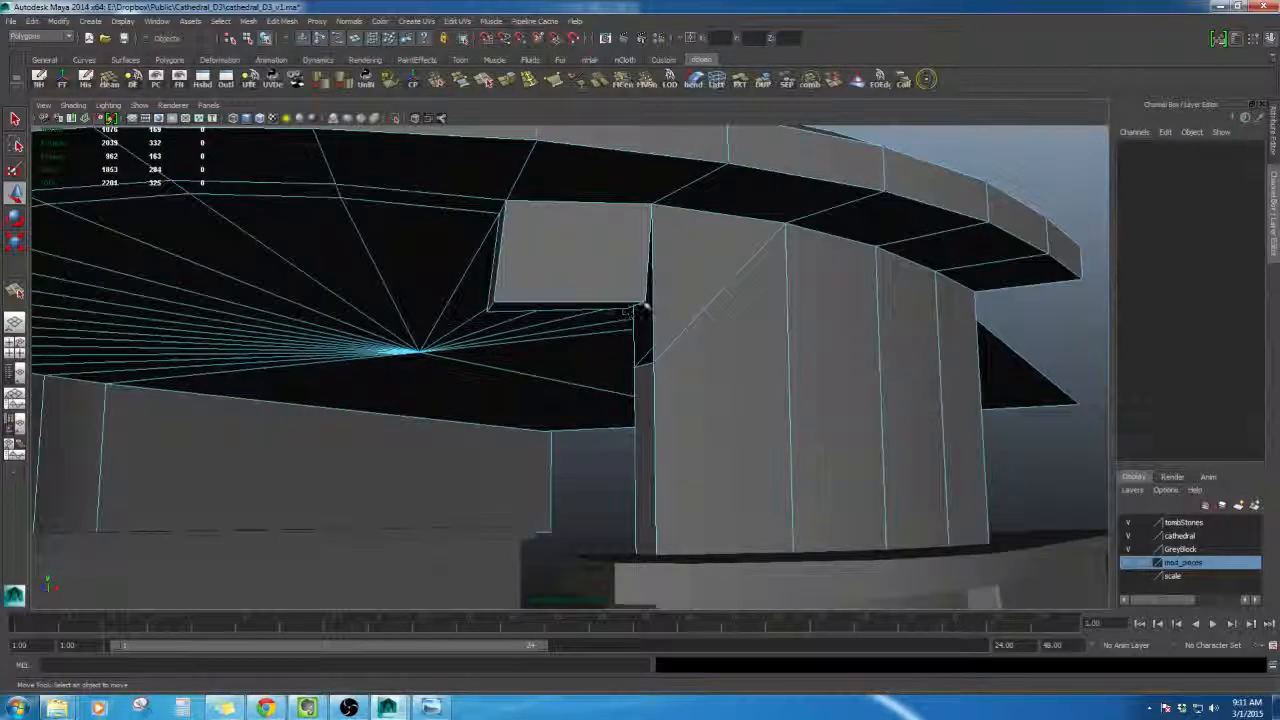
left_click(643, 301)
left_click_drag(655, 362, 575, 372, "alt")
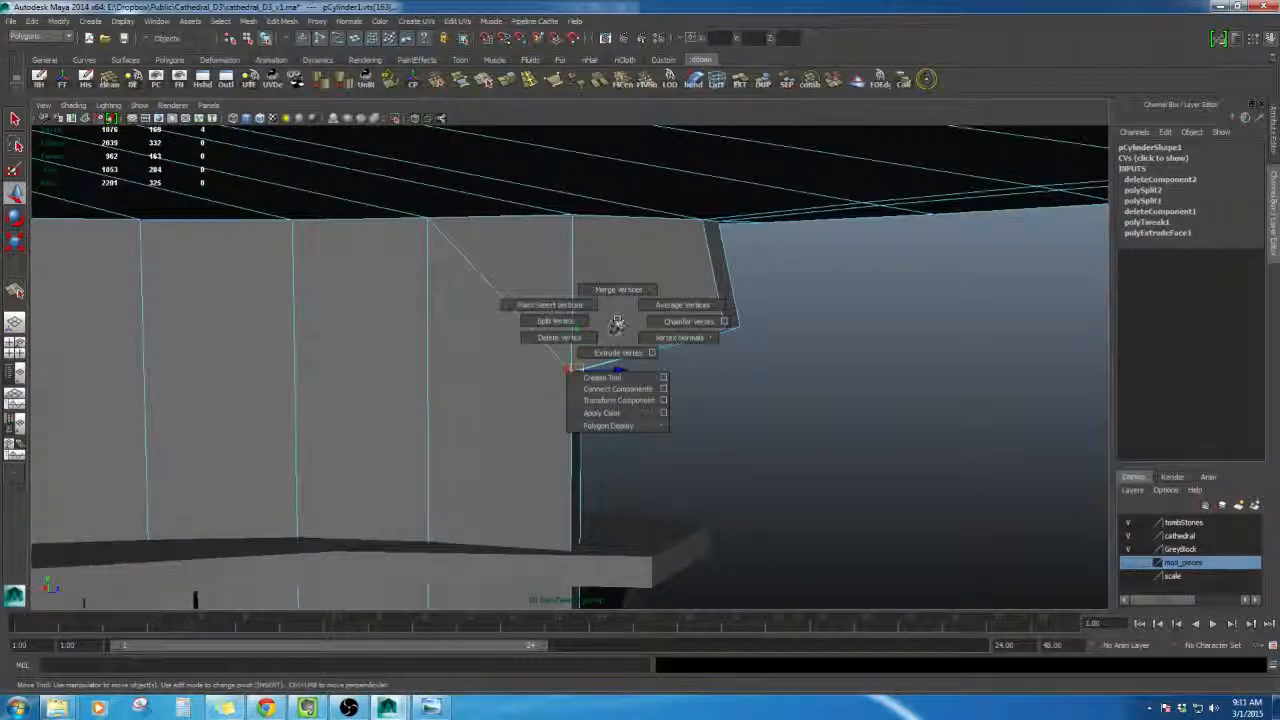
right_click_drag(620, 292, 620, 263, "shift")
left_click_drag(657, 294, 603, 289, "alt")
right_click_drag(603, 289, 601, 255)
- Soften the edges of the roof cylinder
left_click_drag(590, 410, 640, 320, "alt")
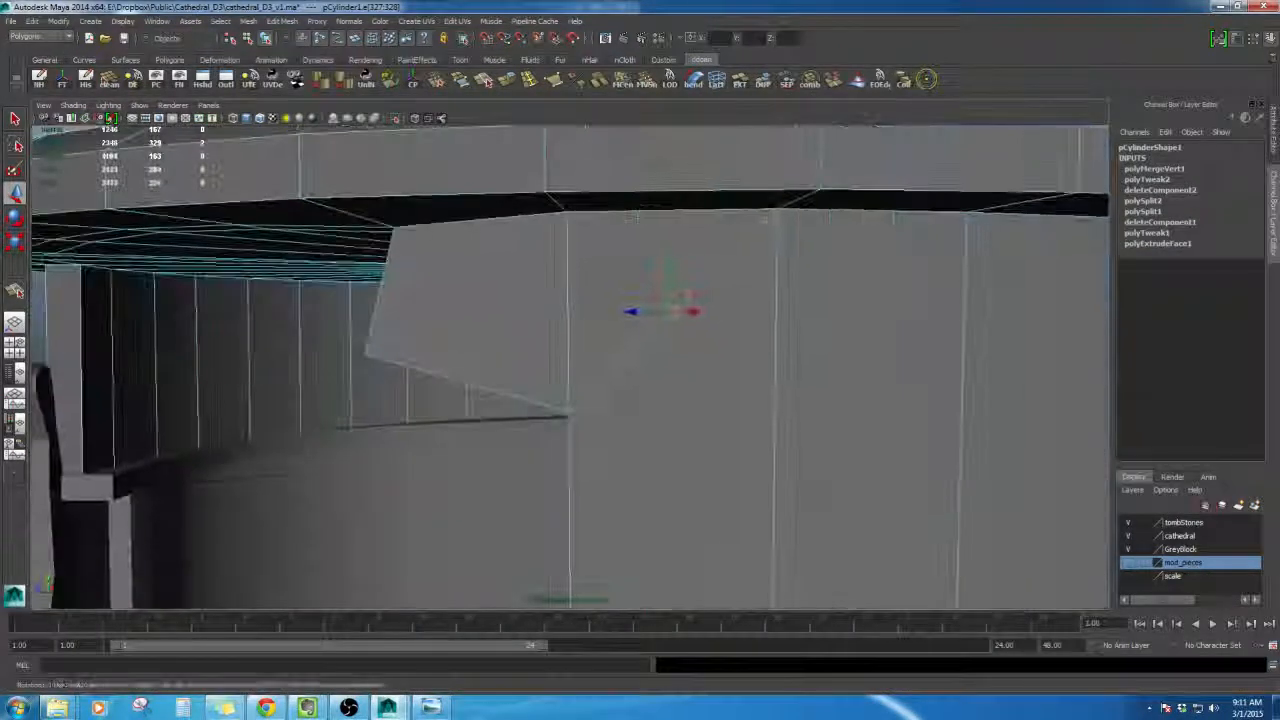
right_click_drag(563, 346, 642, 357, "shift")
left_click_drag(592, 392, 697, 362, "alt")
right_click_drag(702, 366, 667, 344)
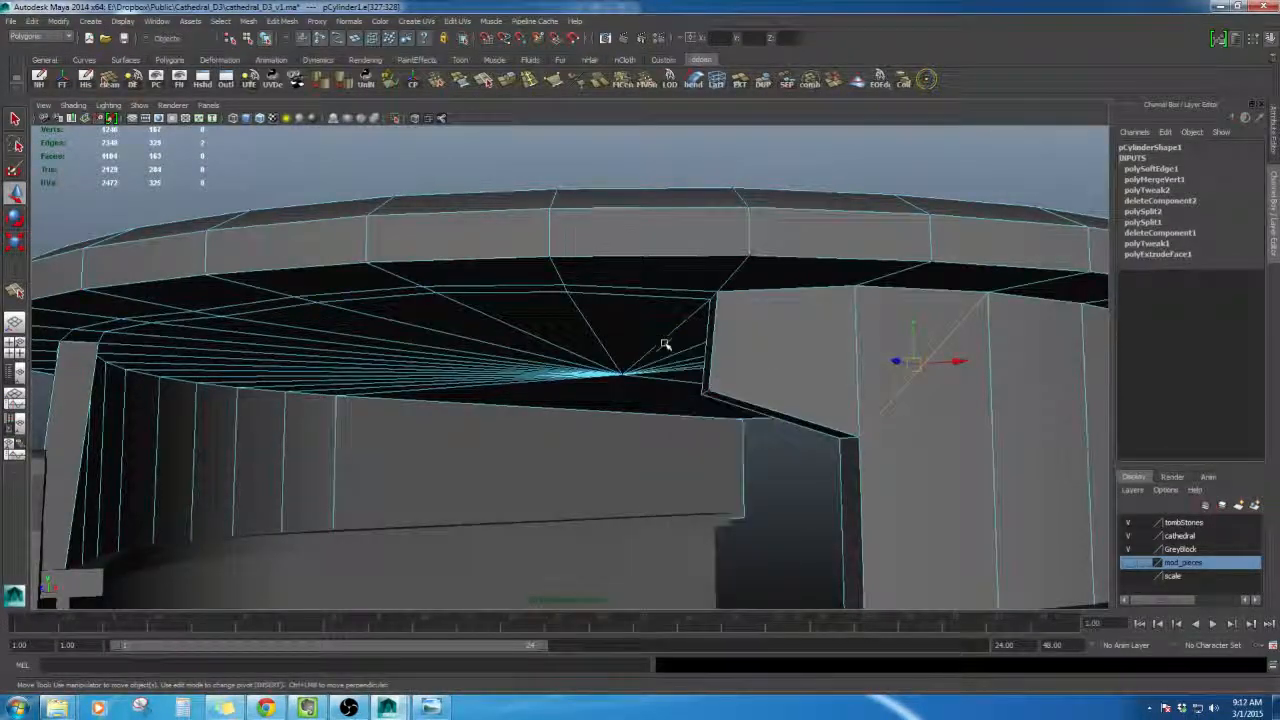
left_click_drag(667, 344, 740, 388, "alt")
right_click_drag(738, 358, 746, 430)
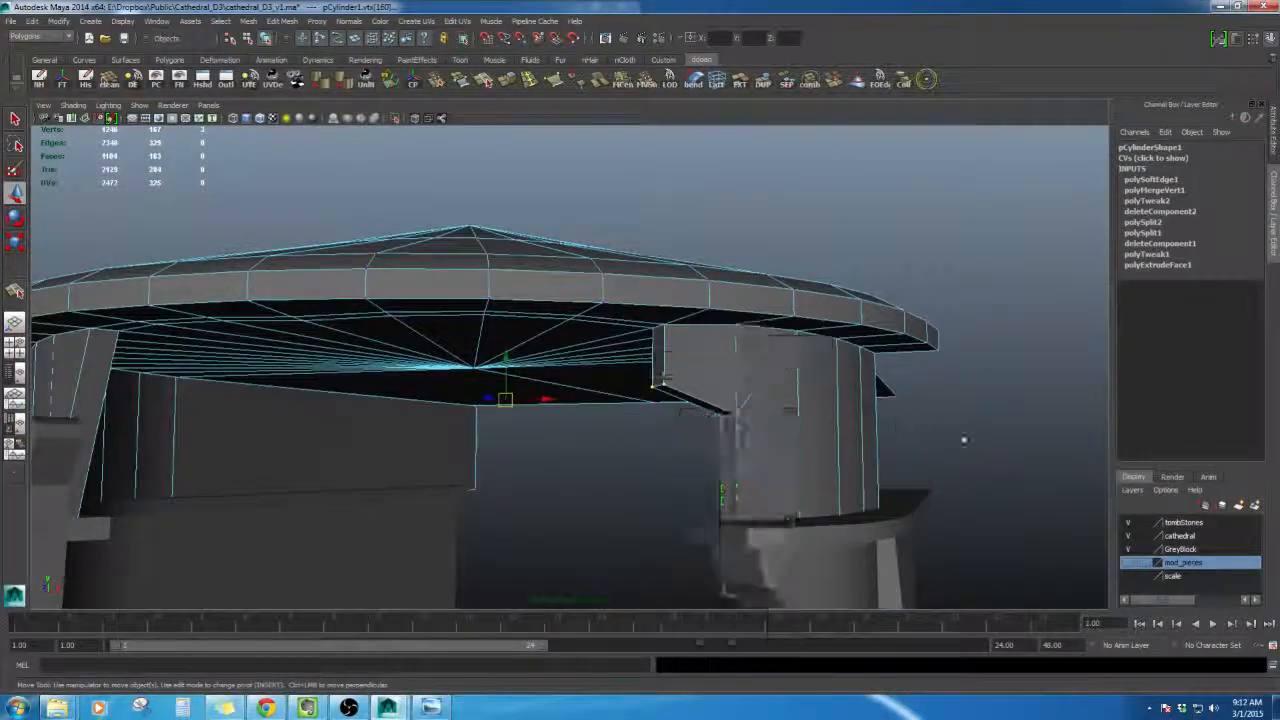
- Return to object mode and delete the roof cylinder's construction history
left_click(963, 438)
left_click_drag(940, 438, 860, 452, "alt")
right_click_drag(860, 452, 770, 447, "alt")
key("F8")
key("F8")
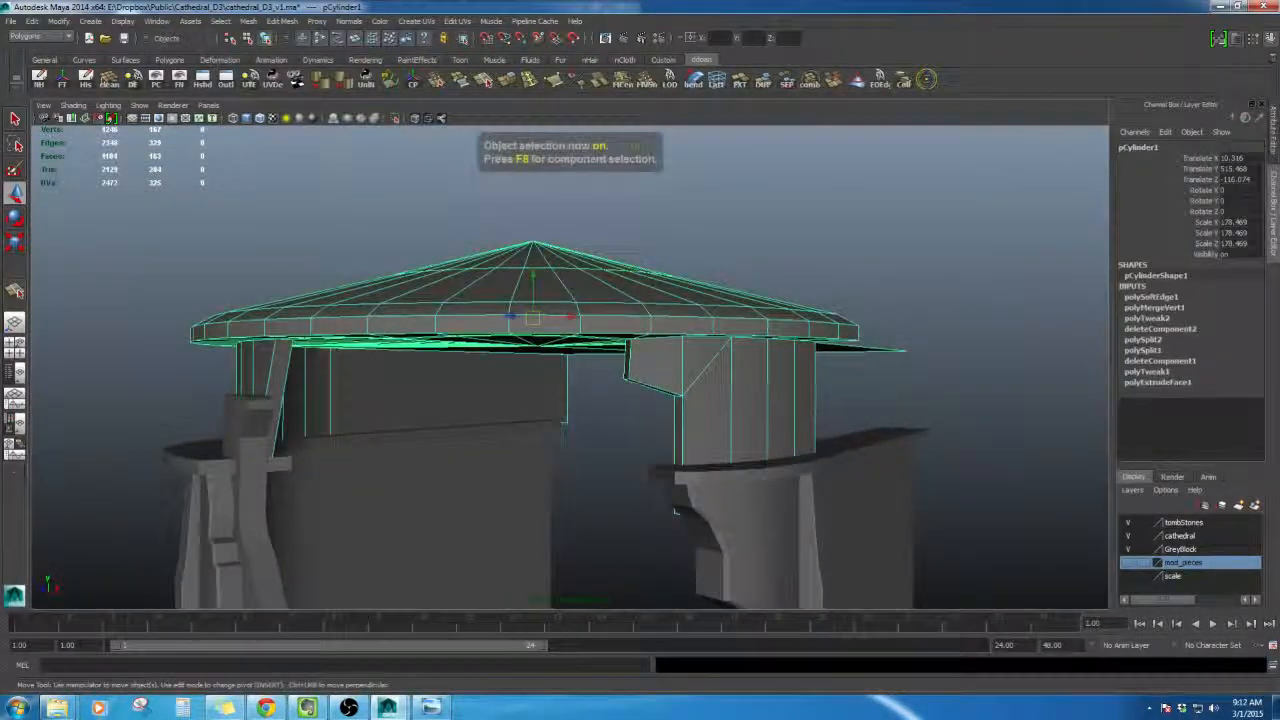
left_click_drag(690, 575, 697, 361, "alt")
right_click_drag(697, 361, 694, 406, "alt")
key("alt+shift+d")
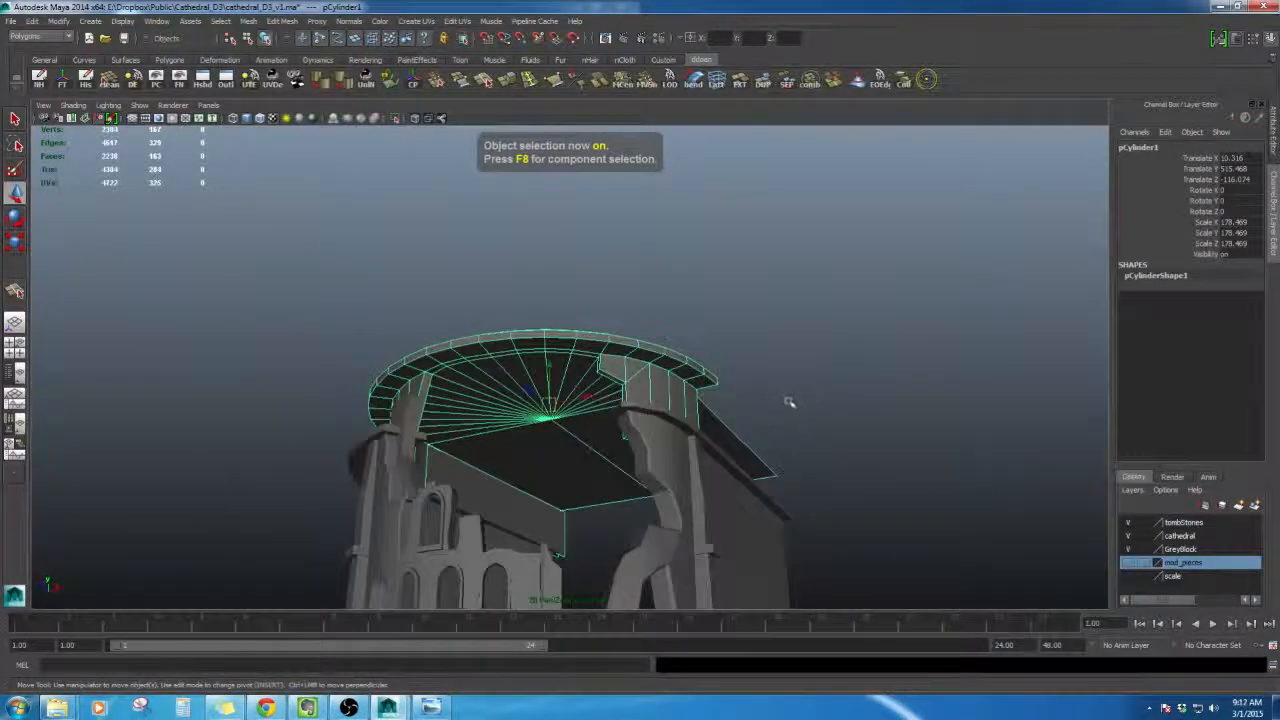
- Select a stray vertex at the roof's broken corner and delete it
left_click(810, 326)
left_click_drag(806, 330, 726, 391, "alt")
middle_click_drag(700, 385, 649, 440, "alt")
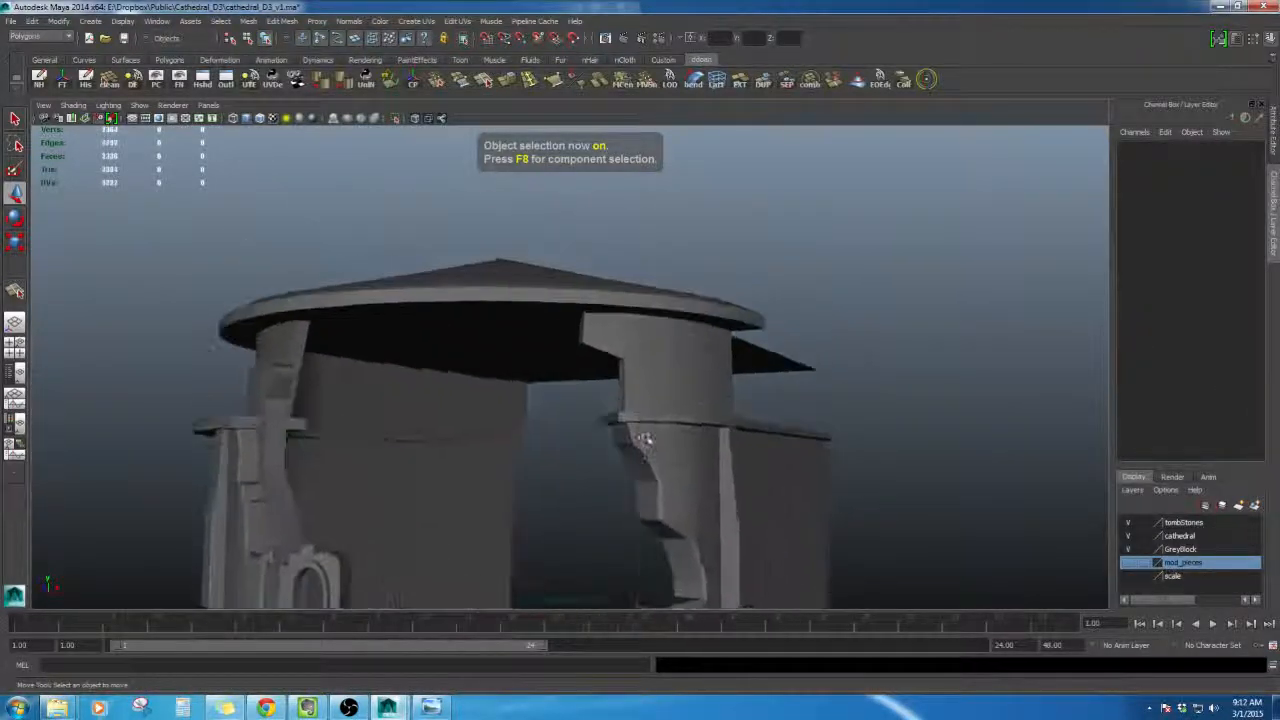
right_click_drag(649, 440, 660, 340, "alt")
left_click_drag(660, 340, 659, 322, "alt")
left_click(659, 320)
right_click(659, 320)
right_click_drag(659, 320, 657, 308)
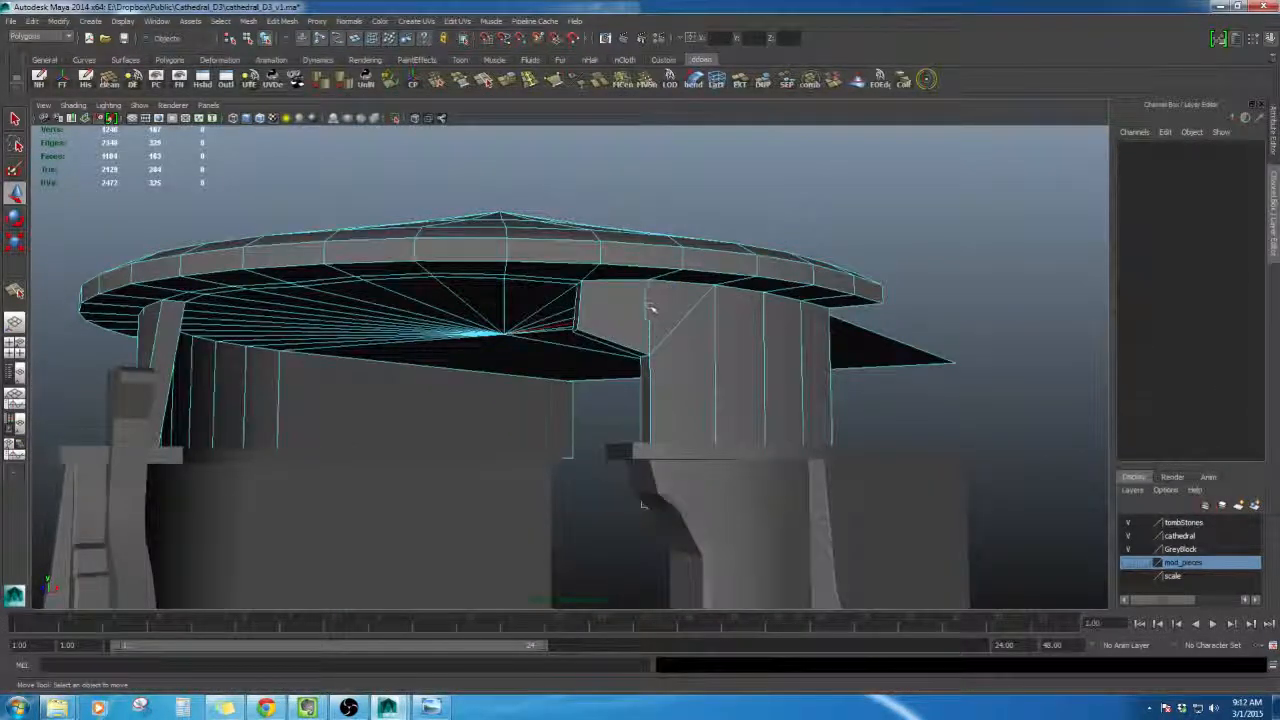
- Frame the roof's broken corner and delete another leftover vertex there
left_click(651, 308)
key("f")
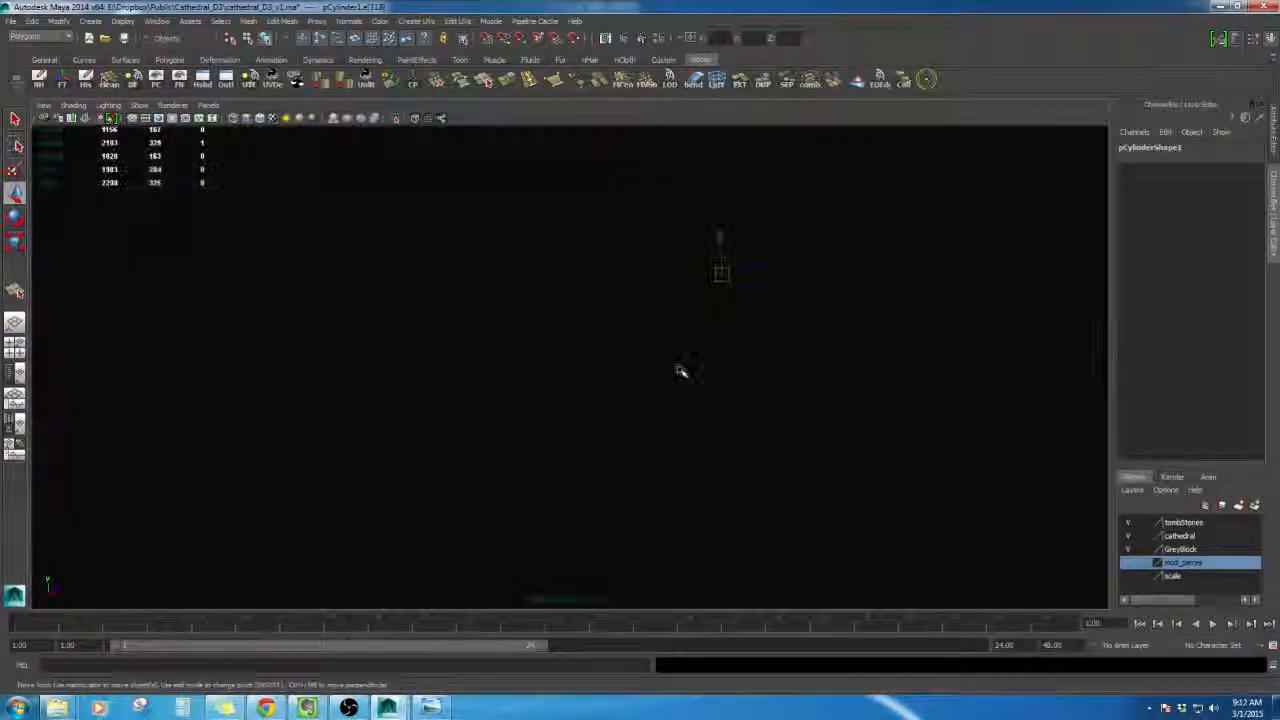
right_click_drag(680, 371, 645, 320, "alt")
middle_click_drag(645, 320, 752, 300, "alt")
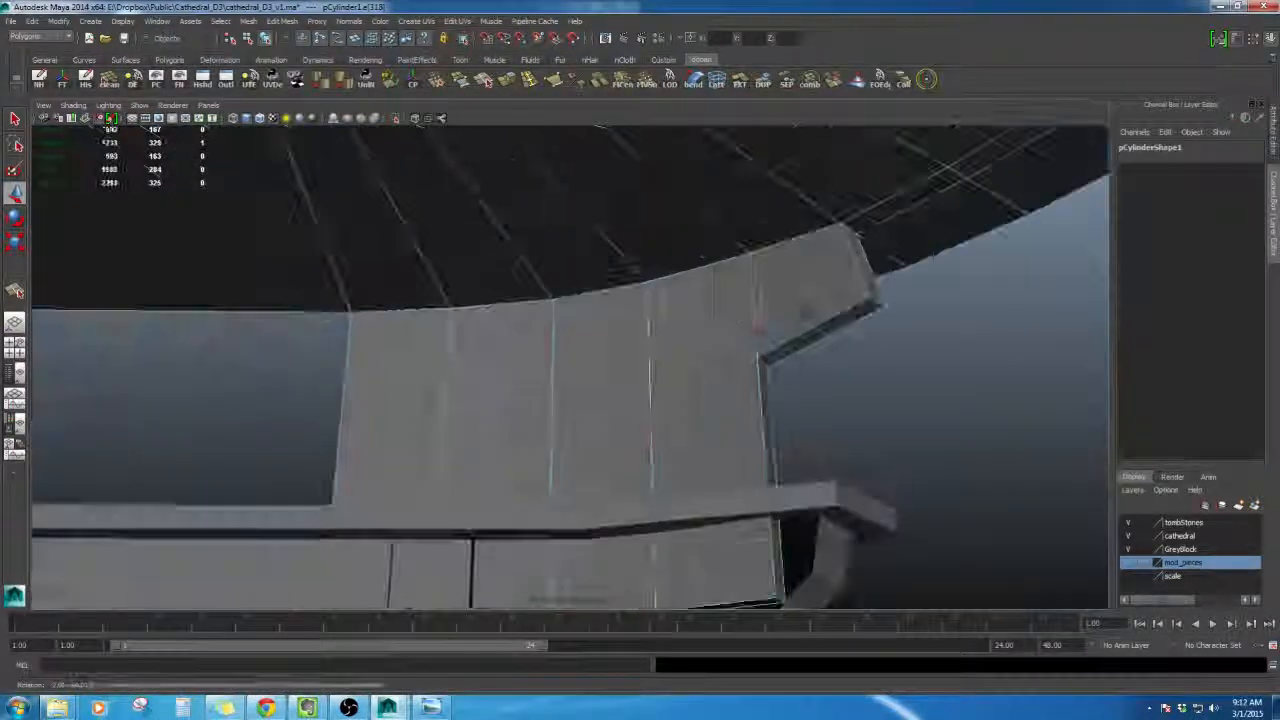
left_click(748, 291, "shift")
left_click_drag(771, 306, 584, 353, "alt")
right_click_drag(584, 353, 690, 370, "shift")
left_click_drag(600, 430, 651, 348, "alt")
right_click_drag(650, 348, 656, 418)
scroll(658, 420, "down", 3)
mouse_move(658, 420)
left_mouse_down("alt")
mouse_move(672, 430)
mouse_move(663, 407)
left_mouse_up("alt")
- Examine the roof's underside near the broken wall and compare it with the reference image
left_click(871, 375)
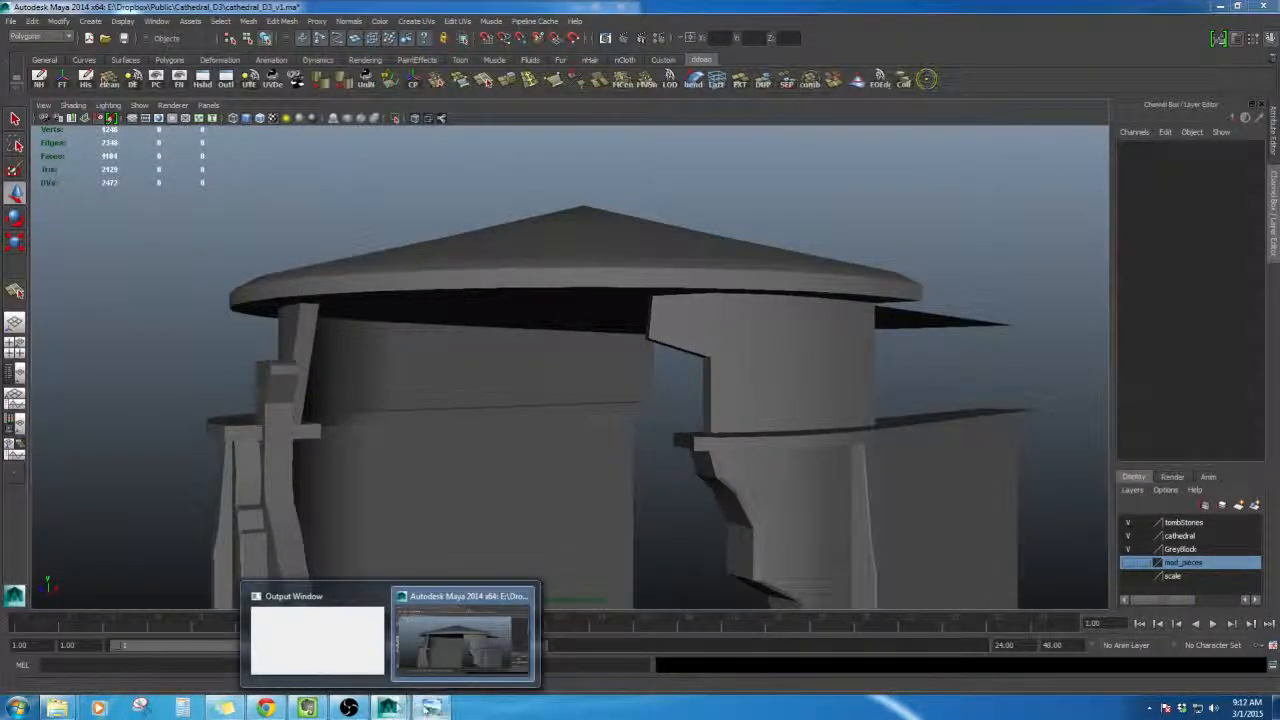
left_click(500, 640)
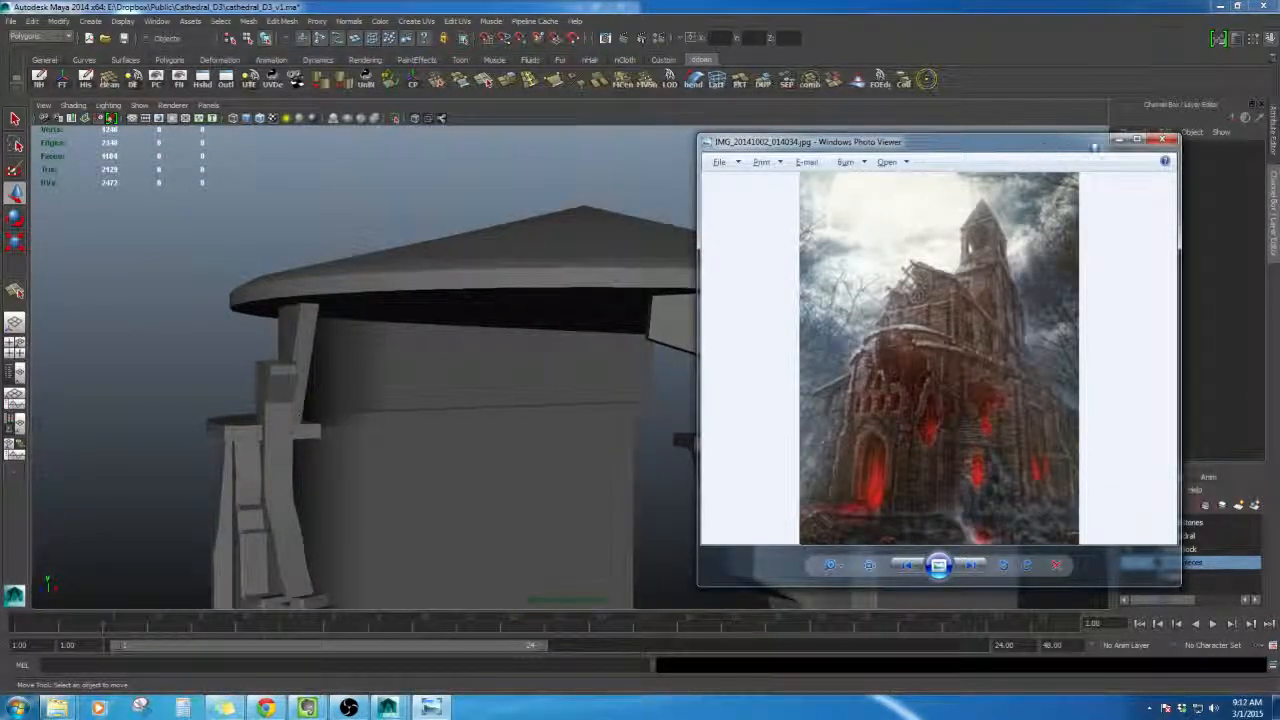
left_click(1119, 140)
left_click_drag(688, 316, 714, 314, "alt")
left_click(714, 314)
left_click_drag(710, 415, 726, 345, "alt")
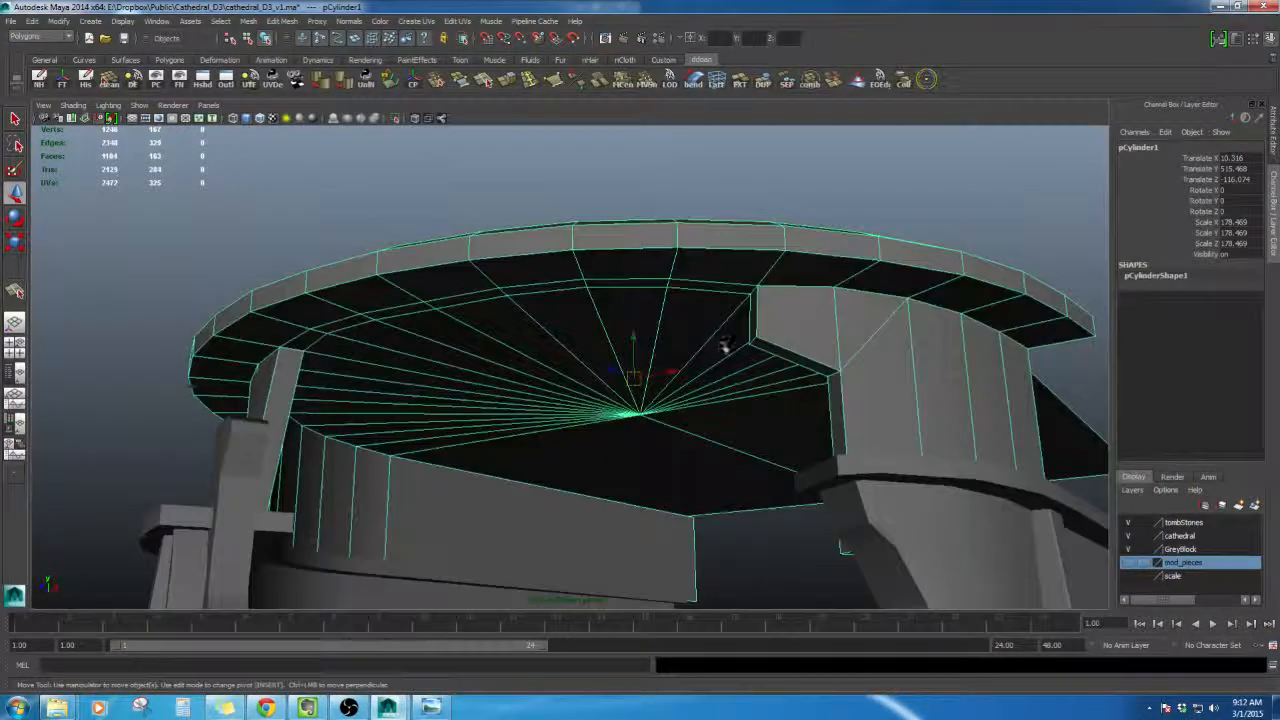
right_click_drag(734, 243, 734, 275)
left_click(720, 289)
left_click_drag(720, 289, 751, 344, "alt")
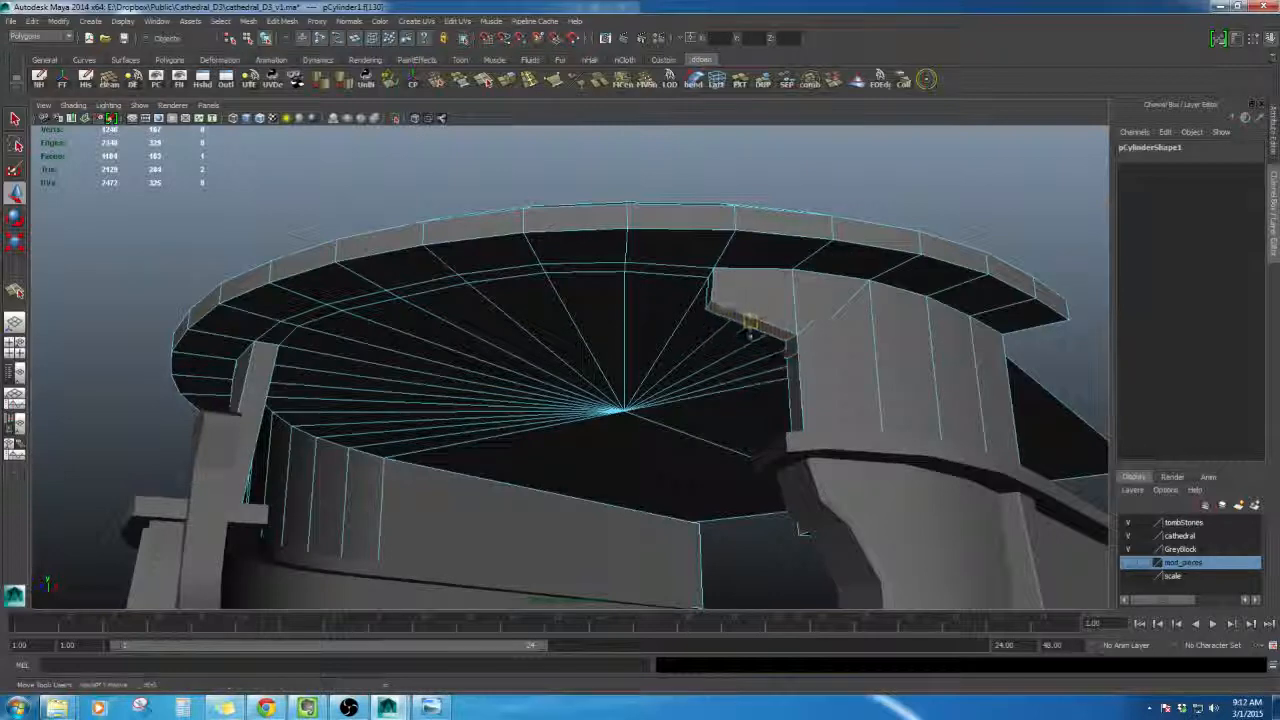
left_click_drag(760, 310, 703, 295, "alt")
right_click_drag(707, 311, 672, 312)
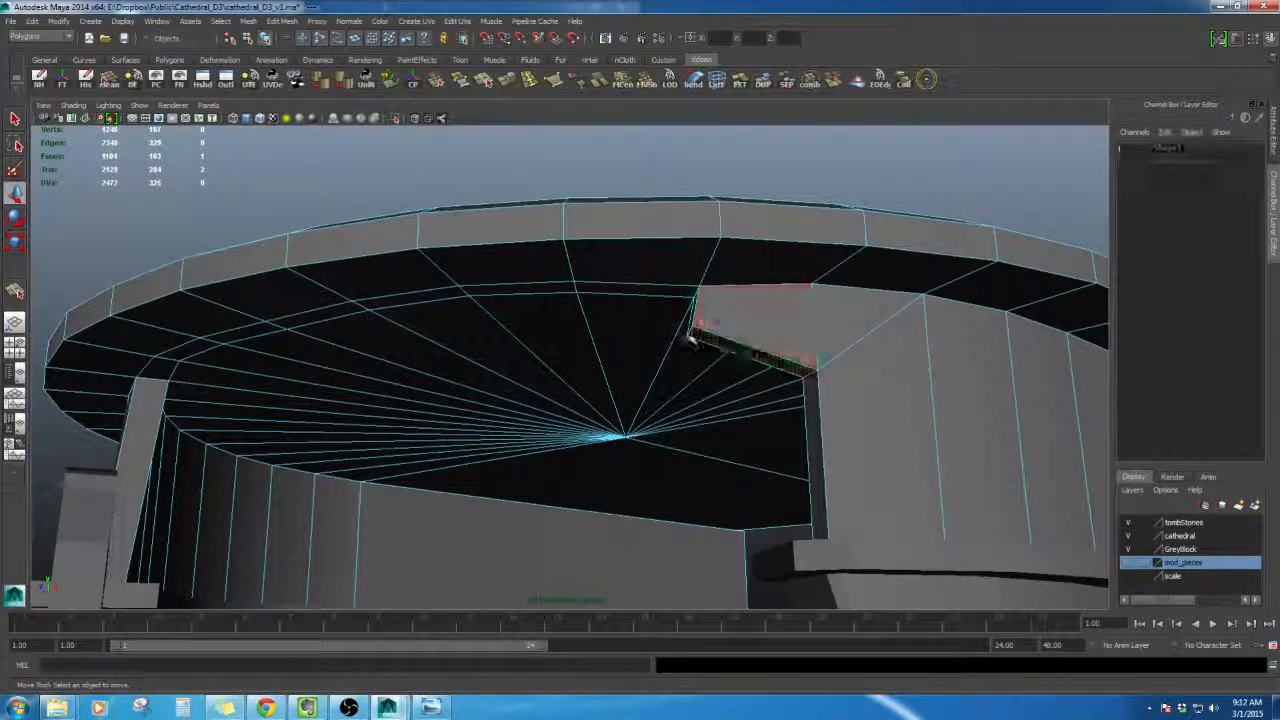
left_click(690, 332)
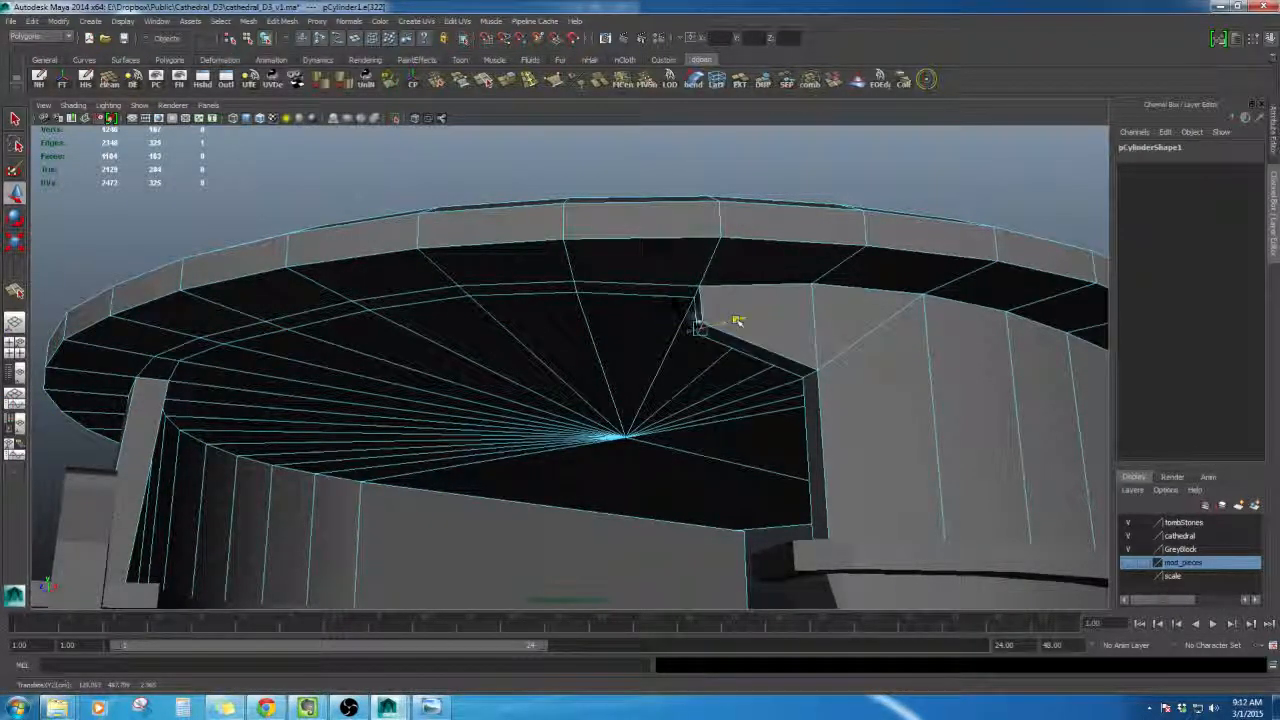
right_click_drag(654, 302, 698, 441)
left_click(648, 291)
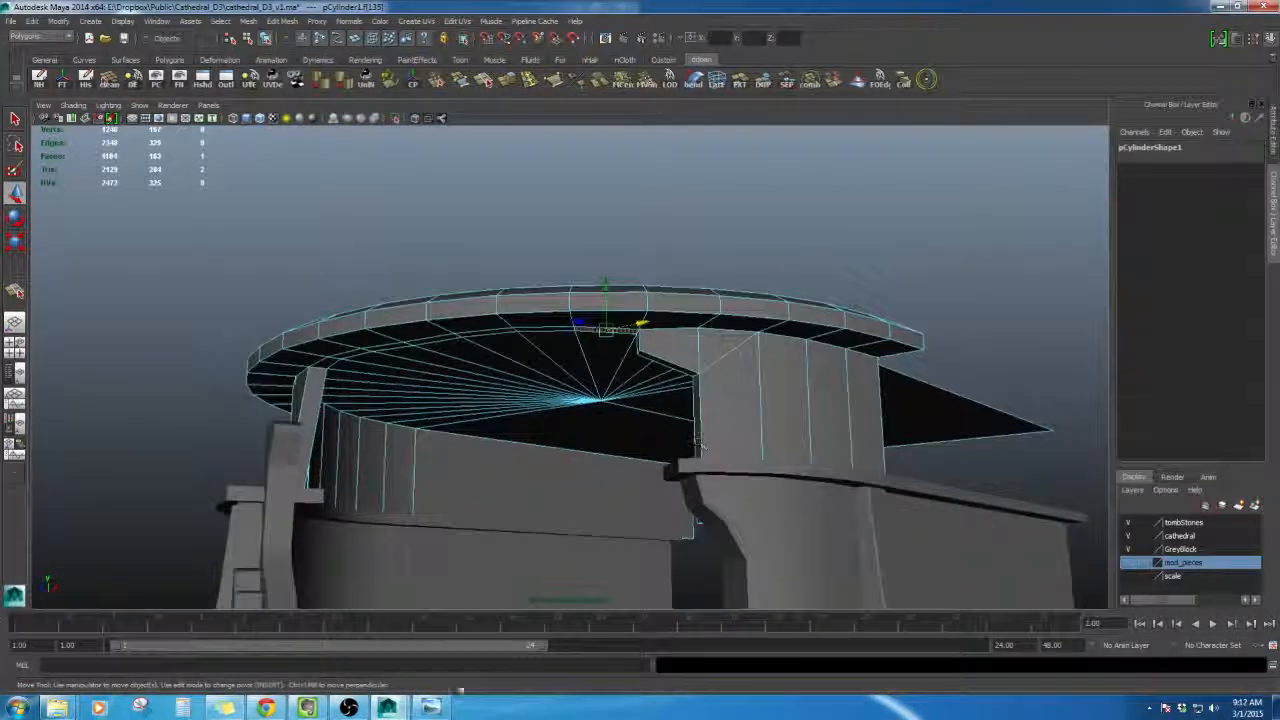
key("alt+Tab")
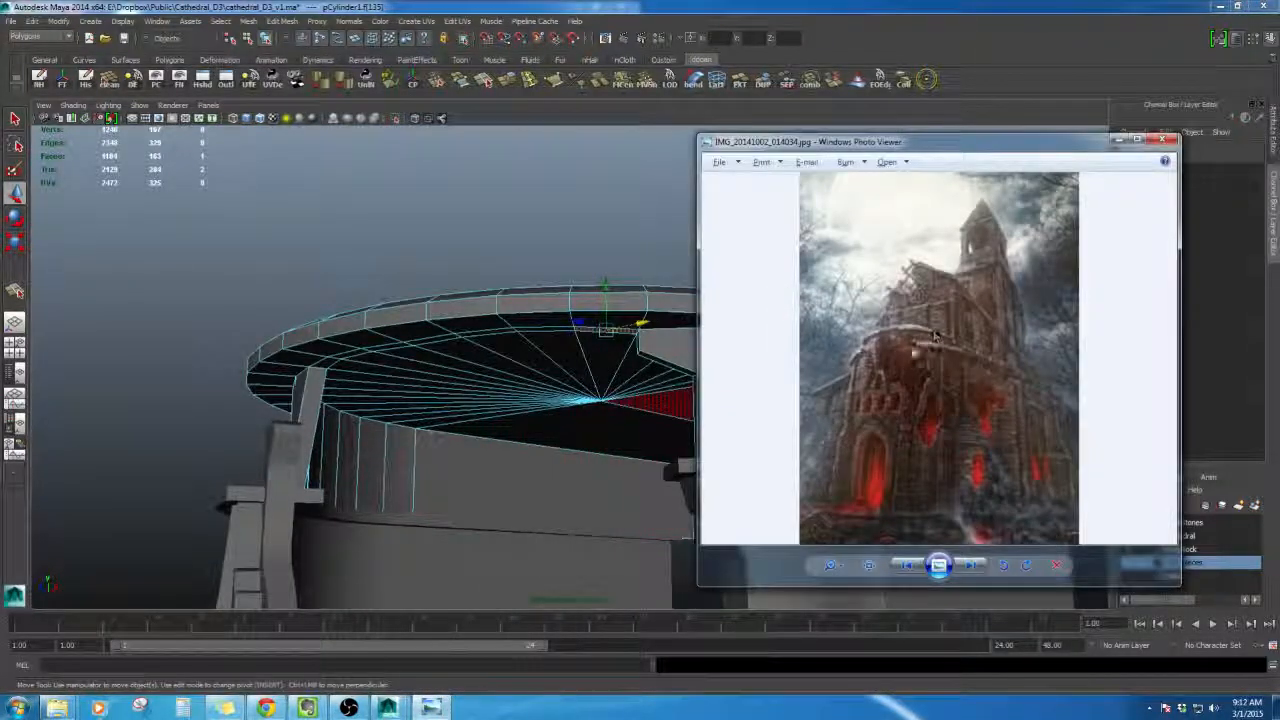
left_click(854, 6)
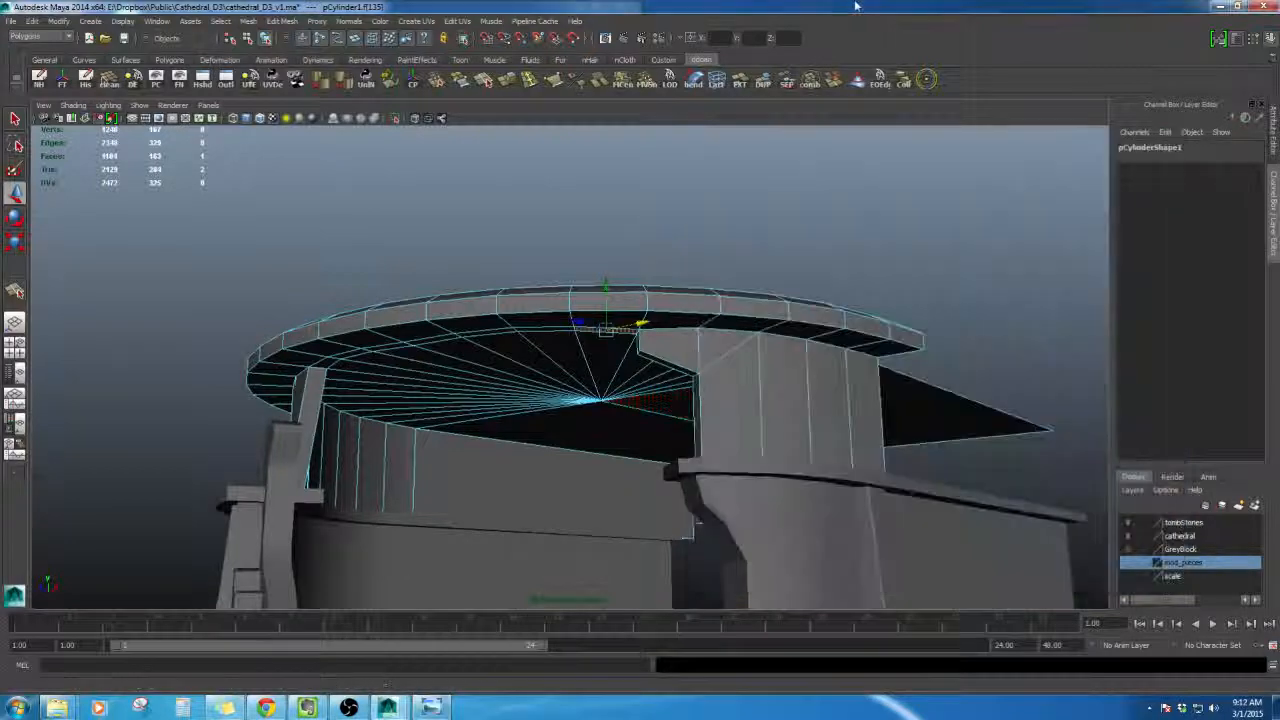
- Extrude a face on the roof's underside downward about 21.6 units
right_click_drag(662, 417, 720, 383, "alt")
right_click_drag(734, 197, 731, 230, "shift")
left_click_drag(731, 230, 696, 280, "alt")
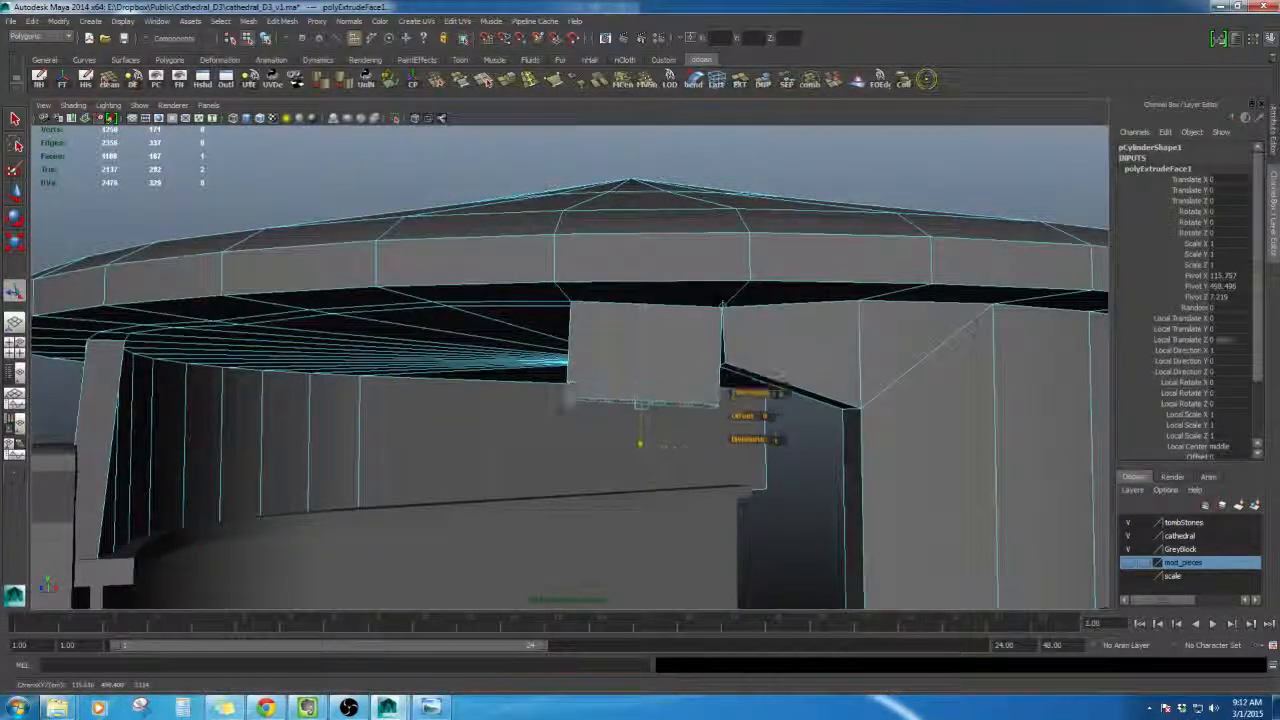
left_click_drag(712, 452, 692, 228, "alt")
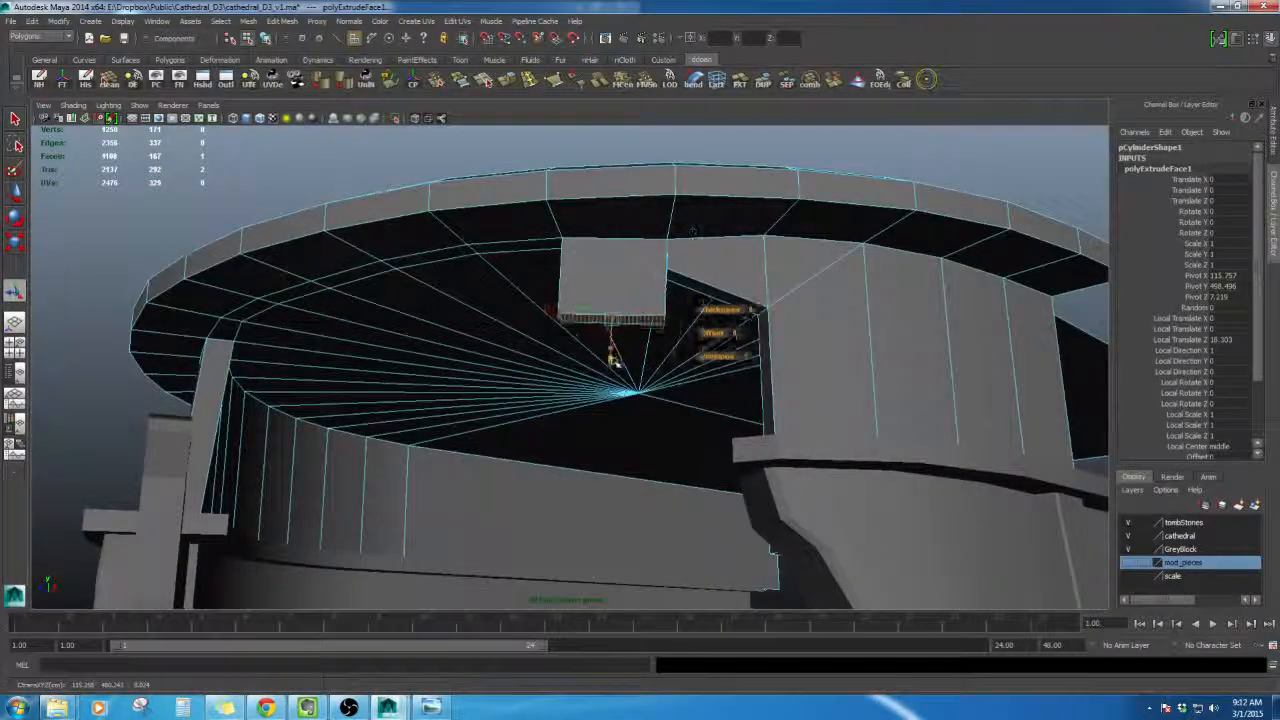
left_click_drag(614, 363, 615, 373)
right_click_drag(615, 373, 637, 346, "alt")
left_click_drag(637, 346, 651, 387, "alt")
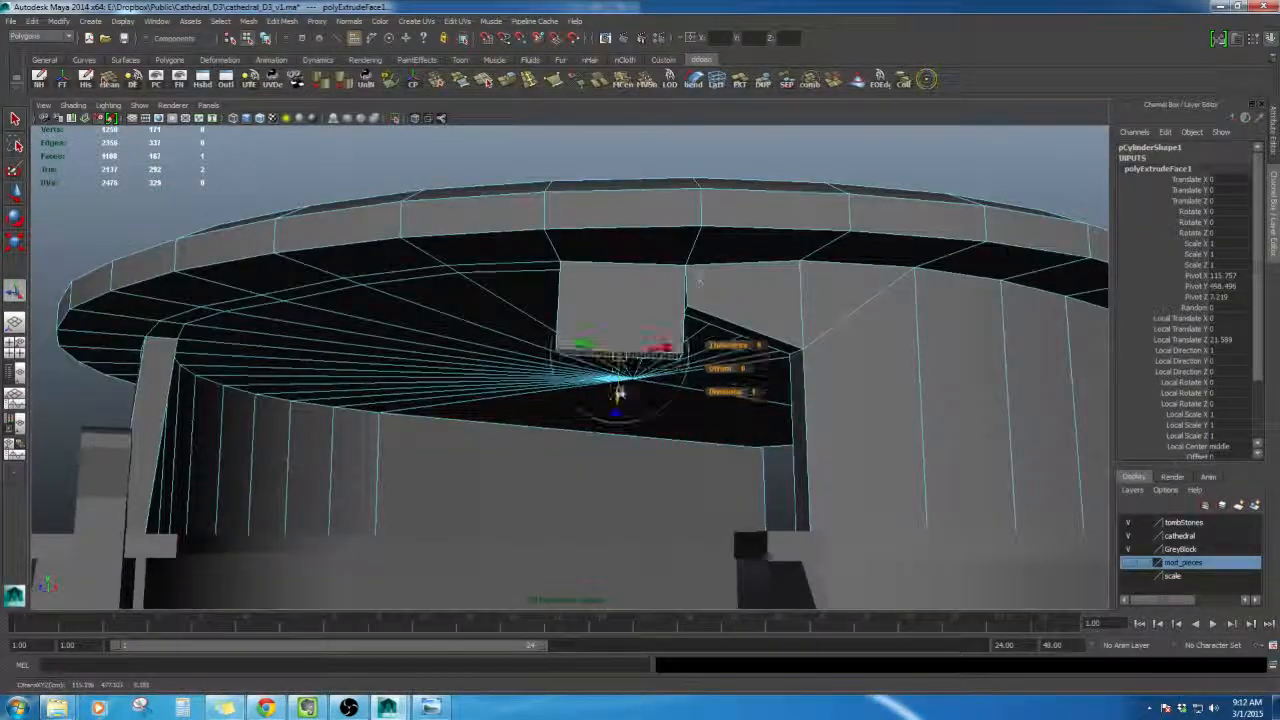
right_click_drag(699, 283, 722, 268, "alt")
left_click_drag(633, 420, 634, 408)
- Move the extruded block into place beneath the roof with the Move tool
key("w")
left_click_drag(754, 311, 623, 323, "alt")
left_click(806, 389)
left_click(548, 310)
left_click_drag(548, 310, 700, 360, "alt")
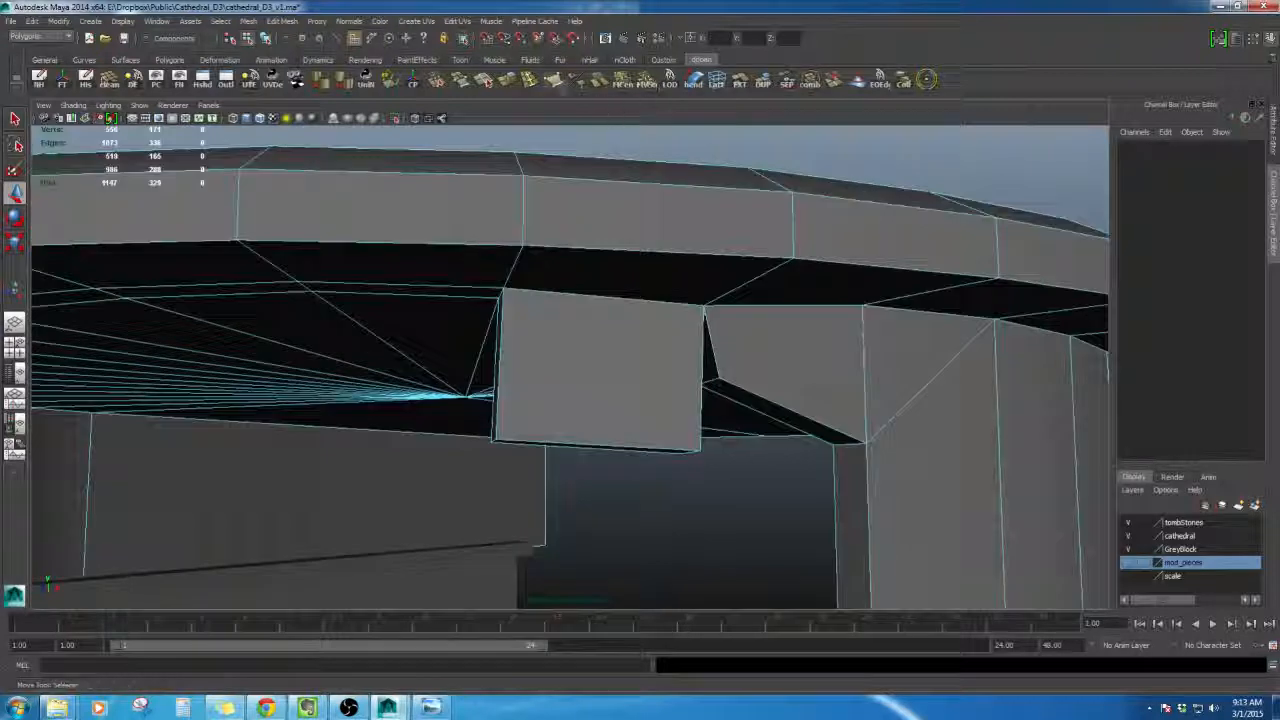
- Split the extruded block beneath the roof with the Split Polygon tool, adding new edges across its faces
left_click(553, 80)
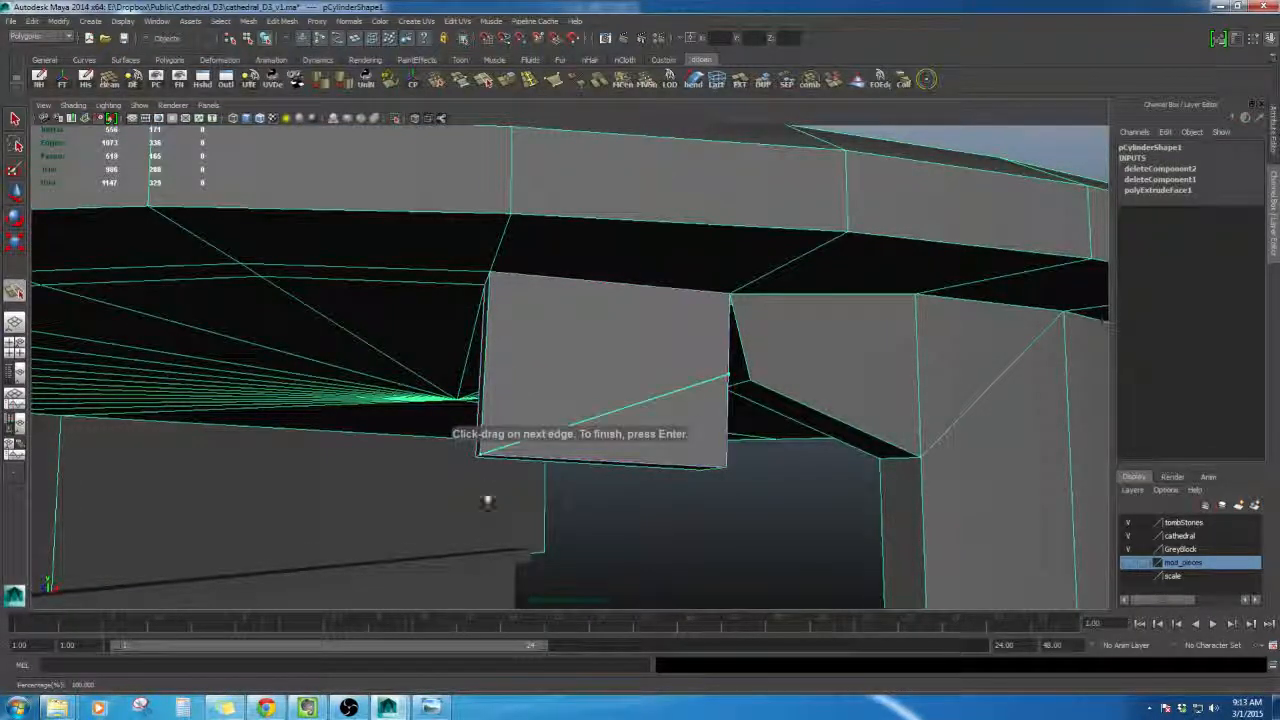
key("Return")
left_click_drag(523, 409, 652, 365, "alt")
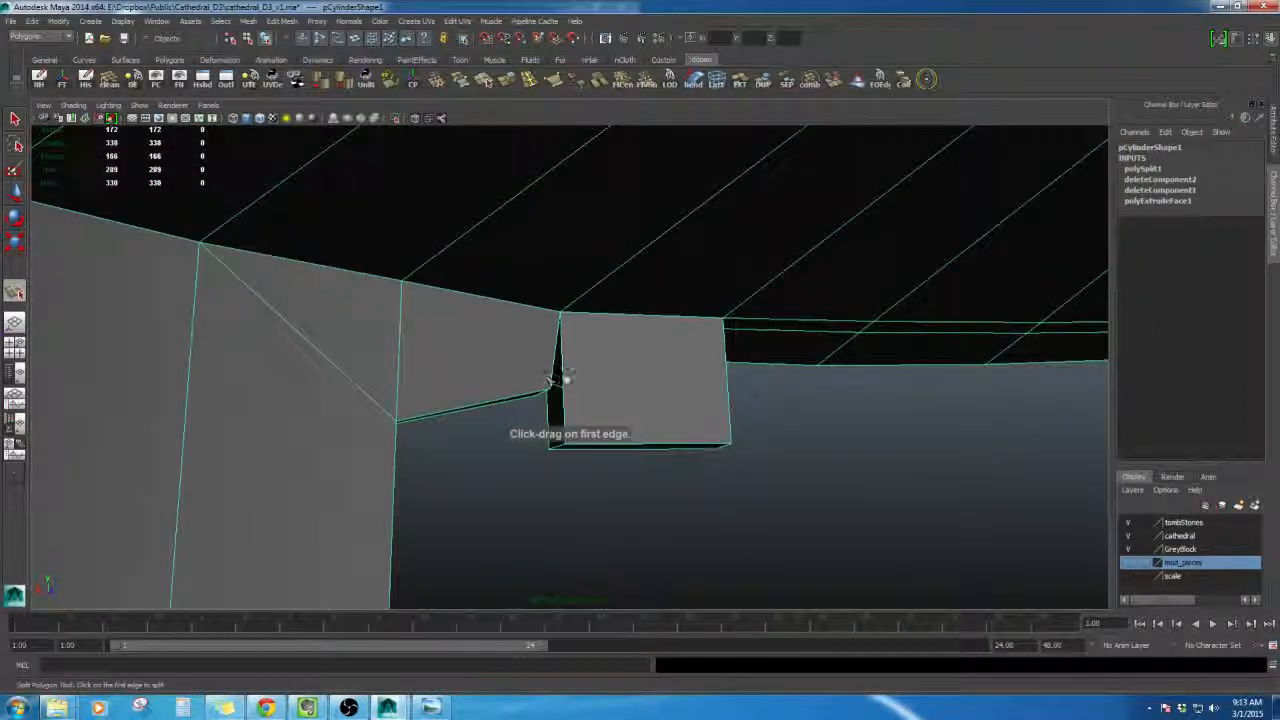
key("Return")
left_click_drag(731, 407, 786, 345, "alt")
right_click_drag(783, 335, 752, 342)
left_click_drag(752, 342, 615, 392, "alt")
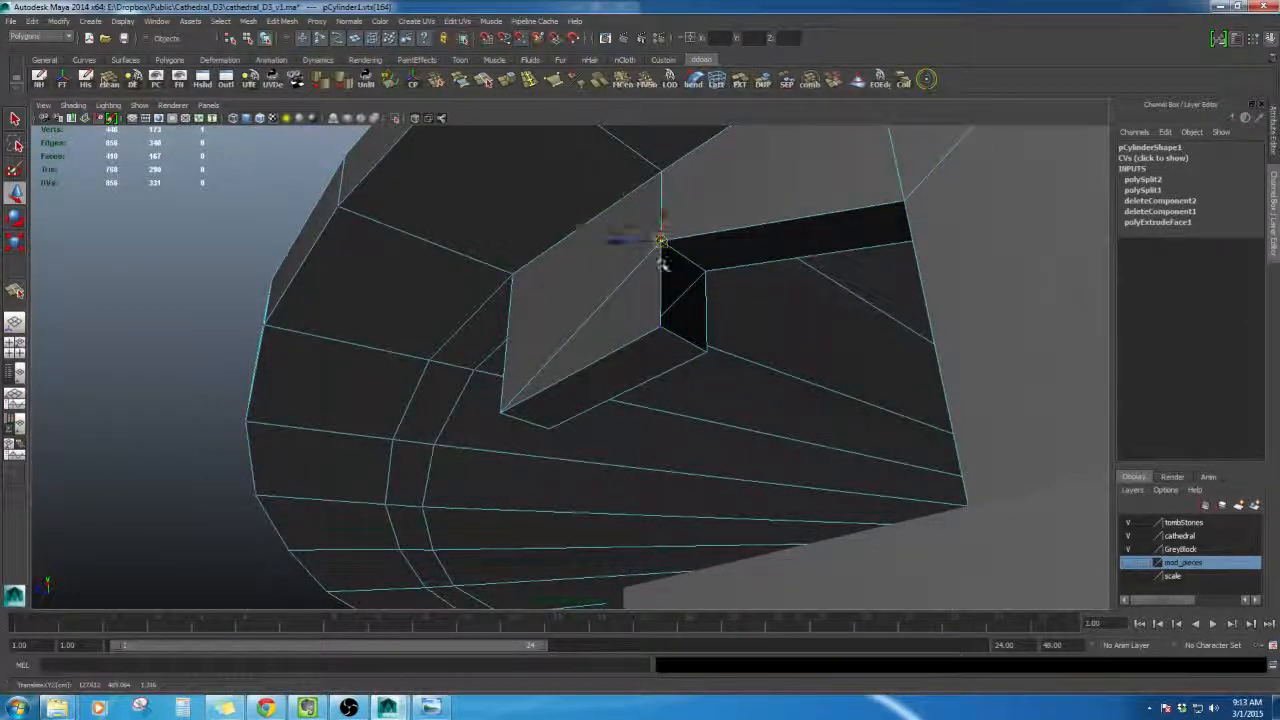
- Merge the block's stray corner vertex into the neighbouring roof vertex with the Merge Vertex tool
left_click_drag(662, 263, 645, 350, "alt")
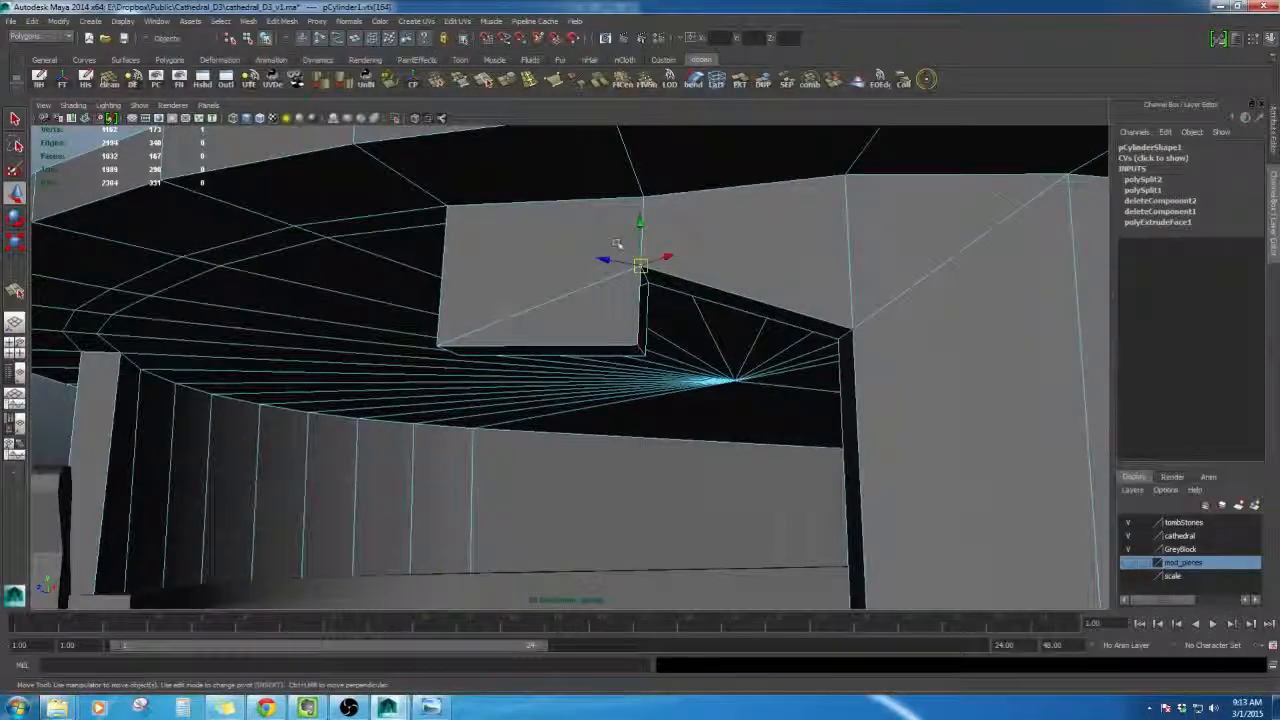
left_click_drag(617, 244, 620, 289, "alt")
right_click(650, 254, "shift")
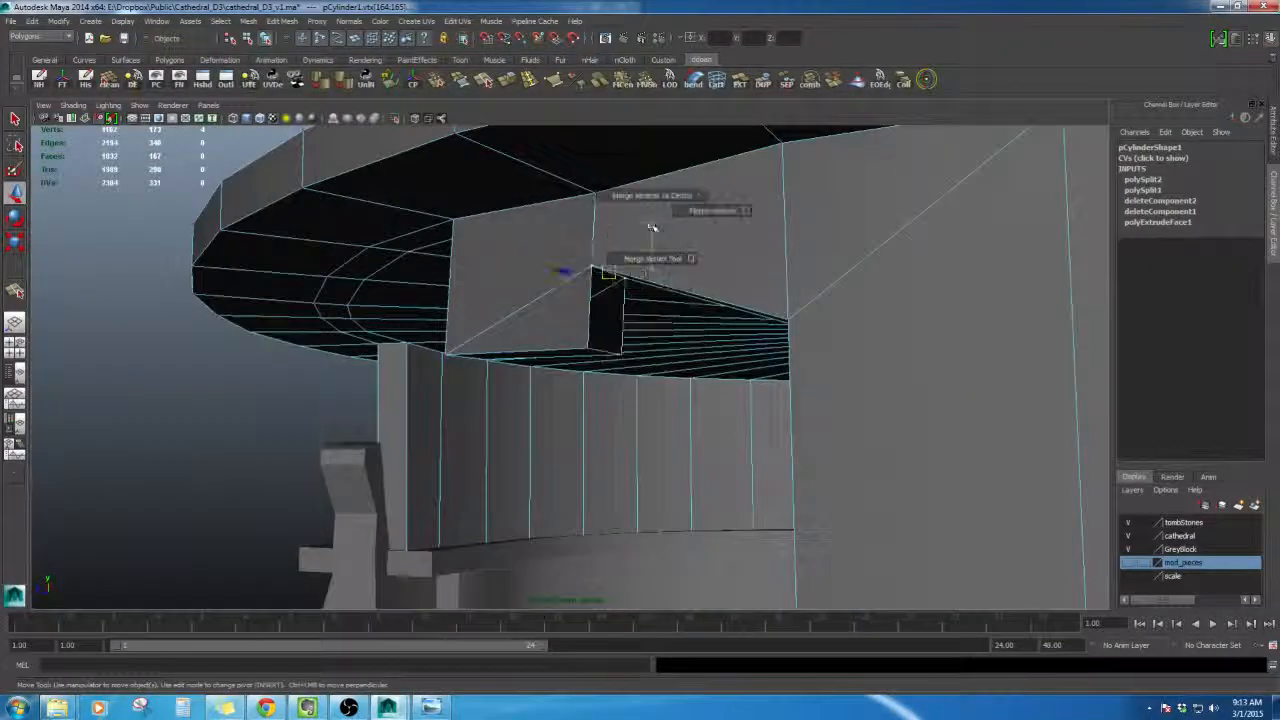
left_click(725, 210)
left_click_drag(725, 210, 650, 313, "alt")
right_click_drag(650, 313, 602, 316)
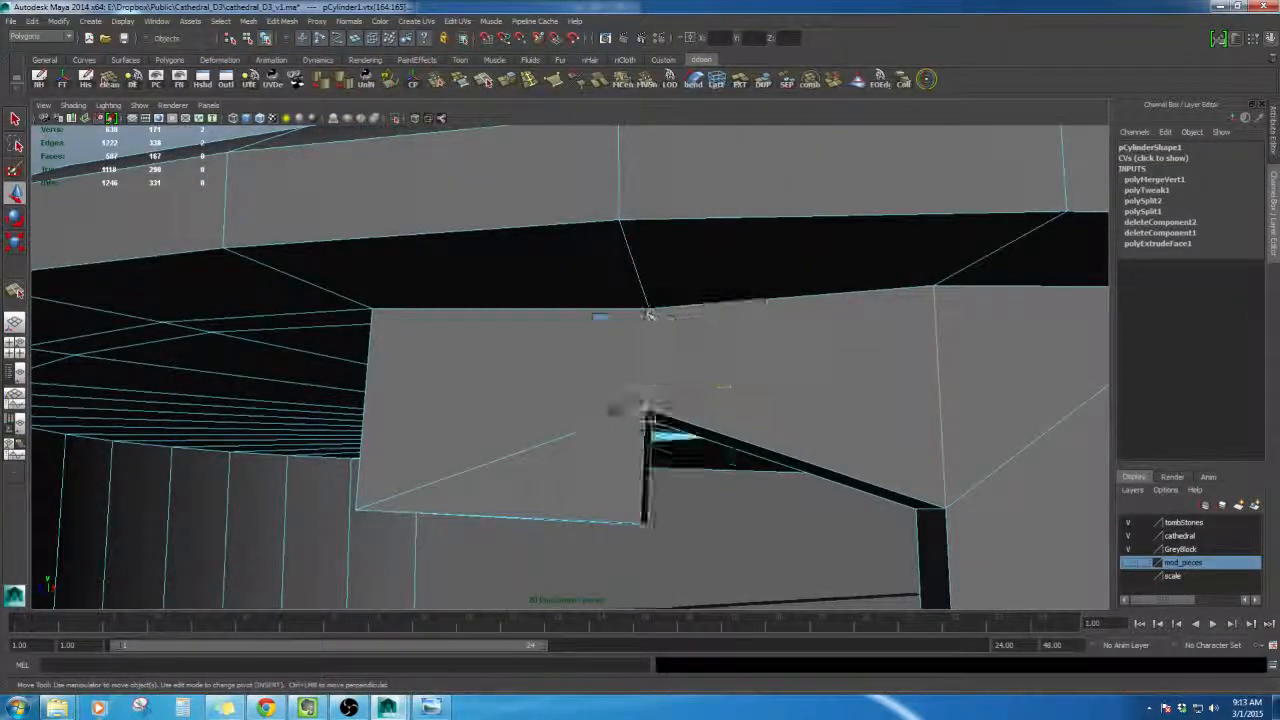
- Delete the construction history of the roof object
left_click_drag(648, 310, 566, 374, "alt")
right_click_drag(631, 291, 629, 367)
left_click_drag(629, 367, 517, 322, "alt")
key("alt+shift+d")
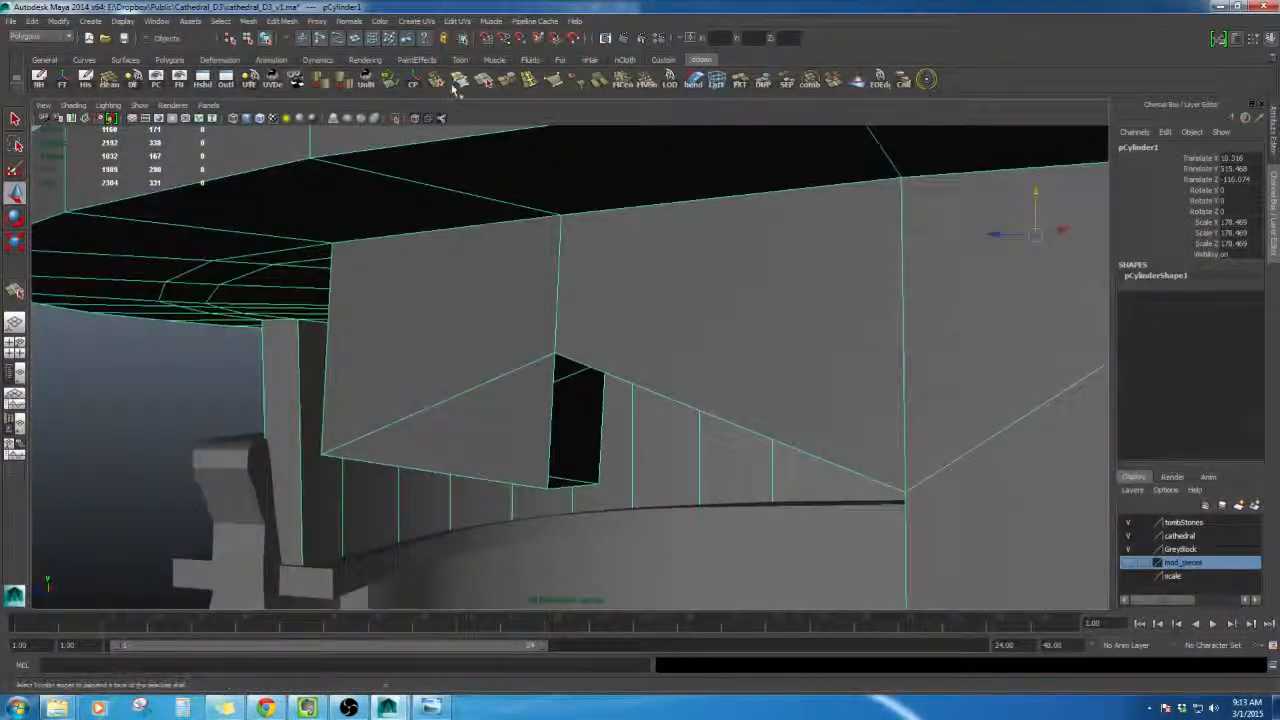
- Fill the open gap in the block's underside with the Append to Polygon tool
left_click(457, 83)
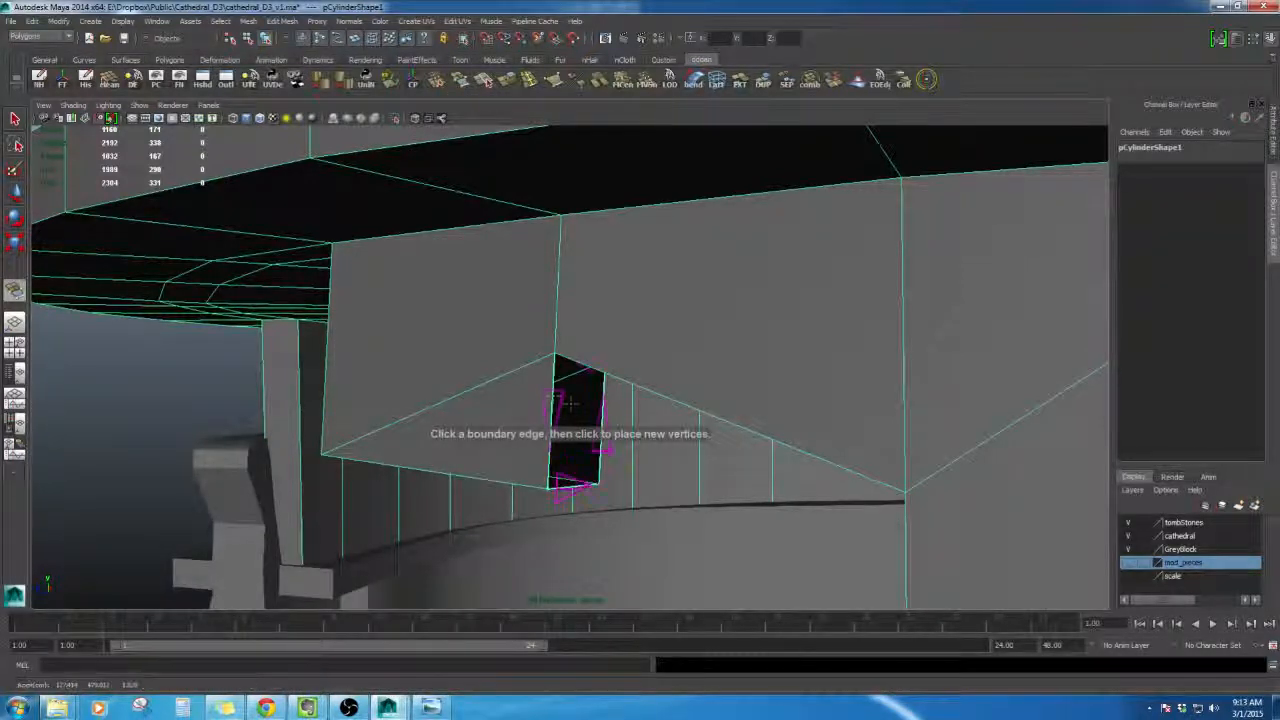
key("Return")
left_click_drag(600, 412, 642, 432, "alt")
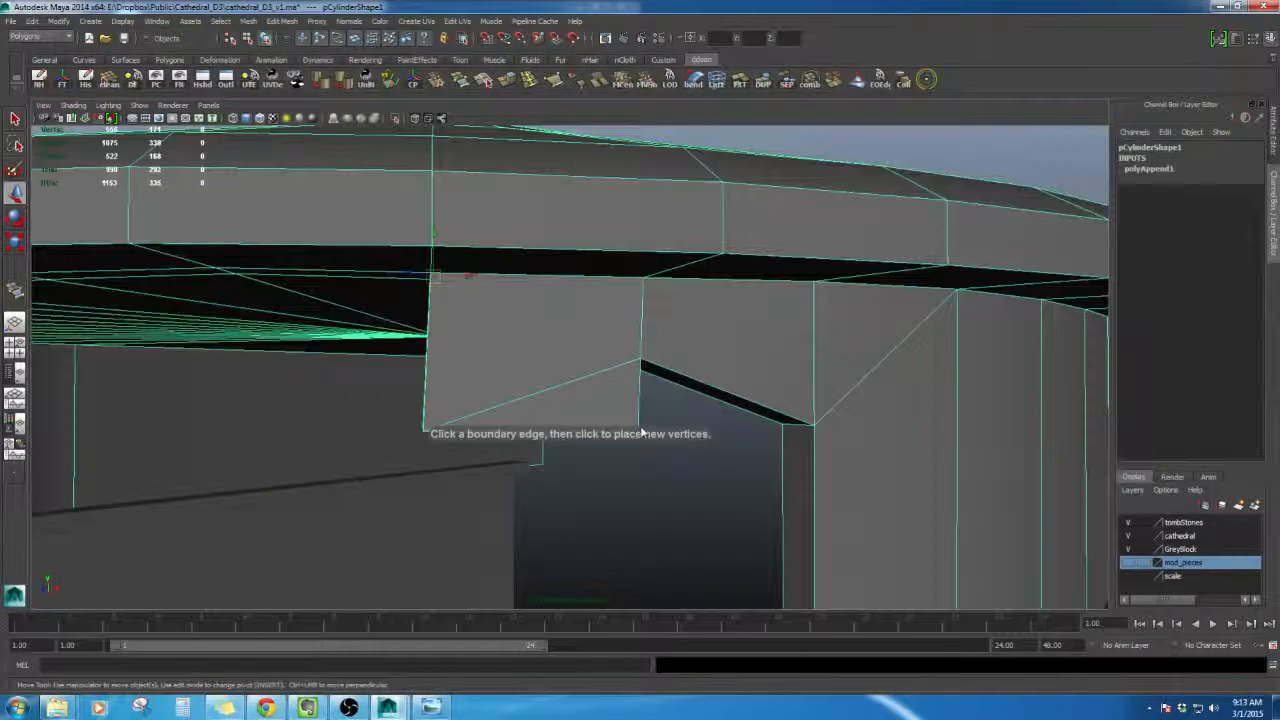
left_click_drag(489, 435, 557, 423, "alt")
middle_click_drag(557, 423, 657, 443, "alt")
left_click_drag(657, 443, 729, 474, "alt")
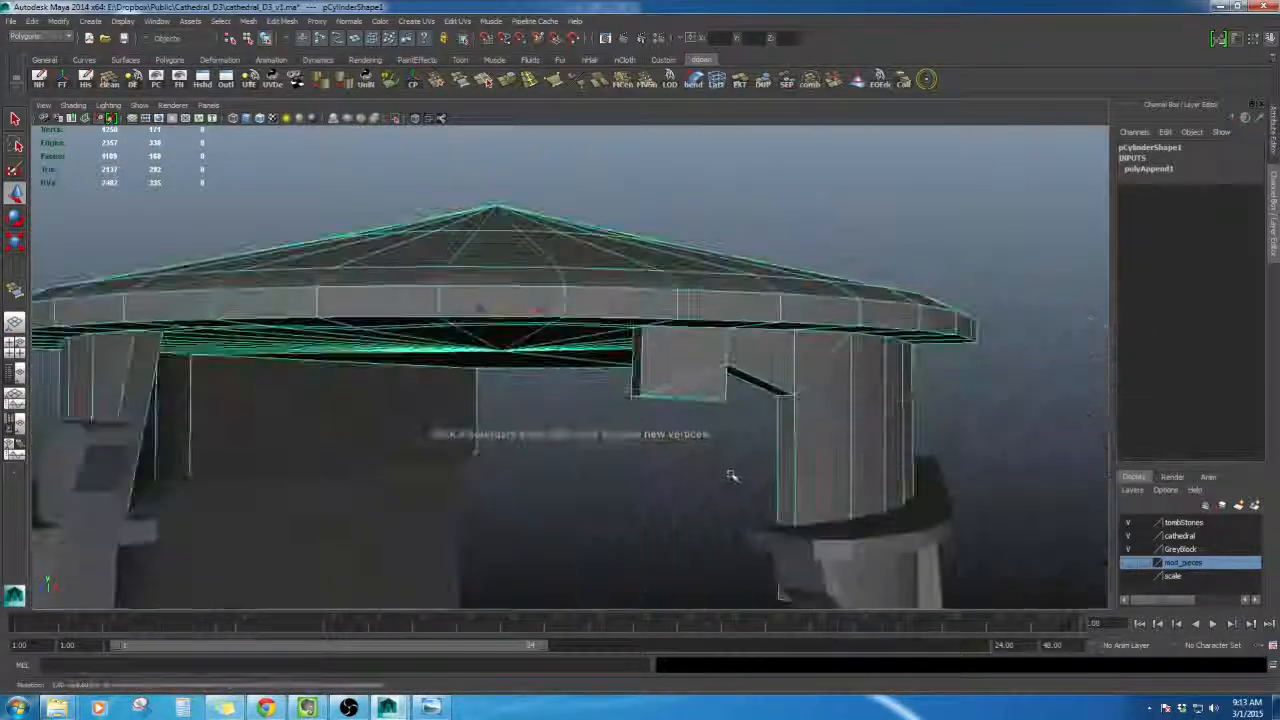
right_click_drag(731, 472, 725, 420)
left_click_drag(712, 376, 617, 377, "alt")
right_click_drag(617, 377, 586, 377, "alt")
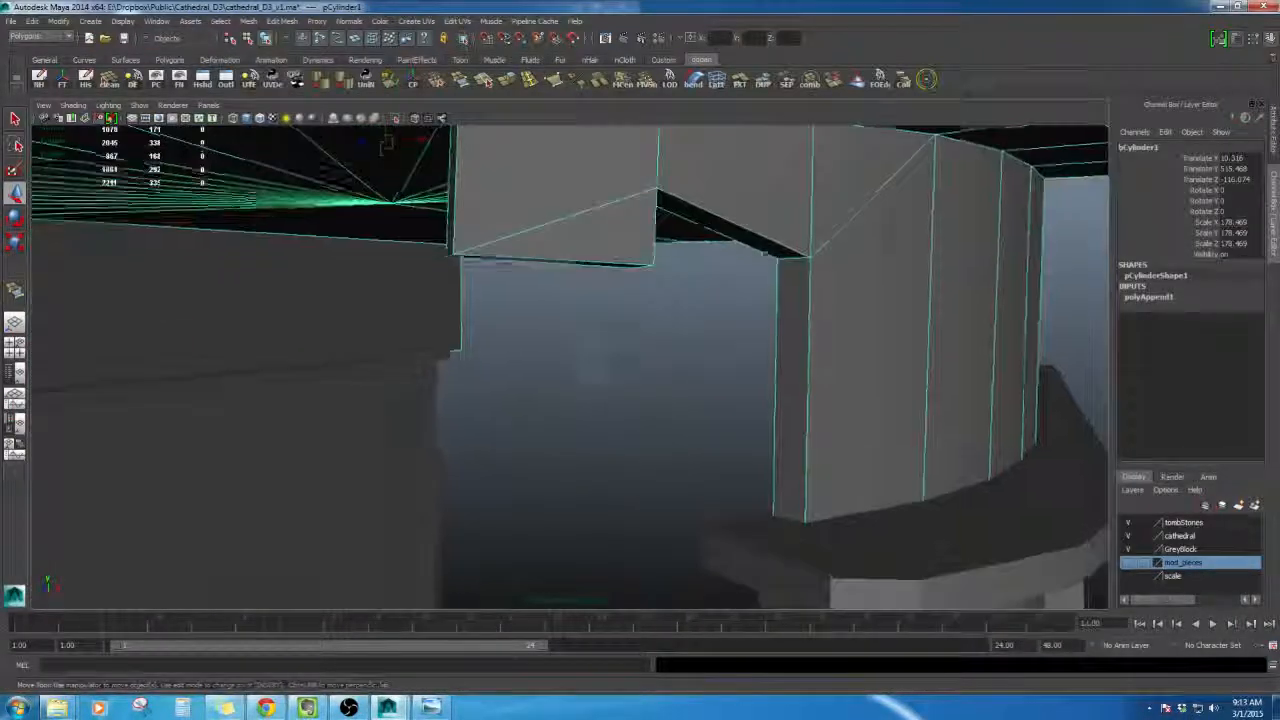
left_click_drag(586, 377, 616, 359, "alt")
left_click_drag(611, 292, 645, 387)
- Select all of the roof mesh's edges and soften them
left_click(705, 427)
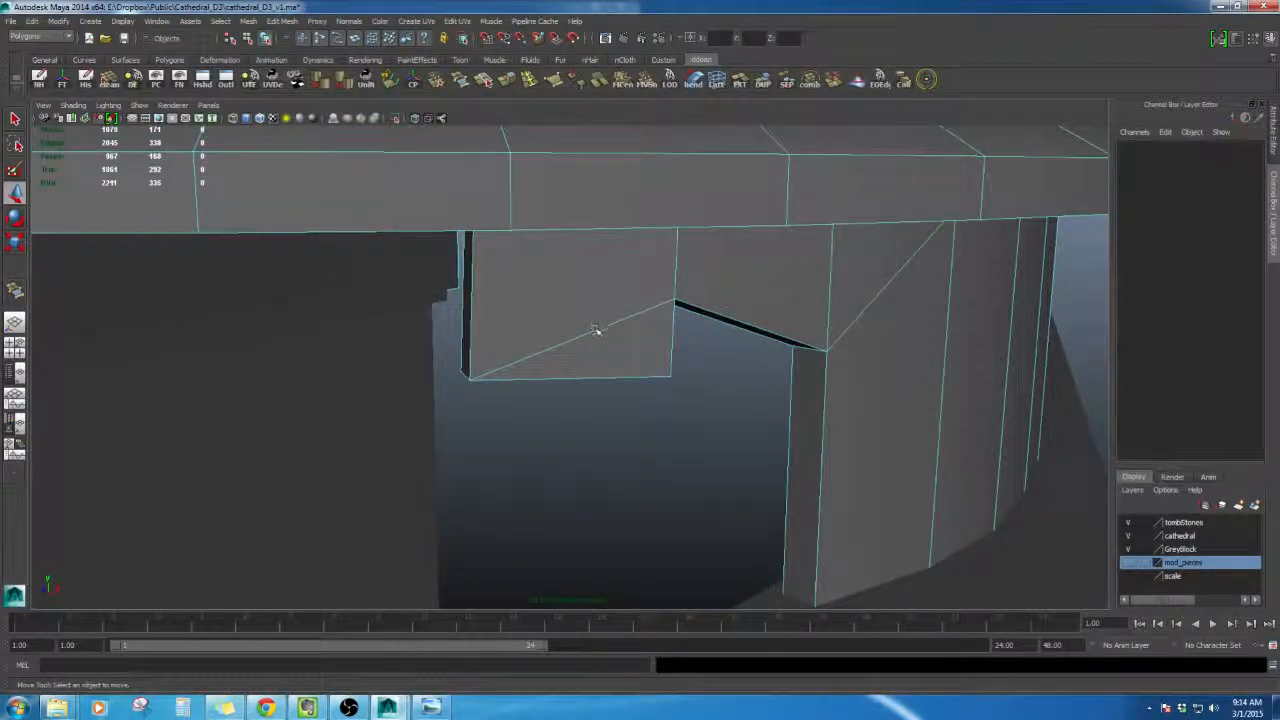
left_click(595, 331)
left_click_drag(595, 331, 755, 345, "alt")
left_click(620, 345)
left_click_drag(640, 347, 572, 361, "alt")
right_click_drag(682, 285, 685, 300)
right_click_drag(684, 367, 685, 364)
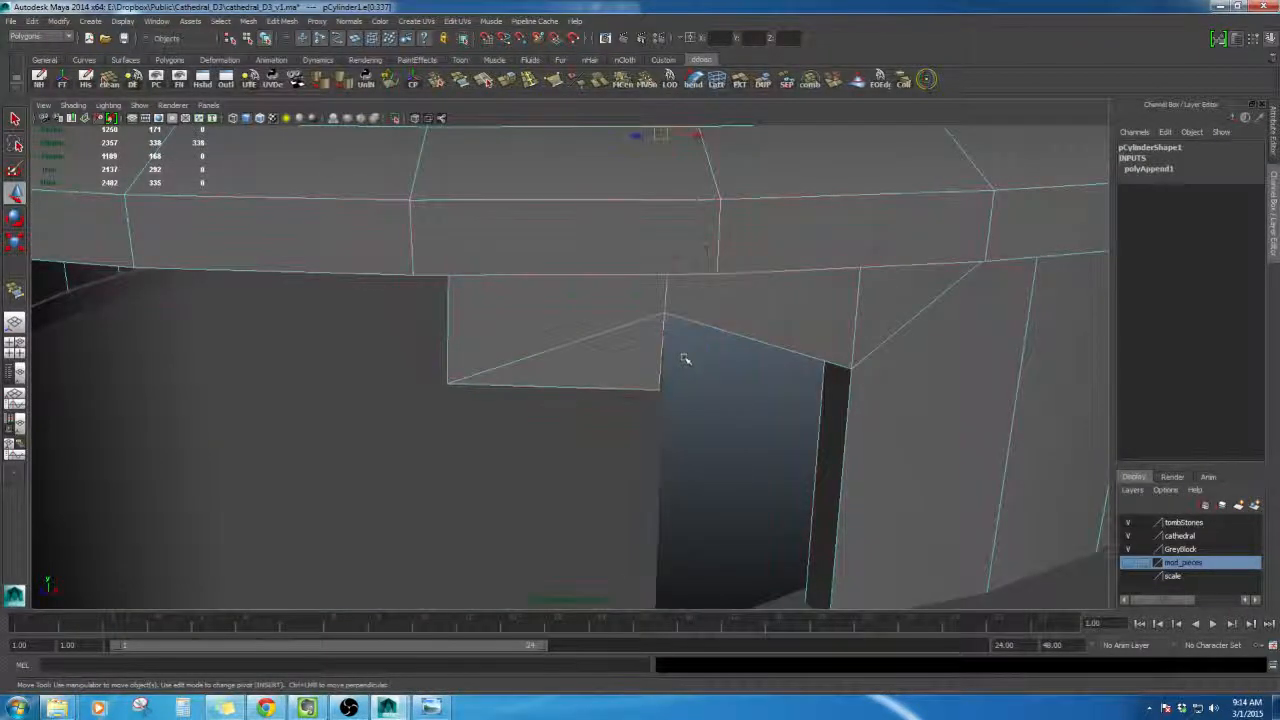
left_click_drag(686, 359, 677, 344, "alt")
key("F8")
key("F8")
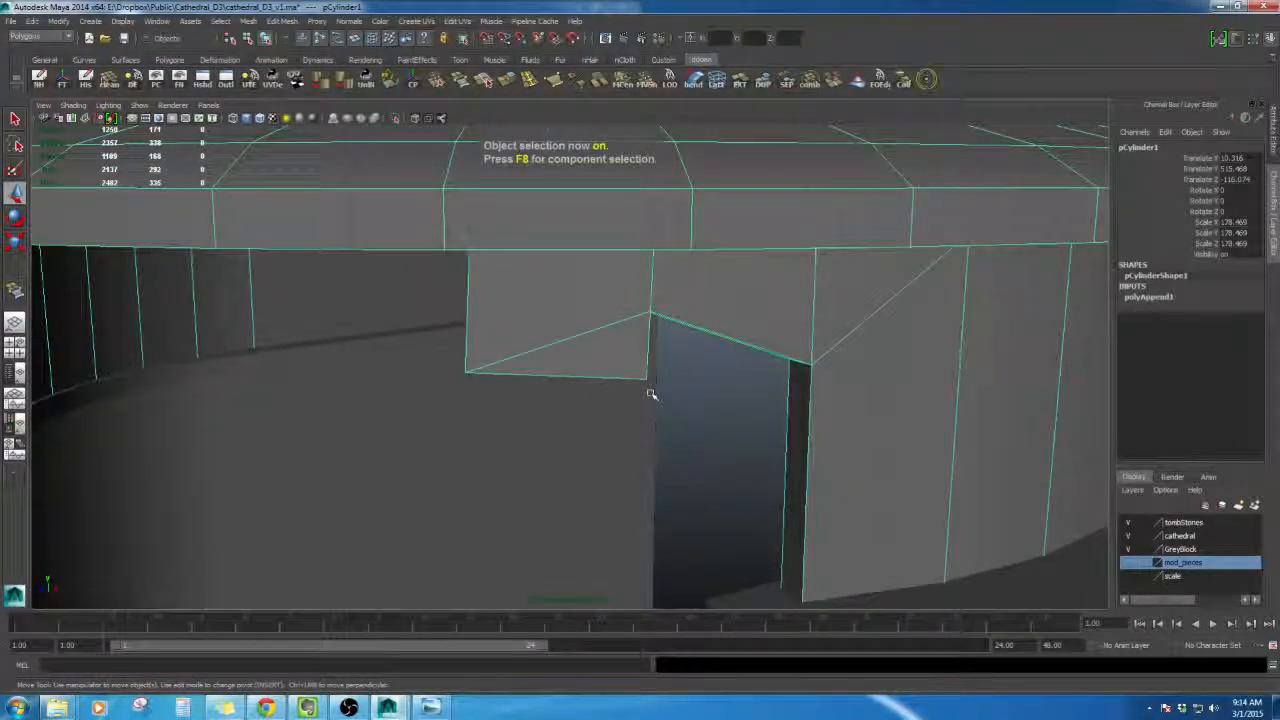
left_click_drag(710, 424, 688, 300, "alt")
right_click_drag(690, 272, 668, 250)
left_click_drag(668, 250, 727, 393, "alt")
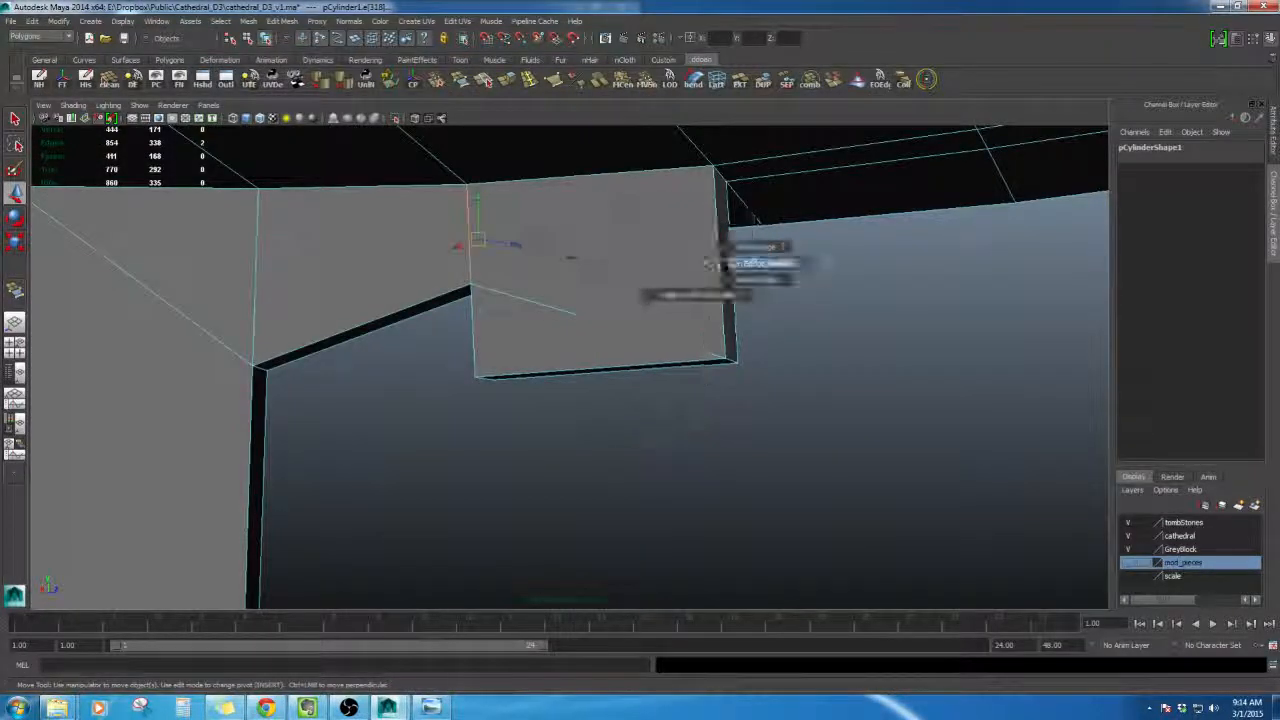
right_click_drag(643, 251, 640, 225)
left_click_drag(640, 225, 603, 322, "alt")
left_click(557, 320)
right_click_drag(603, 322, 631, 377)
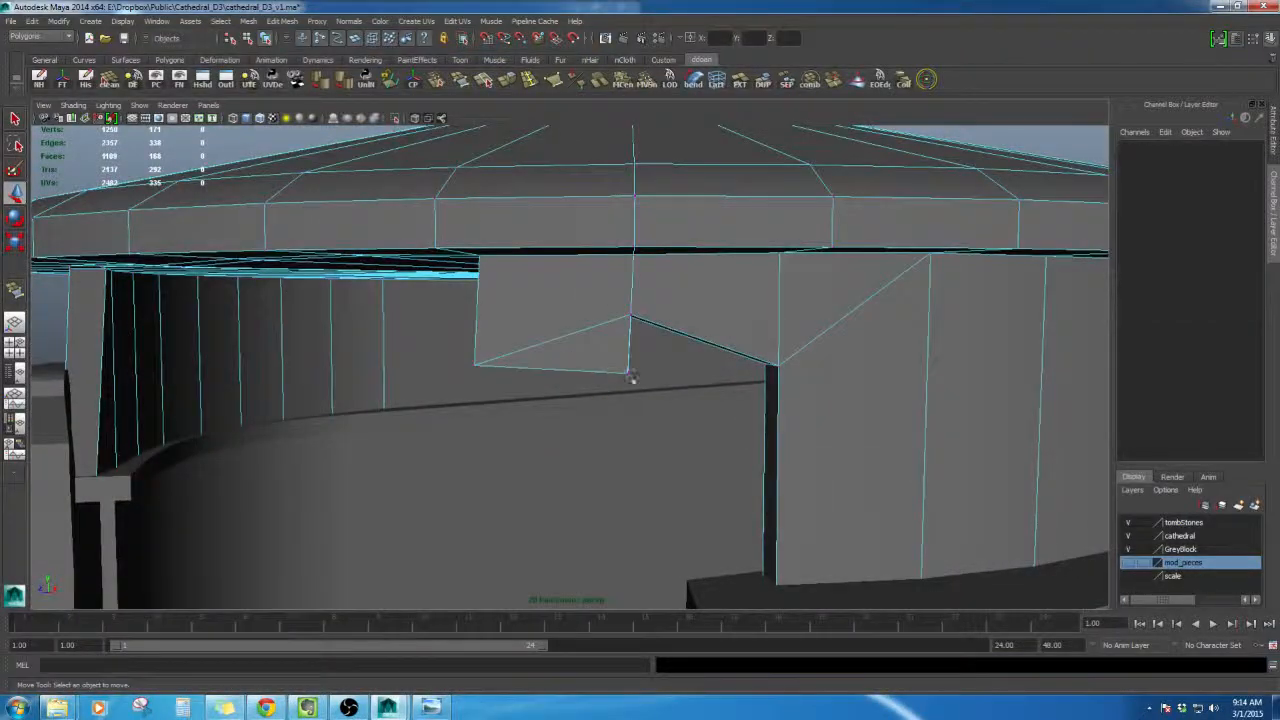
left_click_drag(631, 377, 548, 437, "alt")
left_click(625, 374)
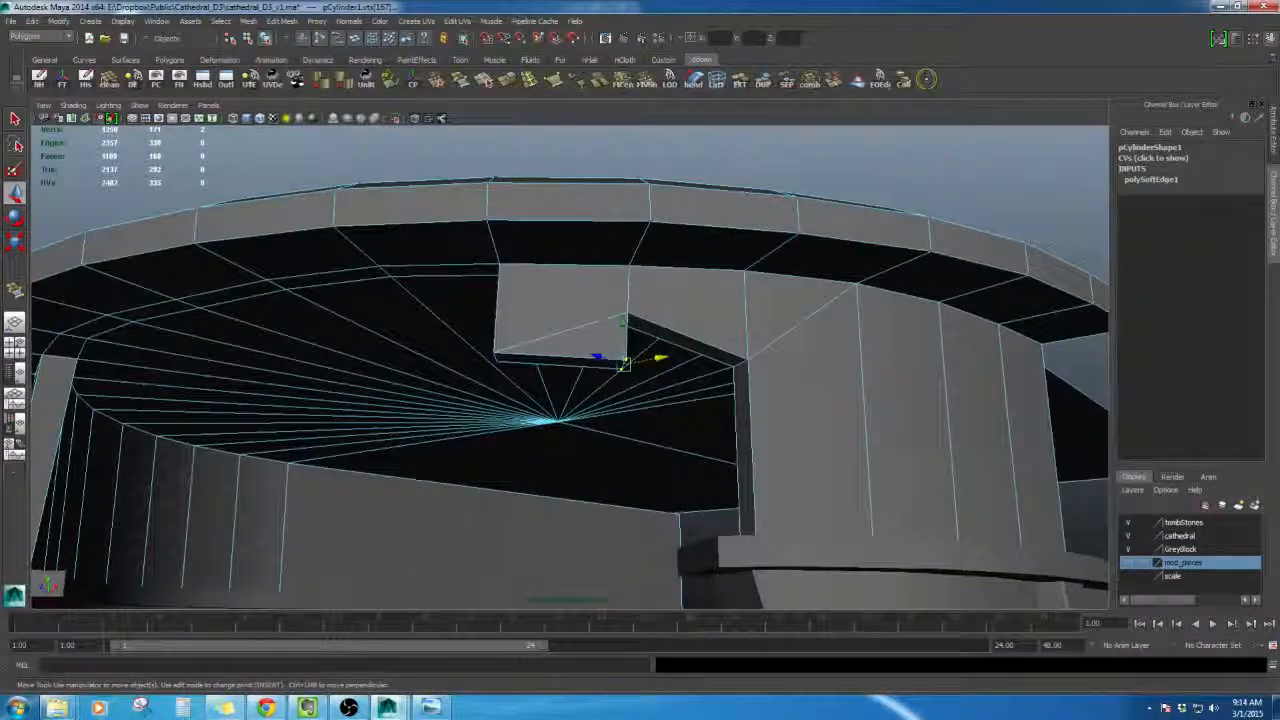
- Open the reference concept image to compare the roof's broken underside
left_click(432, 707)
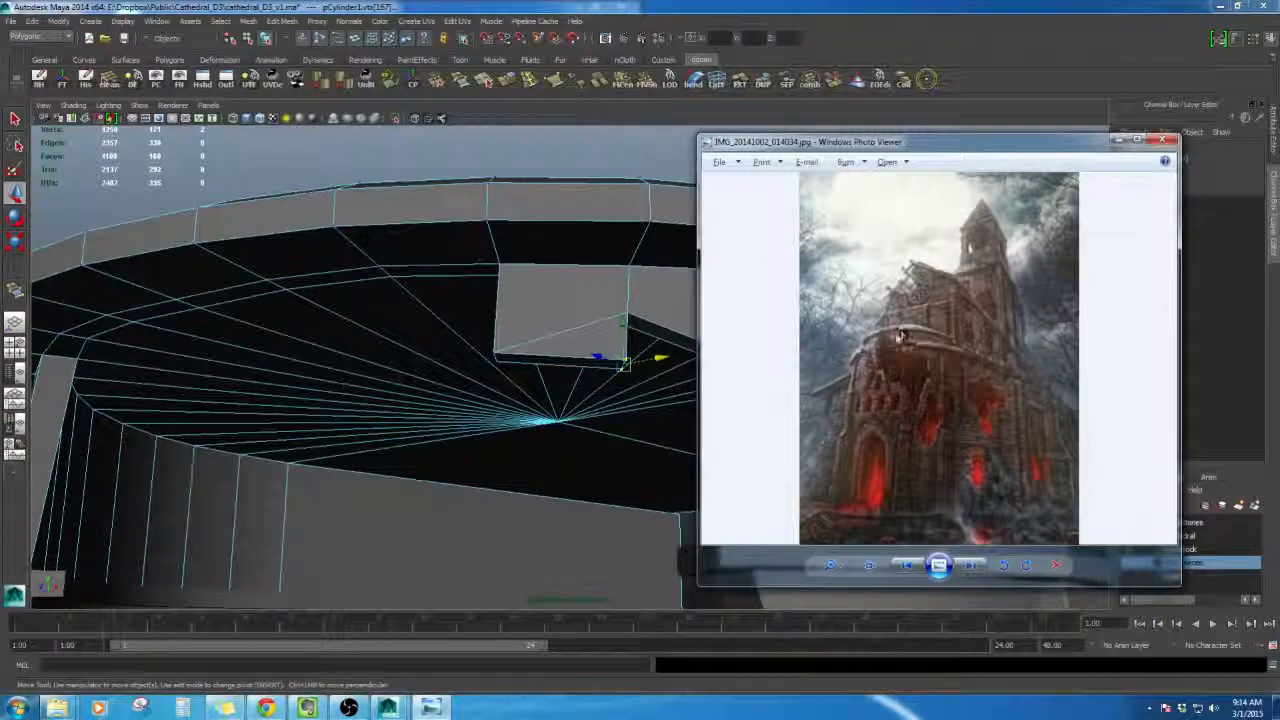
left_click_drag(533, 348, 597, 310, "alt")
left_click(927, 80)
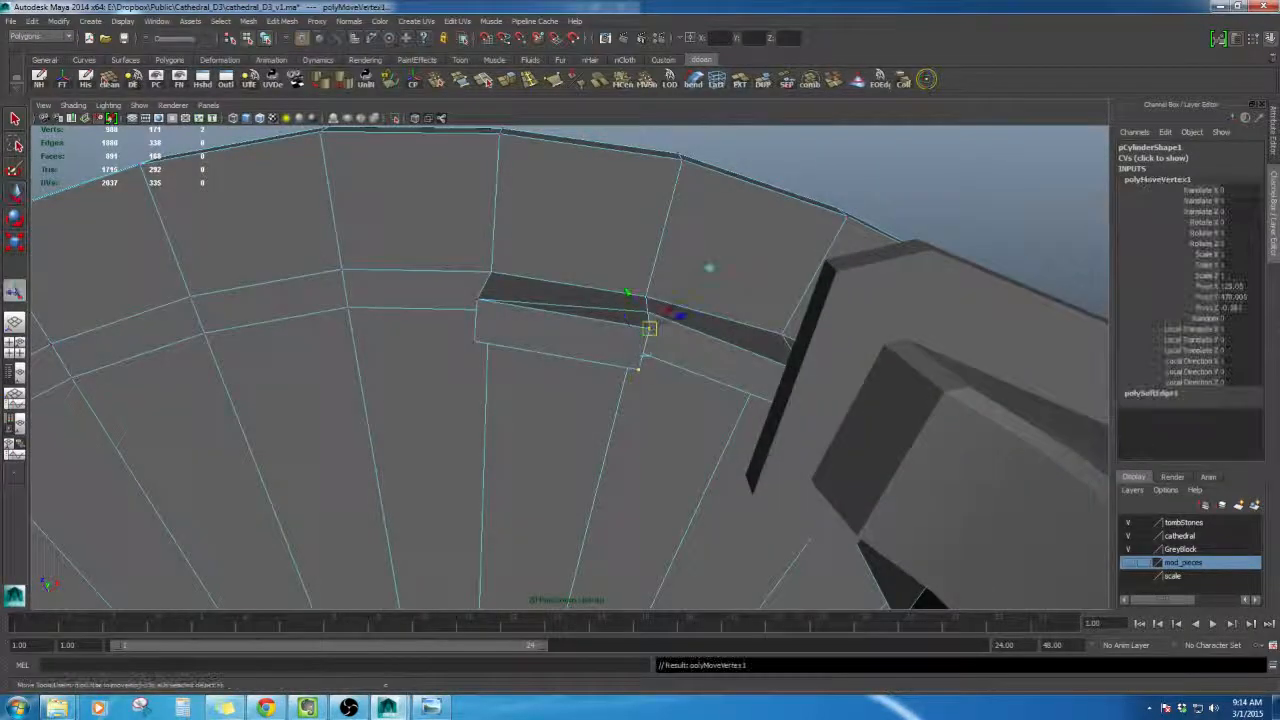
- Move the block's bottom vertices to give its underside a pointed, jagged outline
key("w")
left_click_drag(650, 350, 580, 360, "alt")
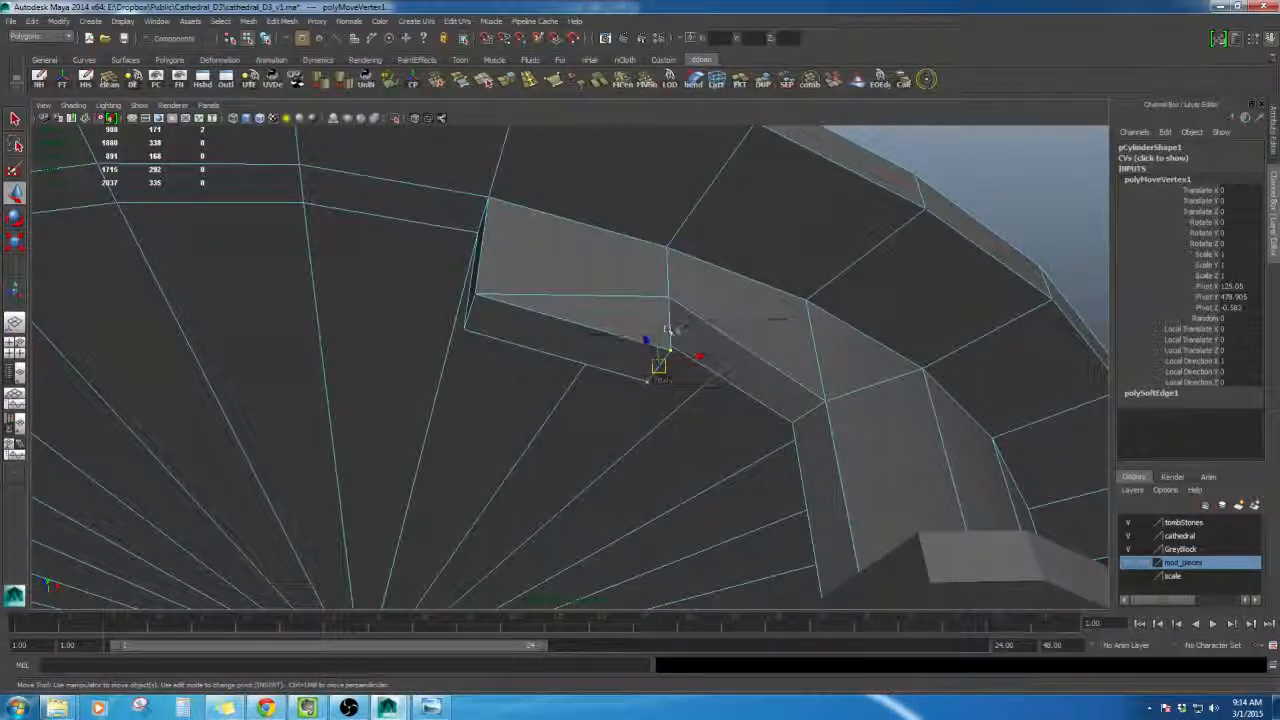
left_click_drag(697, 311, 651, 290, "alt")
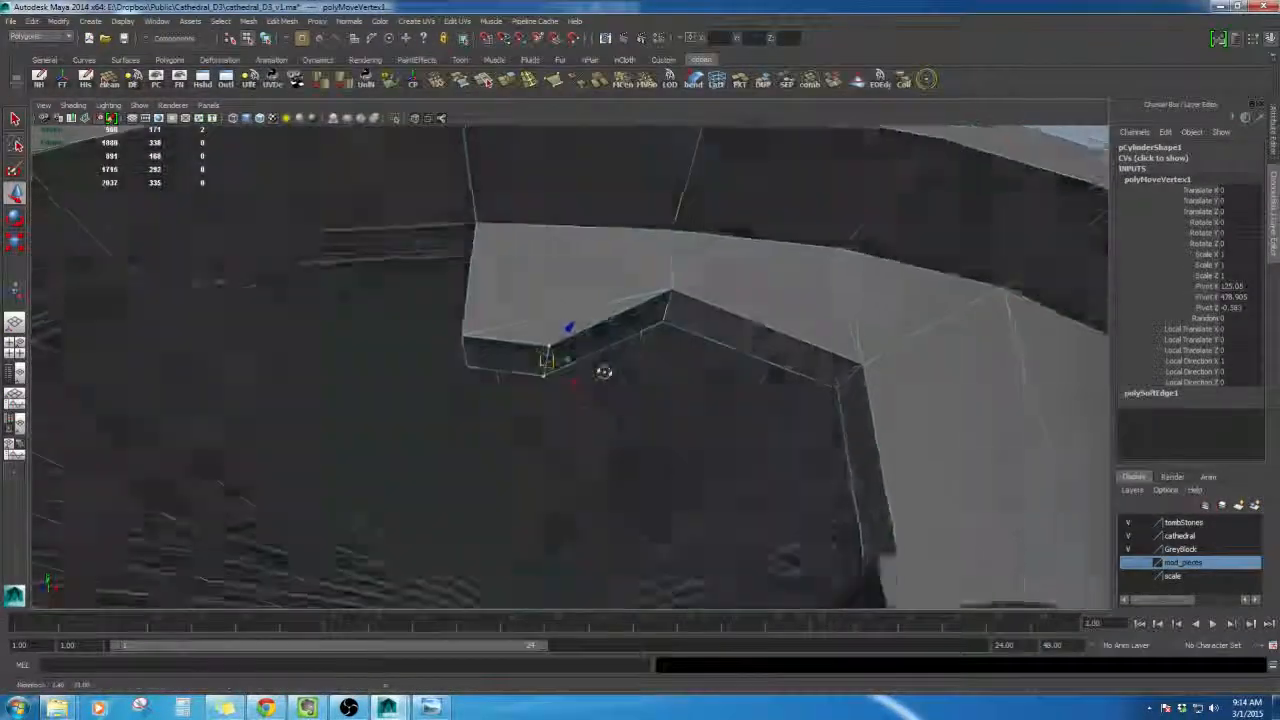
left_click_drag(603, 371, 648, 480, "alt")
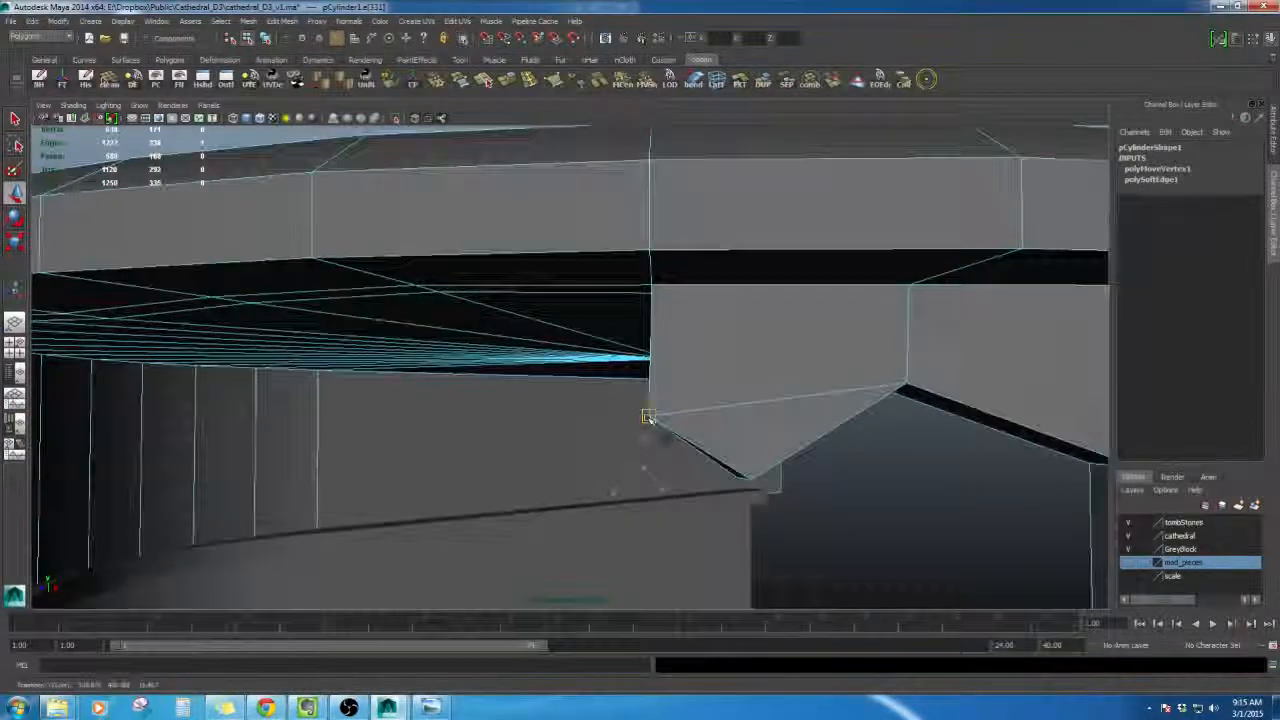
left_click_drag(648, 418, 714, 241, "alt")
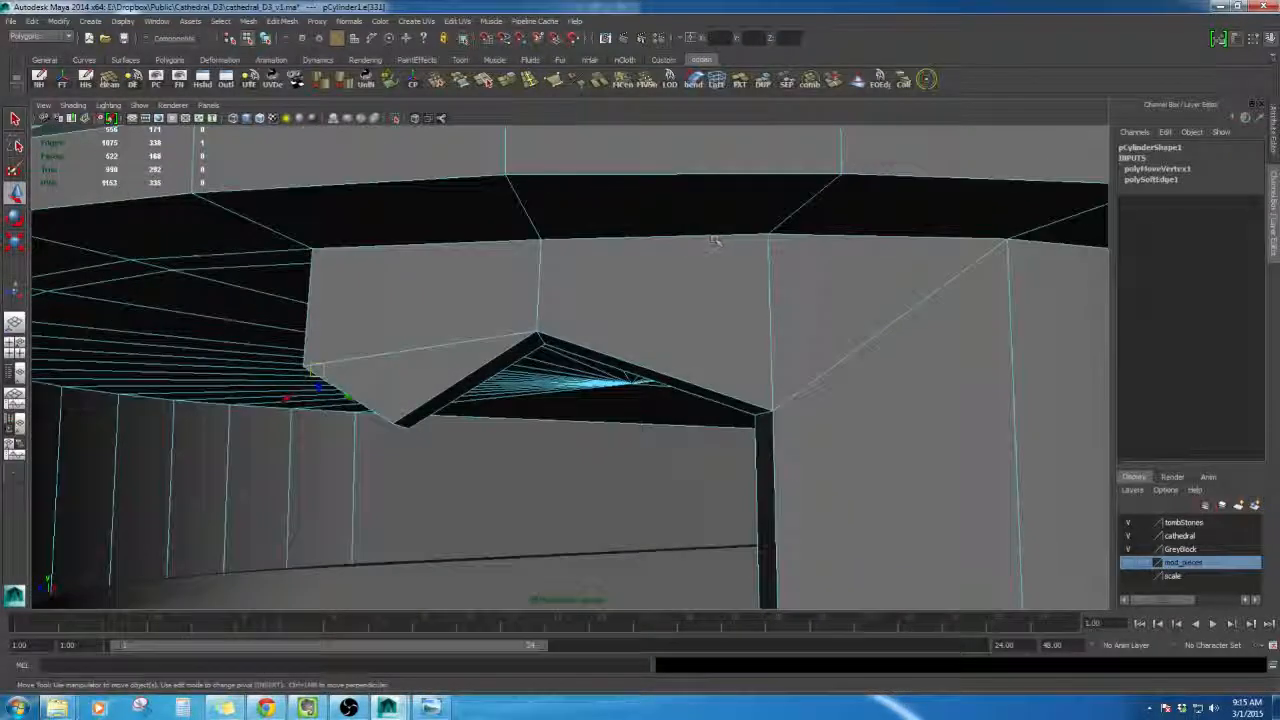
- Split the block's jagged face with the Split Polygon tool, adding edges up to the roof
left_click(490, 86)
left_click_drag(602, 262, 612, 382, "alt")
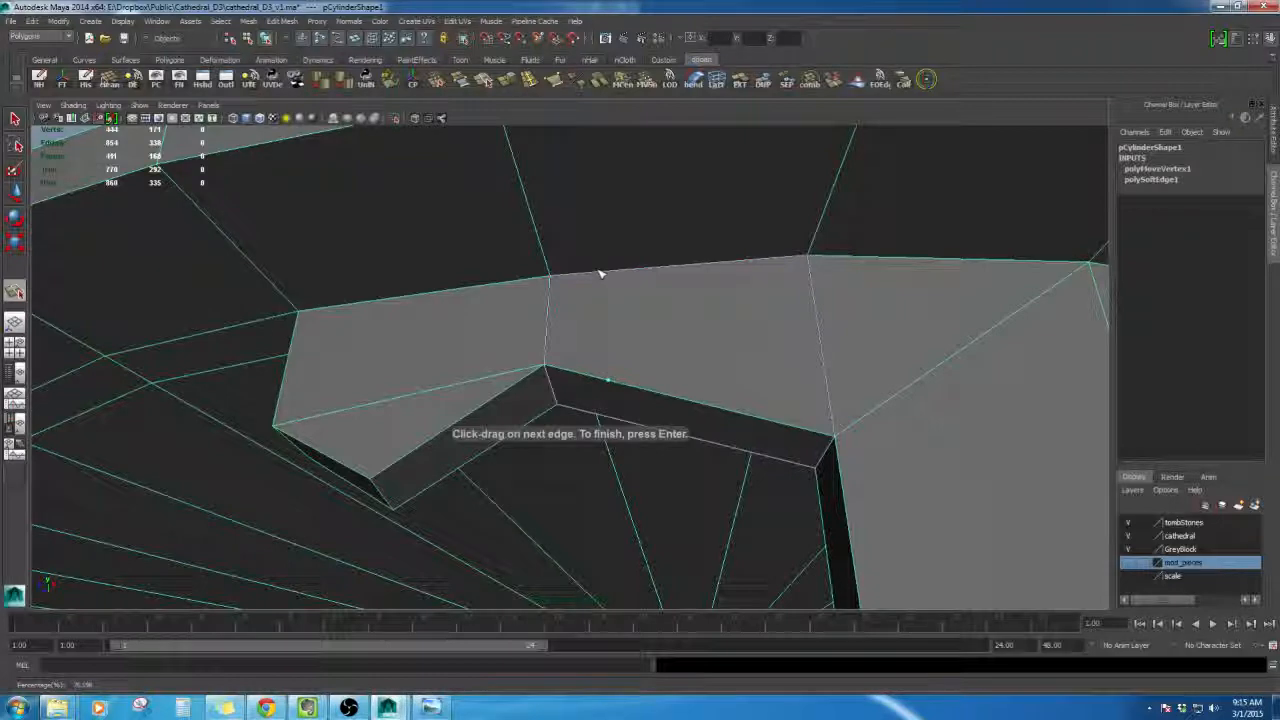
left_click_drag(516, 283, 429, 476, "alt")
key("Return")
key("Return")
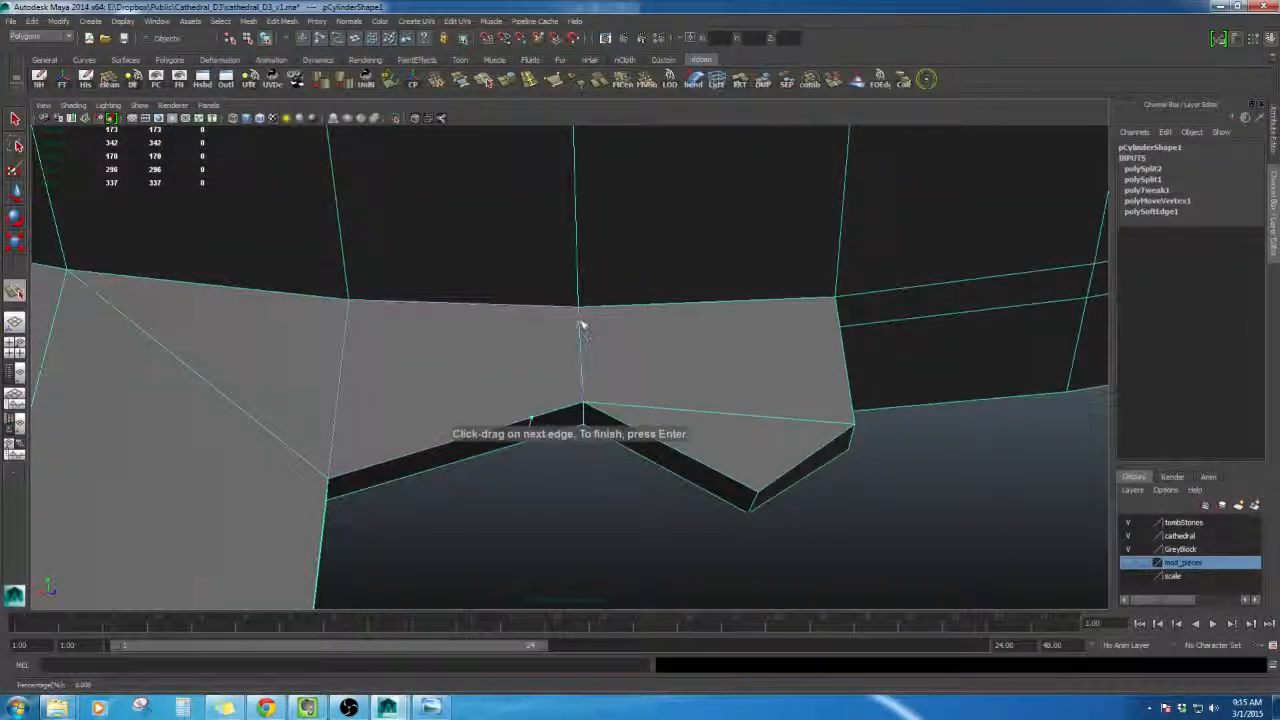
left_click_drag(646, 424, 650, 314, "alt")
key("Return")
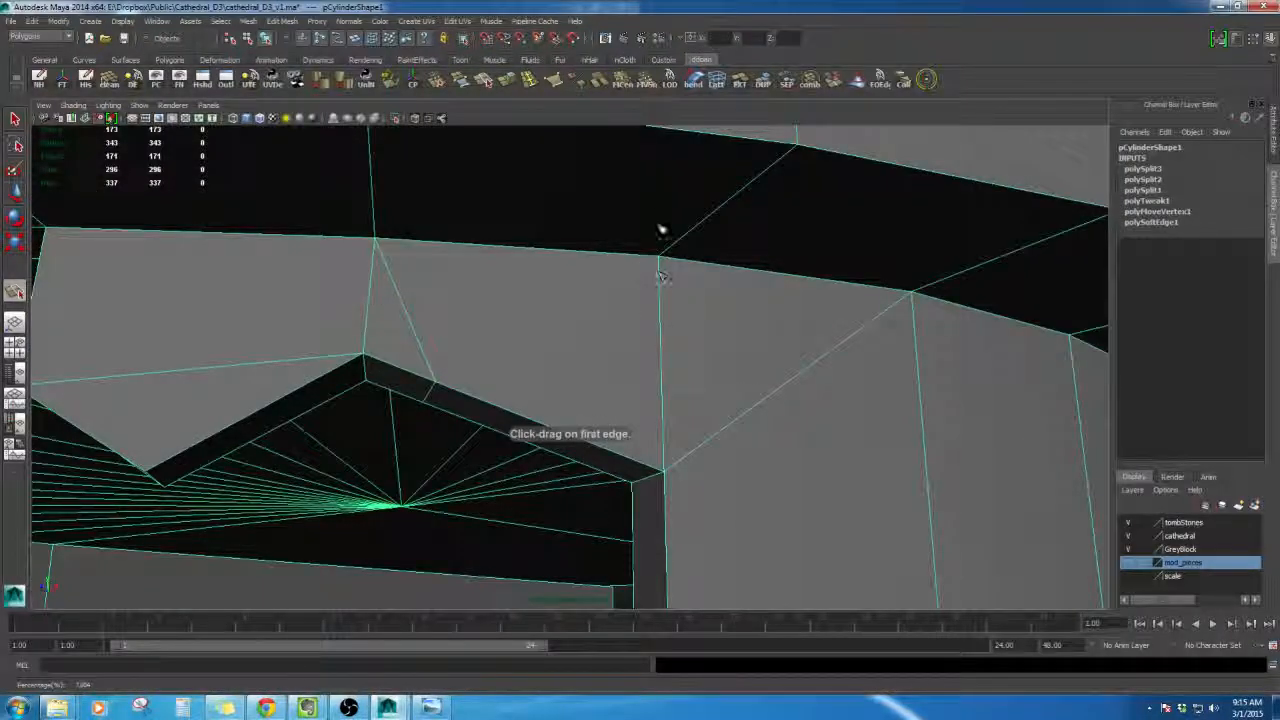
left_click_drag(580, 450, 492, 238, "alt")
key("Return")
left_click_drag(520, 313, 615, 410, "alt")
- Move the new vertices to carve an arched notch into the block's underside
key("w")
left_click(536, 394)
left_click_drag(600, 365, 687, 450, "alt")
left_click_drag(666, 388, 698, 410, "alt")
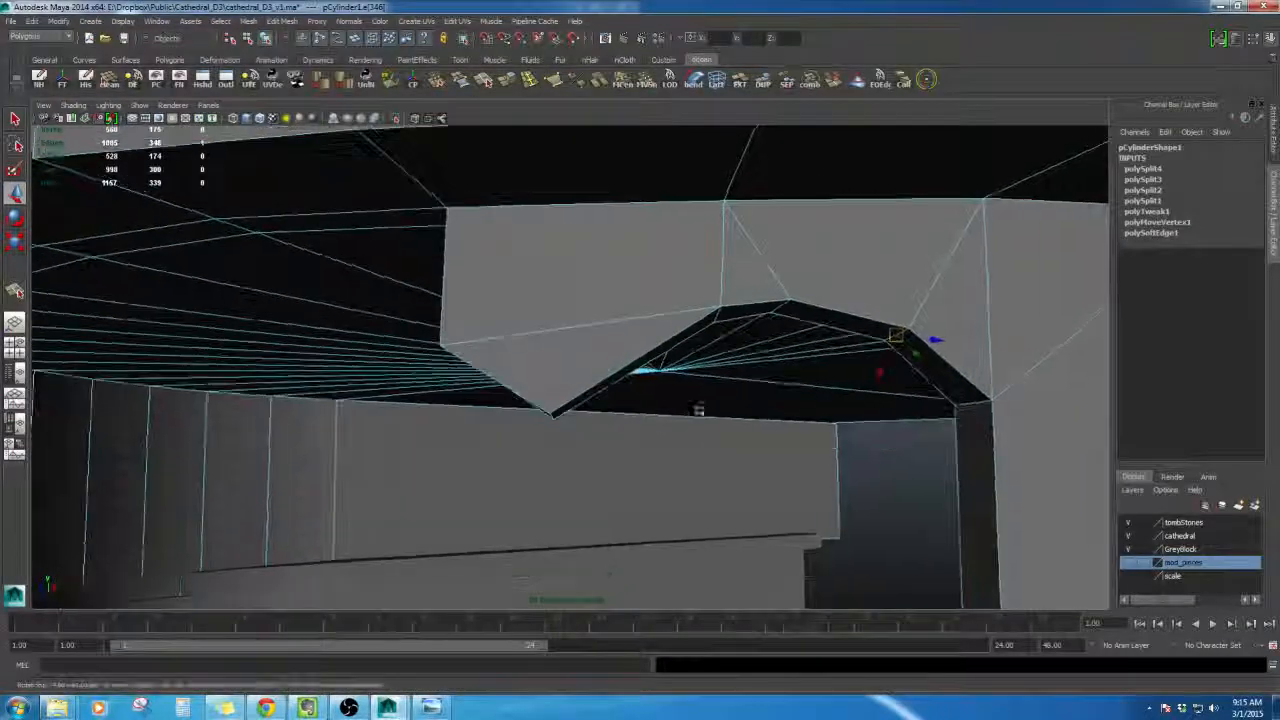
right_click_drag(666, 300, 676, 381)
left_click_drag(676, 381, 648, 236, "alt")
right_click_drag(648, 236, 640, 328)
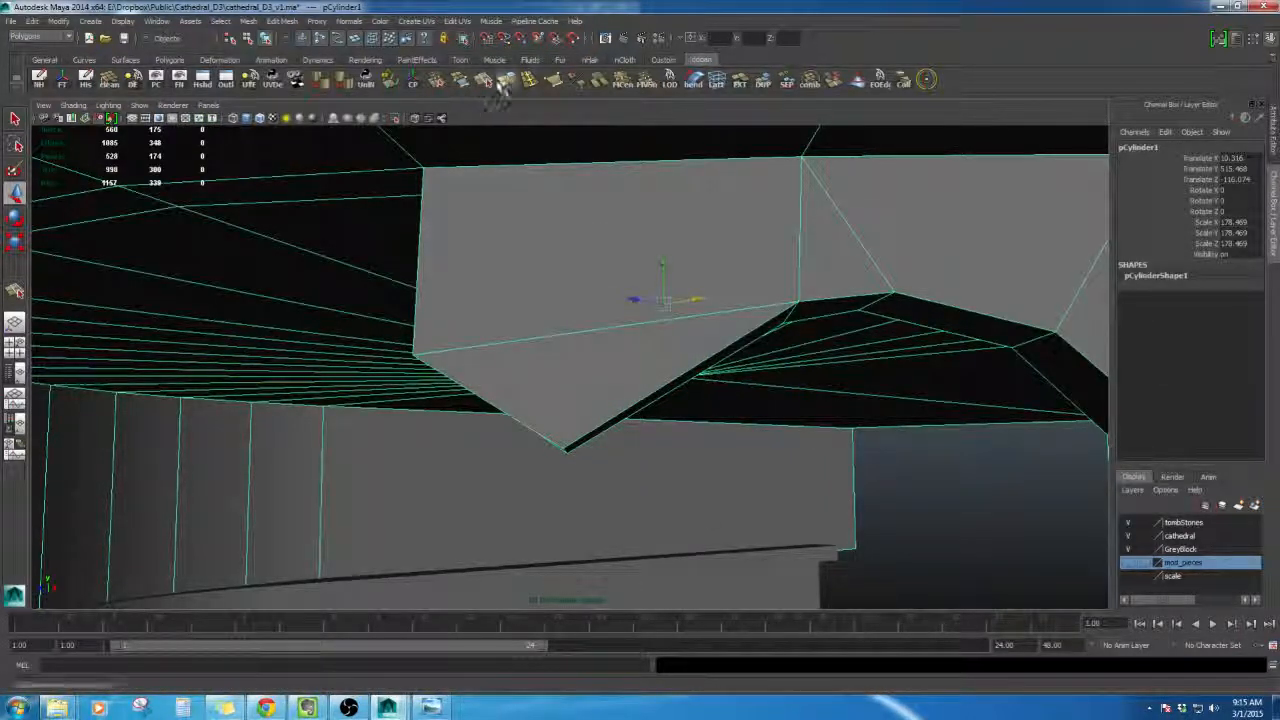
left_click(502, 84)
key("ctrl+z")
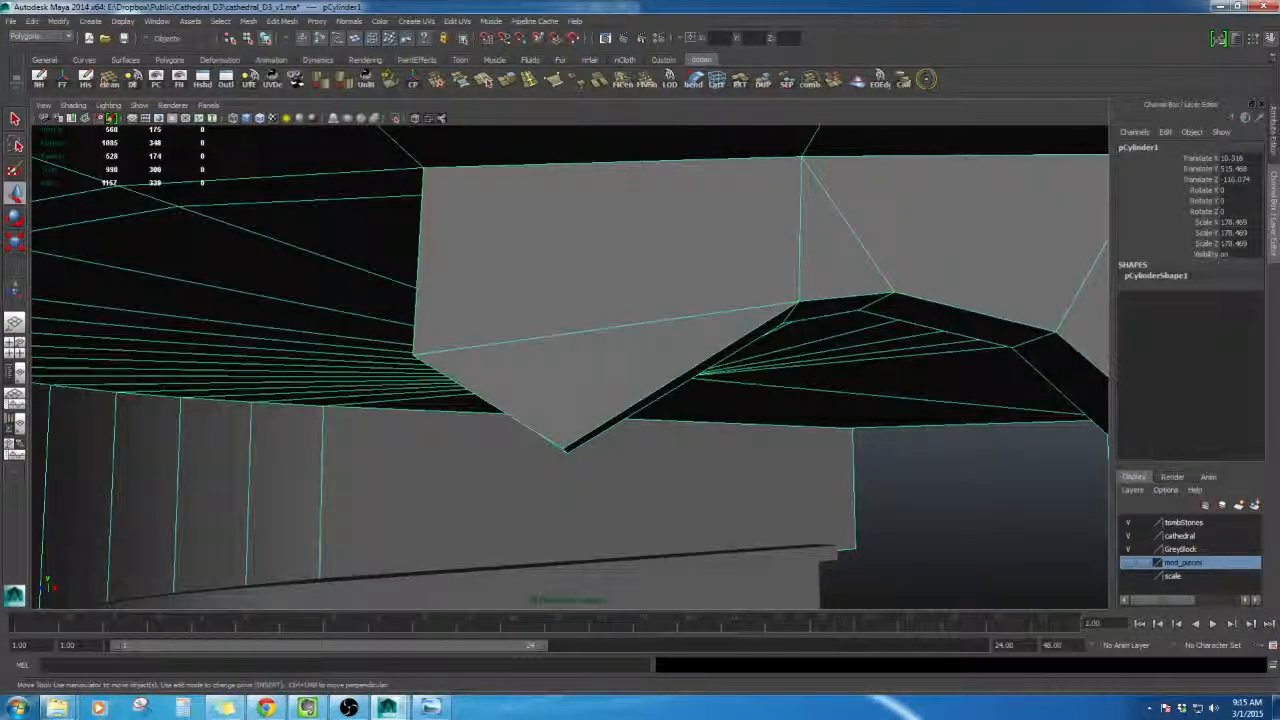
- Select an edge beside the arched notch and move it to reshape the opening
left_click_drag(689, 283, 773, 344, "alt")
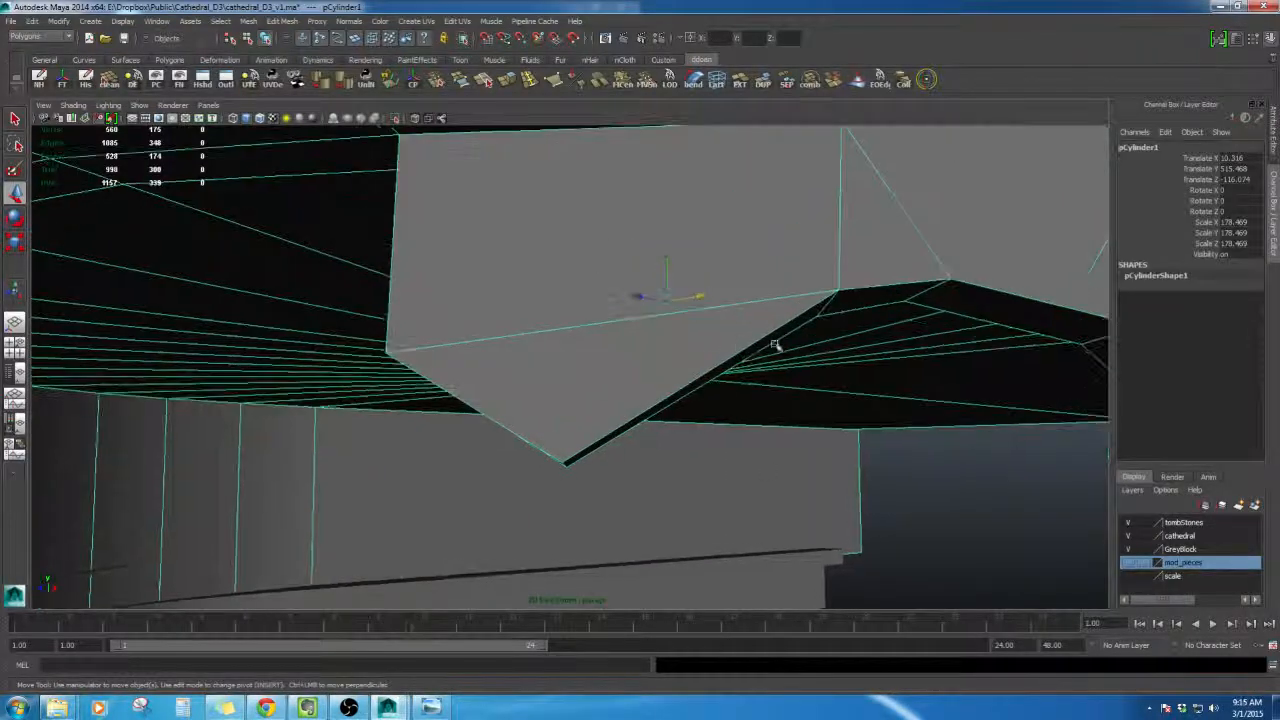
scroll(646, 263, "down", 3)
left_click_drag(646, 263, 632, 273, "alt")
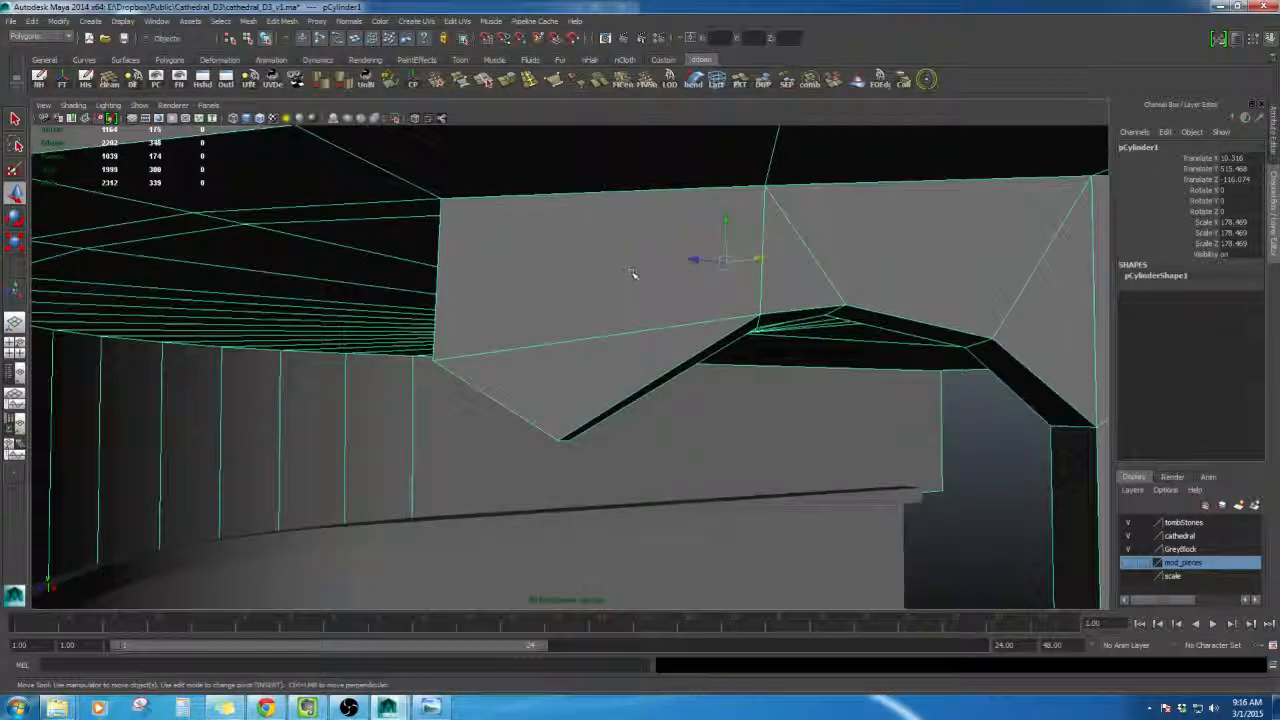
scroll(790, 375, "down", 9)
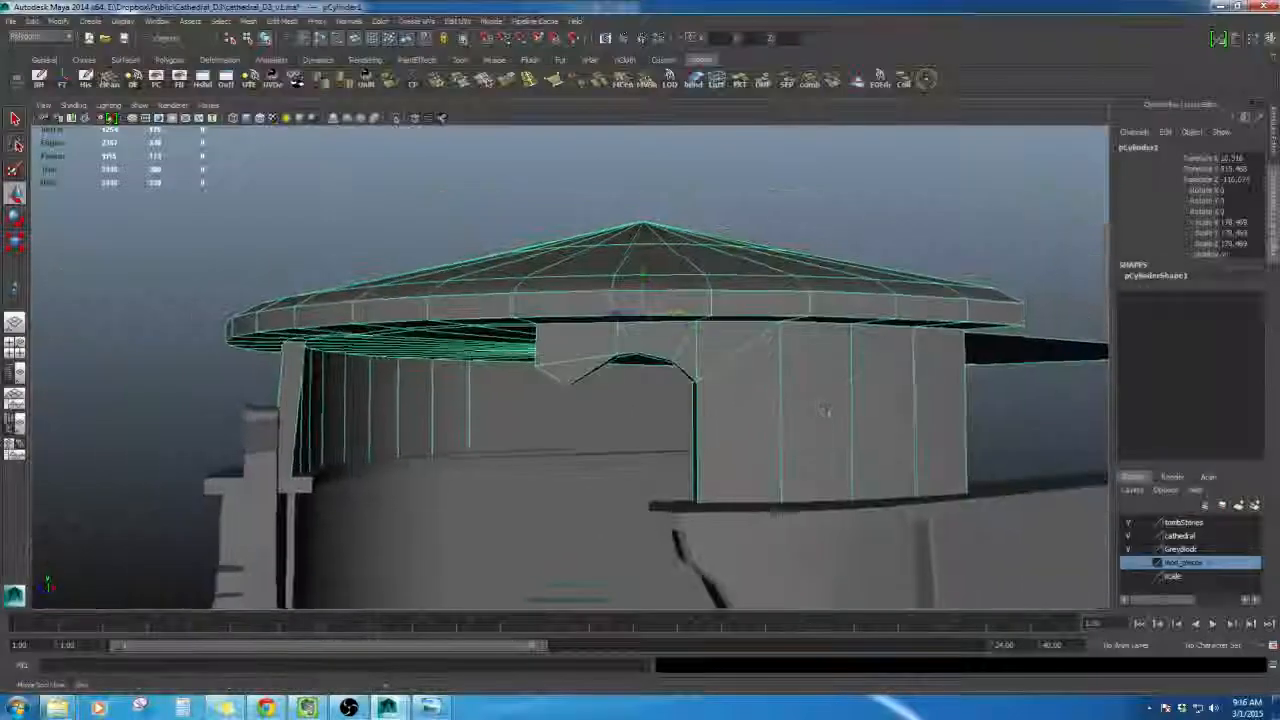
left_click_drag(826, 414, 909, 374, "alt")
scroll(909, 374, "up", 10)
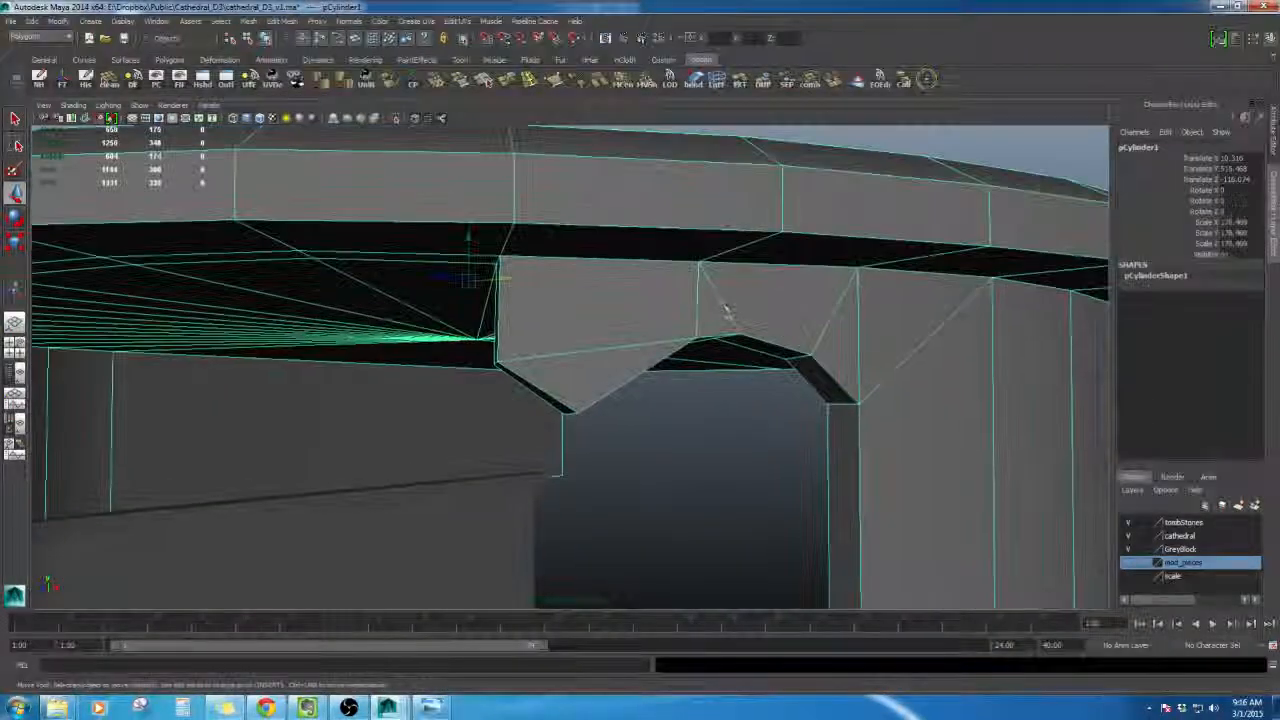
left_click(634, 316)
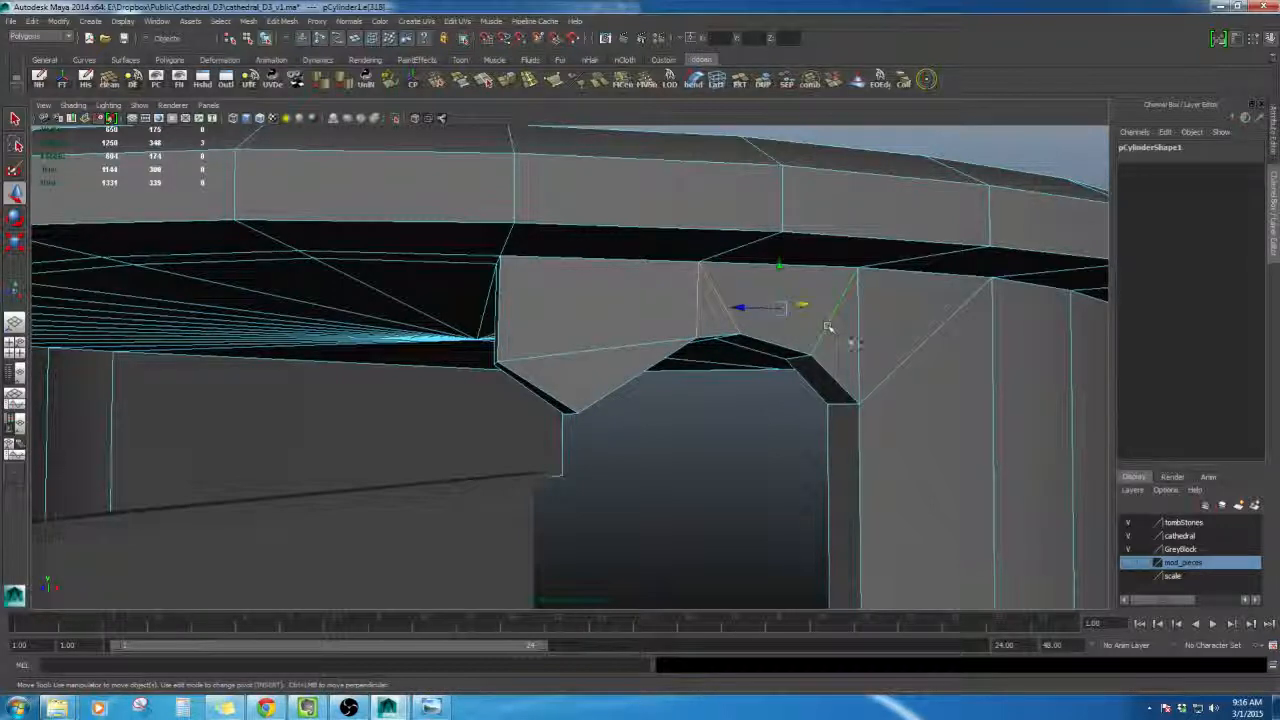
left_click(856, 343, "shift")
left_click_drag(866, 360, 883, 346, "alt")
right_click_drag(883, 346, 955, 344, "shift")
left_click_drag(880, 345, 538, 258, "alt")
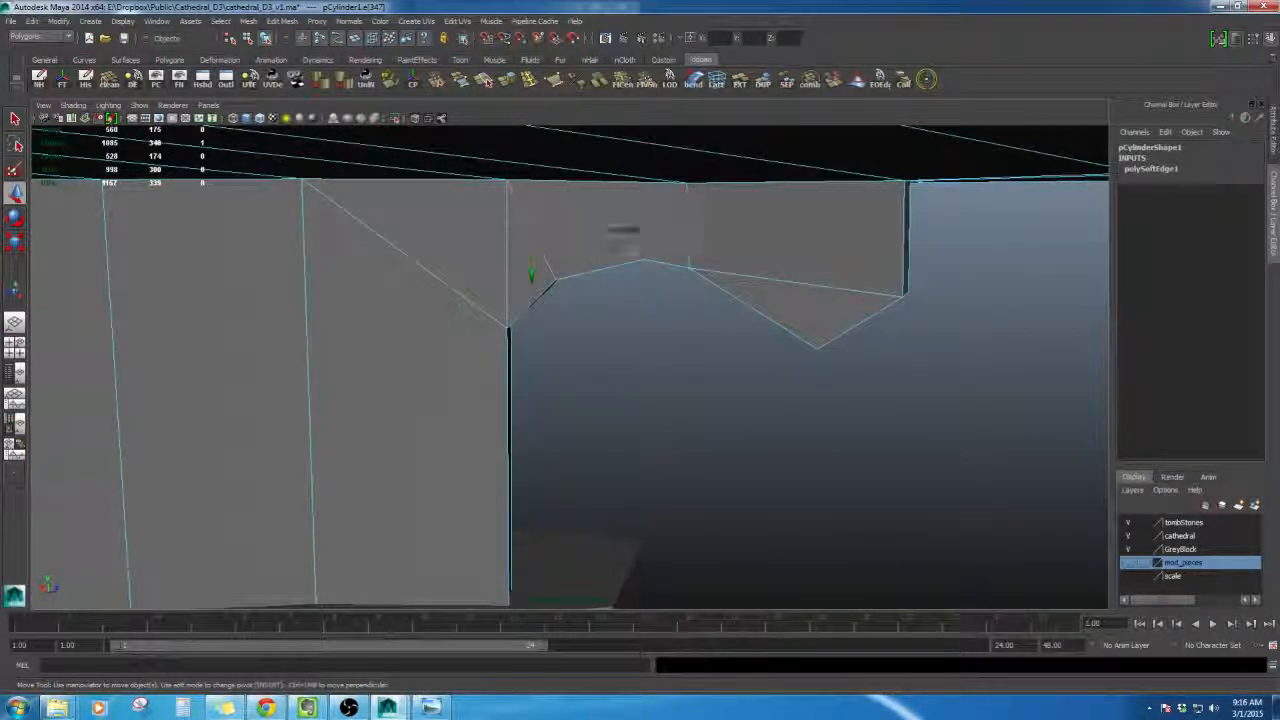
- Move the notch's vertices to round out the arched opening in the block's underside
left_click(688, 228, "shift")
left_click_drag(640, 255, 682, 257, "alt")
left_click(603, 230, "shift")
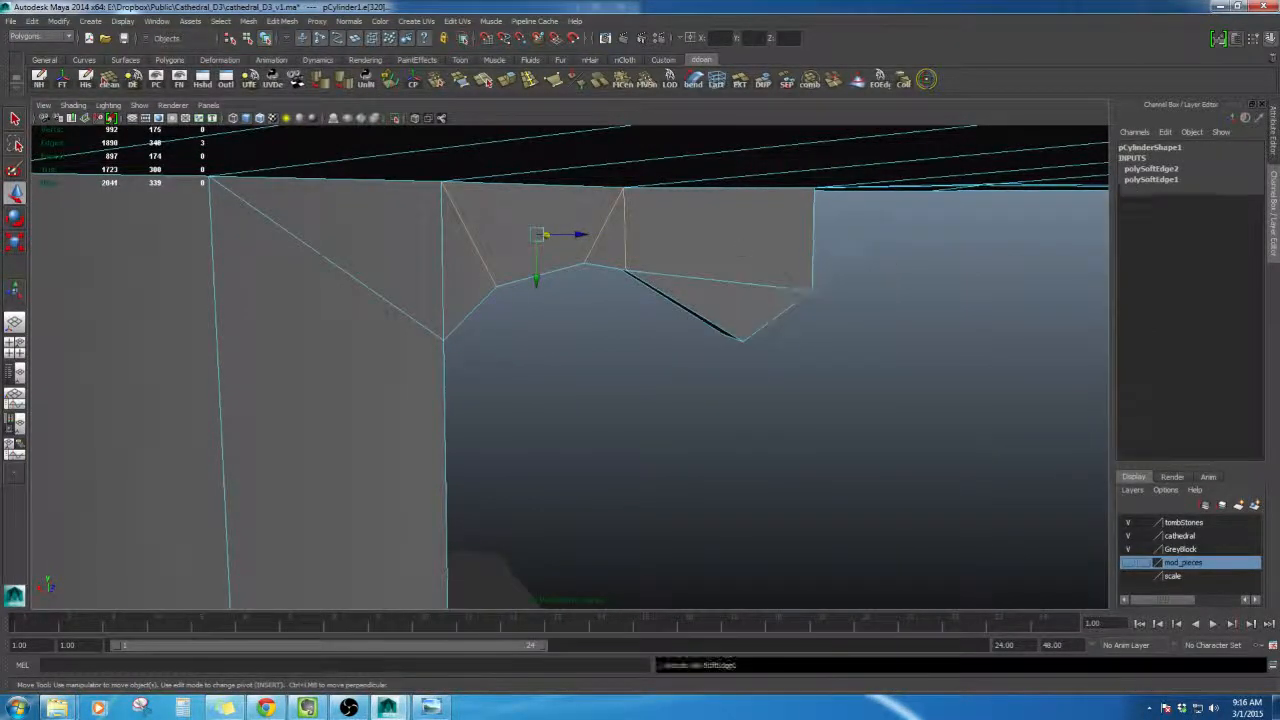
left_click_drag(805, 293, 728, 252, "alt")
right_click_drag(723, 246, 720, 314)
left_click_drag(720, 314, 563, 366, "alt")
left_click(552, 427)
left_click(567, 358)
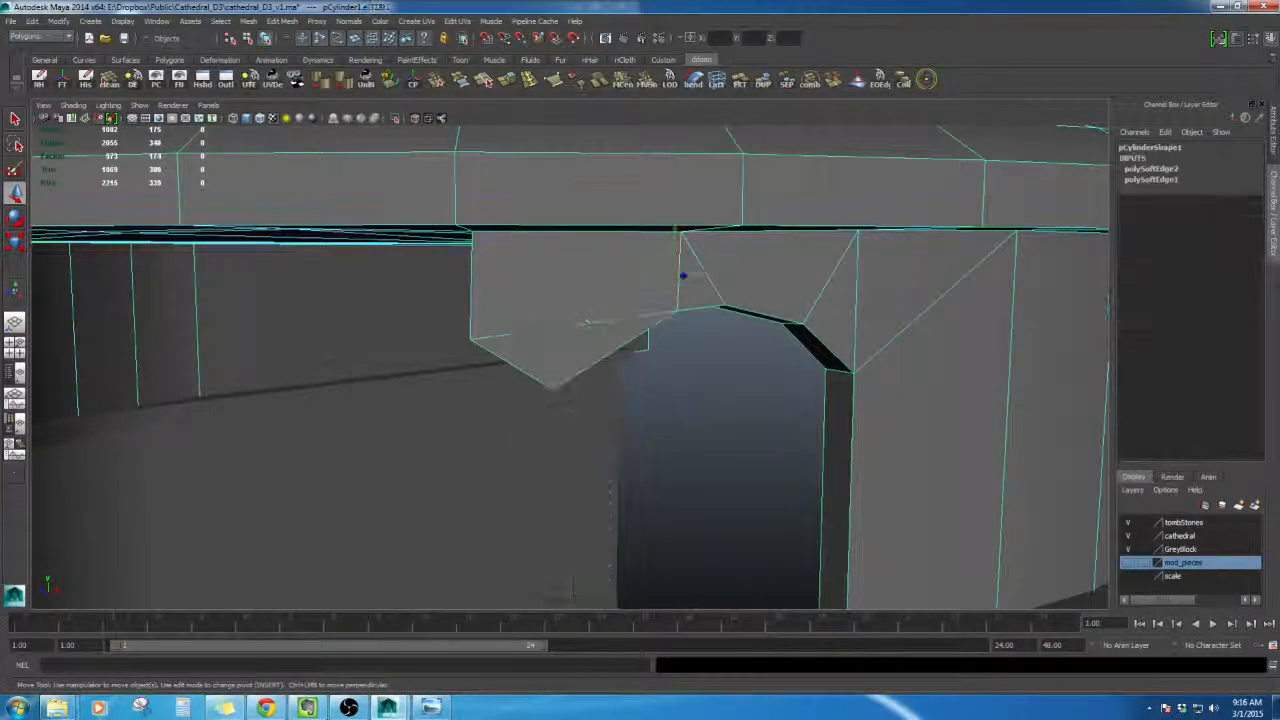
- Pull a vertex on the block's lower edge to deepen the jagged point of its underside
left_click(583, 323)
left_click_drag(583, 323, 769, 371, "alt")
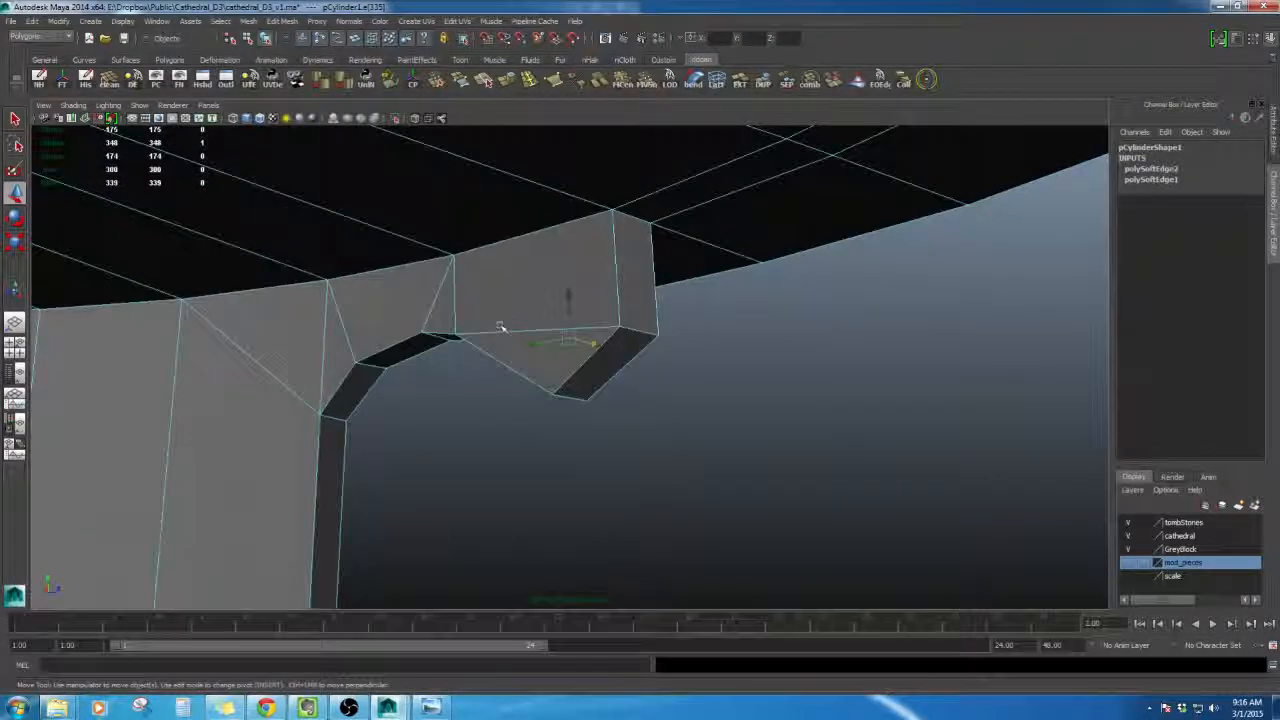
right_click_drag(709, 329, 803, 343, "shift")
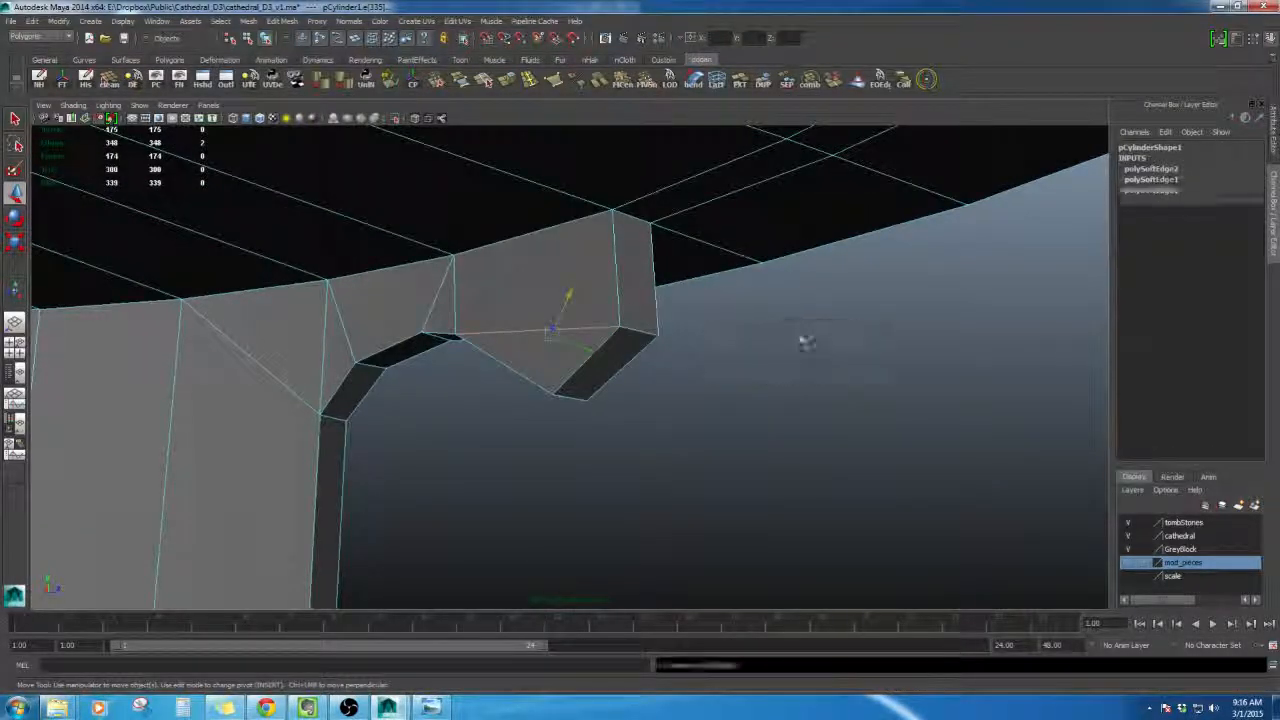
left_click_drag(803, 343, 442, 349, "alt")
- Select the broken block and delete its construction history
right_click_drag(686, 243, 746, 227)
left_click_drag(746, 227, 653, 350, "alt")
key("alt+shift+d")
left_click_drag(700, 420, 623, 340, "alt")
left_click(708, 417)
left_click(613, 369)
key("w")
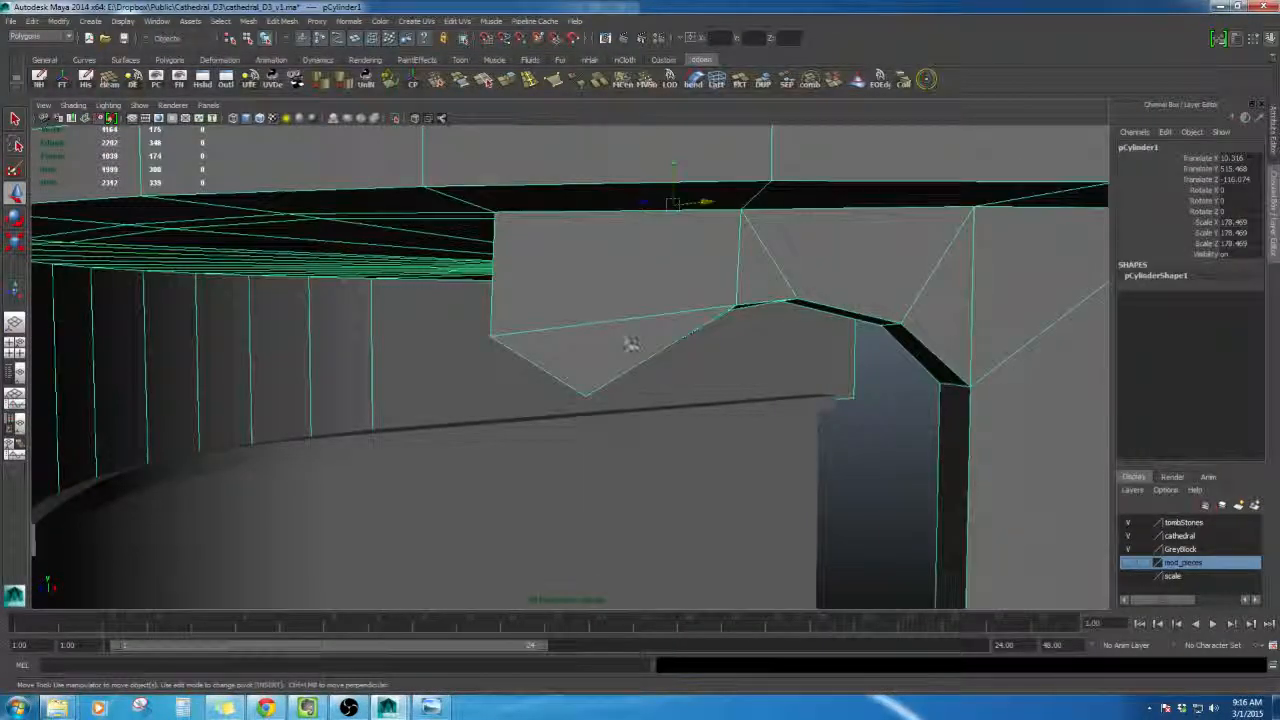
- Split the block's face with the Split Polygon tool, cutting a new edge down toward its pointed bottom
left_click(493, 85)
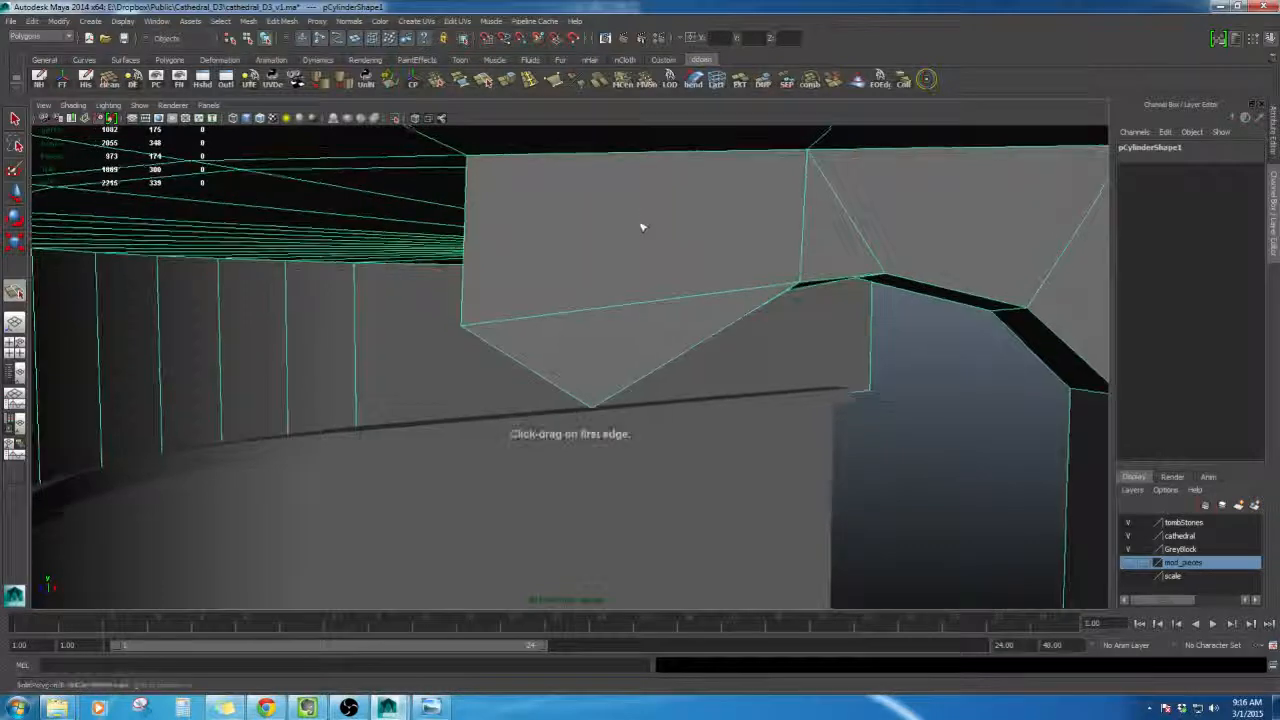
left_click_drag(643, 223, 674, 222, "alt")
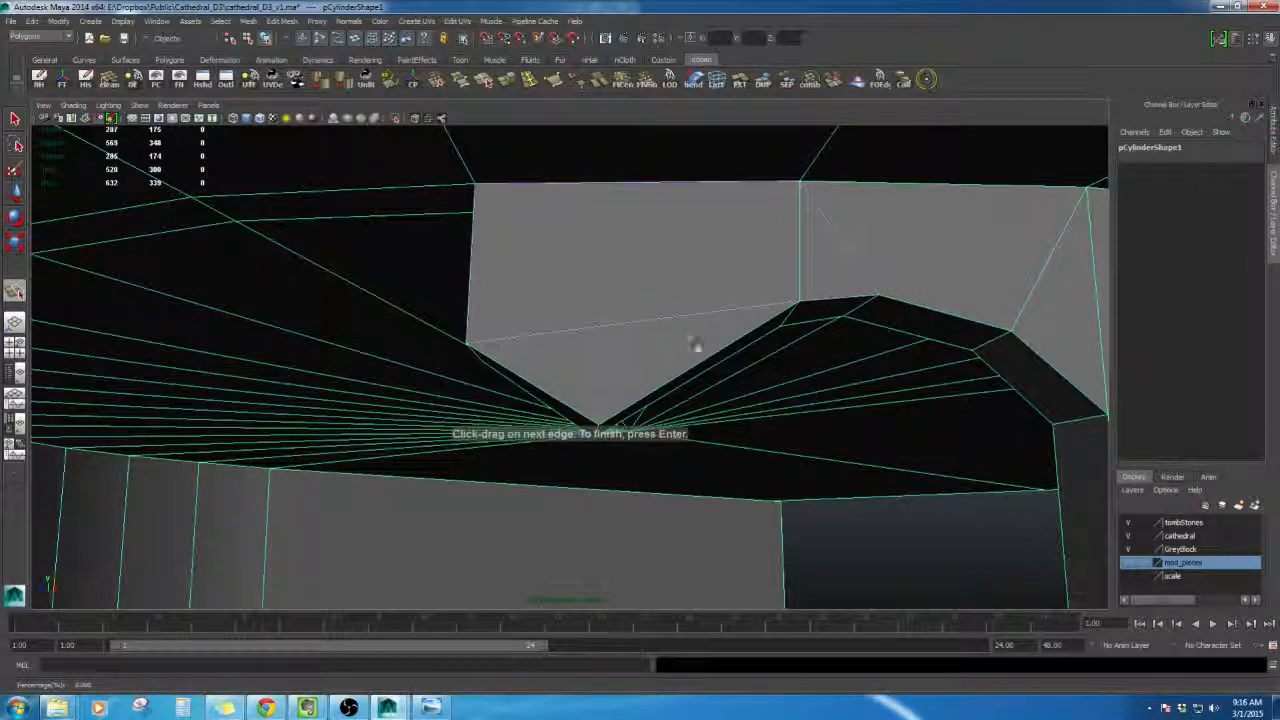
left_click_drag(697, 317, 658, 421, "alt")
key("Return")
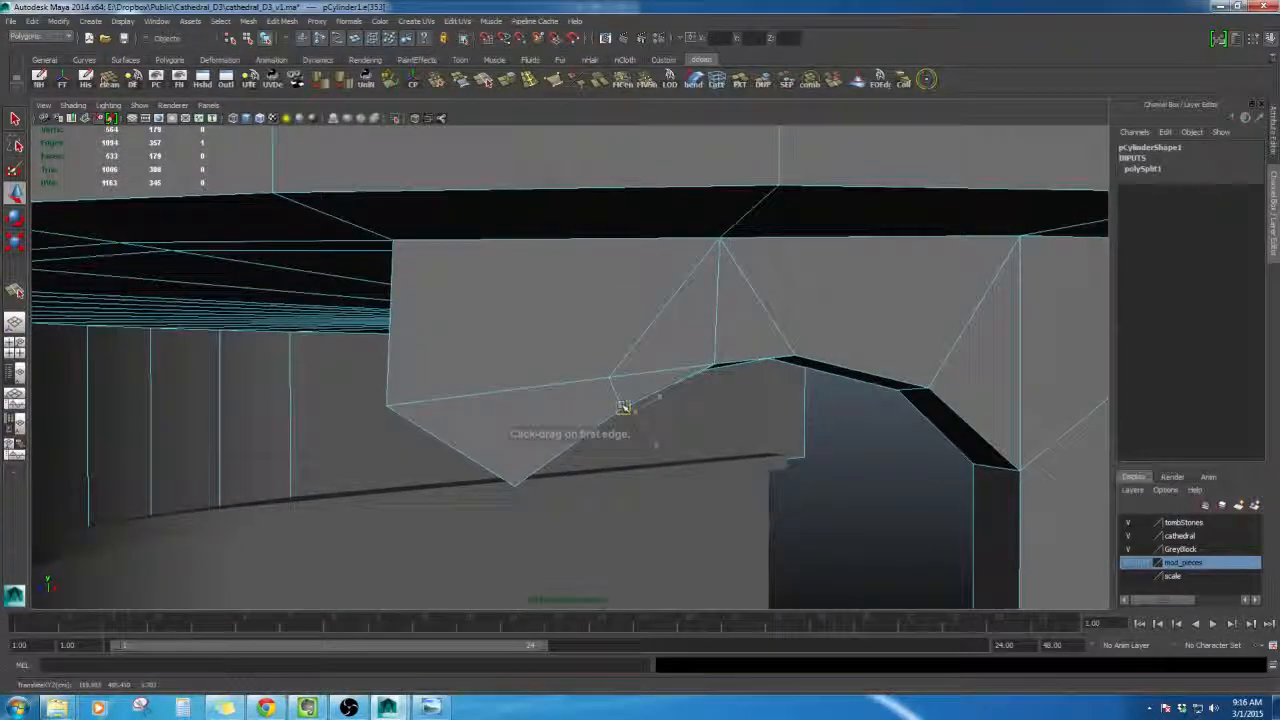
- Add a second split across the block from its lower edge up to the top edge
middle_click_drag(615, 403, 679, 385, "alt")
left_click_drag(679, 385, 681, 348, "alt")
middle_click_drag(681, 348, 803, 355, "alt")
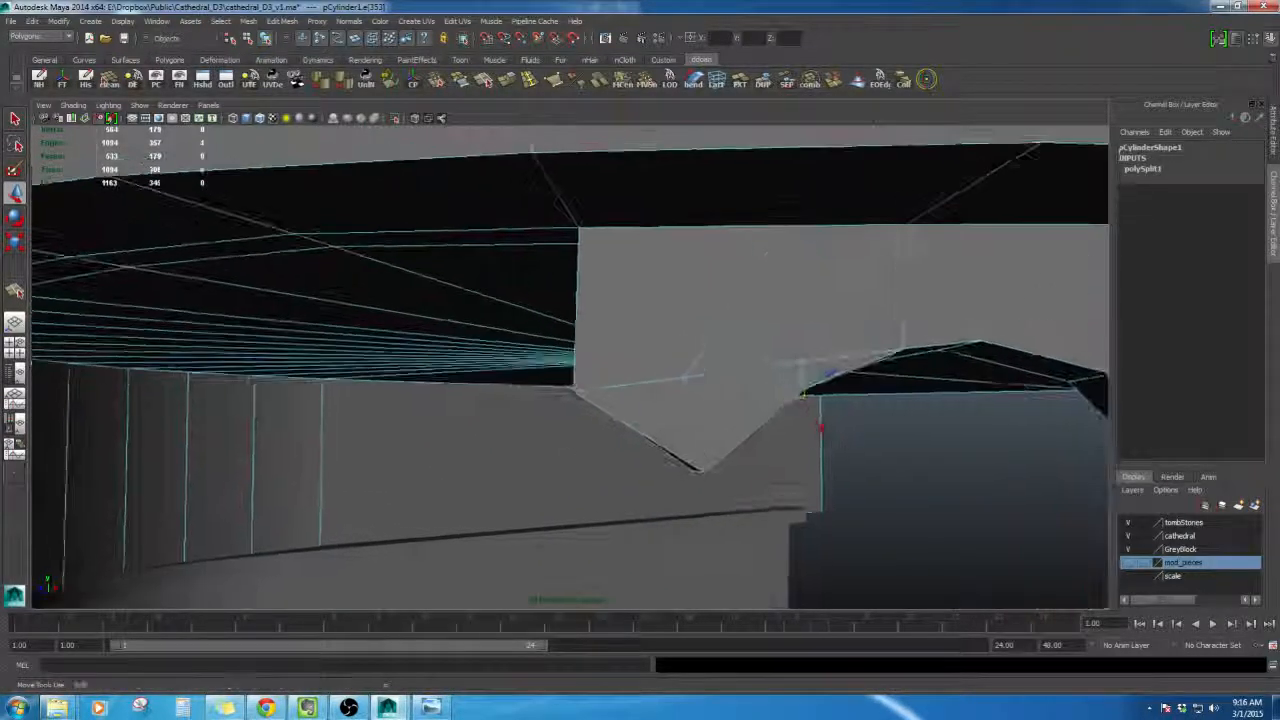
right_click_drag(803, 355, 838, 360, "alt")
left_click_drag(838, 360, 838, 343, "alt")
left_click(484, 85)
left_click_drag(694, 398, 739, 404, "alt")
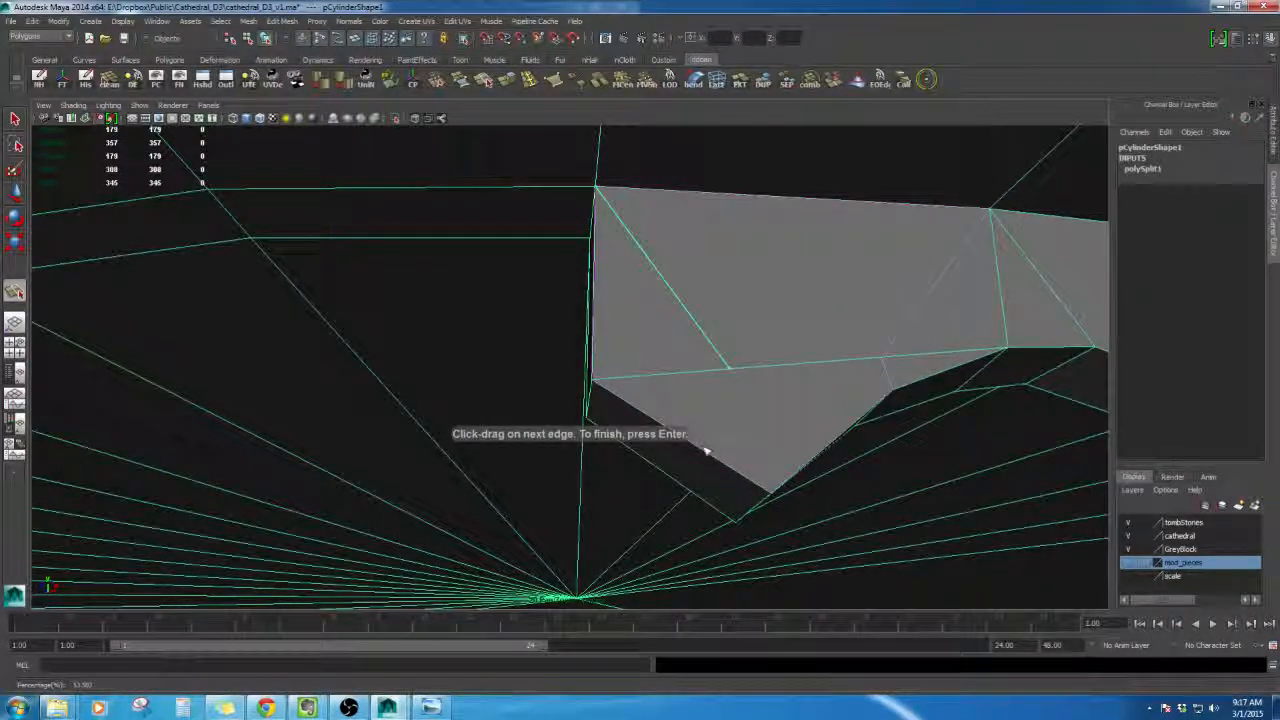
left_click_drag(694, 457, 627, 315, "alt")
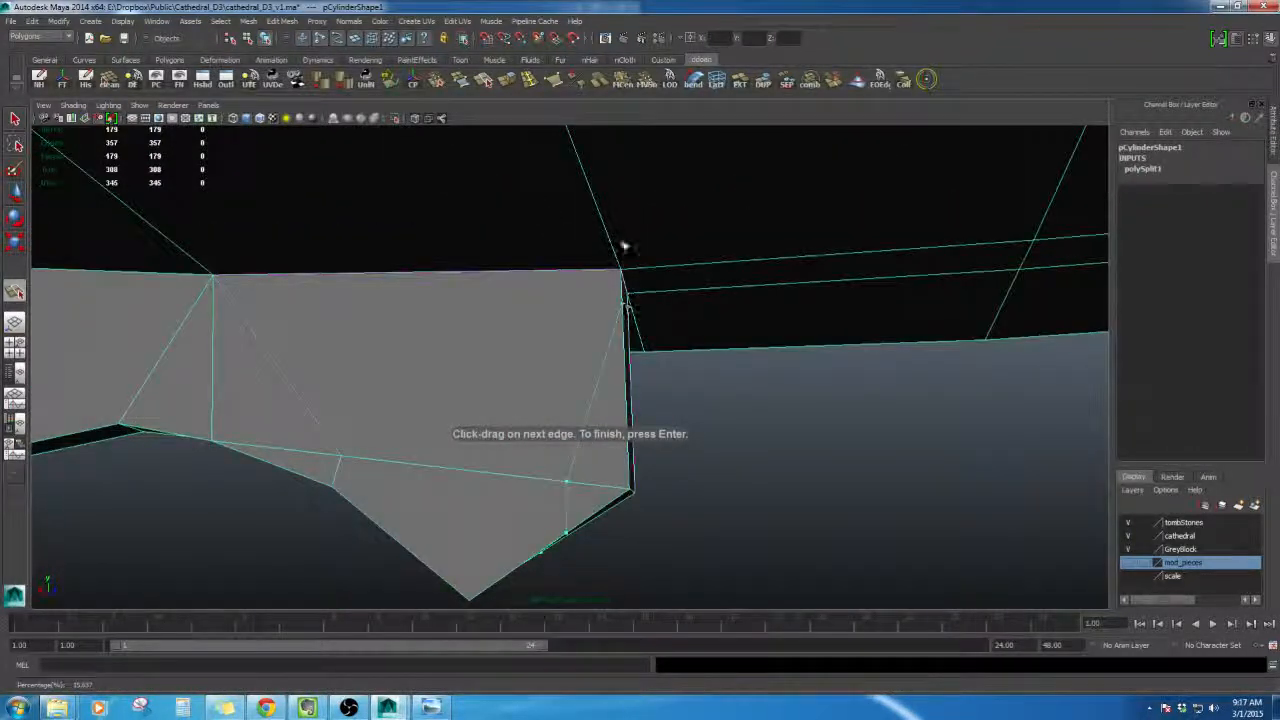
left_click(622, 268)
key("Return")
- Move the new vertices to bevel and reshape the underside of the arch
left_click_drag(581, 506, 496, 627, "alt")
key("w")
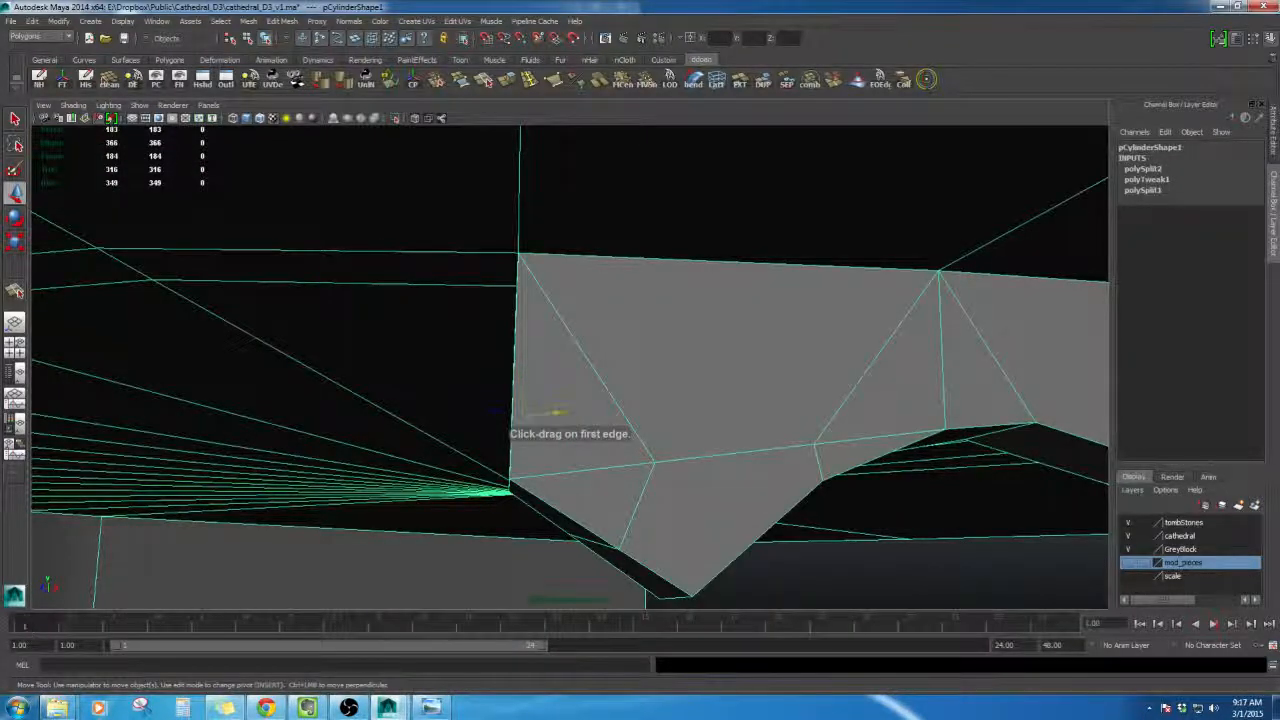
left_click_drag(555, 411, 623, 386, "alt")
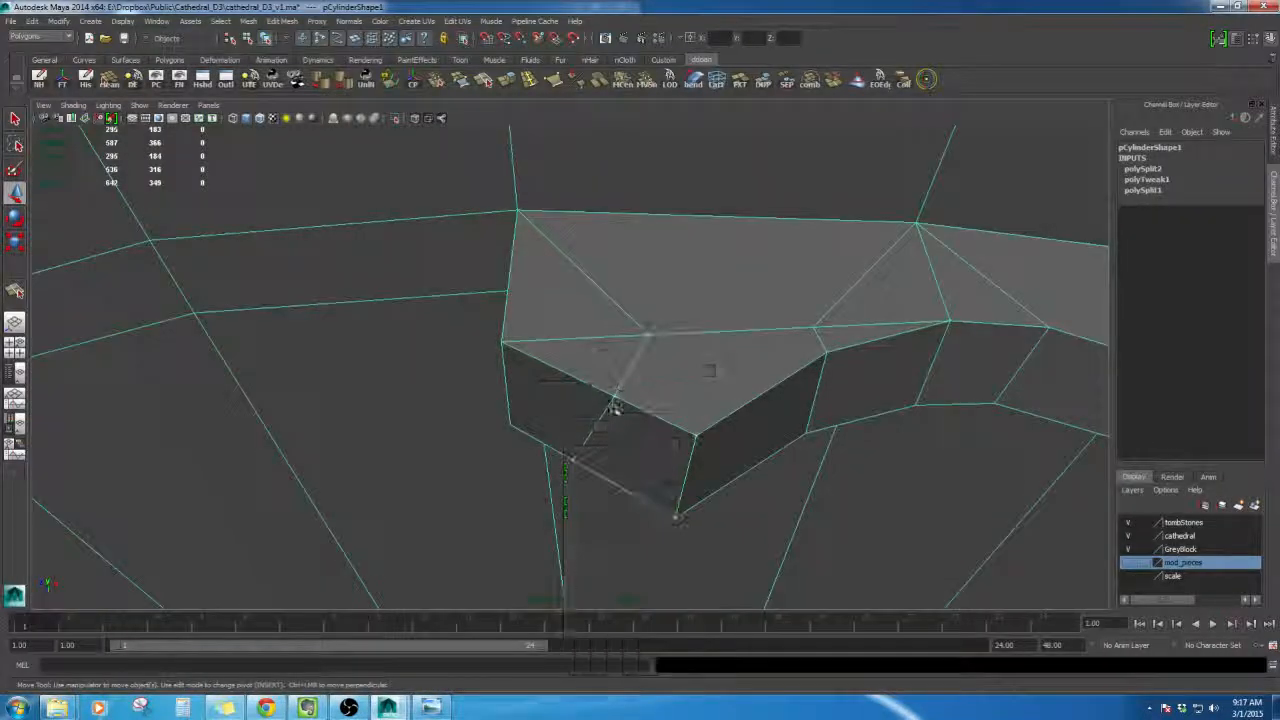
left_click(615, 398)
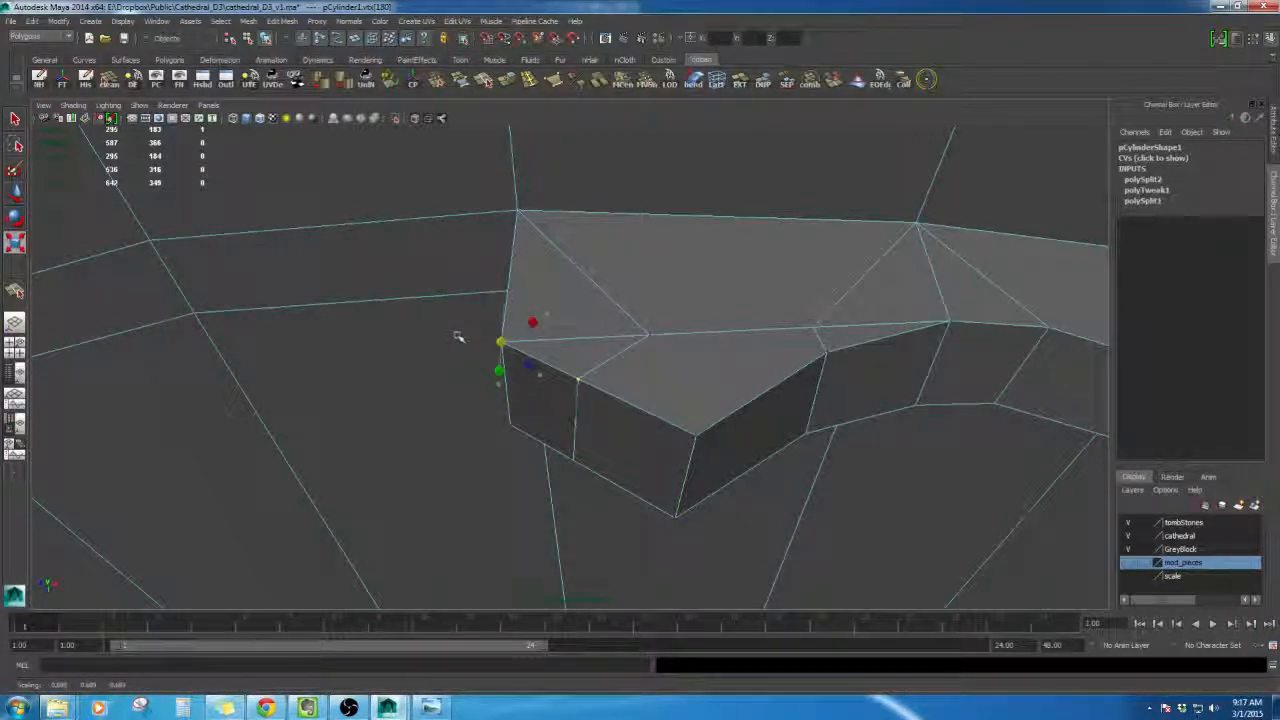
left_click_drag(597, 371, 657, 443, "alt")
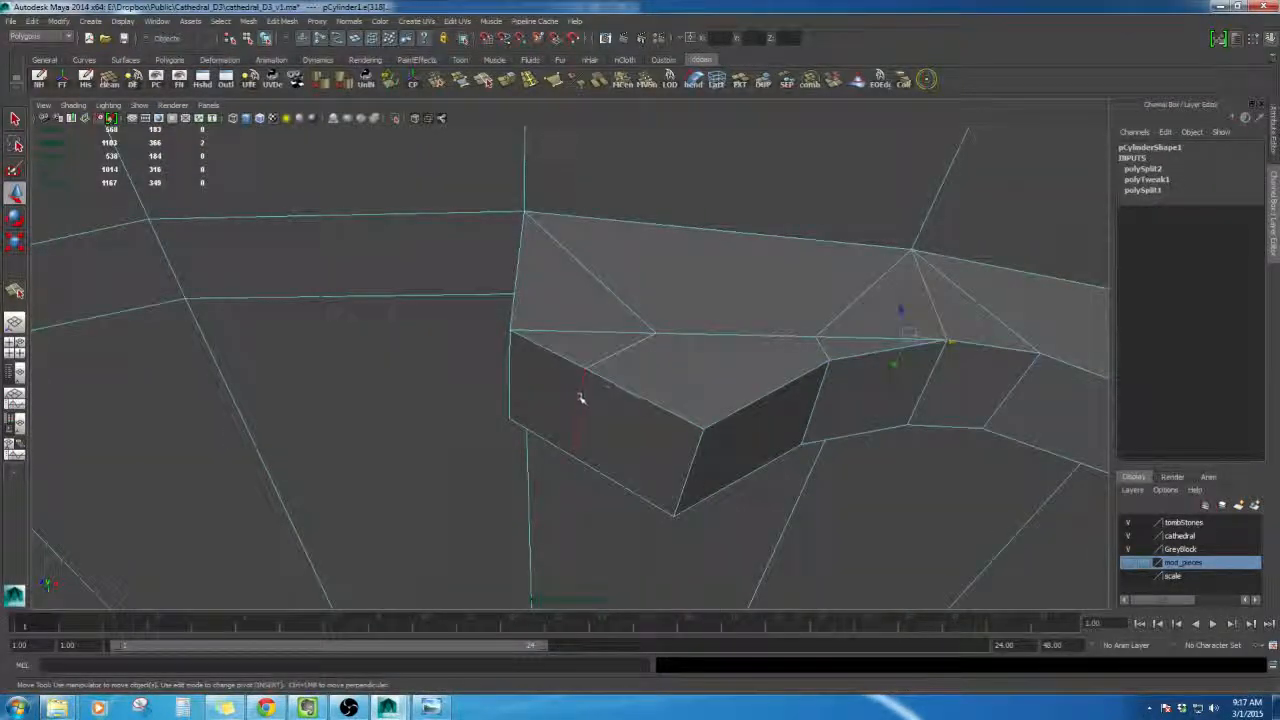
left_click_drag(580, 398, 674, 456, "alt")
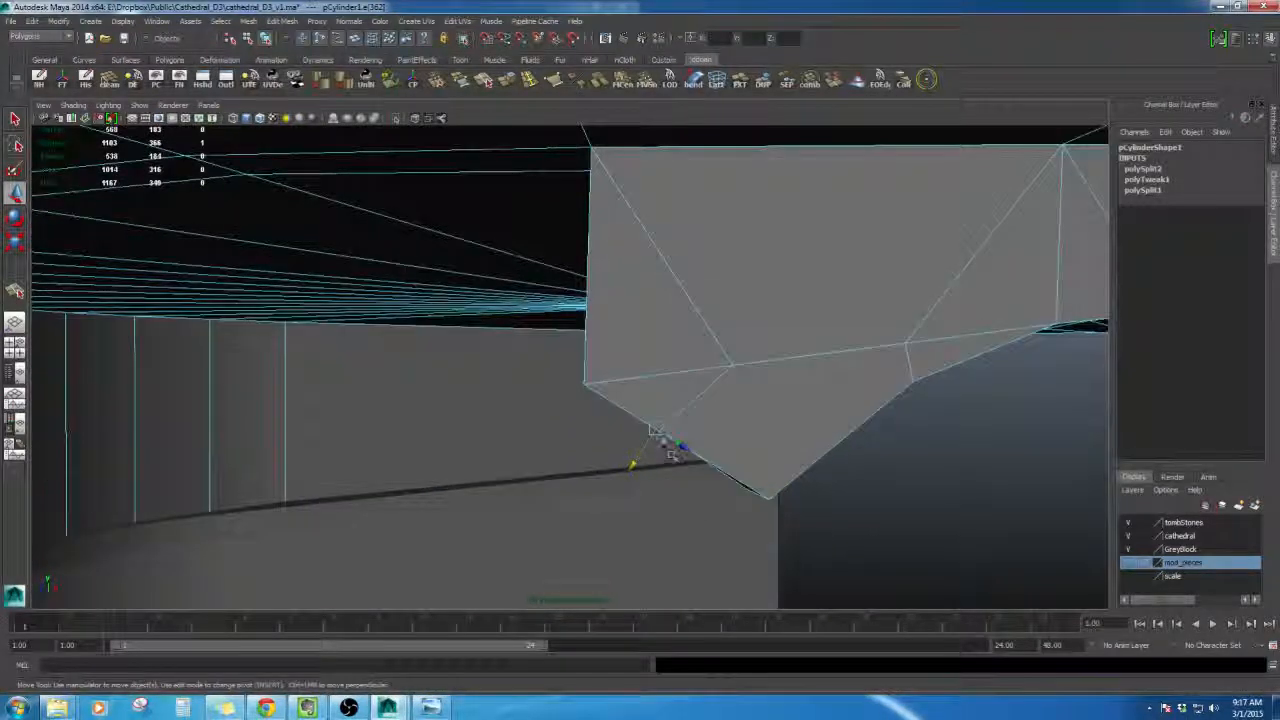
left_click_drag(824, 423, 678, 390, "alt")
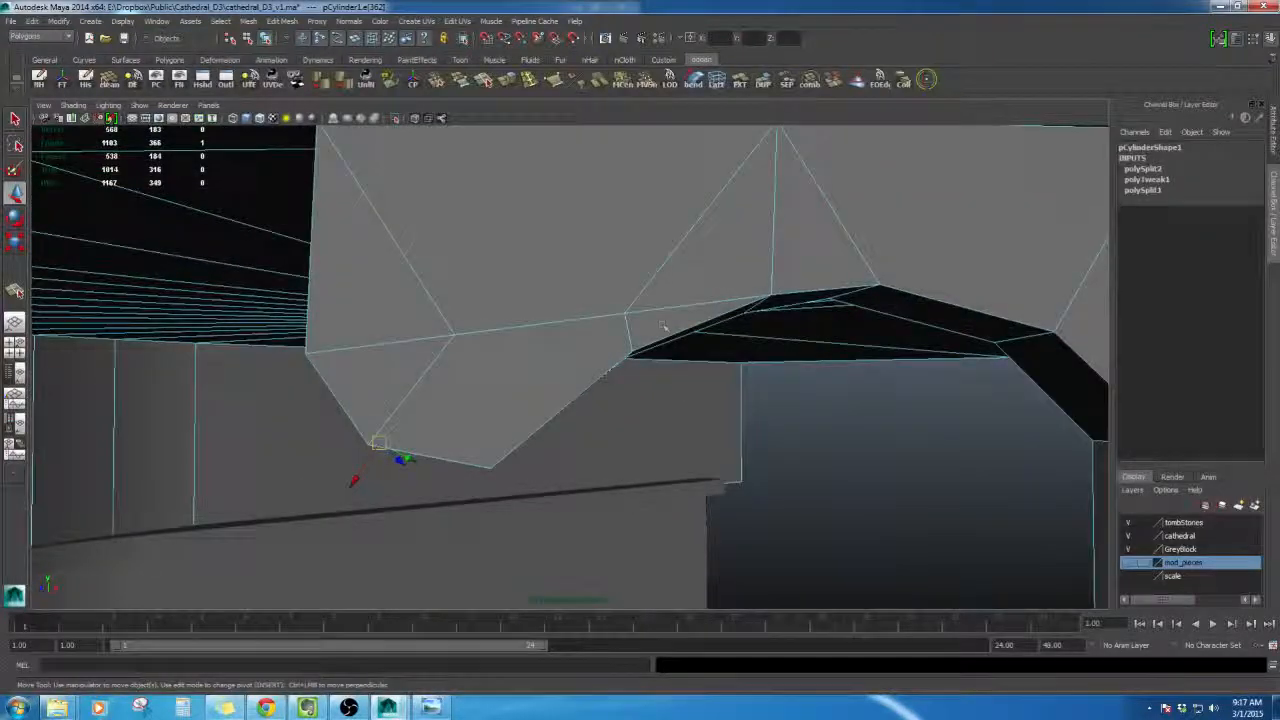
left_click_drag(663, 327, 567, 314, "alt")
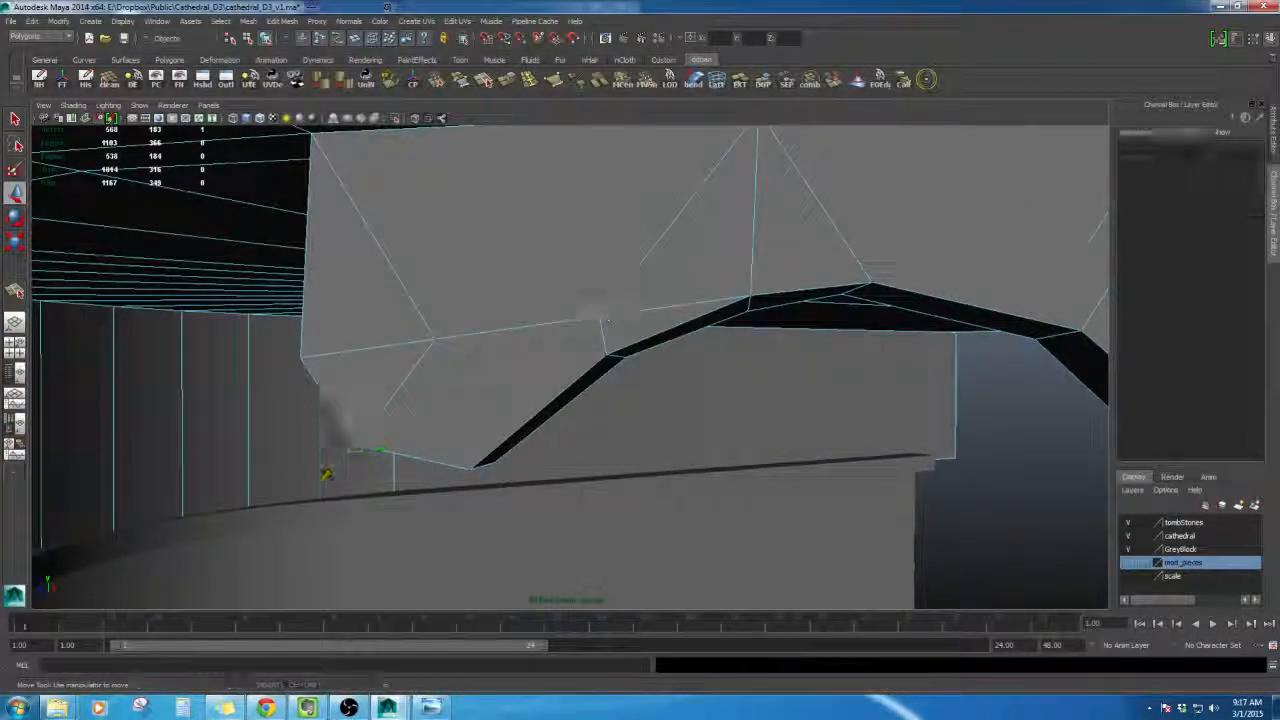
- Select two neighbouring vertices at the arch and merge them to their center
left_click(600, 316)
mouse_move(602, 352)
left_mouse_down("alt")
mouse_move(471, 340)
mouse_move(605, 355)
left_mouse_up("alt")
right_click_drag(541, 308, 540, 284)
left_click_drag(545, 290, 590, 360, "alt")
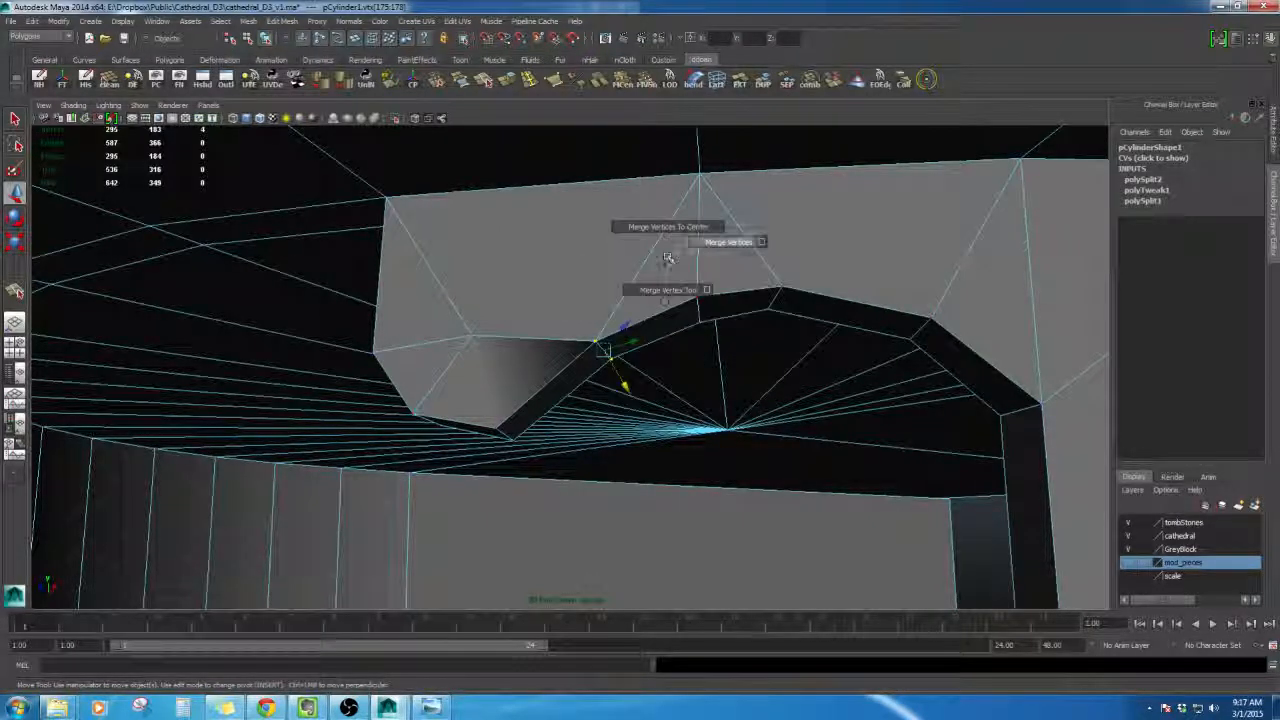
right_click_drag(693, 250, 693, 250, "shift")
left_click_drag(693, 250, 668, 265, "alt")
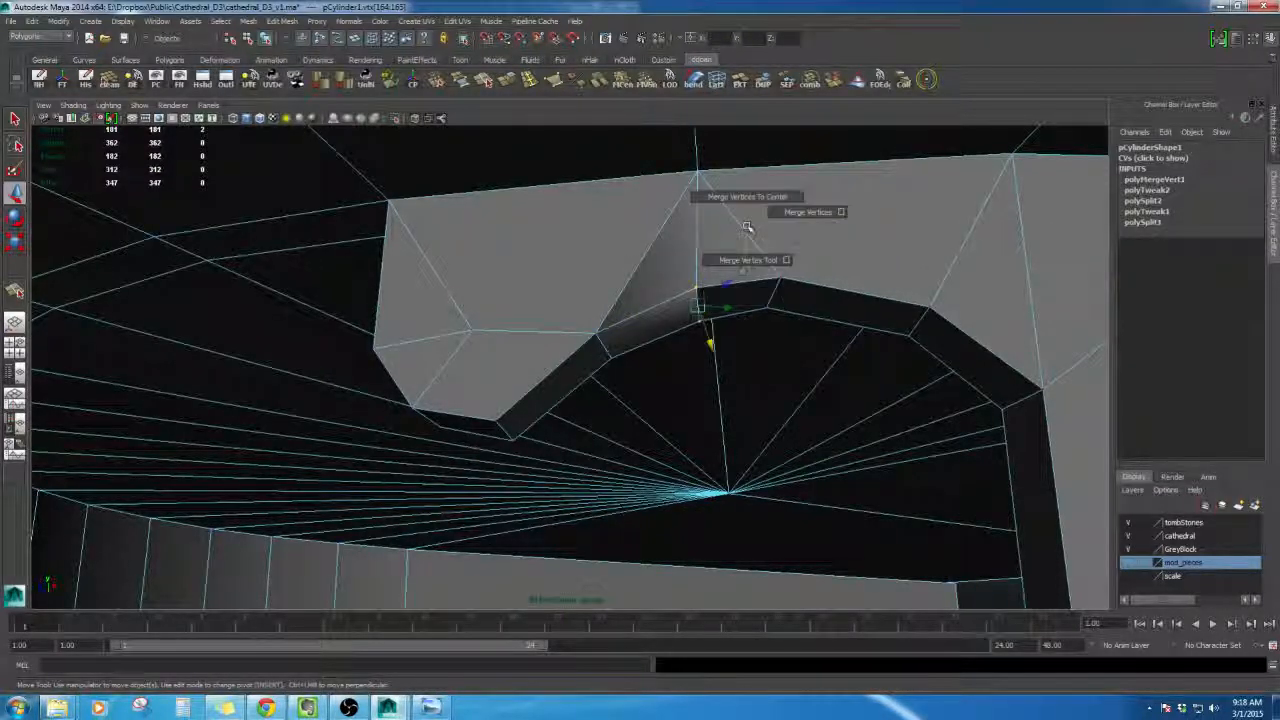
- Undo the extra merge and reposition the vertex at the arch's peak
right_click_drag(781, 216, 782, 216, "shift")
key("ctrl+z")
left_click_drag(777, 233, 698, 245, "alt")
right_click_drag(698, 245, 697, 214)
double_click(701, 232)
right_click_drag(635, 288, 622, 357)
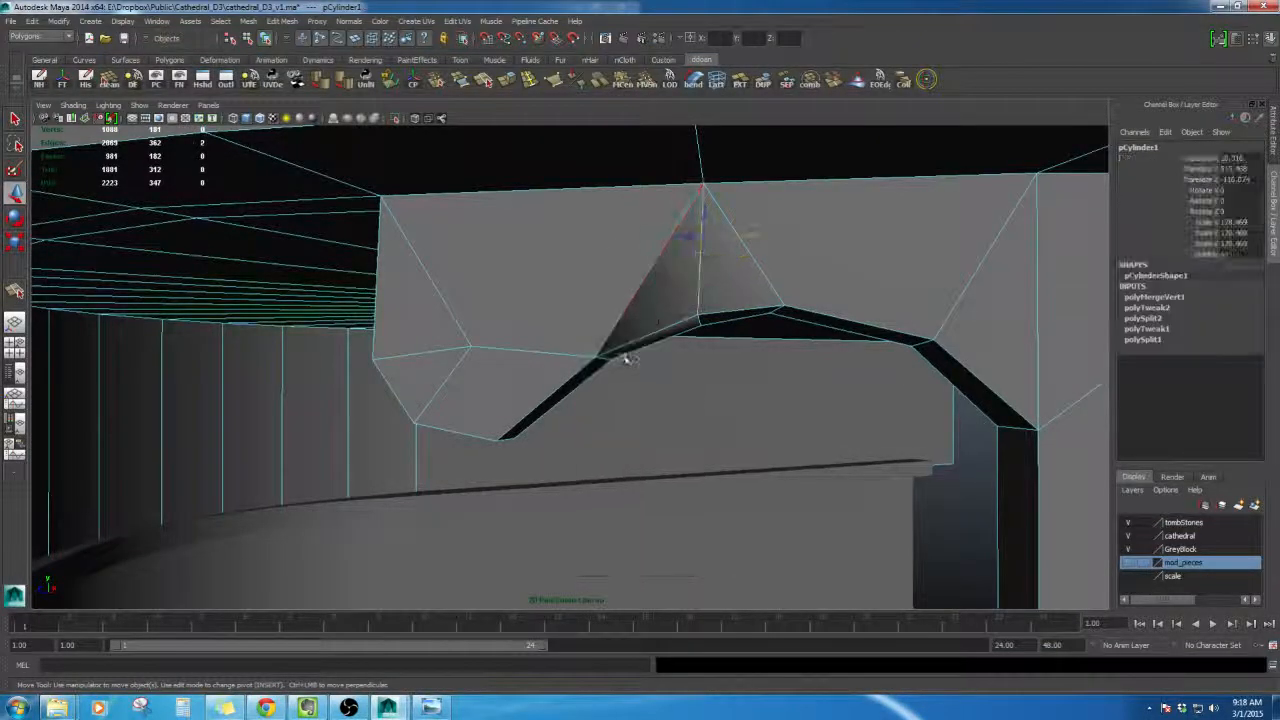
left_click_drag(623, 357, 693, 288, "alt")
right_click_drag(693, 288, 690, 256)
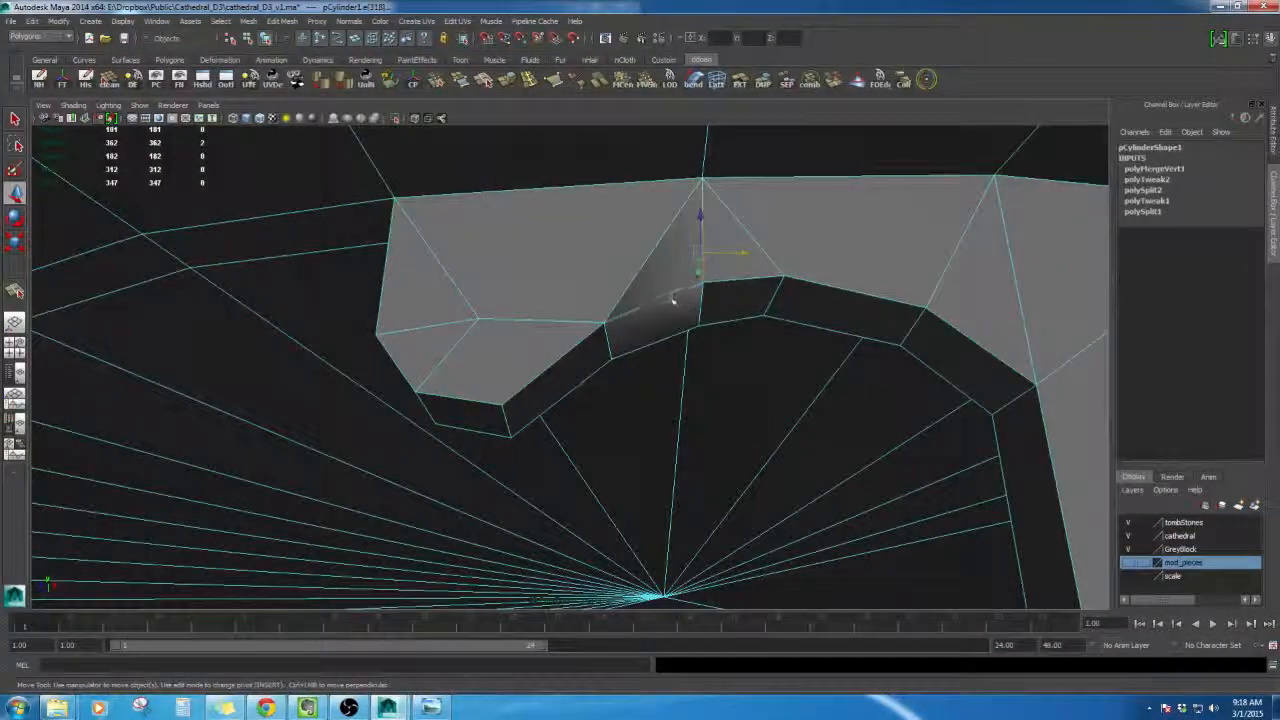
left_click_drag(690, 256, 631, 353, "alt")
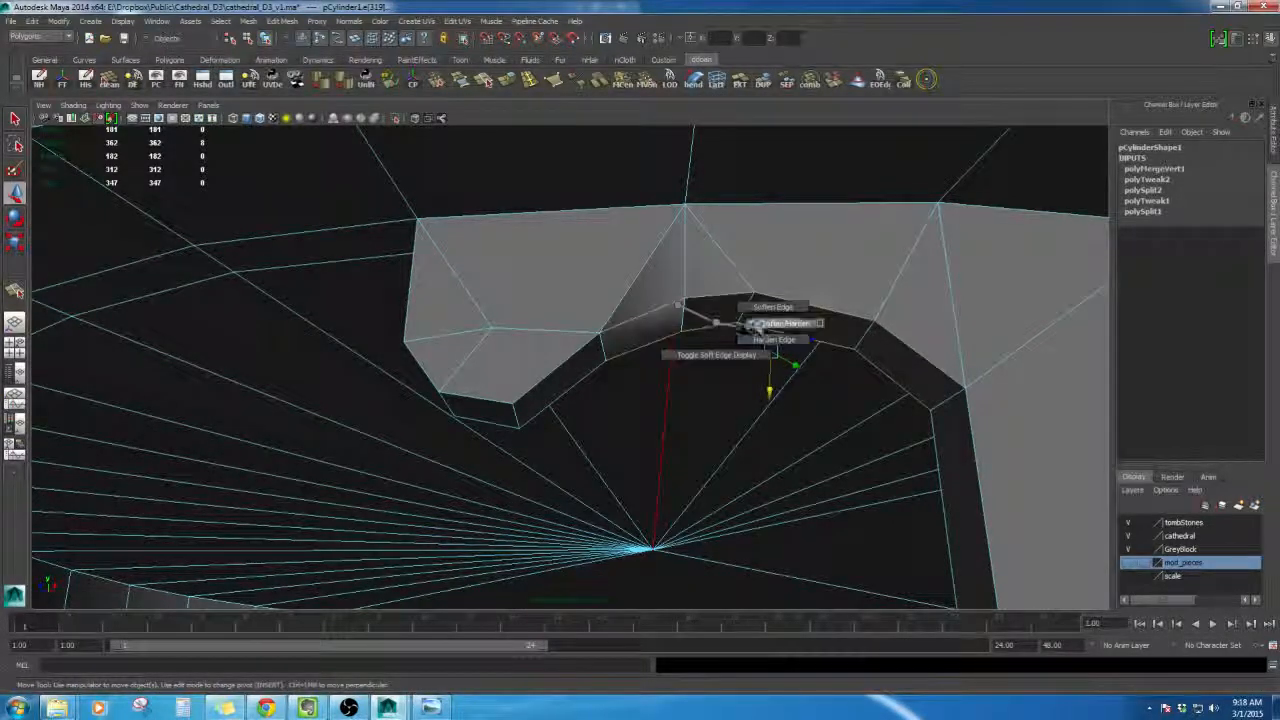
- Orbit around the arch to inspect its edge shading and look through the polygon display options
left_click_drag(743, 345, 648, 392, "alt")
right_click_drag(643, 305, 698, 287)
left_click_drag(702, 385, 720, 457, "alt")
left_click(757, 506)
left_click_drag(757, 506, 577, 374, "alt")
left_click(590, 325)
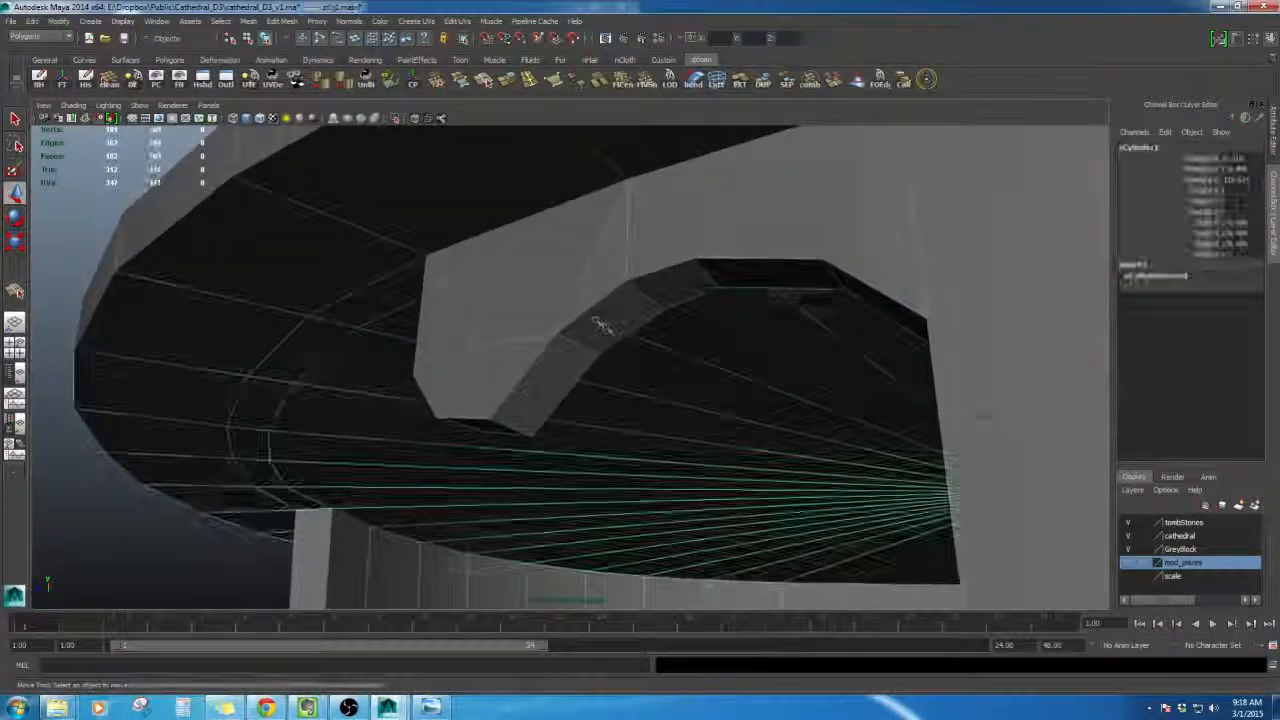
left_click_drag(590, 325, 680, 420, "alt")
left_click(700, 480)
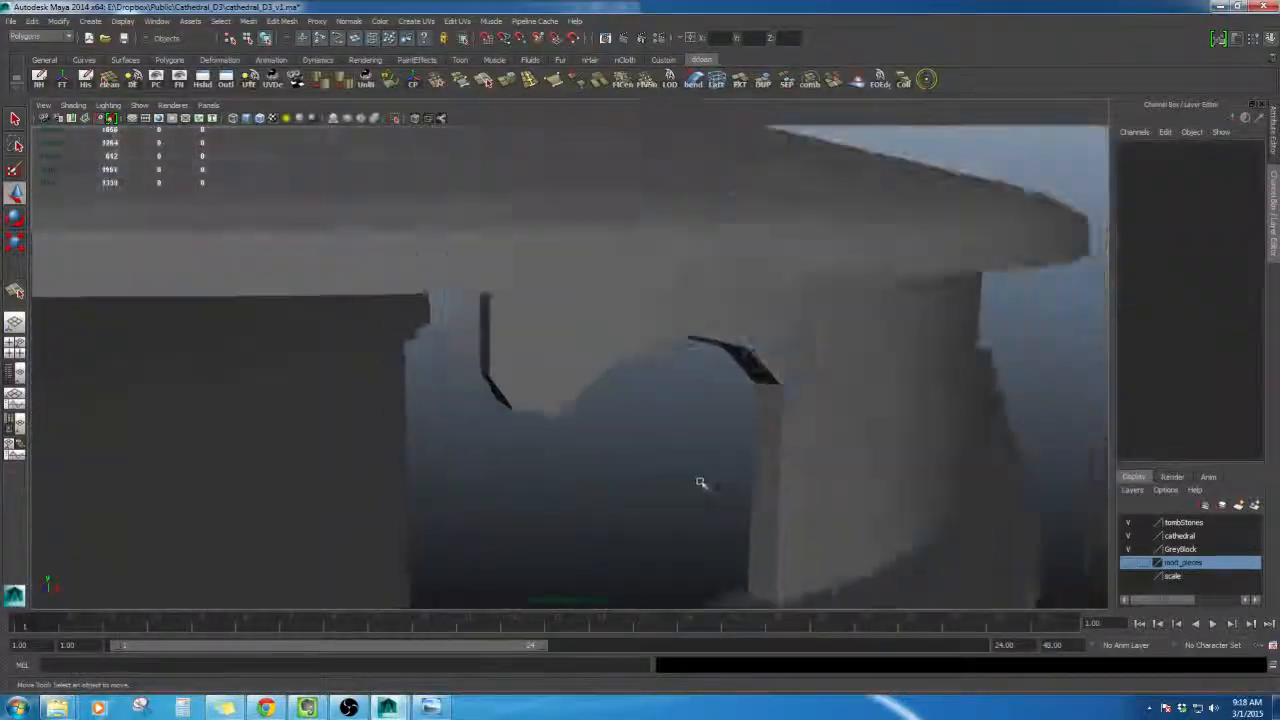
left_click_drag(700, 480, 619, 349, "alt")
left_click(619, 349)
left_click(123, 21)
mouse_move(175, 153)
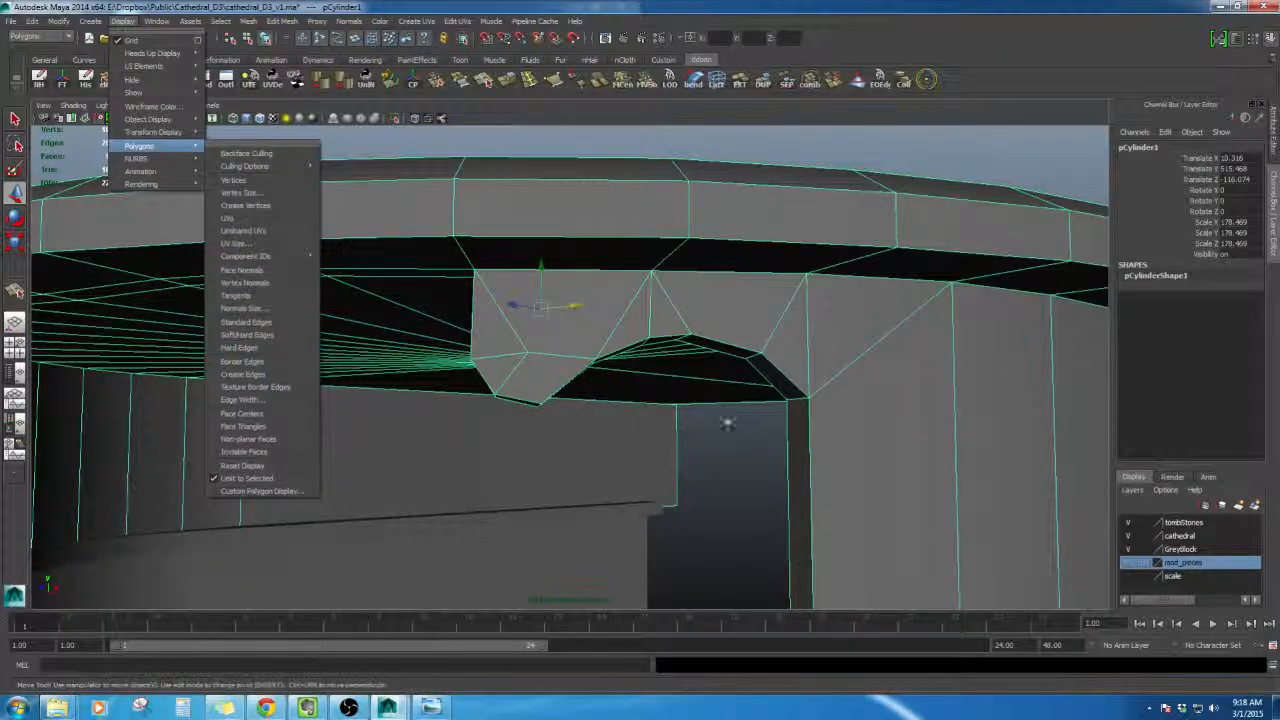
left_click_drag(728, 424, 734, 445, "alt")
left_click(734, 445)
- Select the block and harden the arch's edges with Soften/Harden Edge
right_click(682, 300, "shift")
left_click(680, 300)
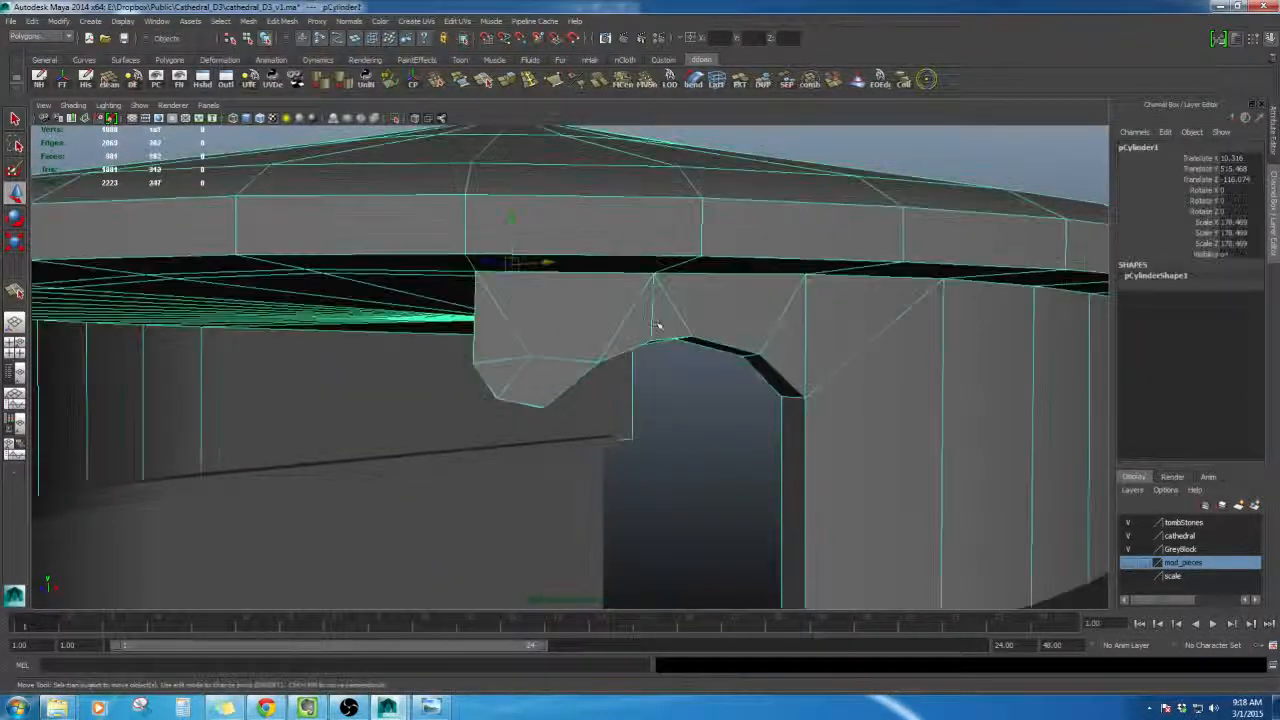
right_click(669, 313, "shift")
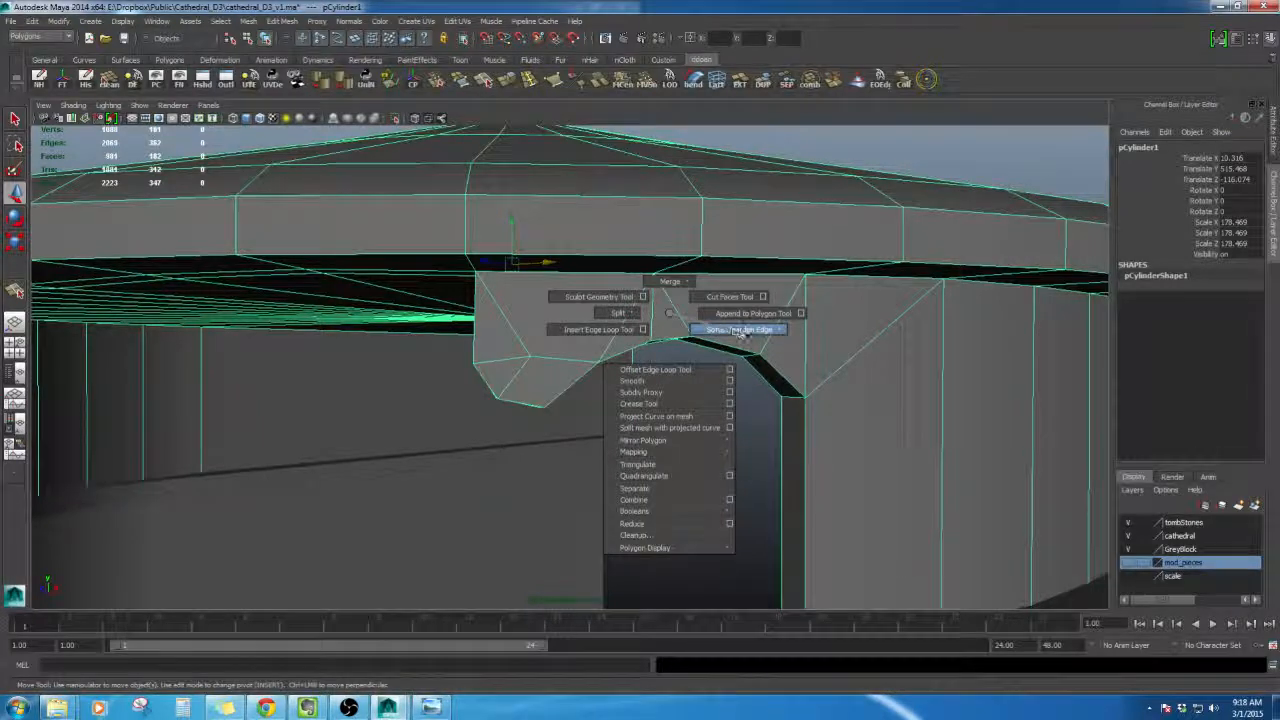
right_click_drag(740, 331, 764, 368, "shift")
left_click_drag(764, 368, 728, 314, "alt")
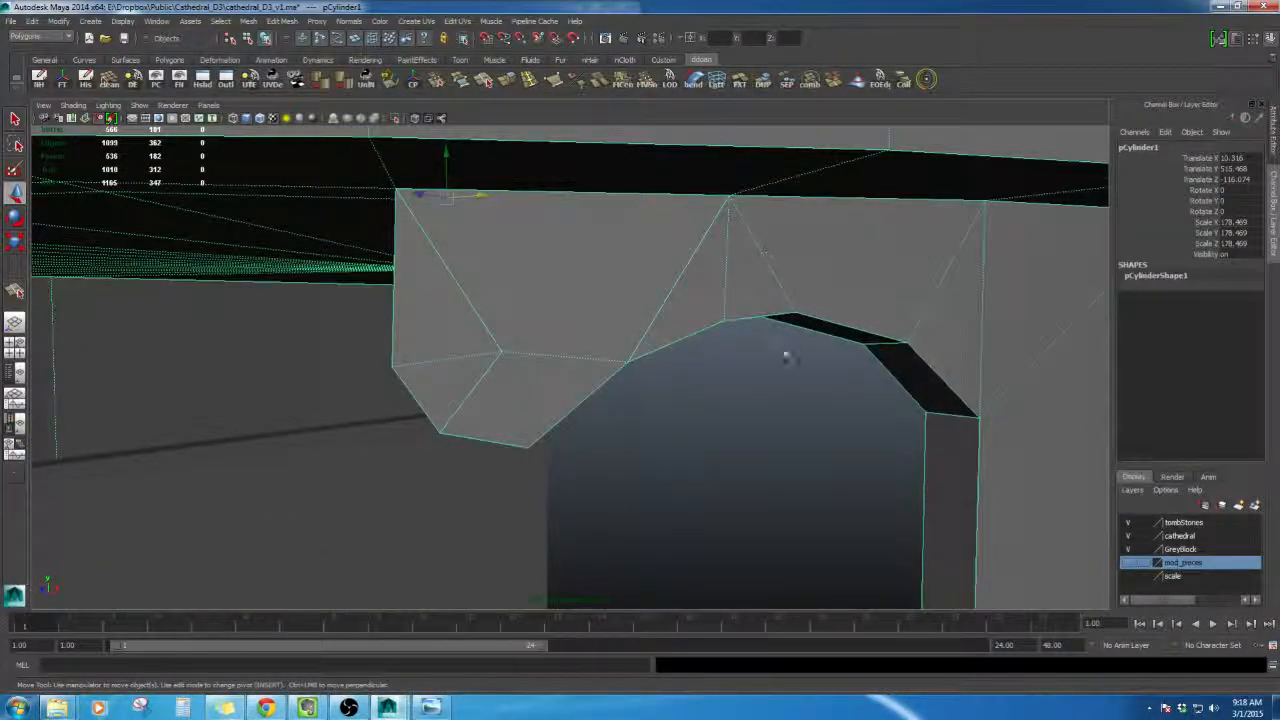
left_click_drag(787, 357, 782, 385, "alt")
right_click_drag(708, 249, 713, 218)
mouse_move(740, 282)
left_mouse_down()
mouse_move(695, 263)
mouse_move(692, 273)
mouse_move(738, 263)
left_mouse_up()
right_click_drag(738, 263, 739, 266, "shift")
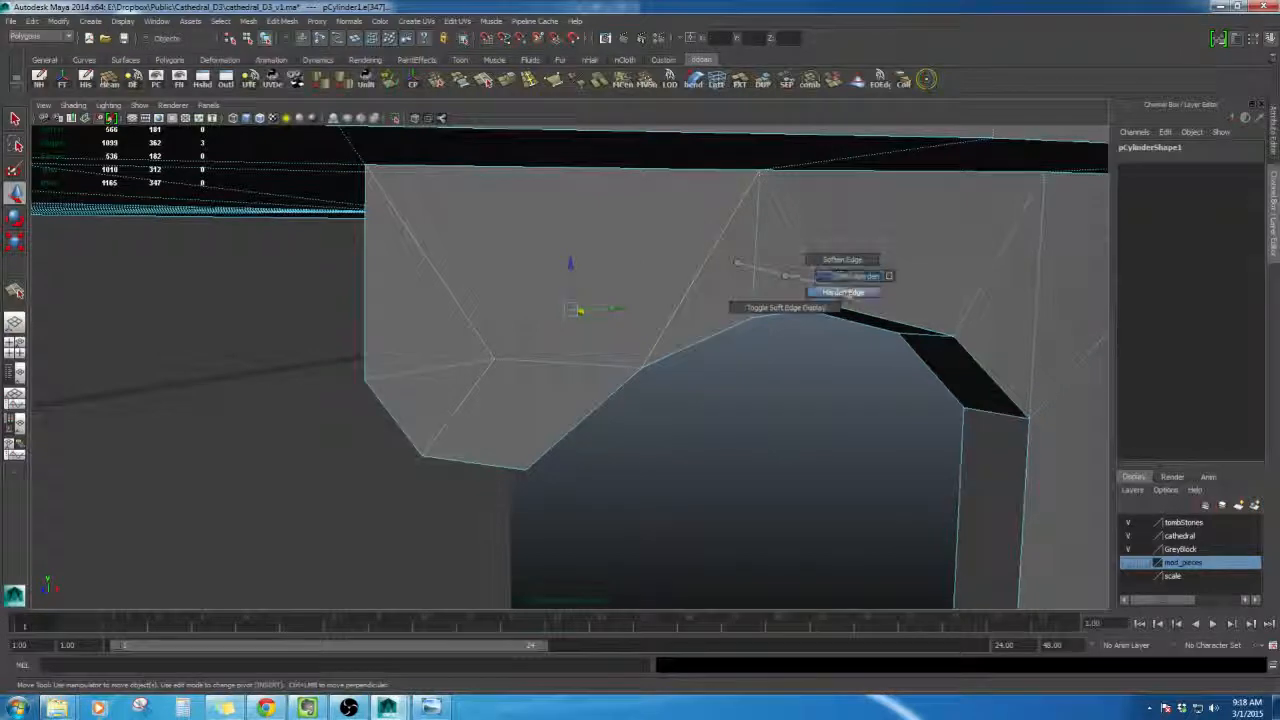
left_click_drag(837, 263, 757, 291, "alt")
- Review the reshaped arch on the tower from several angles, then bring up the reference concept image
right_click_drag(763, 257, 763, 325)
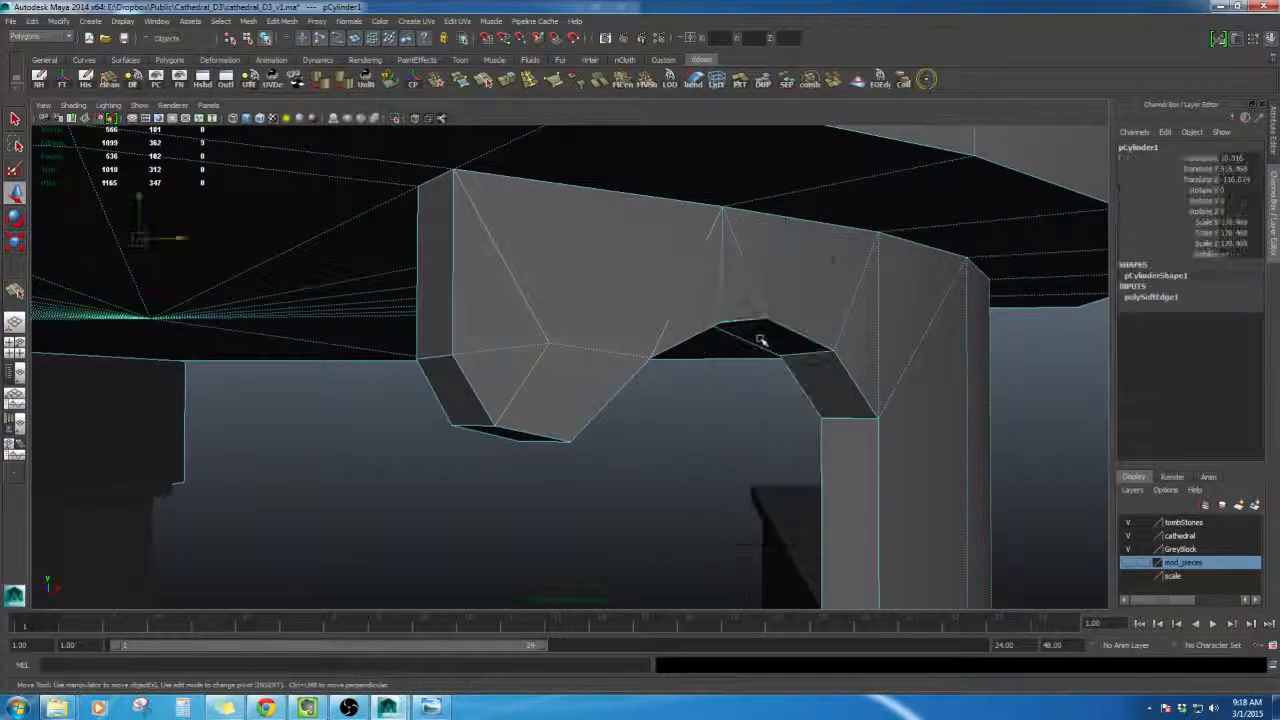
left_click(733, 420)
right_click_drag(720, 425, 625, 437, "alt")
left_click(553, 339)
left_click_drag(625, 437, 569, 407, "alt")
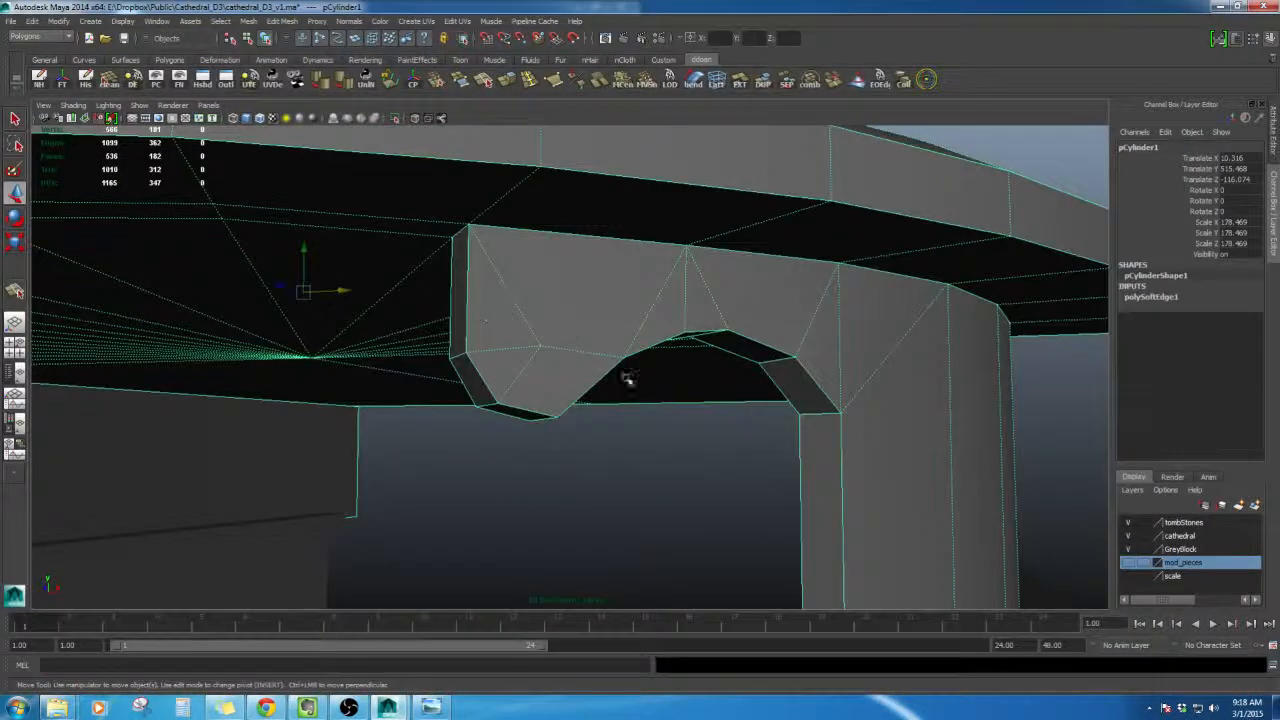
left_click_drag(627, 378, 617, 440, "alt")
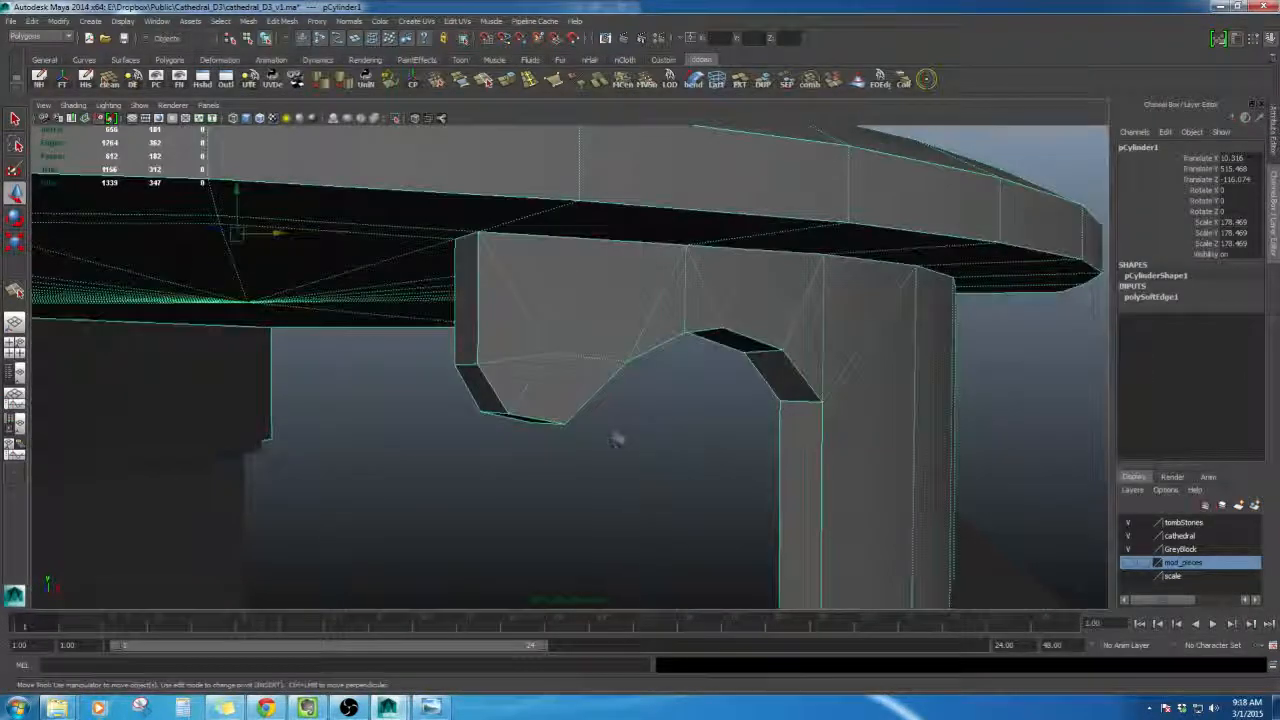
right_click_drag(627, 321, 713, 386, "shift")
left_click(682, 406)
left_click_drag(655, 412, 623, 334, "alt")
scroll(620, 424, "down", 5)
scroll(560, 370, "down", 6)
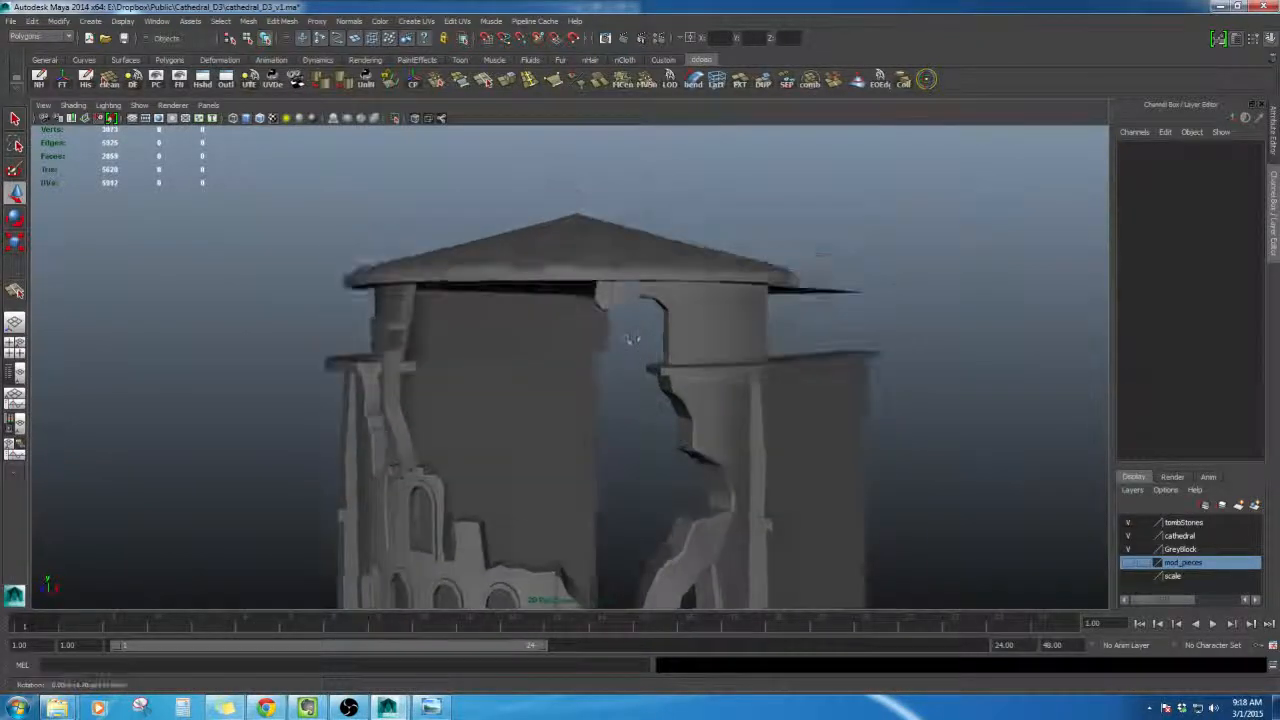
scroll(661, 343, "up", 4)
left_click(431, 707)
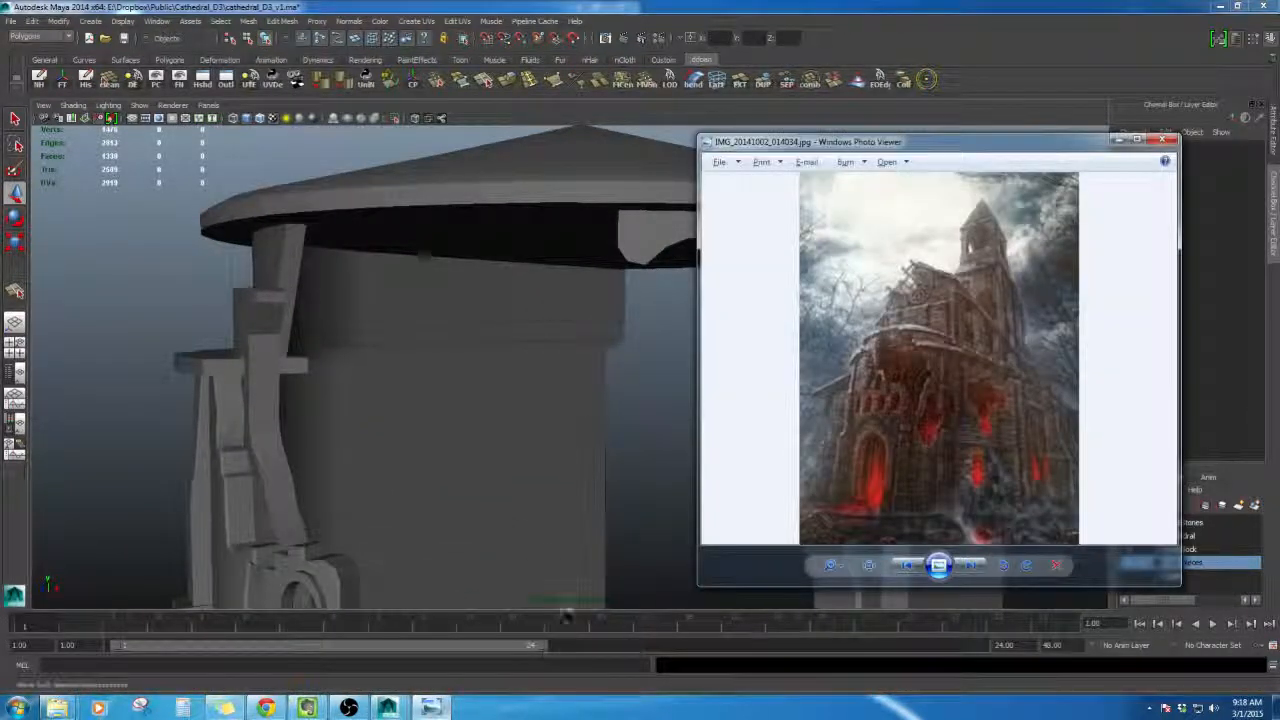
- Orbit beneath the tower's roof and select the roof cylinder to inspect its underside and hanging walls
left_click_drag(590, 418, 586, 506, "alt")
right_click_drag(586, 506, 655, 408, "alt")
left_click(660, 391)
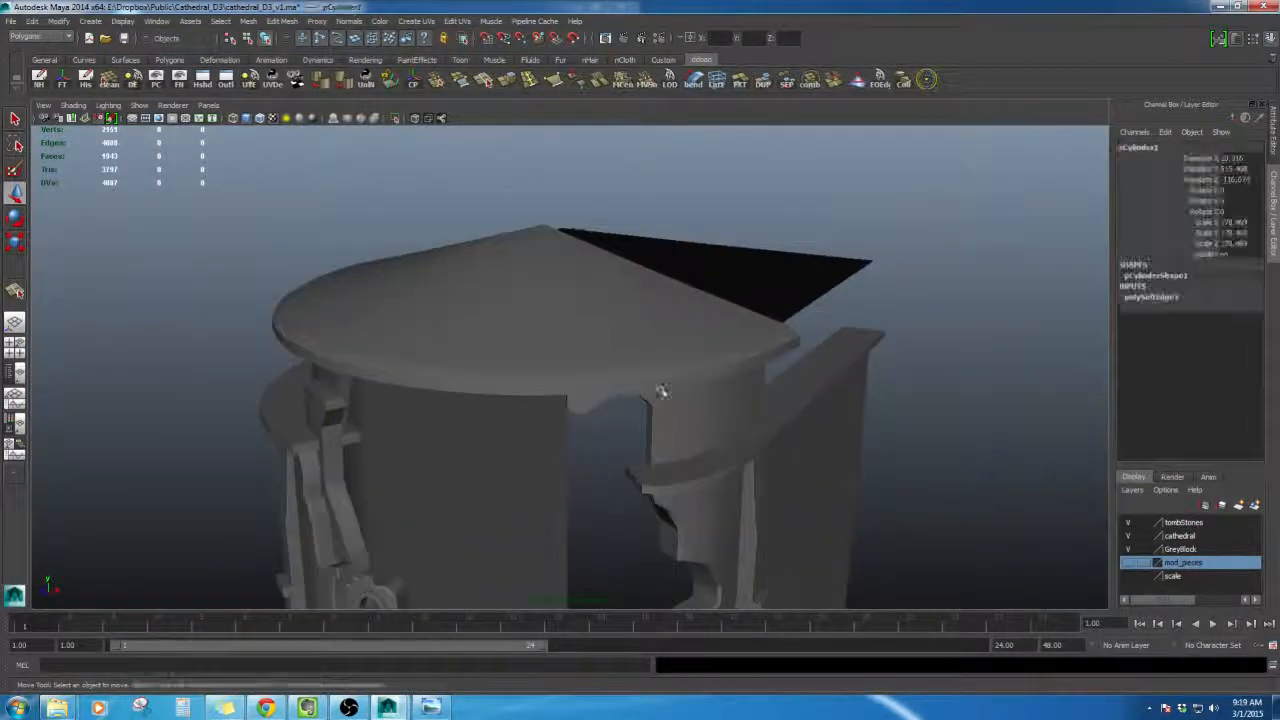
mouse_move(662, 394)
left_mouse_down("alt")
mouse_move(700, 413)
mouse_move(672, 384)
mouse_move(662, 393)
left_mouse_up("alt")
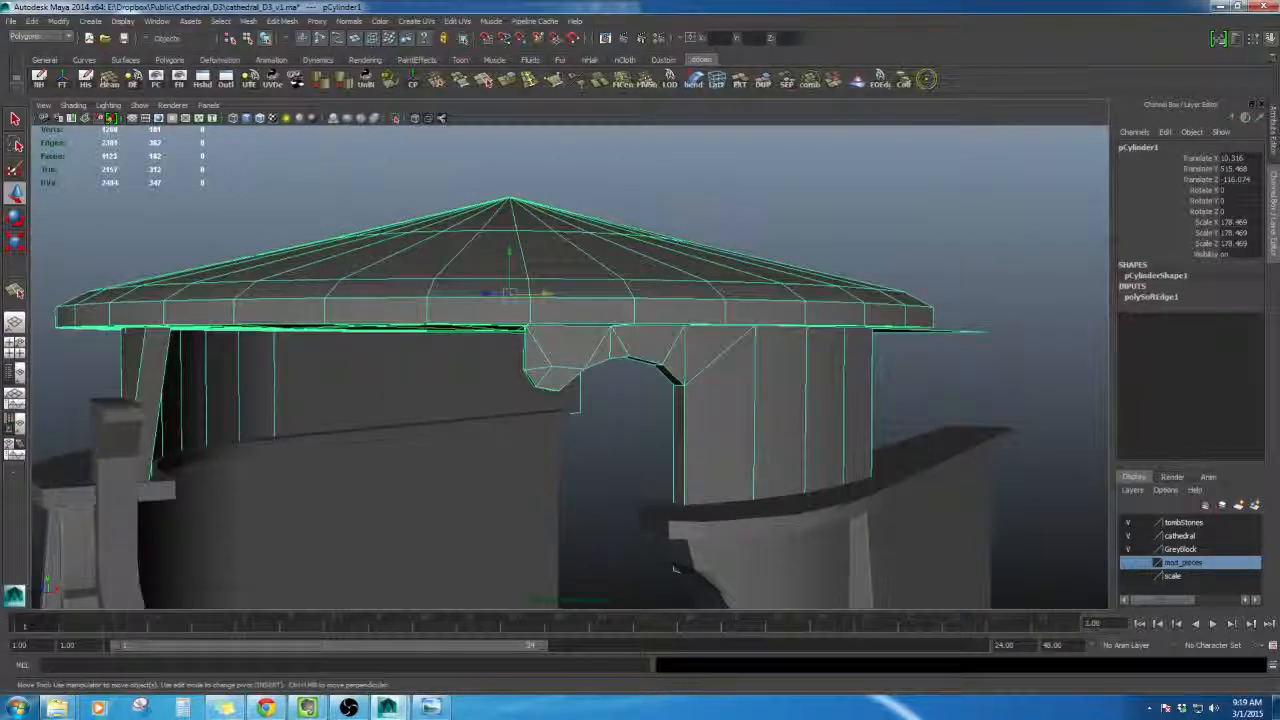
left_click_drag(675, 569, 614, 430, "alt")
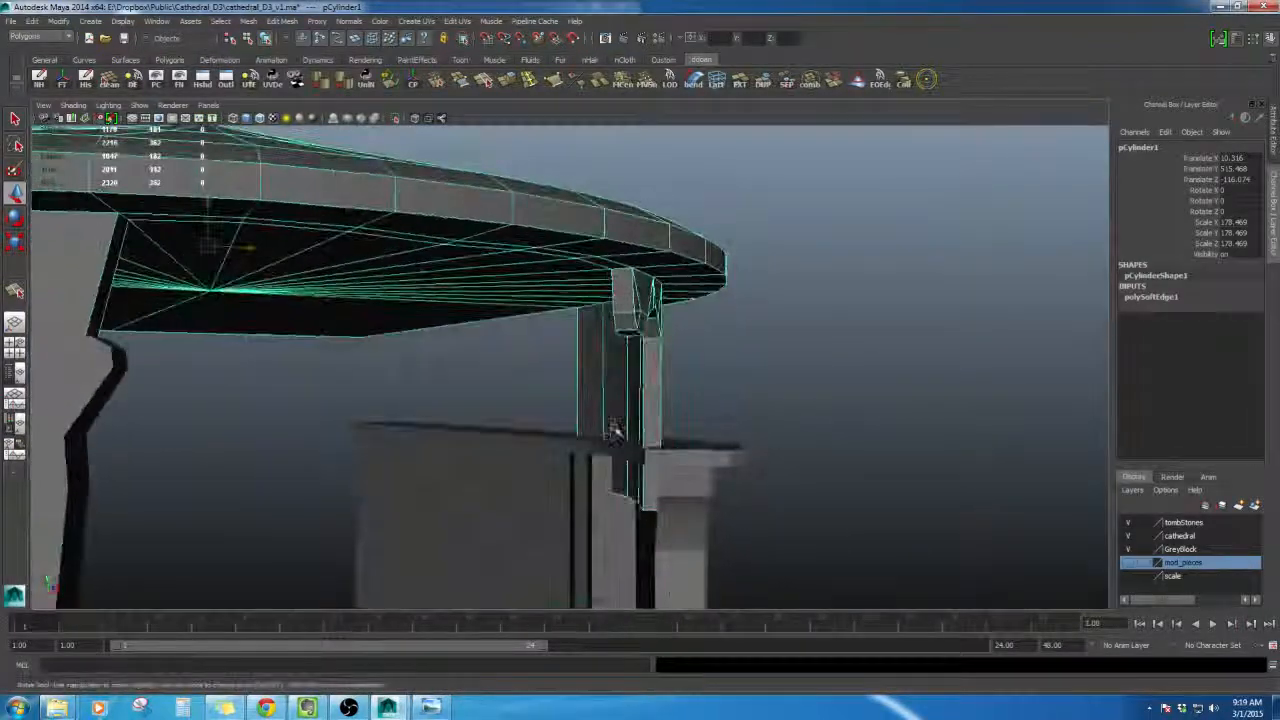
right_click_drag(620, 418, 548, 422)
left_click_drag(502, 449, 690, 540)
left_click_drag(674, 437, 687, 400, "alt")
right_click_drag(690, 367, 700, 434)
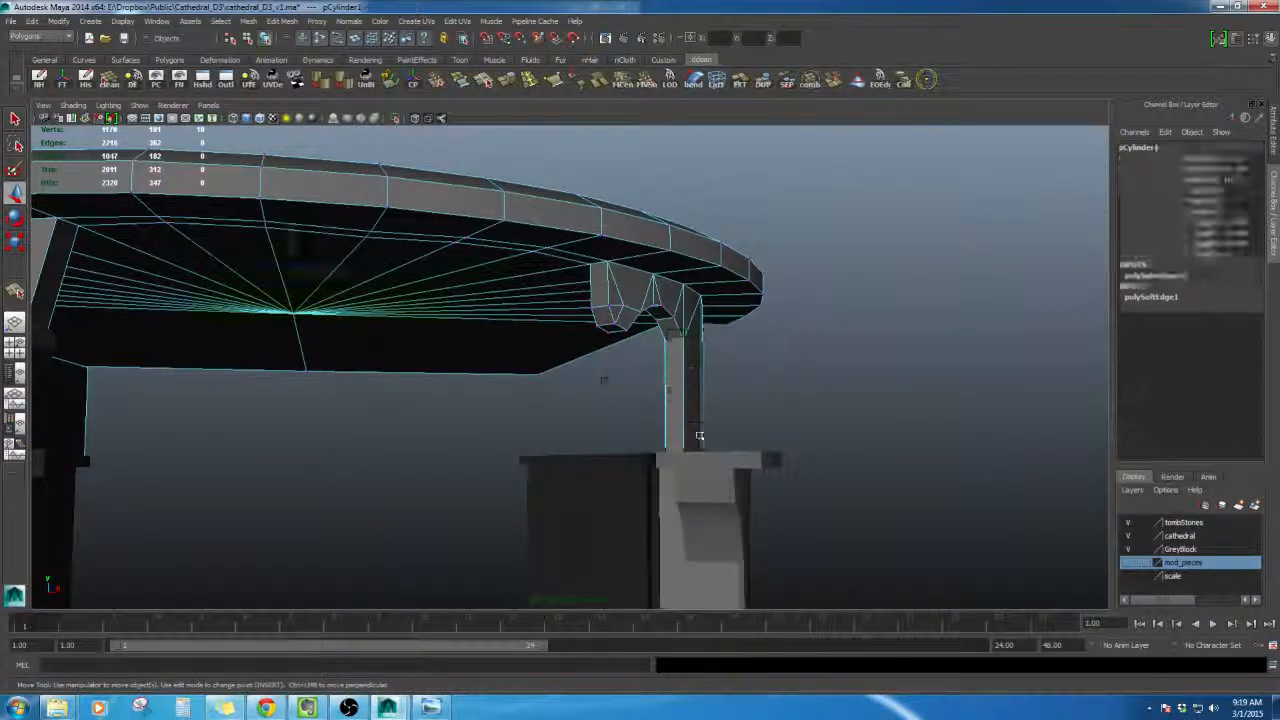
left_click_drag(700, 436, 716, 404, "alt")
- Zoom out to view the whole tower and bring up the reference concept image
scroll(608, 451, "down", 6)
scroll(738, 431, "down", 3)
scroll(688, 430, "up", 5)
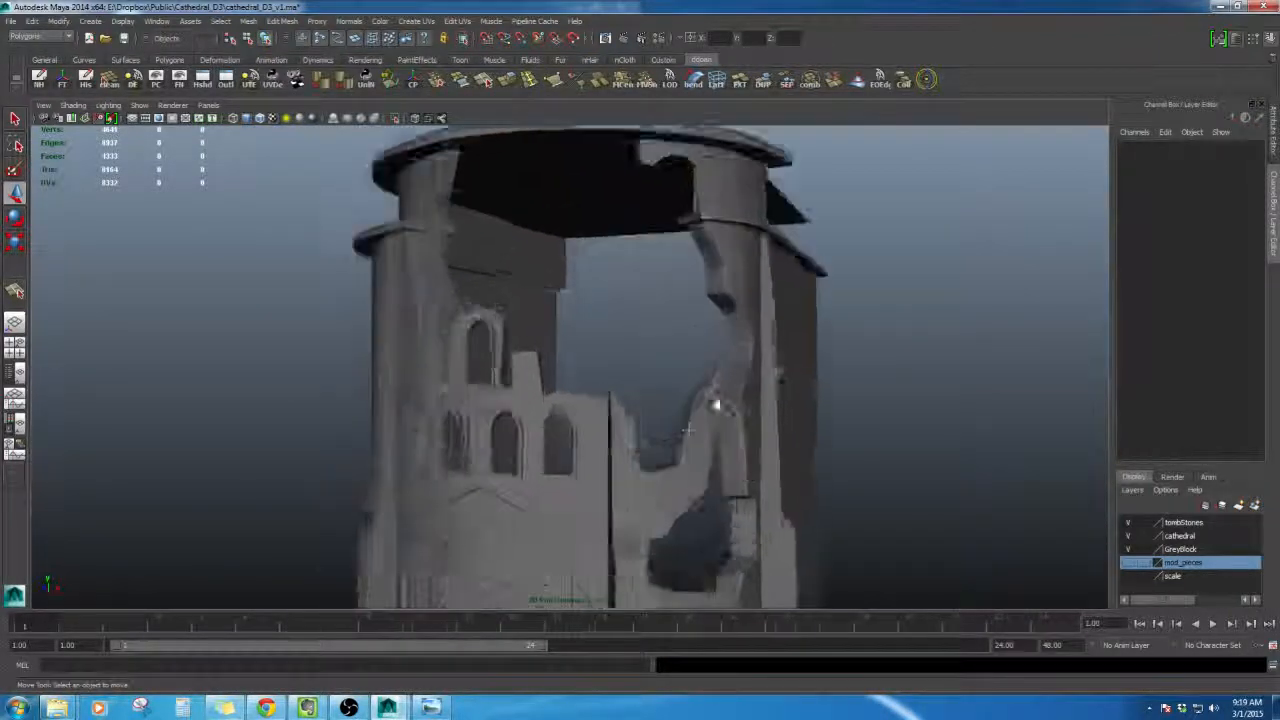
middle_click_drag(716, 404, 709, 492, "alt")
scroll(709, 492, "up", 3)
left_click(432, 706)
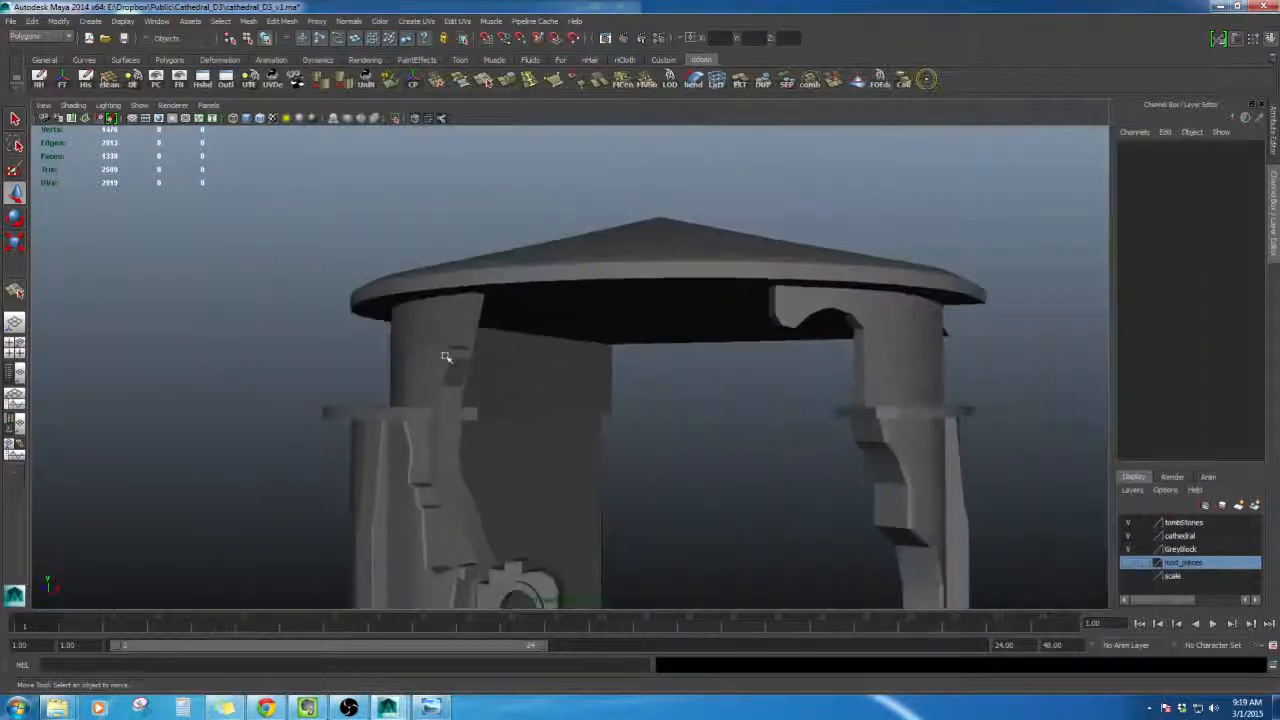
- Focus on the roof piece and cut a diagonal edge across its hanging wall face with Split Polygon
left_click_drag(446, 357, 615, 393, "alt")
left_click(443, 314)
right_click_drag(615, 393, 642, 400, "alt")
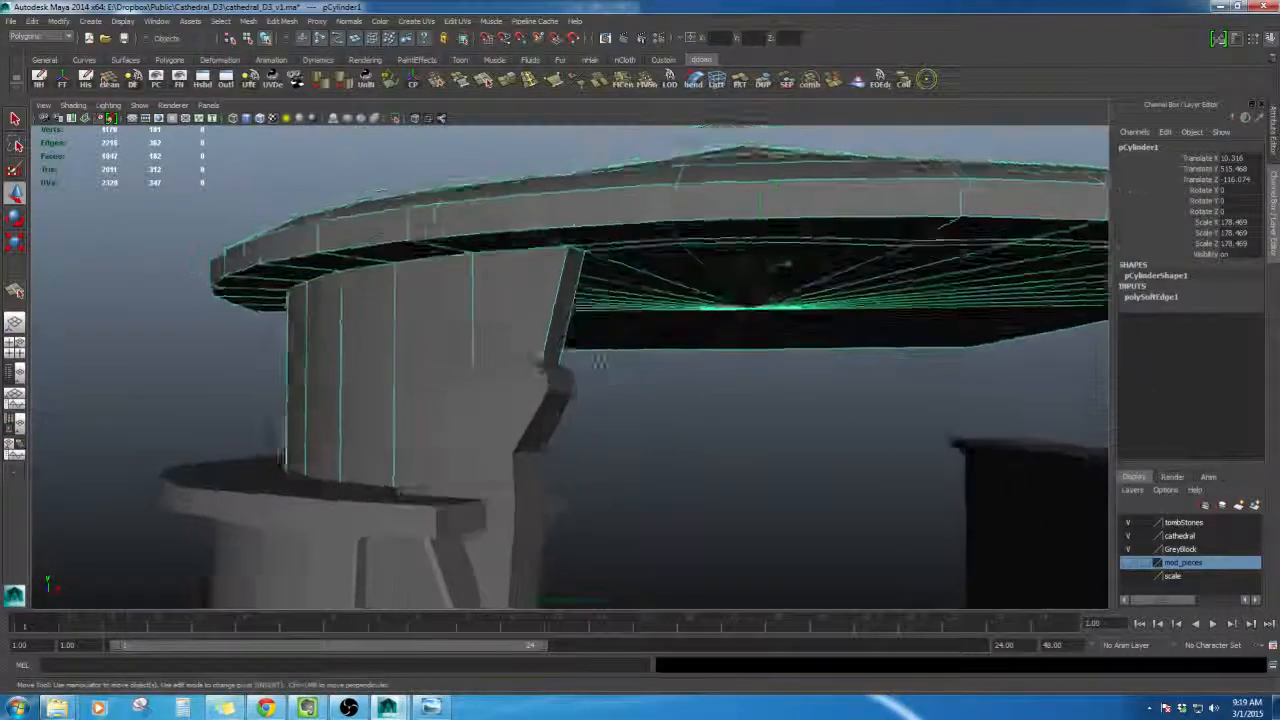
left_click_drag(556, 350, 677, 371, "alt")
key("shift+i")
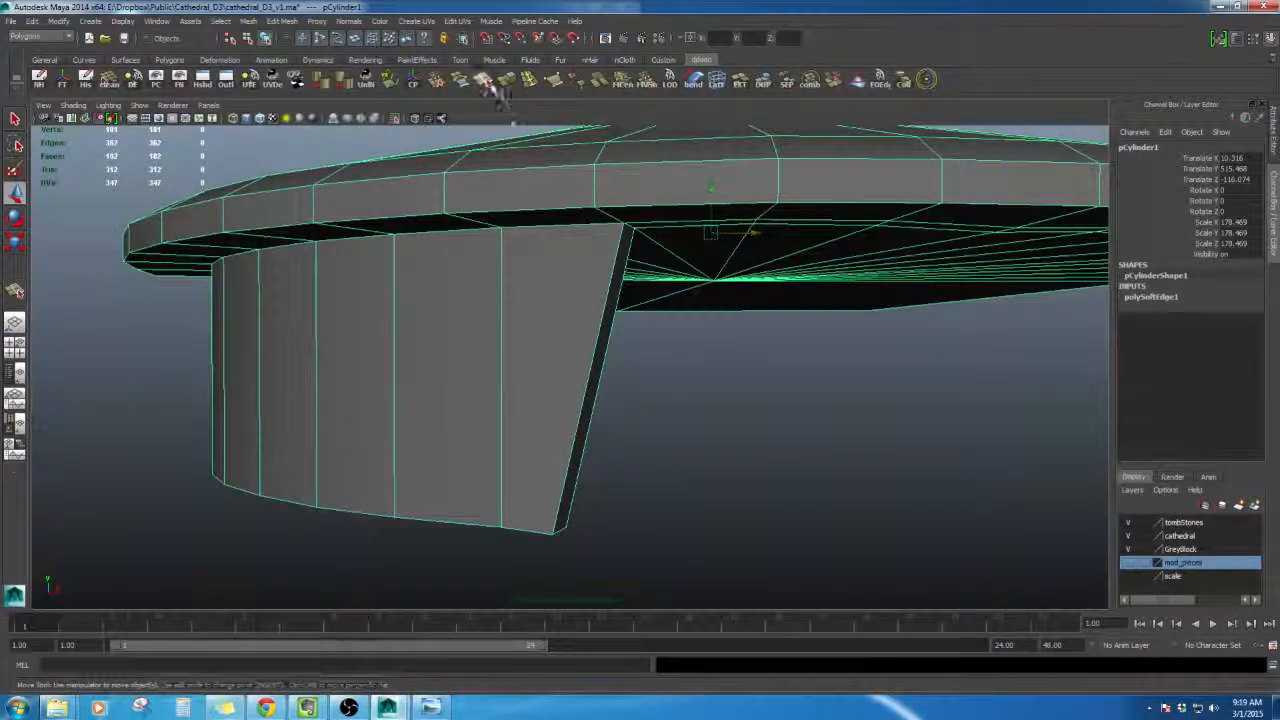
left_click(487, 84)
scroll(614, 289, "up", 3)
left_click_drag(614, 289, 392, 325, "alt")
left_click(505, 277)
left_click_drag(505, 277, 458, 470, "alt")
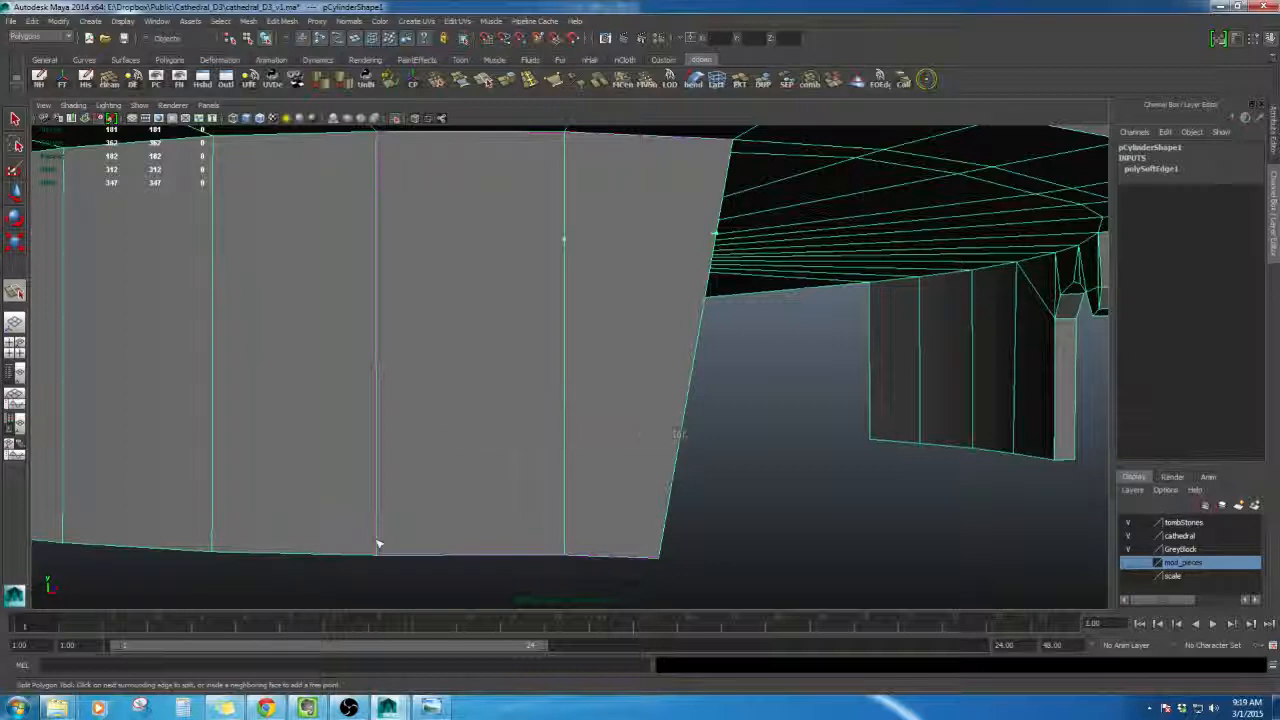
left_click_drag(581, 506, 480, 230, "alt")
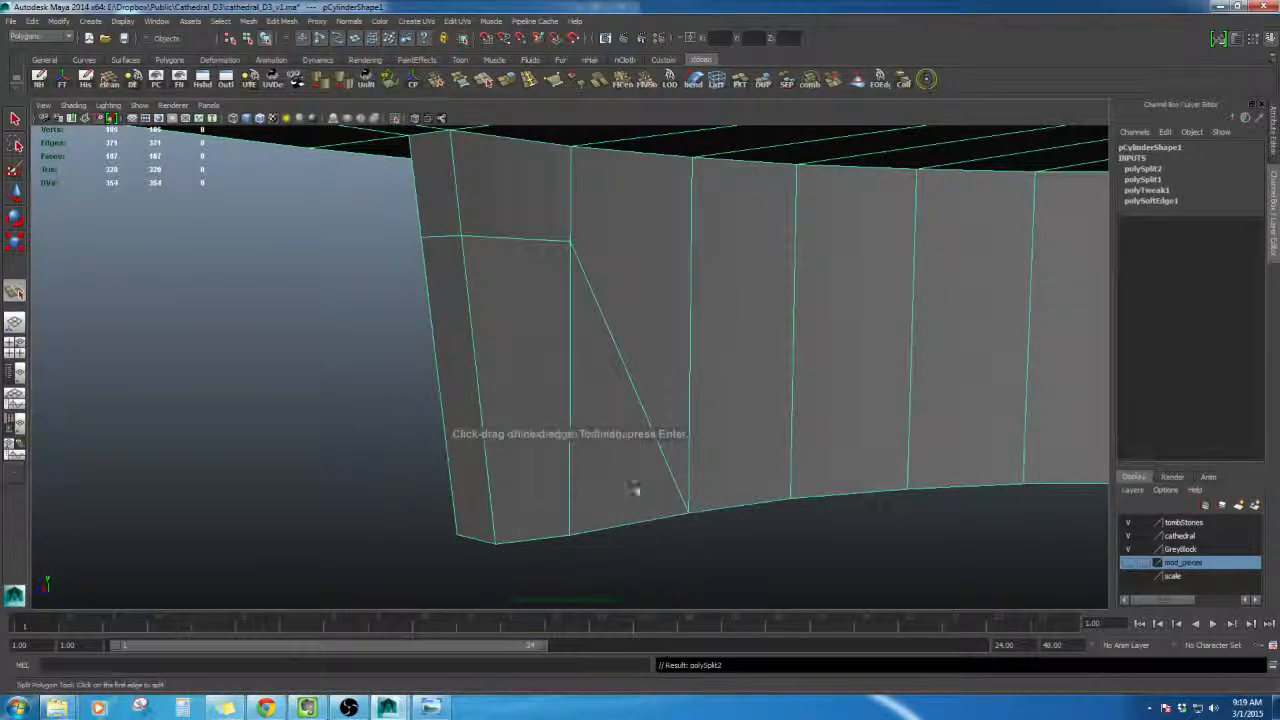
left_click_drag(633, 488, 662, 316, "alt")
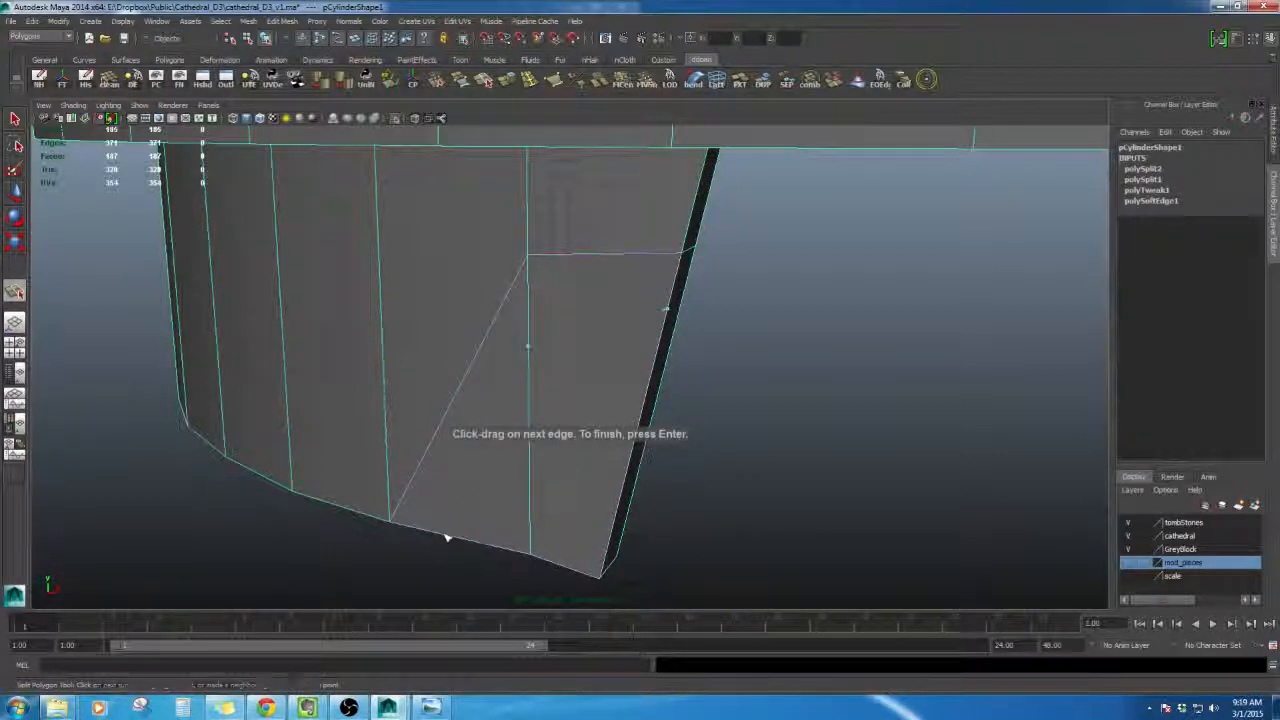
key("Return")
- Add further Split Polygon cuts across the hanging wall face, finishing each cut
left_click_drag(250, 503, 453, 300, "alt")
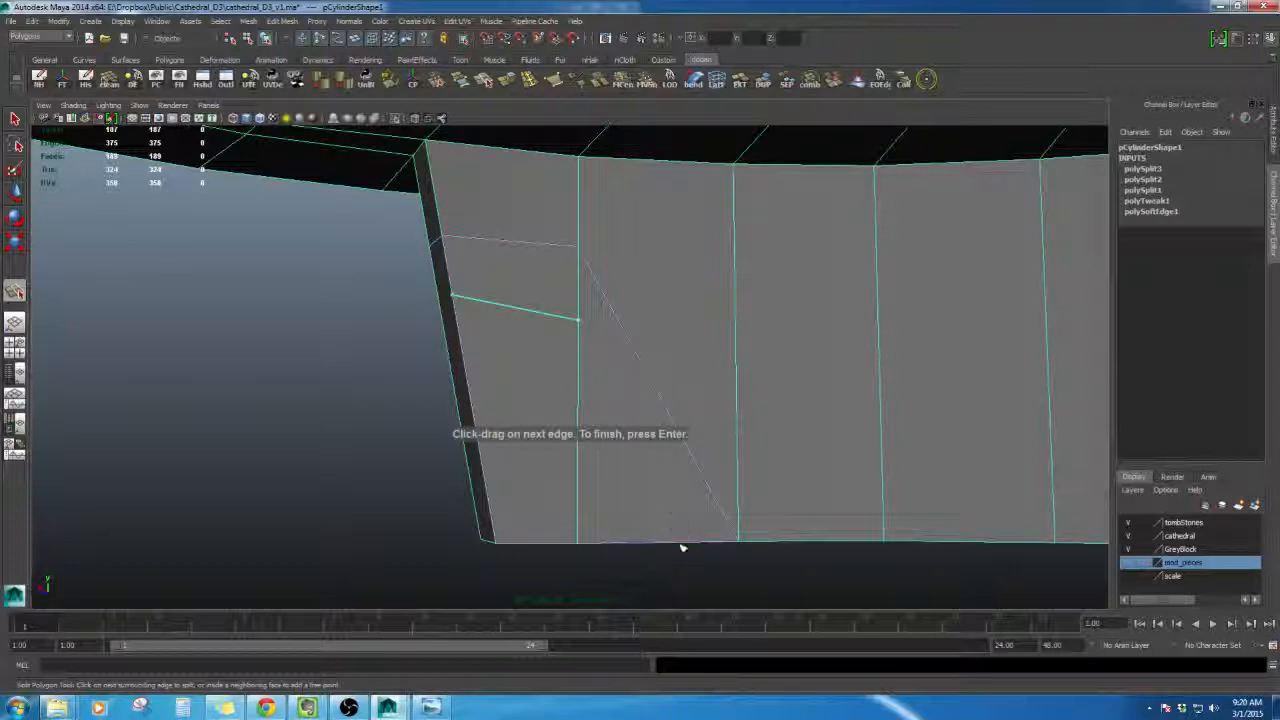
key("Return")
left_click_drag(723, 390, 630, 263, "alt")
right_click_drag(677, 266, 674, 236)
left_click_drag(690, 318, 667, 331, "alt")
left_click(613, 280)
key("Return")
- Move the new vertex on the wall's outer edge upward with the Move tool, then return to object mode
key("w")
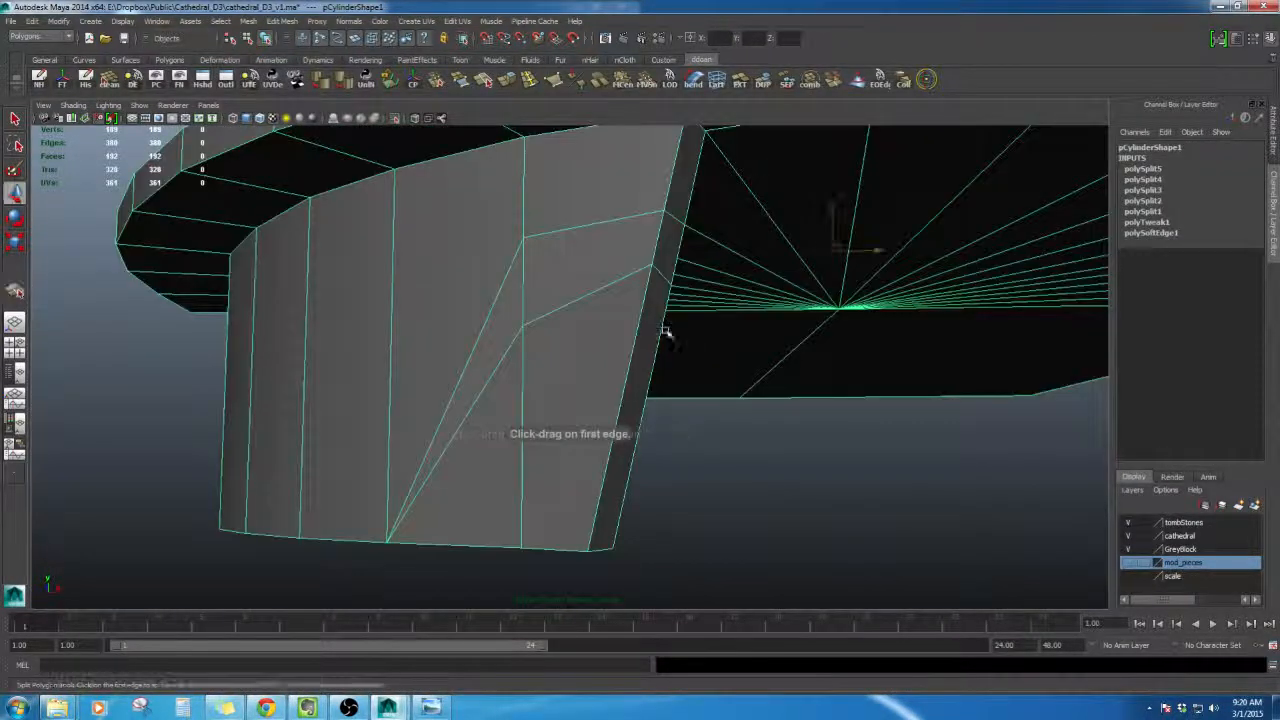
right_click_drag(663, 297, 618, 293)
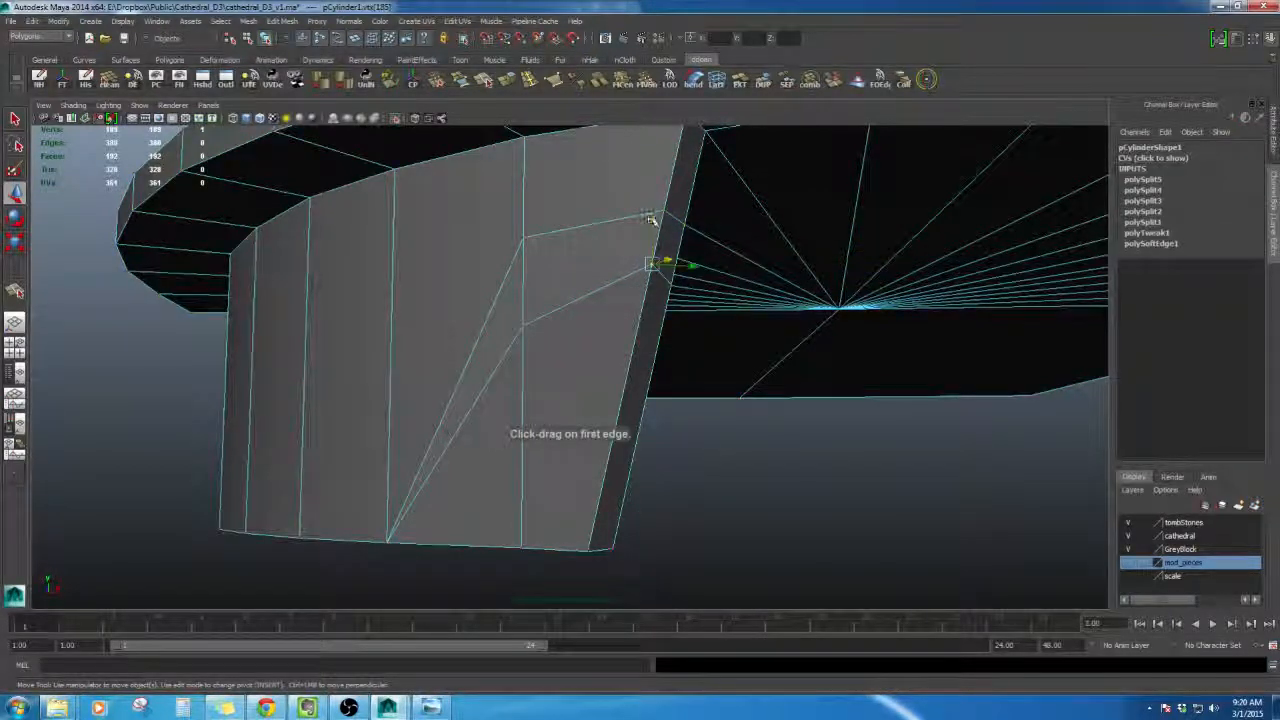
left_click_drag(650, 218, 657, 300, "alt")
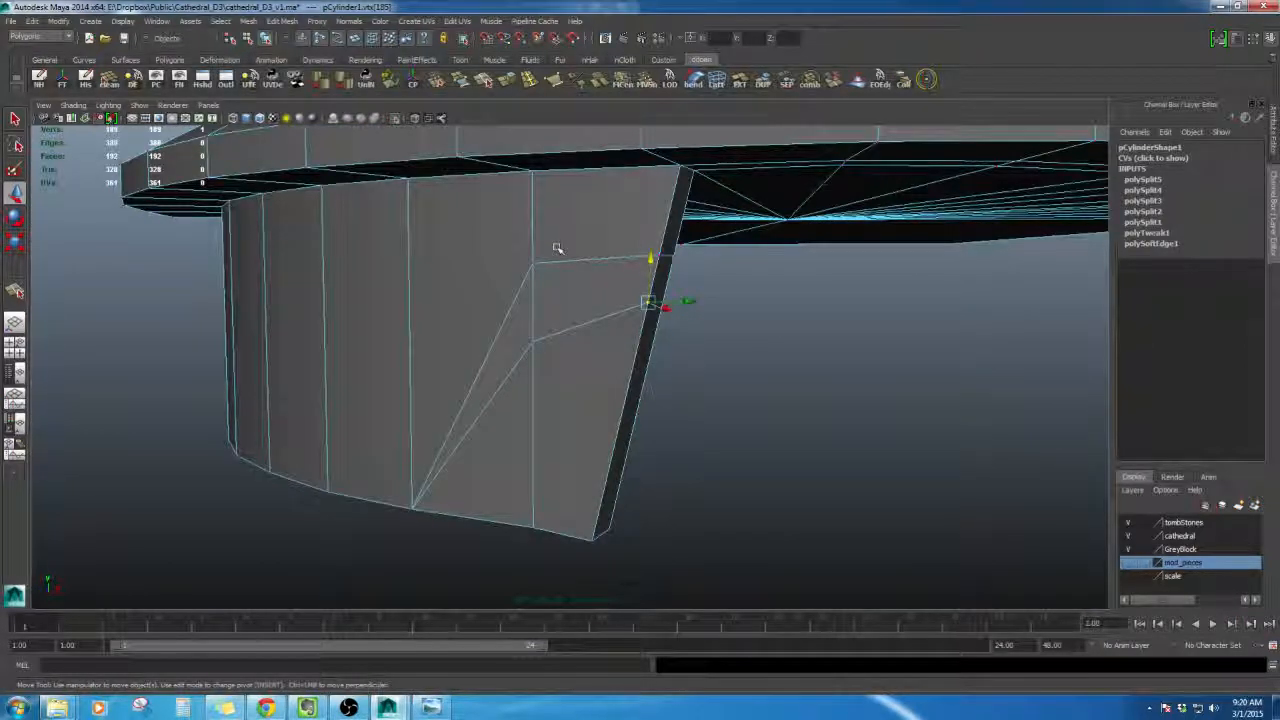
key("F8")
left_click(743, 371)
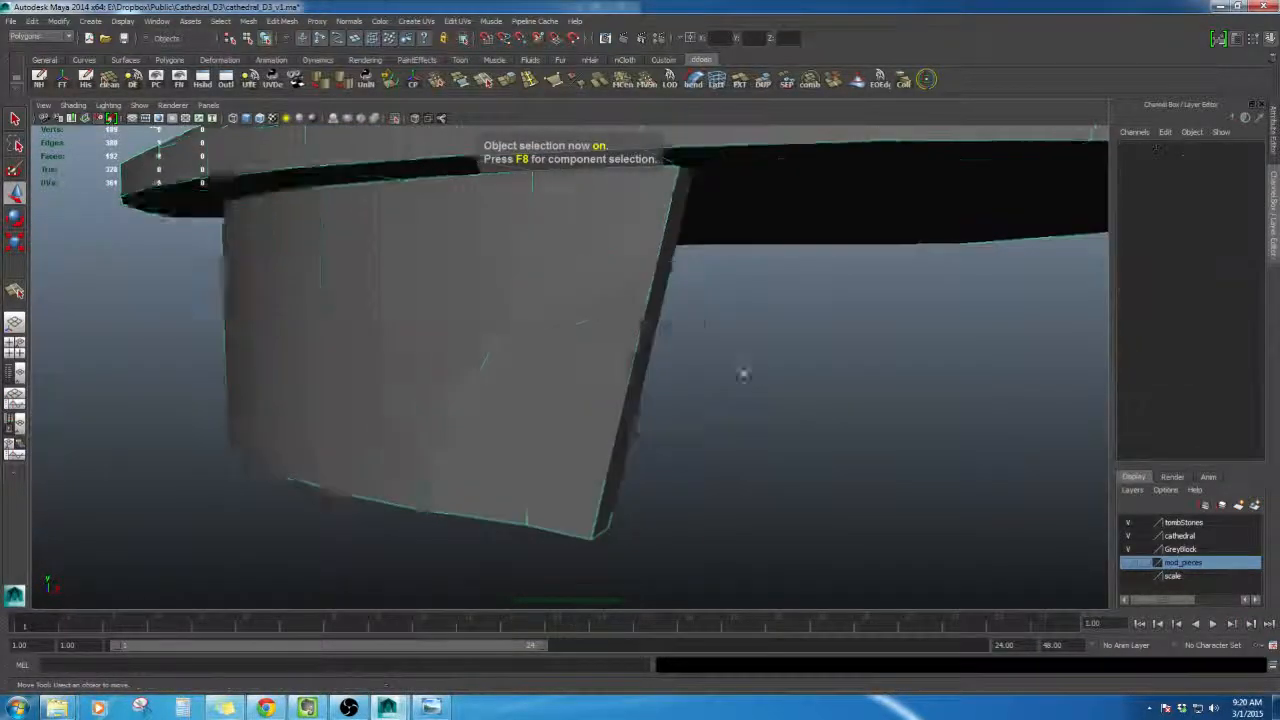
- Select the split vertices on the hanging wall and reposition them to shape a broken outline
scroll(743, 371, "up", 4)
left_click(654, 306)
left_click_drag(654, 306, 703, 308, "alt")
right_click_drag(703, 304, 703, 264)
scroll(703, 264, "down", 3)
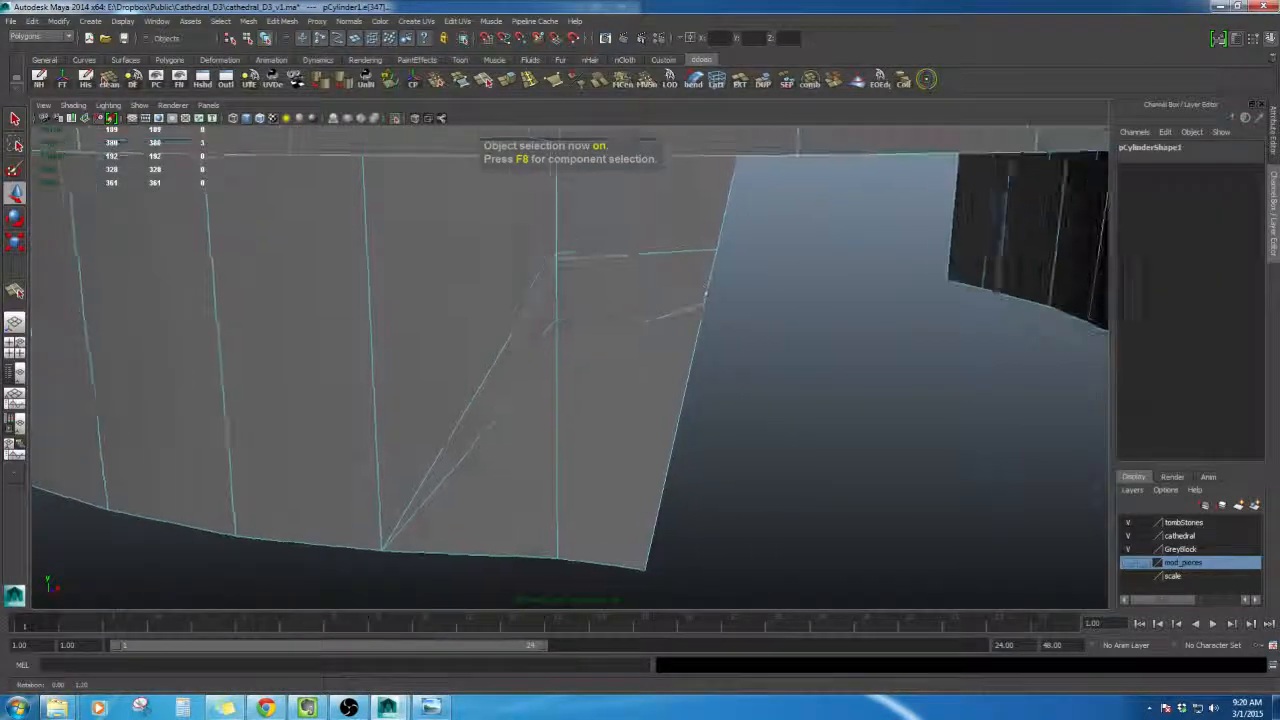
double_click(629, 260)
left_click_drag(650, 322, 650, 267, "alt")
double_click(444, 323, "shift")
right_click(650, 267, "shift")
right_click_drag(650, 267, 702, 288, "shift")
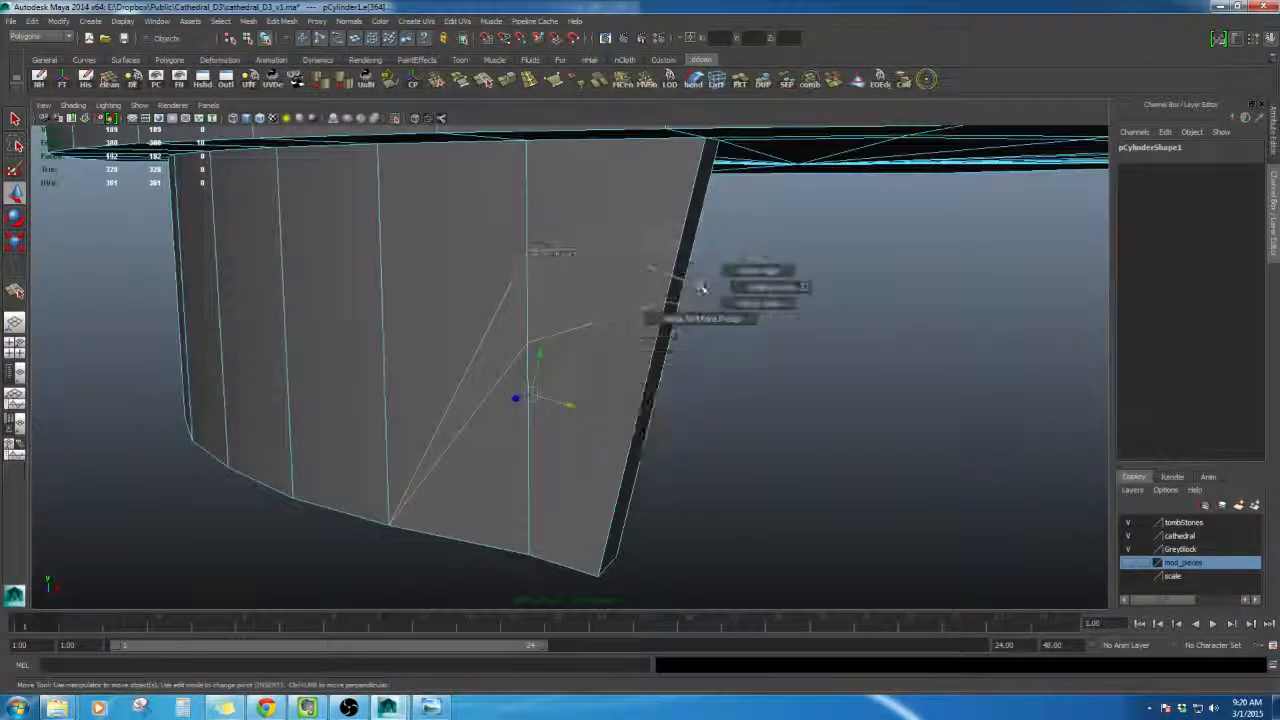
left_click_drag(647, 314, 668, 308, "alt")
right_click_drag(644, 312, 653, 297)
scroll(653, 298, "down", 3)
left_click_drag(653, 298, 533, 492, "alt")
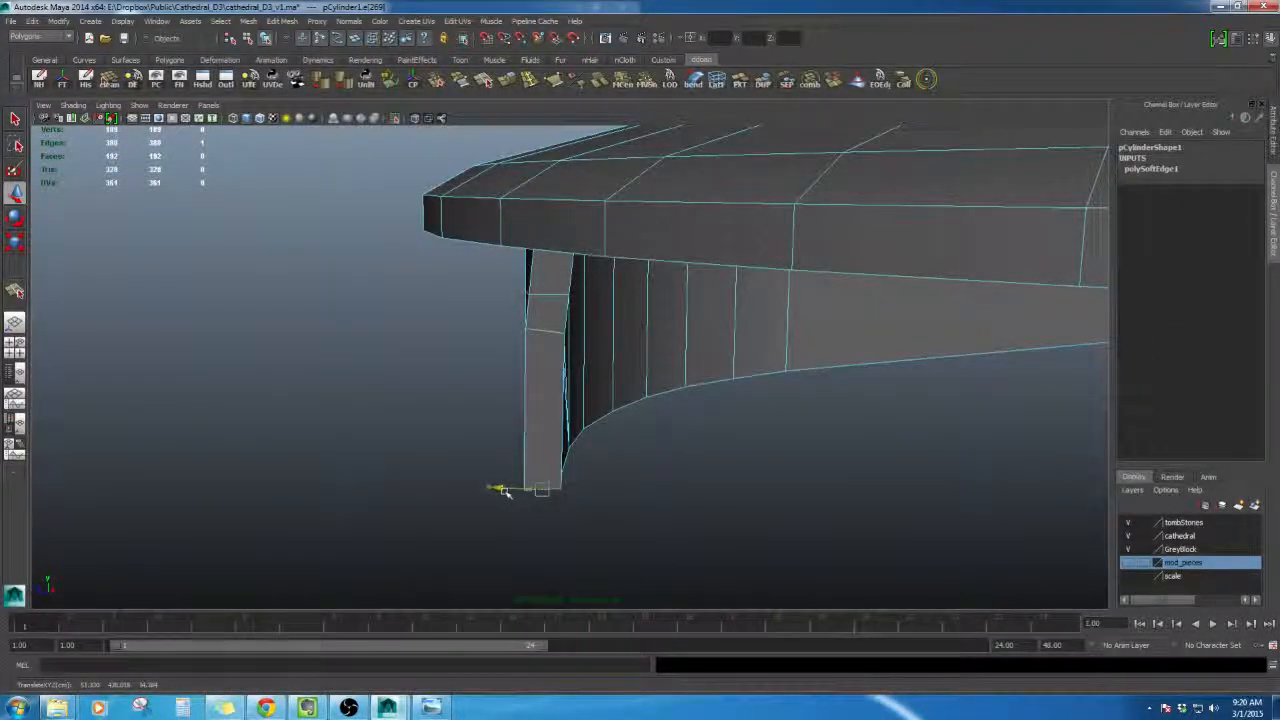
mouse_move(504, 492)
left_mouse_down("alt")
mouse_move(500, 463)
mouse_move(520, 480)
mouse_move(509, 514)
mouse_move(515, 505)
left_mouse_up("alt")
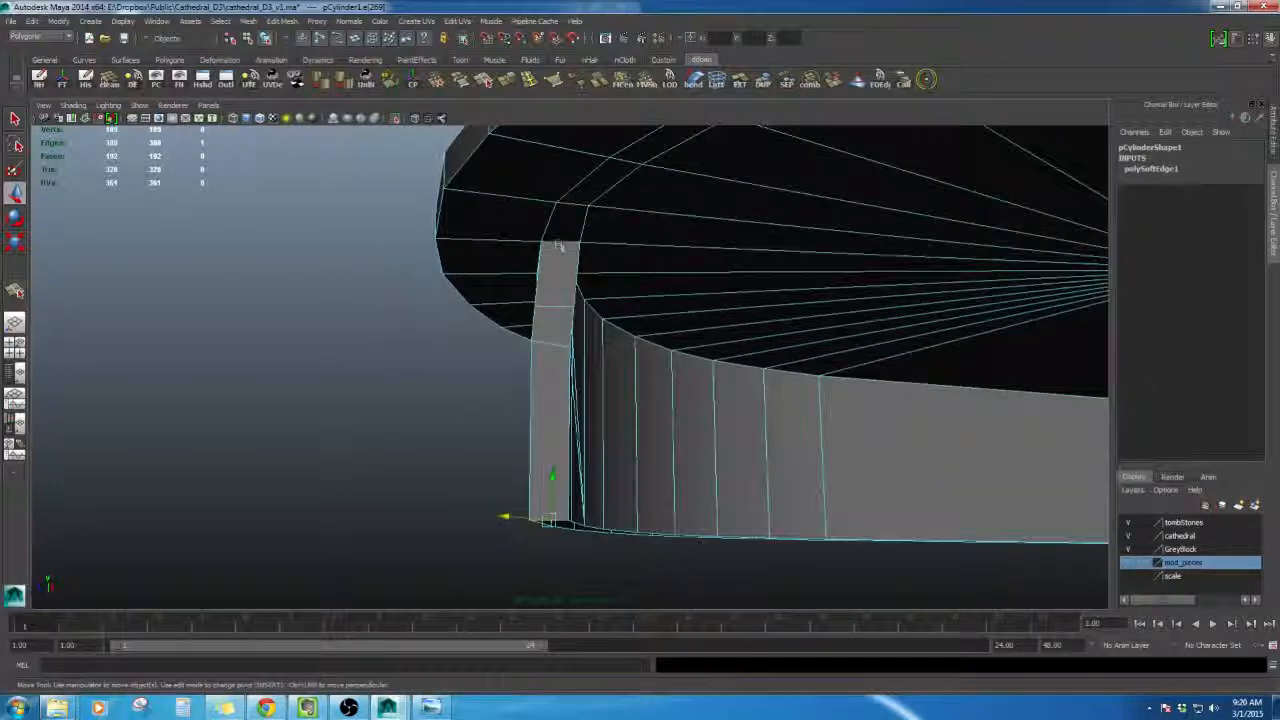
- Move the vertices along the wall's outer edge inward to carve a notched break
left_click(559, 244)
left_click_drag(578, 262, 609, 268, "alt")
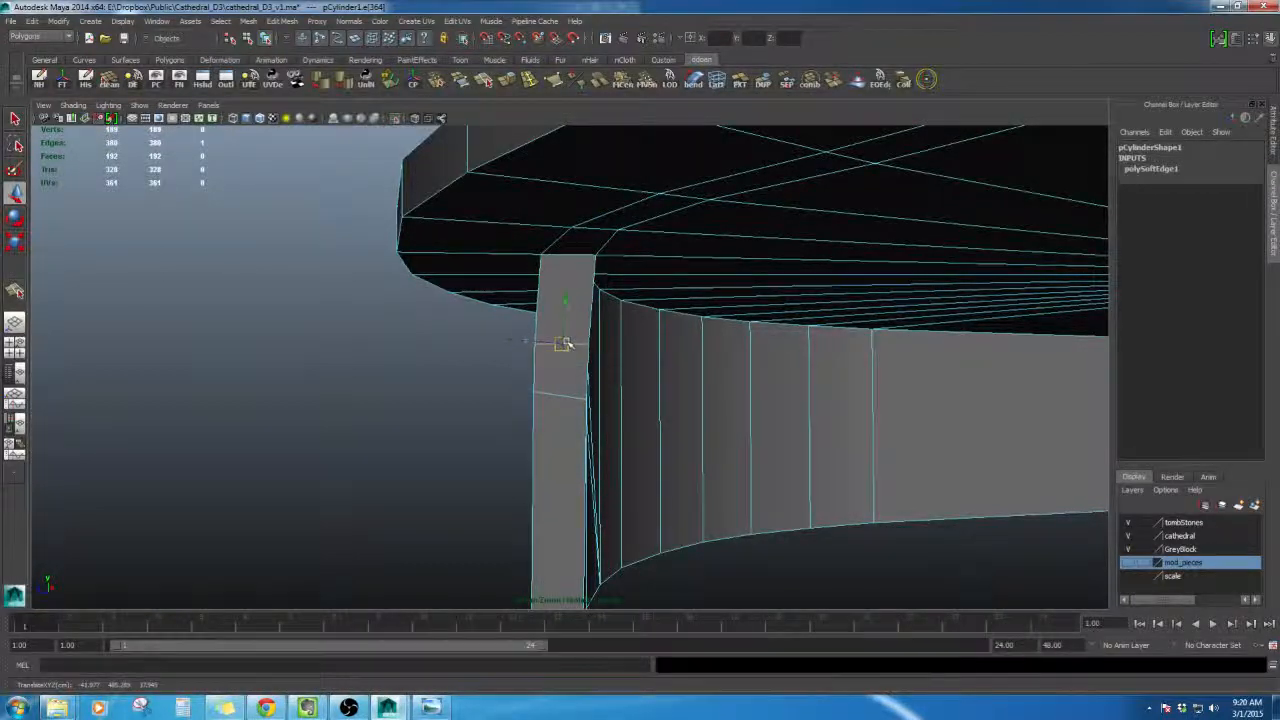
left_click_drag(563, 343, 676, 410, "alt")
right_click(620, 405)
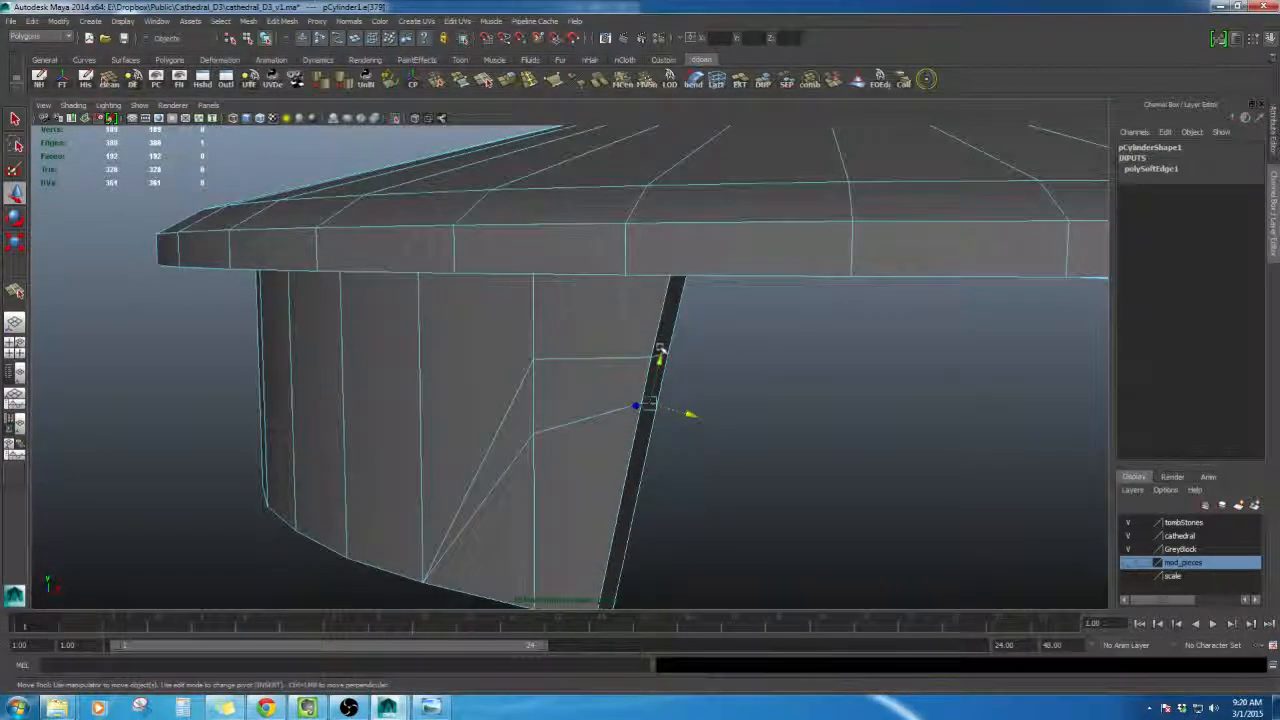
left_click_drag(658, 352, 678, 376, "alt")
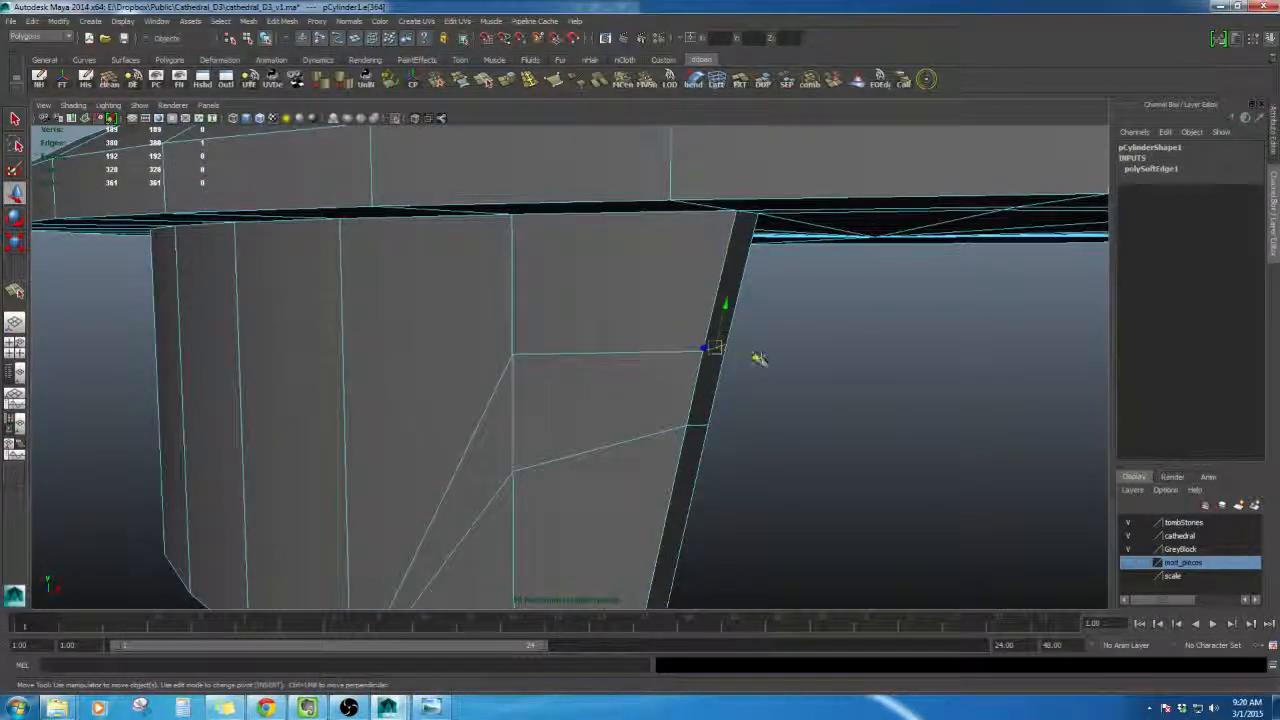
left_click_drag(759, 358, 743, 393, "alt")
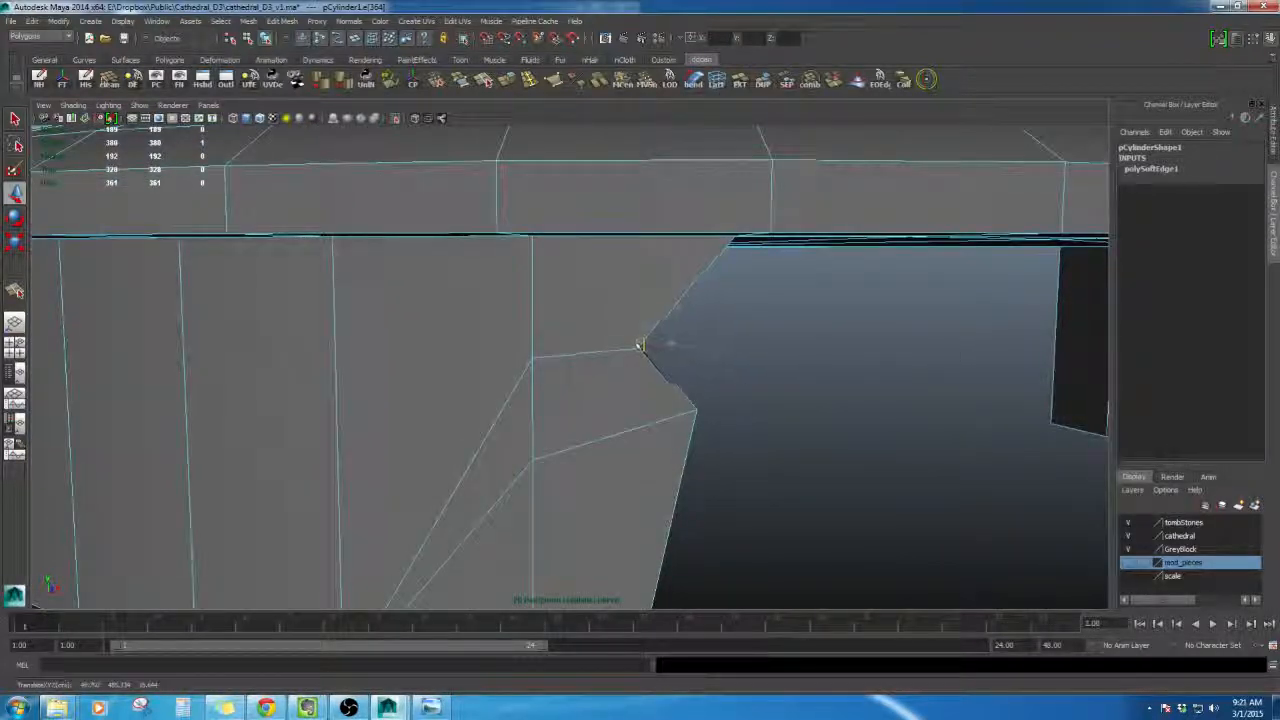
left_click_drag(625, 335, 717, 397, "alt")
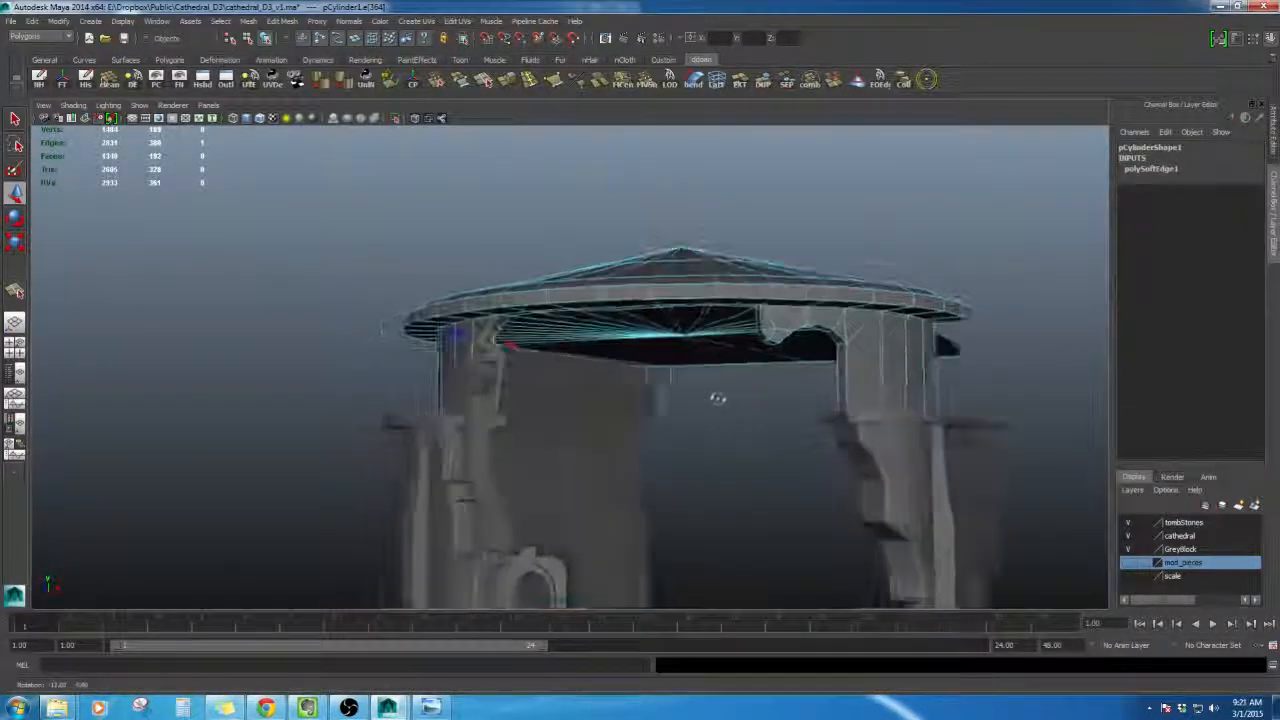
- Return to object mode, orbit around the tower, and bring up the reference concept image
right_click(805, 318)
right_click_drag(808, 388, 810, 388)
left_click(970, 384)
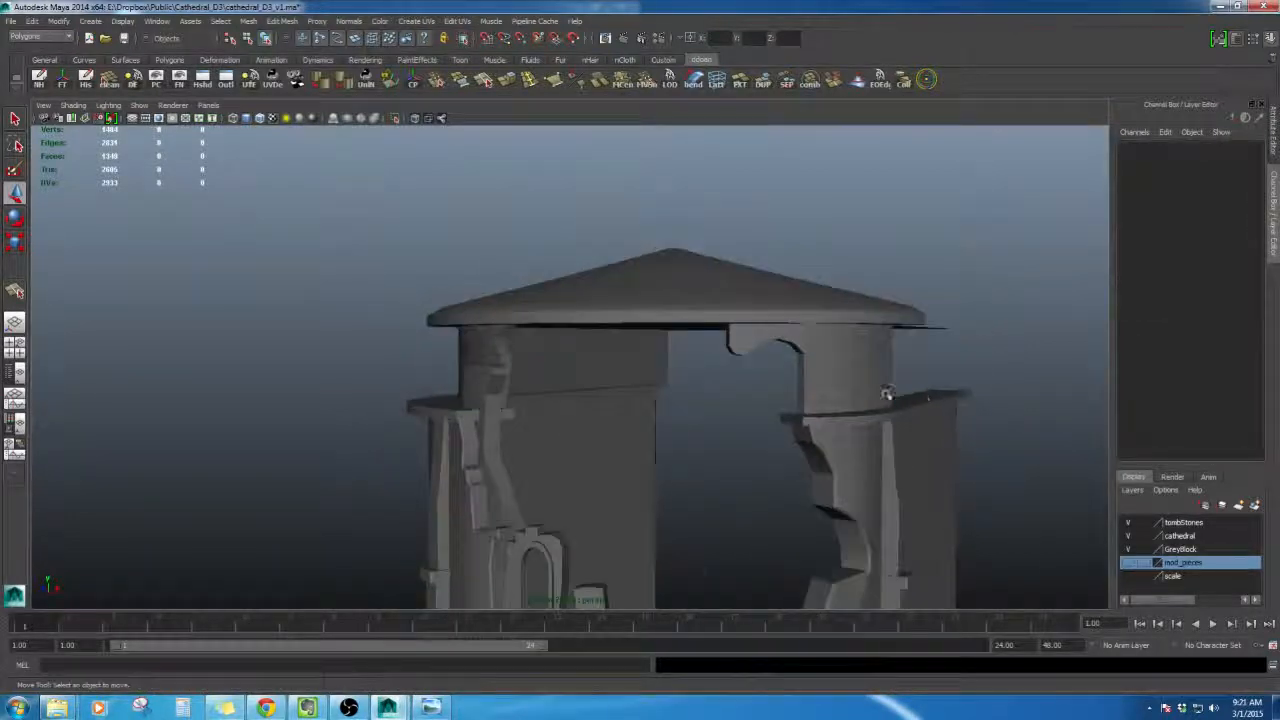
left_click_drag(886, 394, 847, 329, "alt")
right_click_drag(847, 329, 598, 520, "alt")
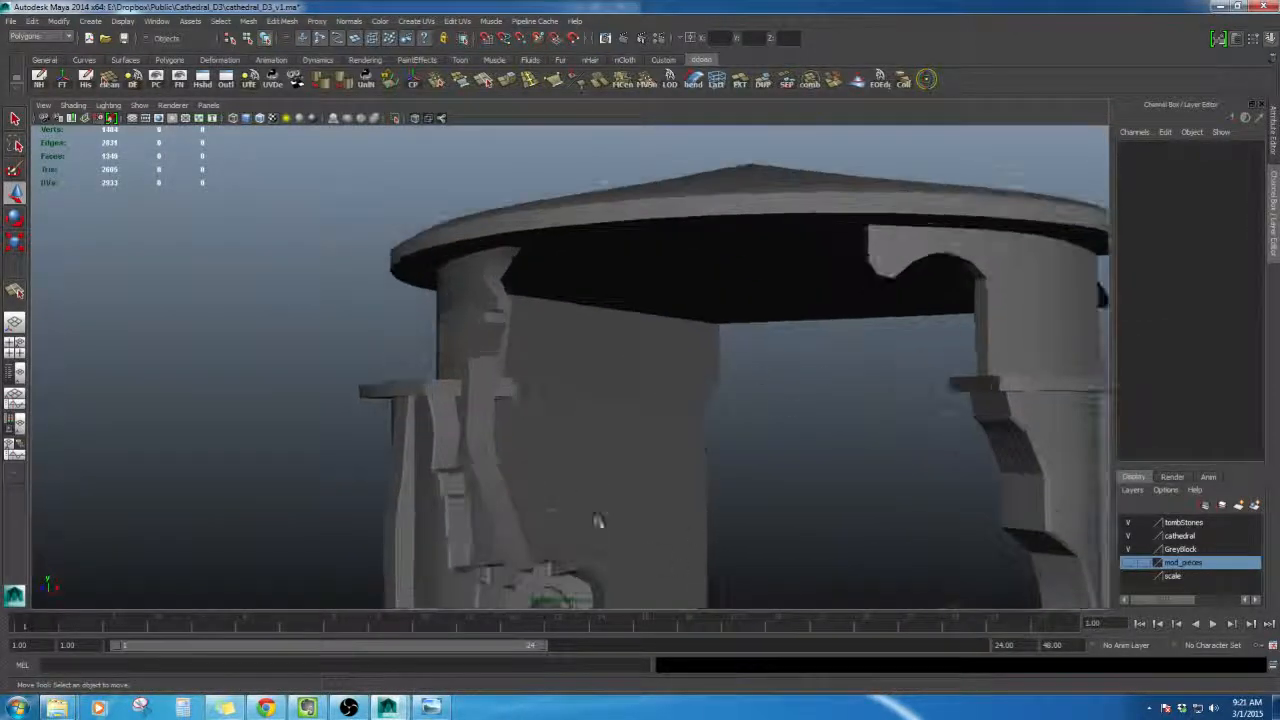
left_click(430, 706)
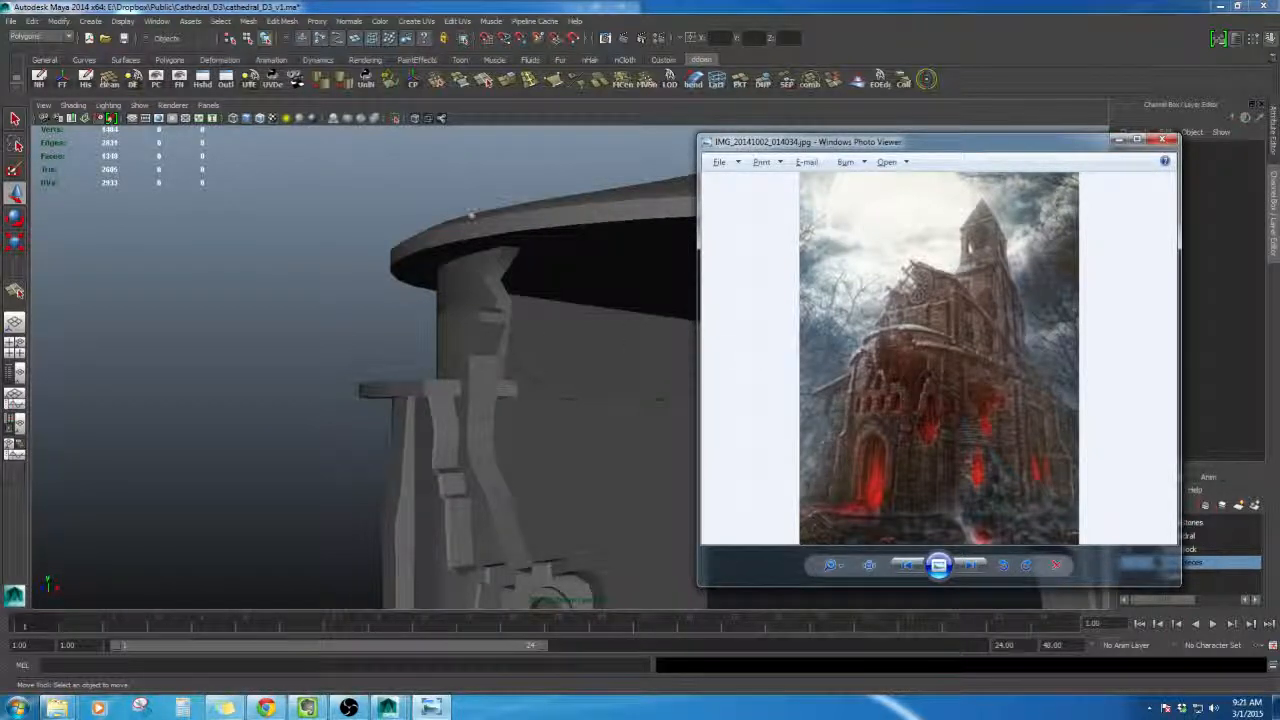
- Adjust the vertices at the wall's notch to sharpen the jagged break under the roof
left_click_drag(472, 215, 598, 285, "alt")
left_click(563, 326)
right_click_drag(544, 284, 543, 248)
left_click(531, 294)
left_click_drag(531, 294, 558, 314, "alt")
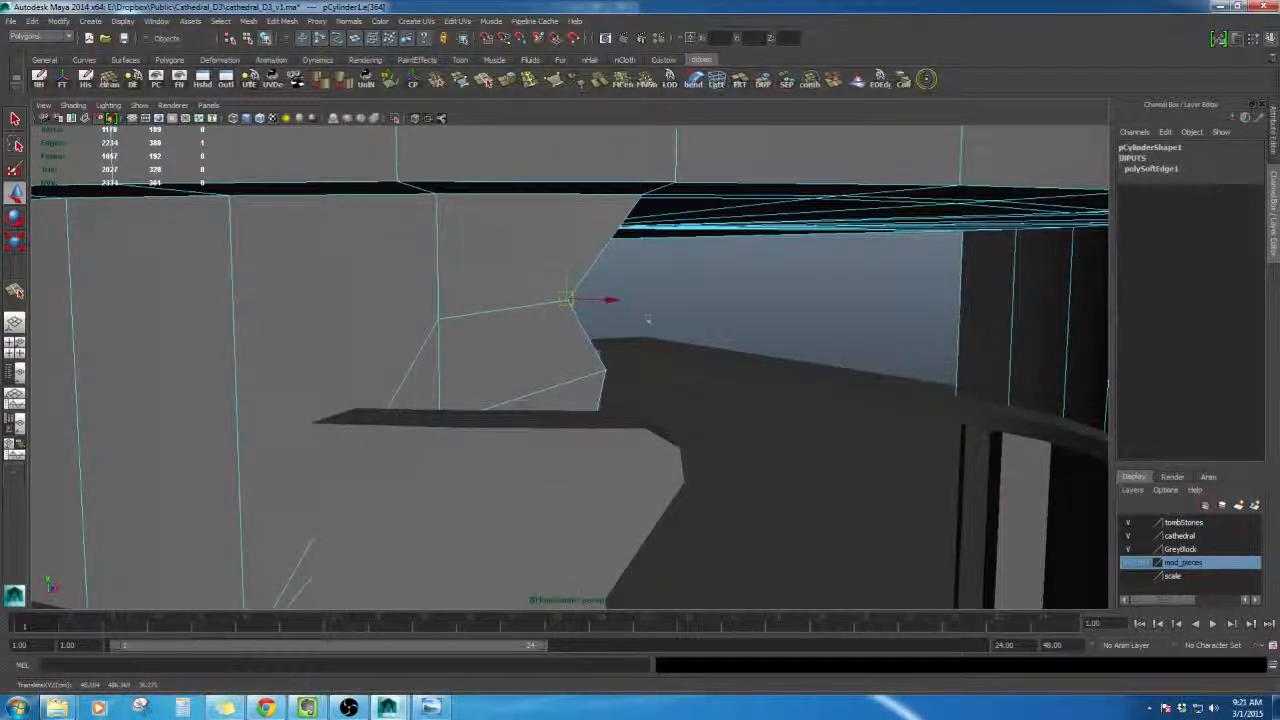
left_click_drag(648, 320, 615, 313, "alt")
left_click(590, 367)
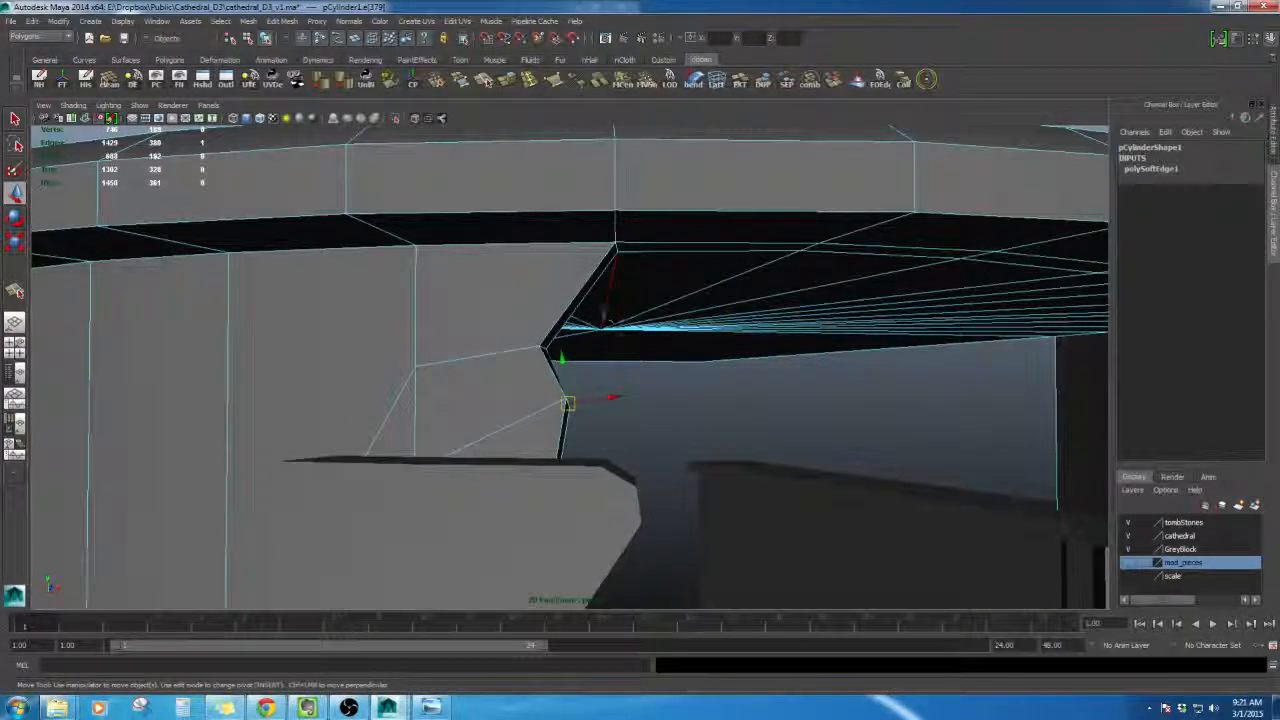
right_click_drag(523, 342, 580, 288)
left_click(749, 371)
- Orbit around the tower to review the broken walls beneath the roof
right_click_drag(749, 371, 717, 380, "alt")
left_click_drag(717, 380, 606, 323, "alt")
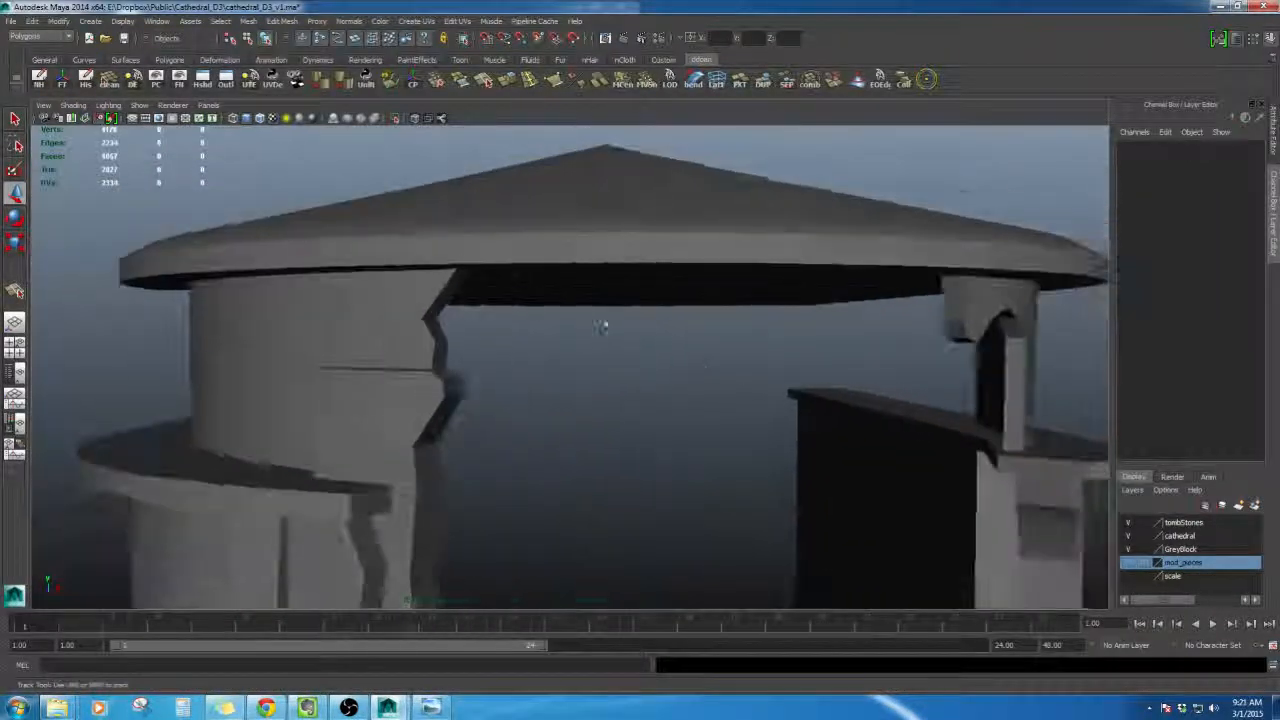
middle_click_drag(606, 323, 436, 280, "alt")
right_click_drag(436, 280, 360, 277, "alt")
left_click_drag(360, 277, 466, 263, "alt")
right_click_drag(466, 263, 440, 275, "alt")
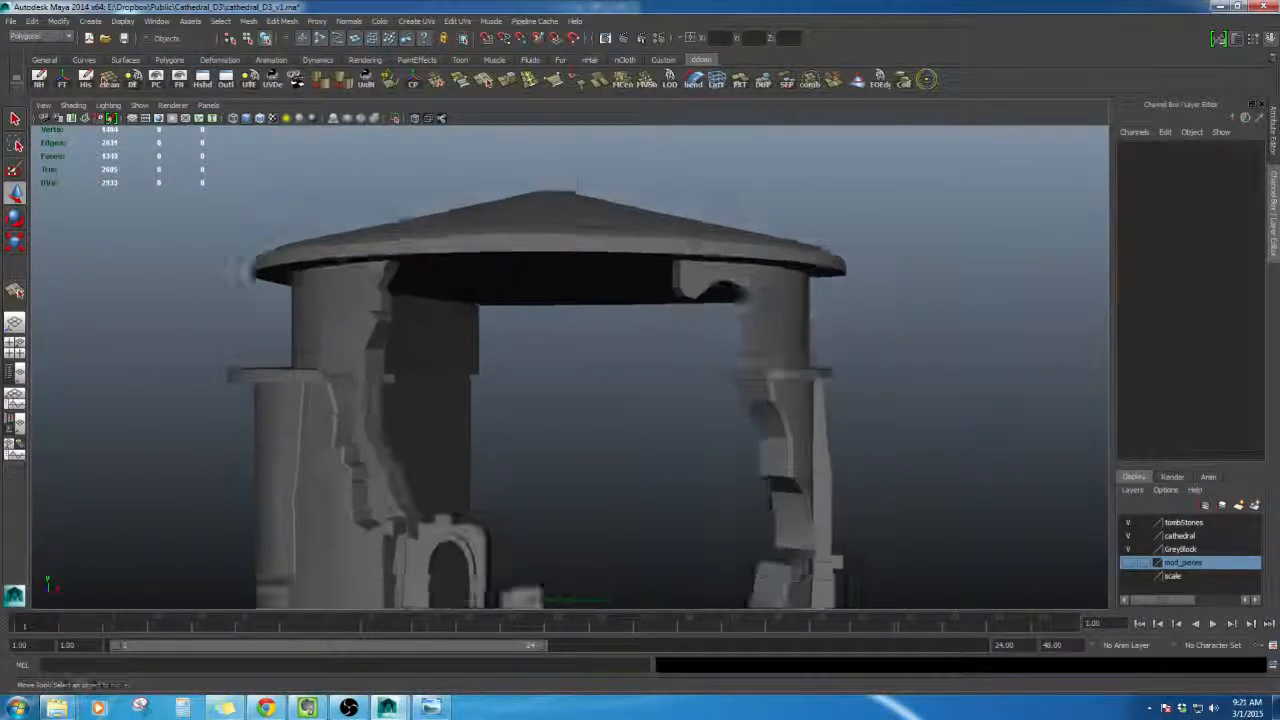
left_click_drag(440, 275, 487, 247, "alt")
right_click_drag(487, 247, 500, 232, "alt")
left_click_drag(500, 232, 560, 300, "alt")
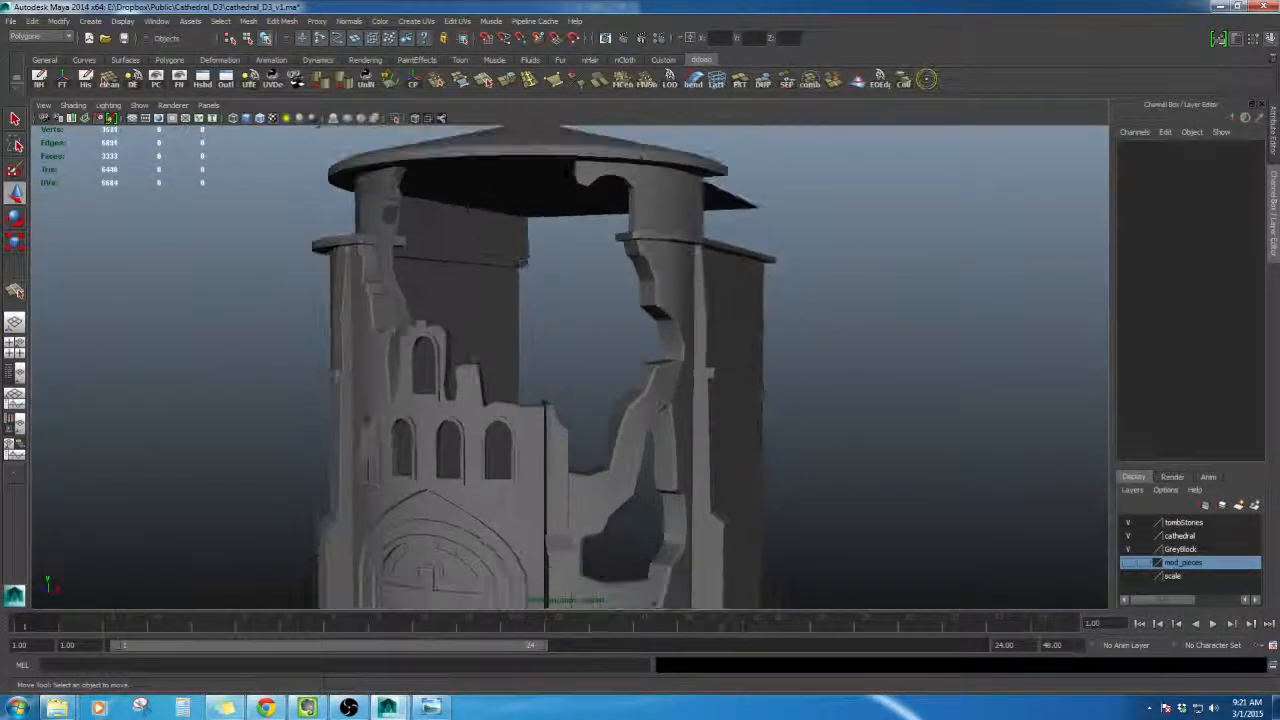
right_click_drag(560, 300, 594, 346, "alt")
left_click_drag(594, 346, 660, 310, "alt")
mouse_move(660, 310)
right_mouse_down("alt")
mouse_move(703, 296)
mouse_move(650, 330)
right_mouse_up("alt")
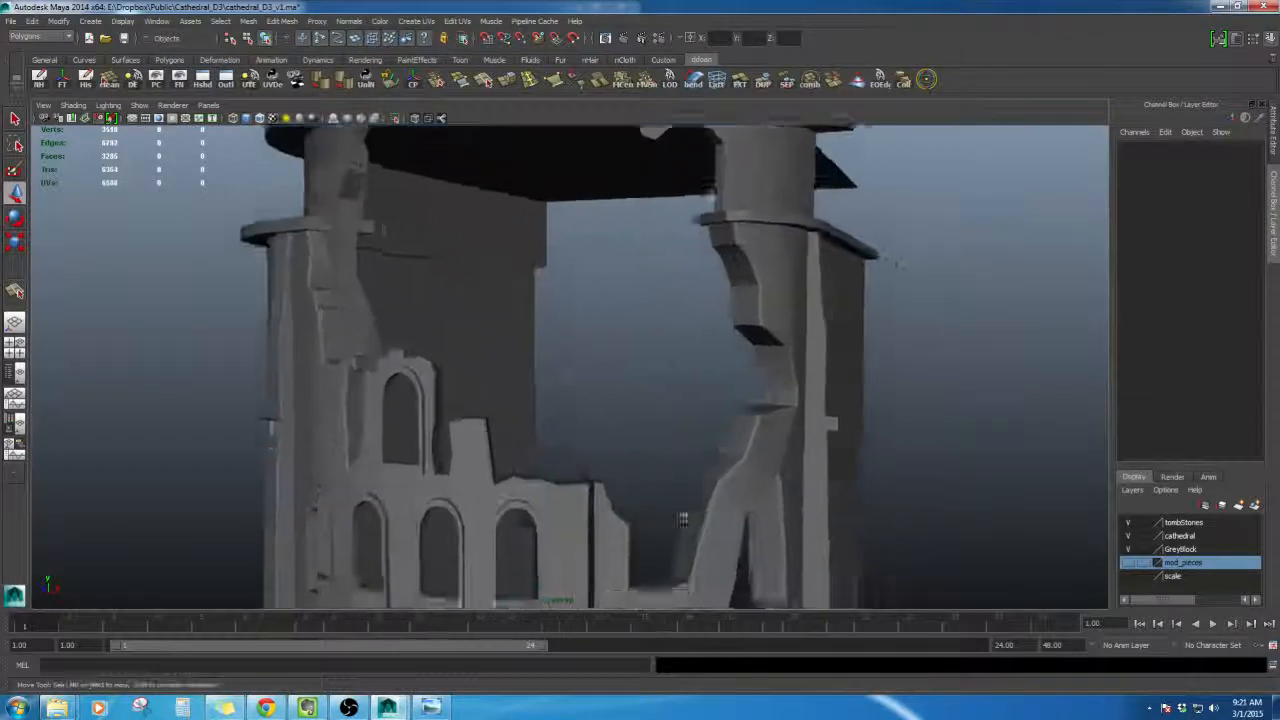
left_click_drag(650, 330, 551, 400, "alt")
- Move a vertex on the wall piece under the roof upward to shape the break where roof meets wall
left_click(628, 404)
left_click_drag(628, 404, 580, 350, "alt")
right_click_drag(580, 350, 560, 340)
left_click(583, 346)
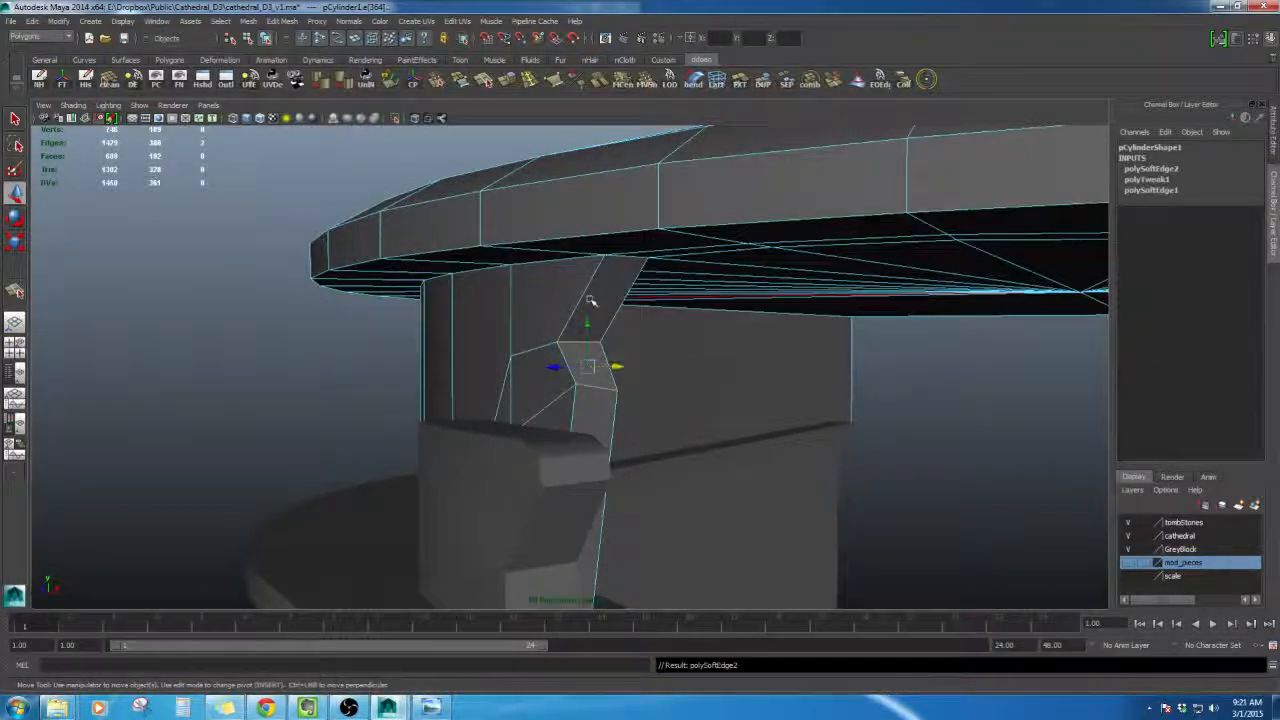
right_click_drag(590, 300, 580, 270)
left_click_drag(580, 270, 874, 506, "alt")
right_click_drag(874, 506, 820, 383, "alt")
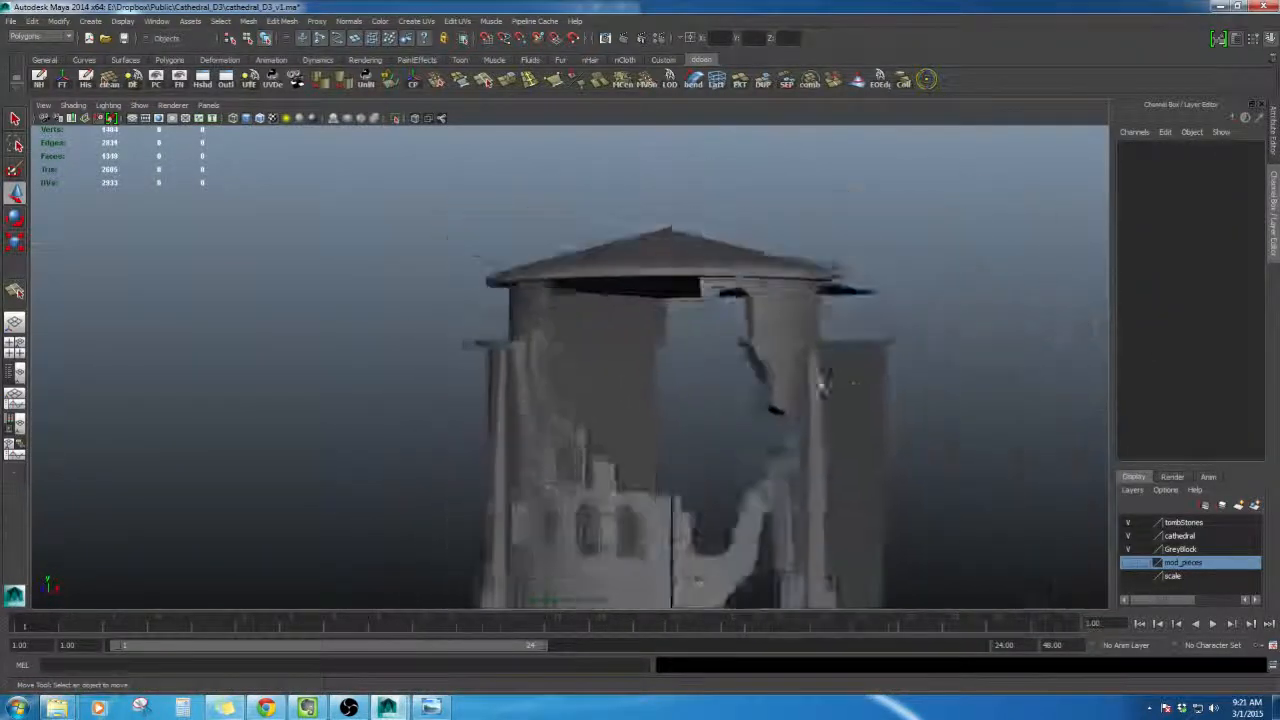
left_click_drag(822, 381, 716, 282, "alt")
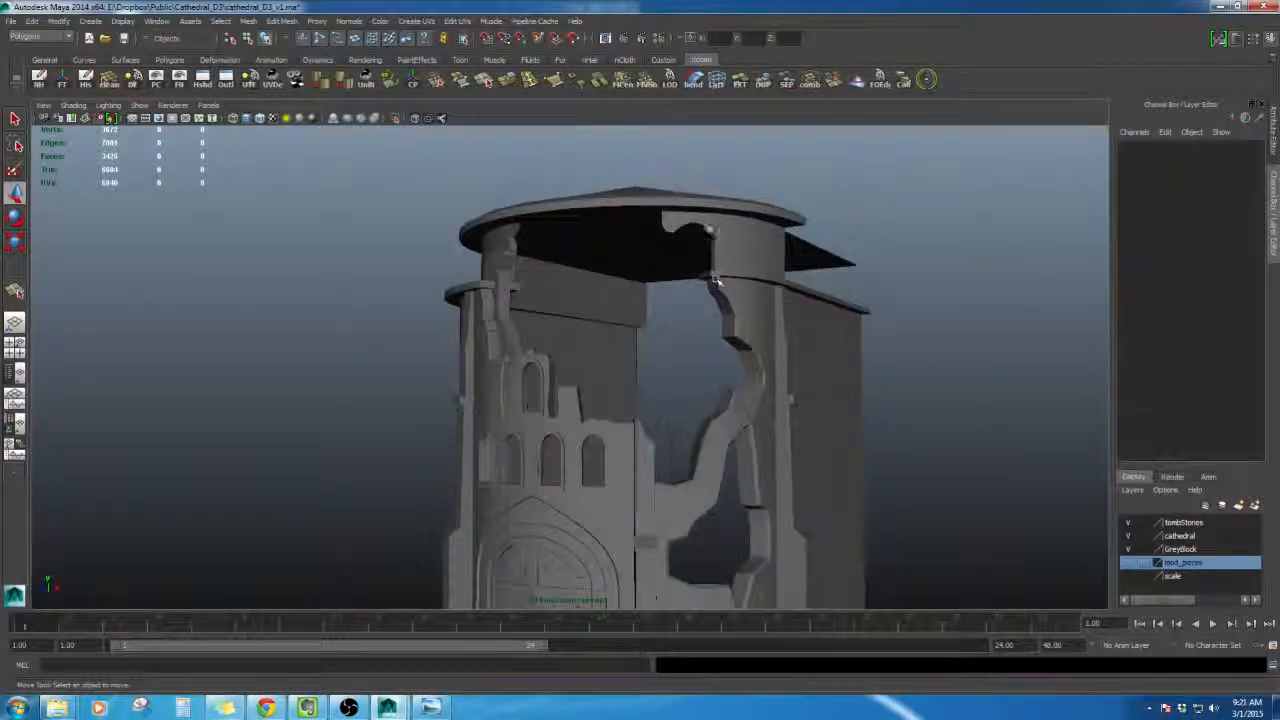
- Compare the tower with the reference concept image and orbit to the underside of the roof
left_click(438, 708)
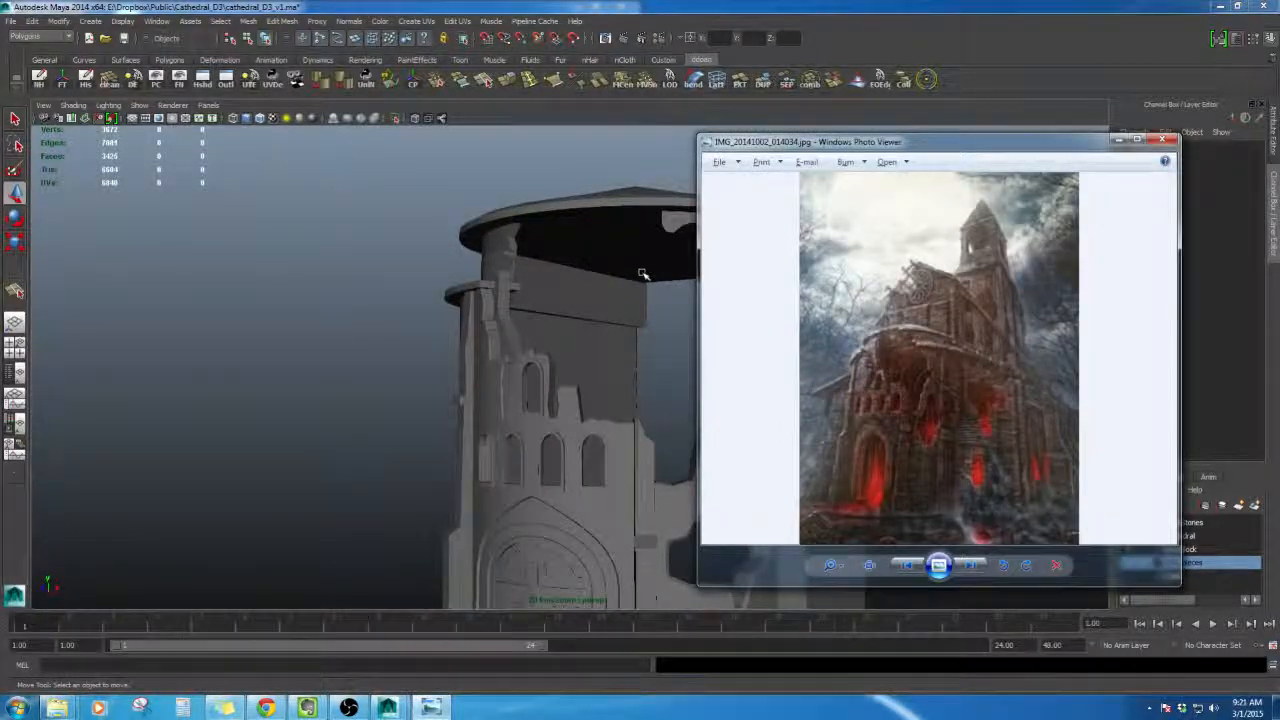
middle_click_drag(643, 274, 591, 349, "alt")
scroll(591, 349, "up", 5)
left_click(803, 346)
scroll(803, 346, "up", 2)
middle_click_drag(803, 346, 683, 347, "alt")
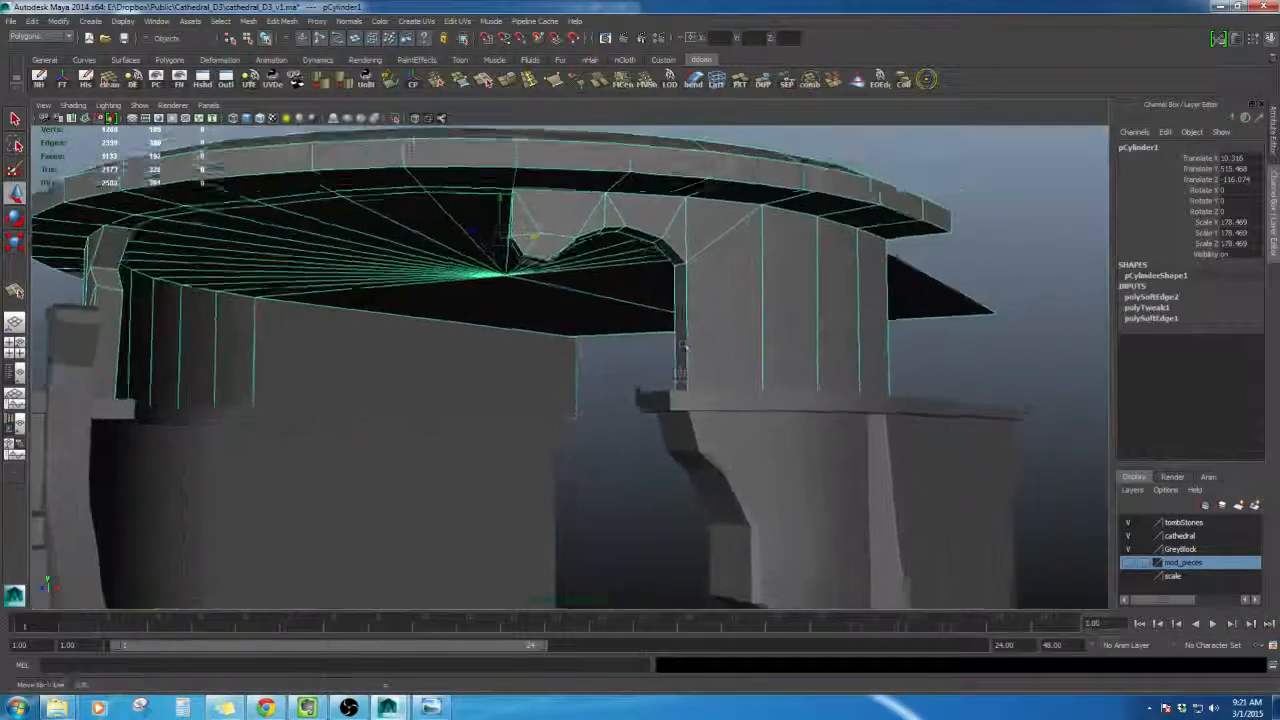
left_click_drag(683, 347, 625, 180, "alt")
scroll(697, 391, "up", 2)
- Split the roof's rim wall with new edges using the Split Polygon tool
key("w")
left_click(487, 87)
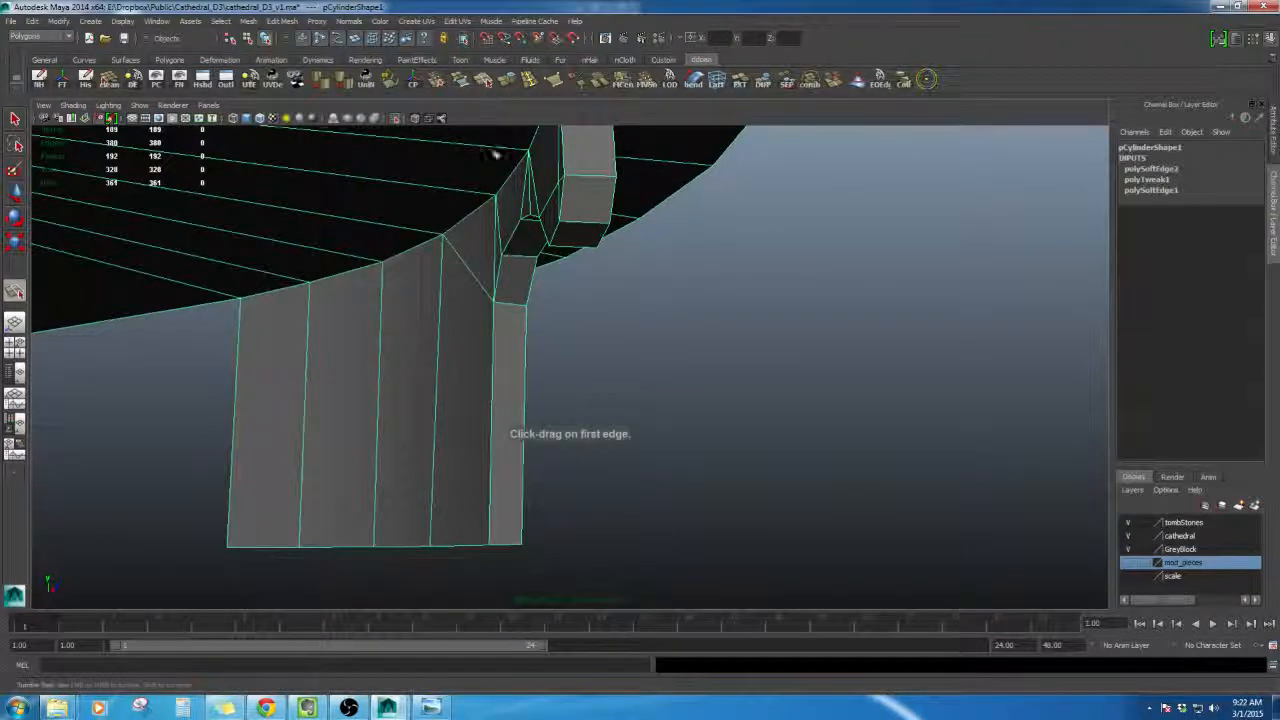
left_click_drag(692, 338, 742, 343, "alt")
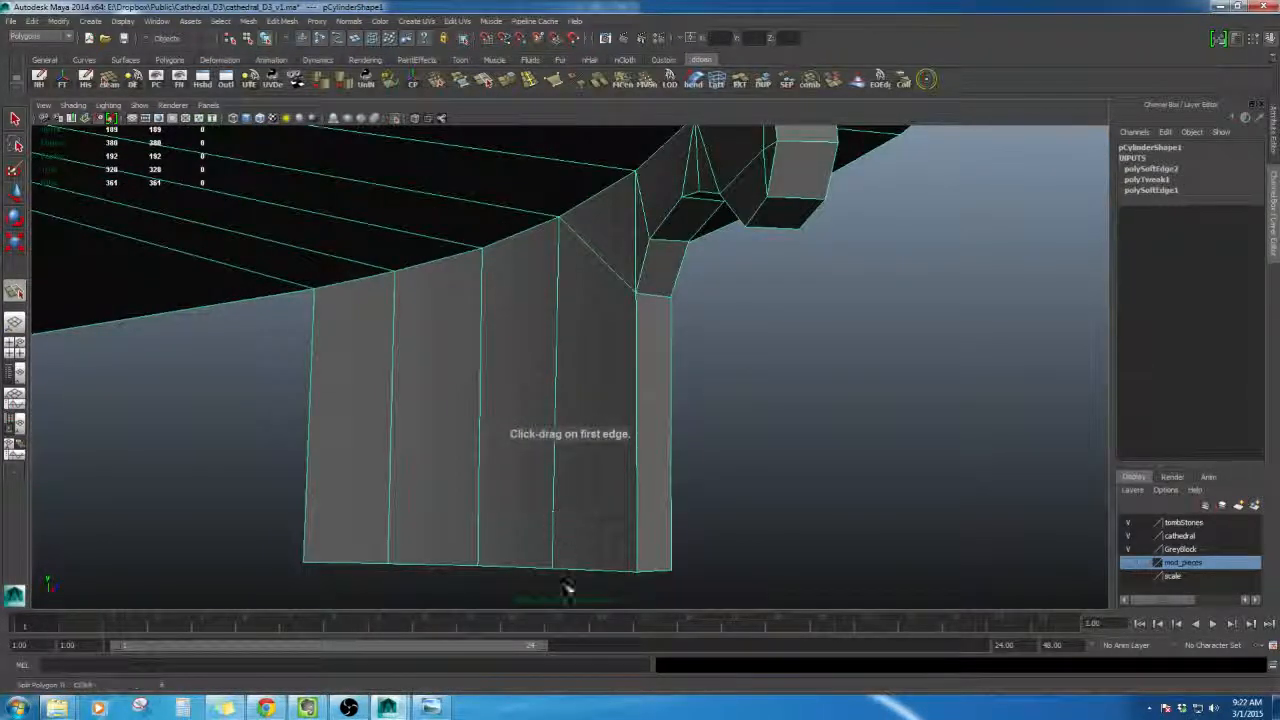
left_click_drag(641, 410, 714, 484, "alt")
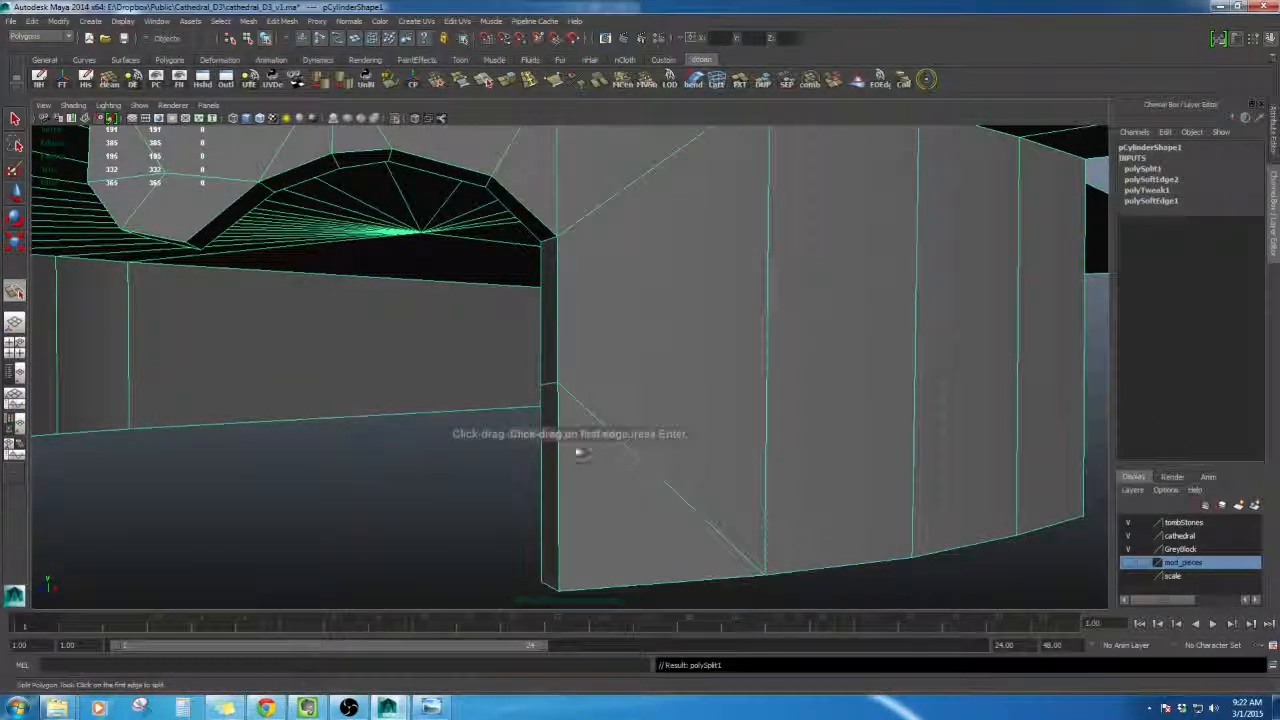
left_click_drag(580, 453, 617, 376, "alt")
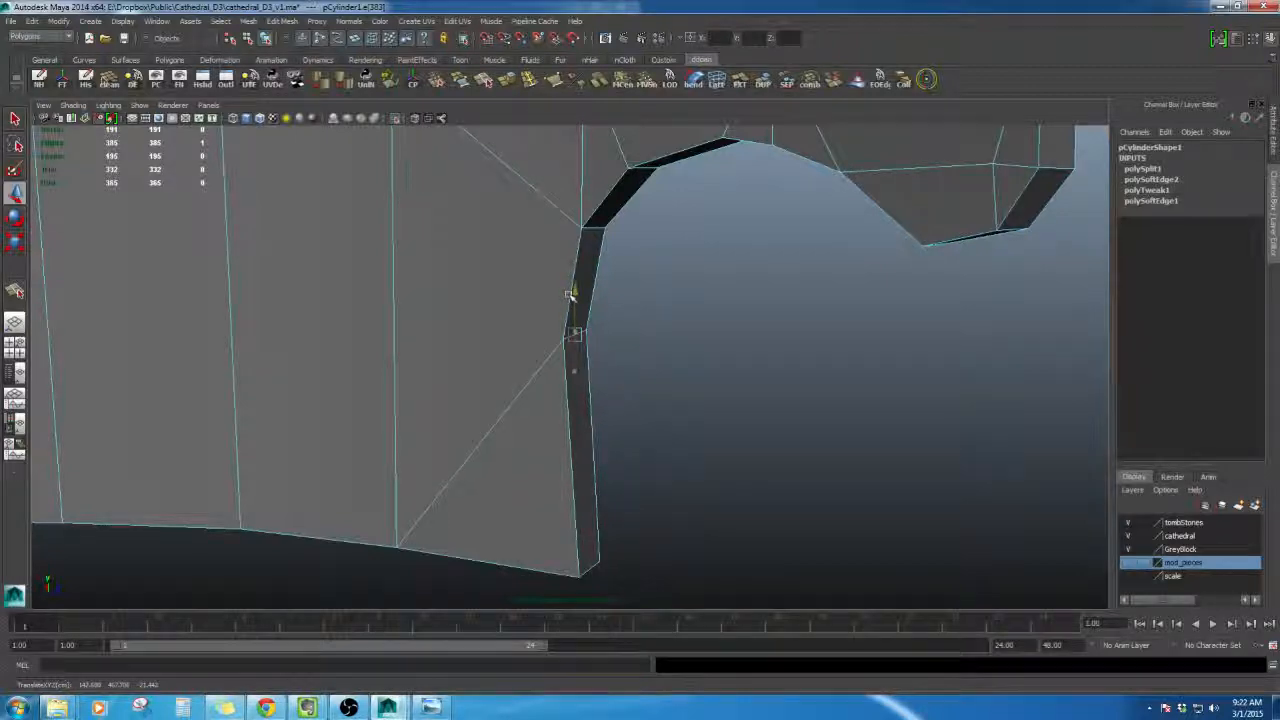
- Move the new split vertices to shape the broken arch under the roof, then return to object mode
left_click_drag(568, 296, 403, 364, "alt")
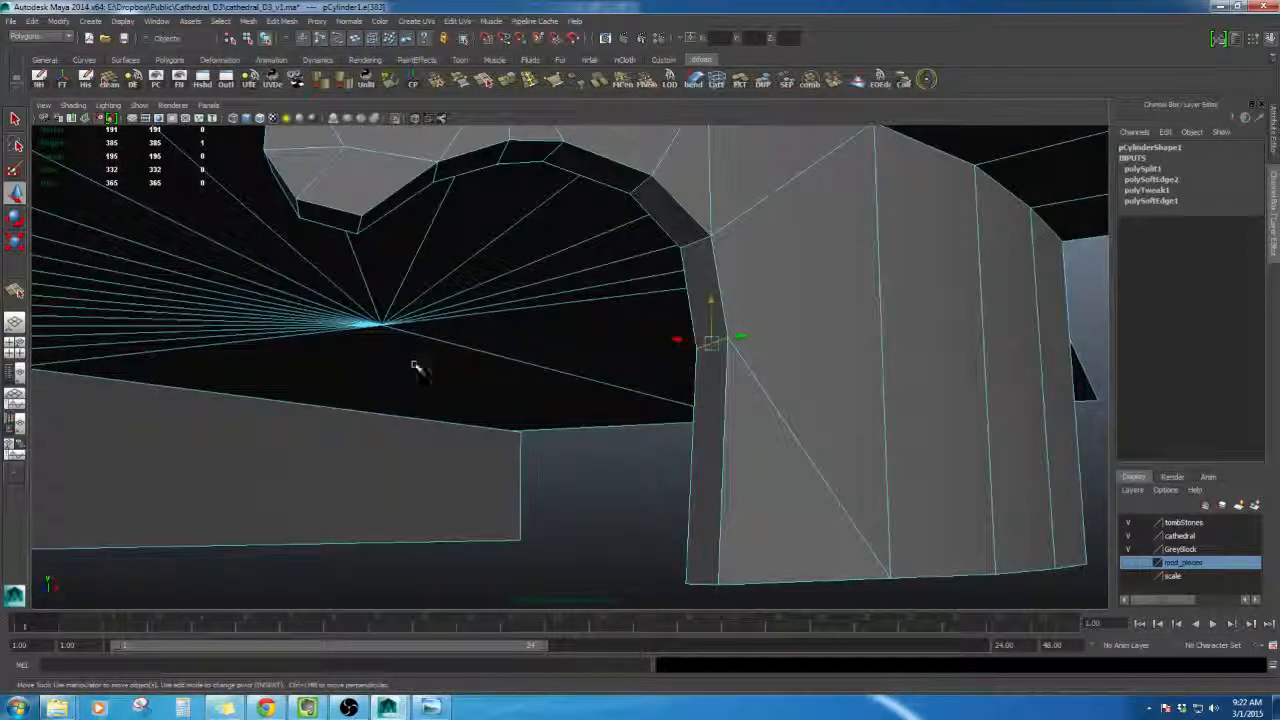
middle_click_drag(676, 340, 640, 343)
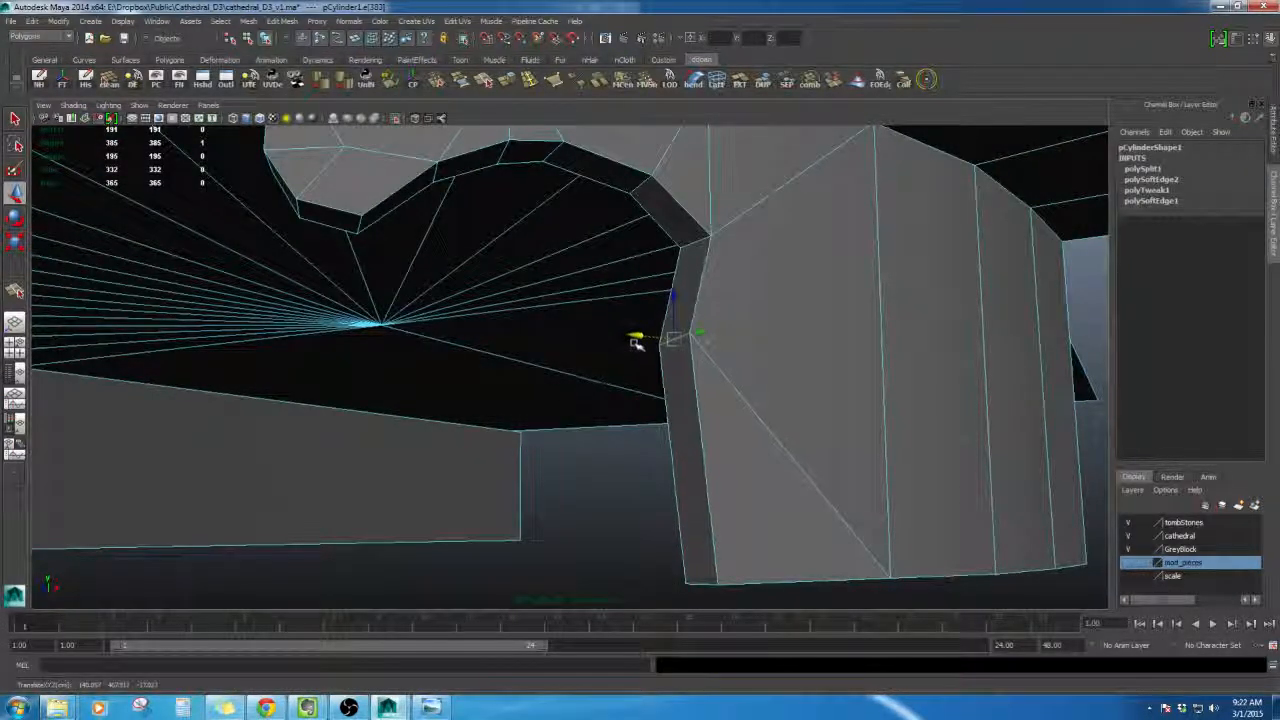
scroll(627, 366, "down", 8)
left_click_drag(617, 386, 618, 422, "alt")
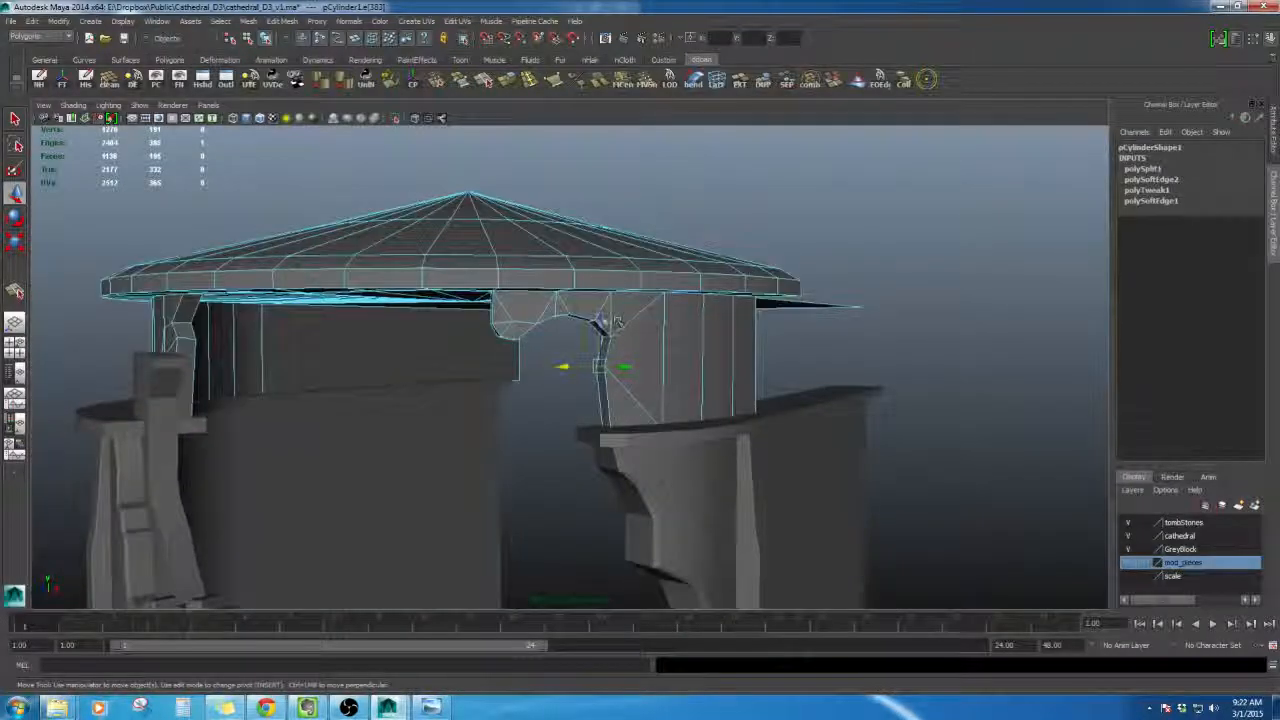
left_click_drag(618, 343, 604, 333, "alt")
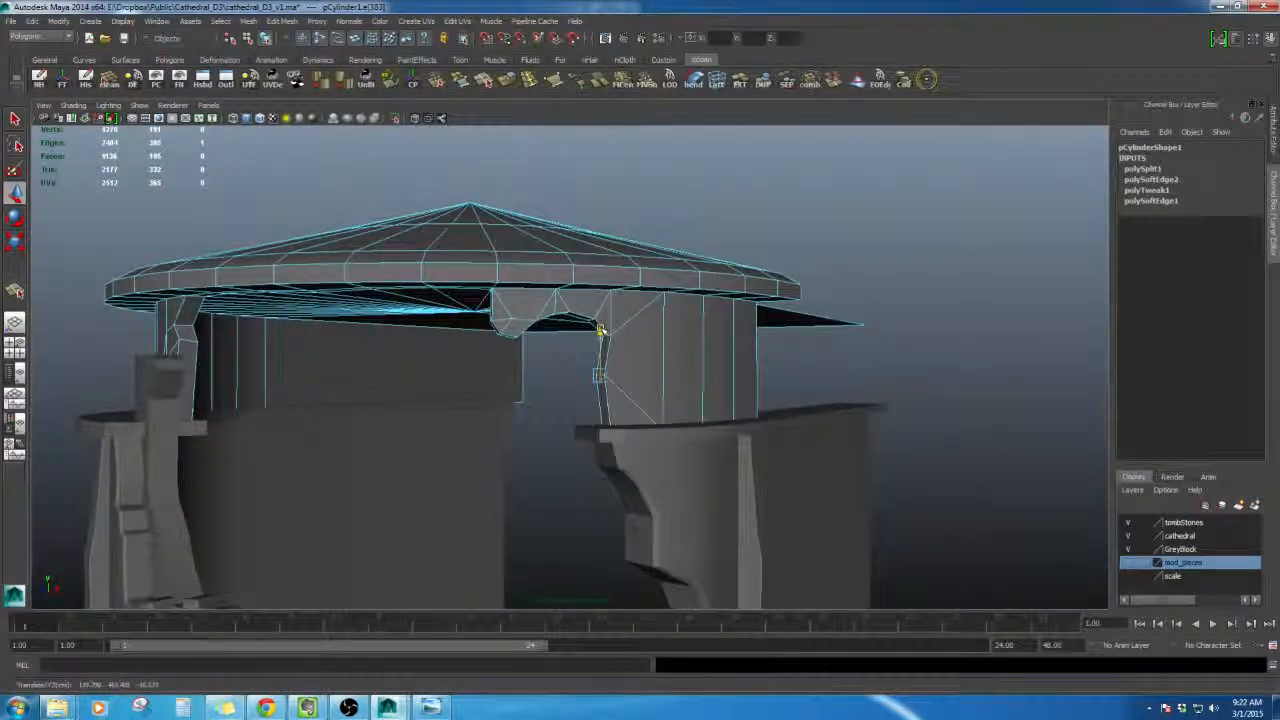
middle_click_drag(601, 330, 643, 343, "alt")
left_click_drag(643, 343, 665, 370, "alt")
key("F8")
key("F8")
left_click(612, 375)
middle_click_drag(665, 370, 760, 368, "alt")
scroll(758, 365, "down", 2)
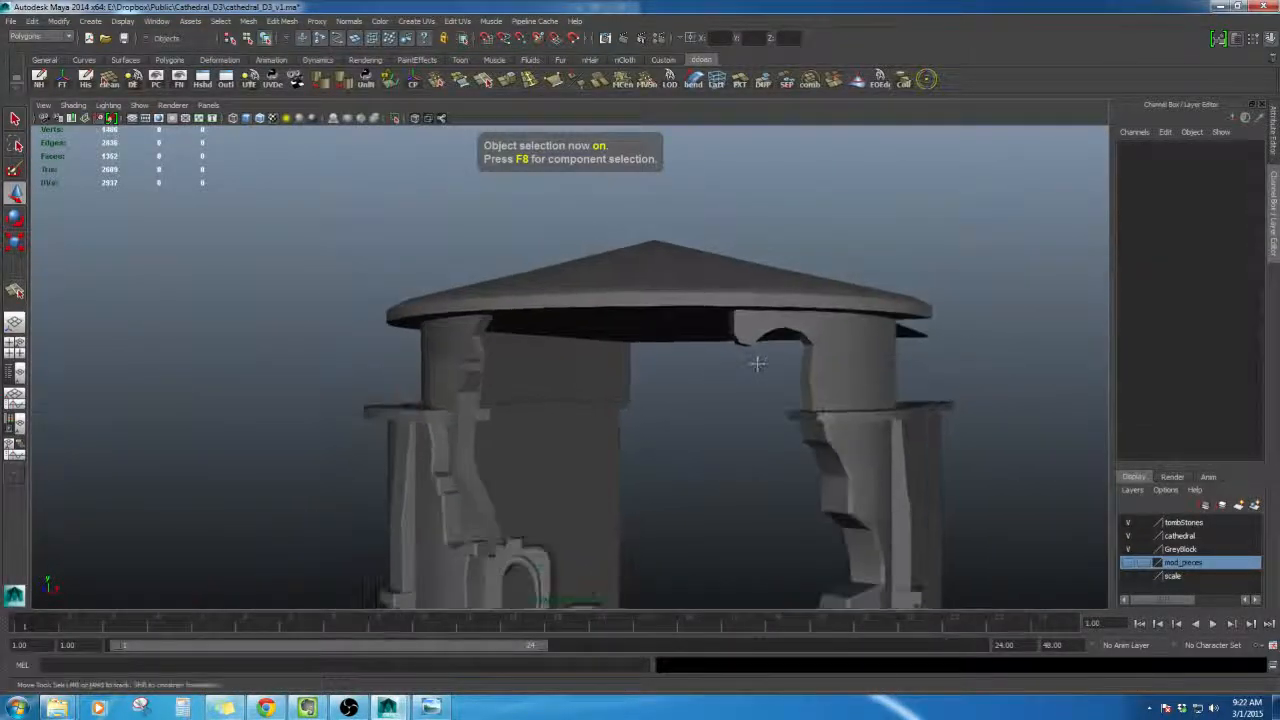
- Reposition a vertex along the inner edge of the roof's arched break
right_click_drag(757, 364, 915, 368, "alt")
middle_click_drag(915, 368, 777, 371, "alt")
left_click(777, 371)
right_click_drag(777, 371, 880, 395, "alt")
left_click_drag(723, 403, 630, 345, "alt")
right_click_drag(628, 337, 629, 304)
left_click(543, 355)
left_click_drag(588, 388, 735, 400, "alt")
left_click(585, 374)
left_click(541, 417, "shift")
right_click_drag(554, 327, 607, 363, "shift")
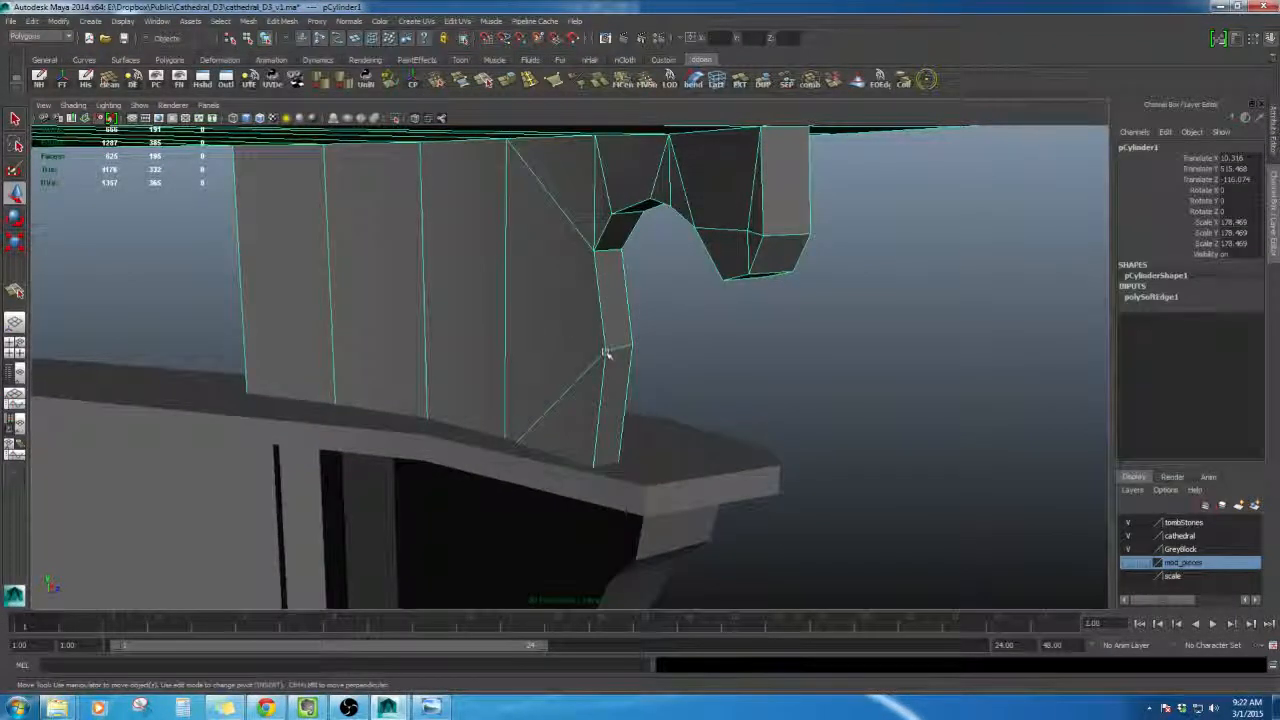
left_click(860, 394)
right_click_drag(860, 394, 551, 374, "alt")
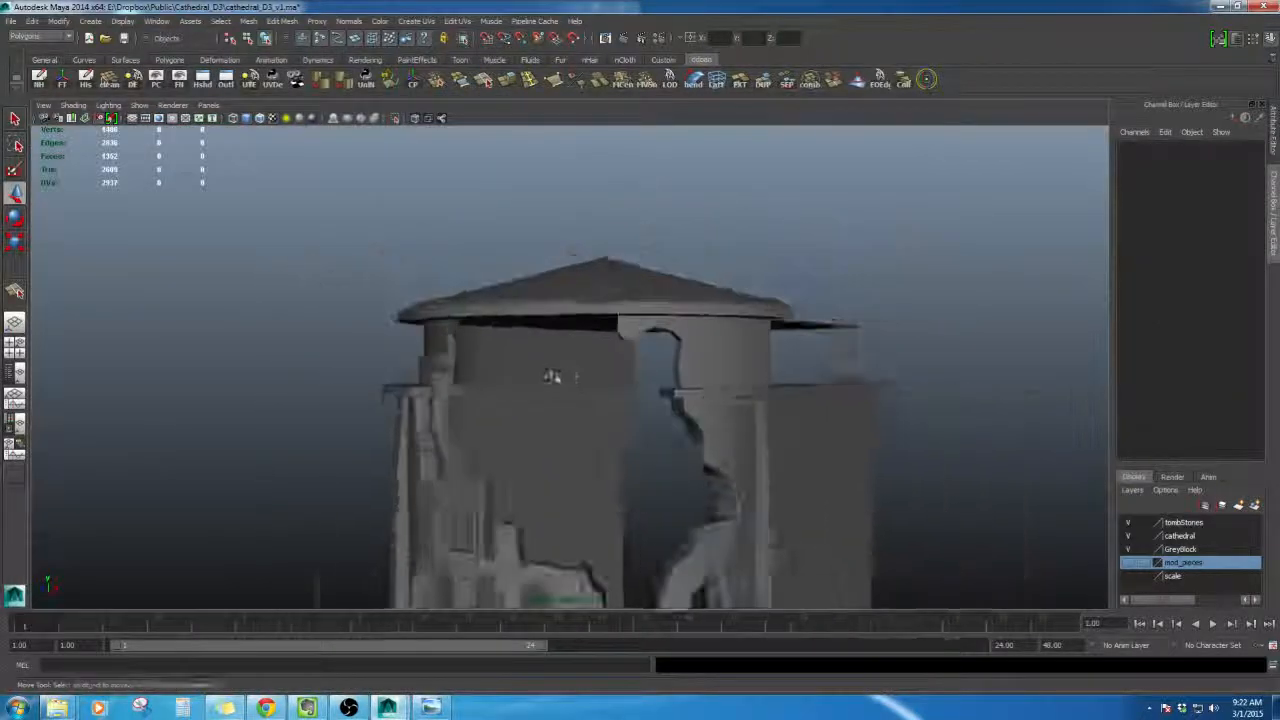
- Orbit and zoom around the roof to inspect the arched break
left_click_drag(551, 374, 647, 347, "alt")
scroll(646, 320, "down", 5)
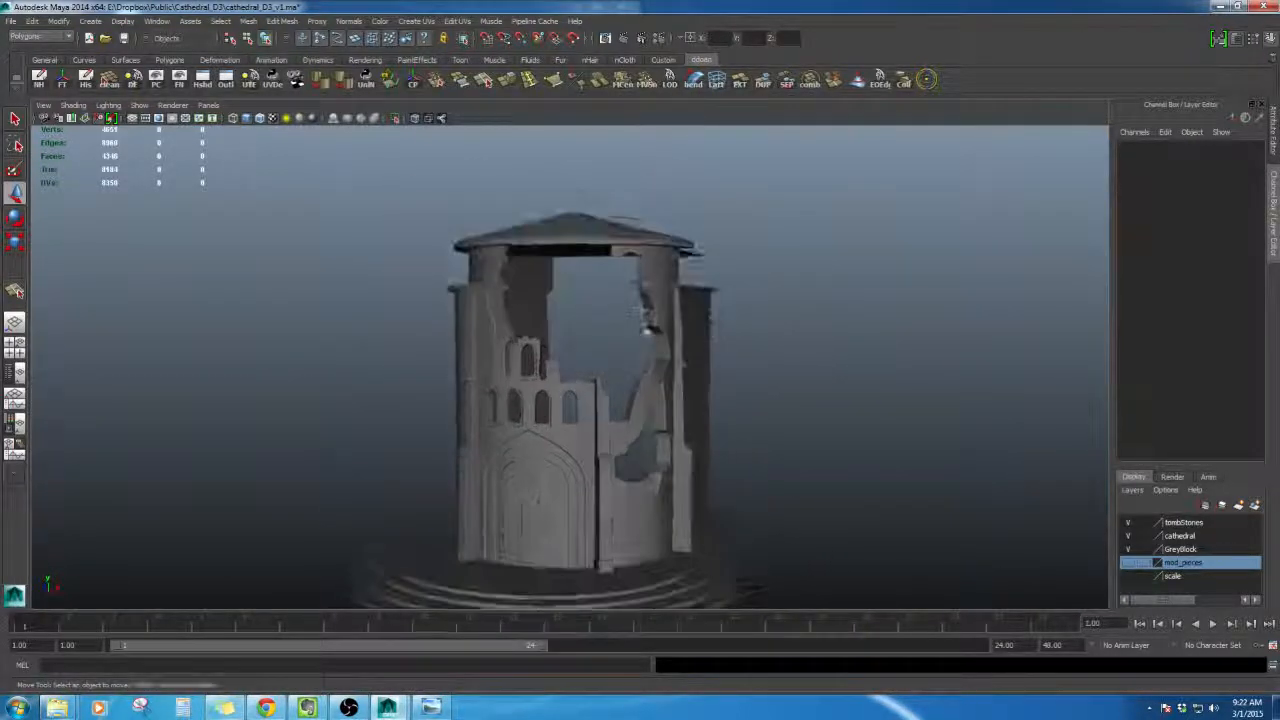
scroll(648, 324, "up", 3)
scroll(601, 298, "down", 2)
middle_click_drag(618, 315, 571, 471, "alt")
scroll(571, 471, "up", 6)
left_click(615, 335)
scroll(617, 386, "up", 3)
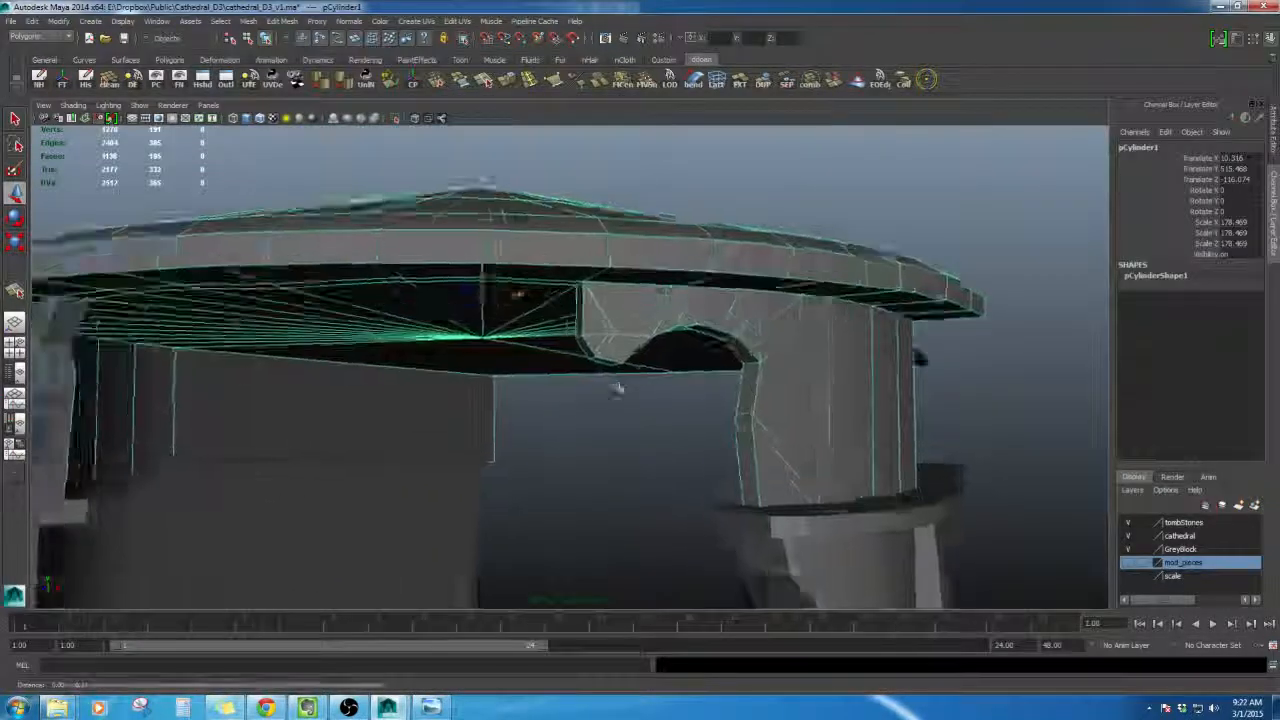
left_click(586, 473)
scroll(586, 473, "down", 7)
scroll(599, 455, "up", 5)
scroll(598, 455, "up", 5)
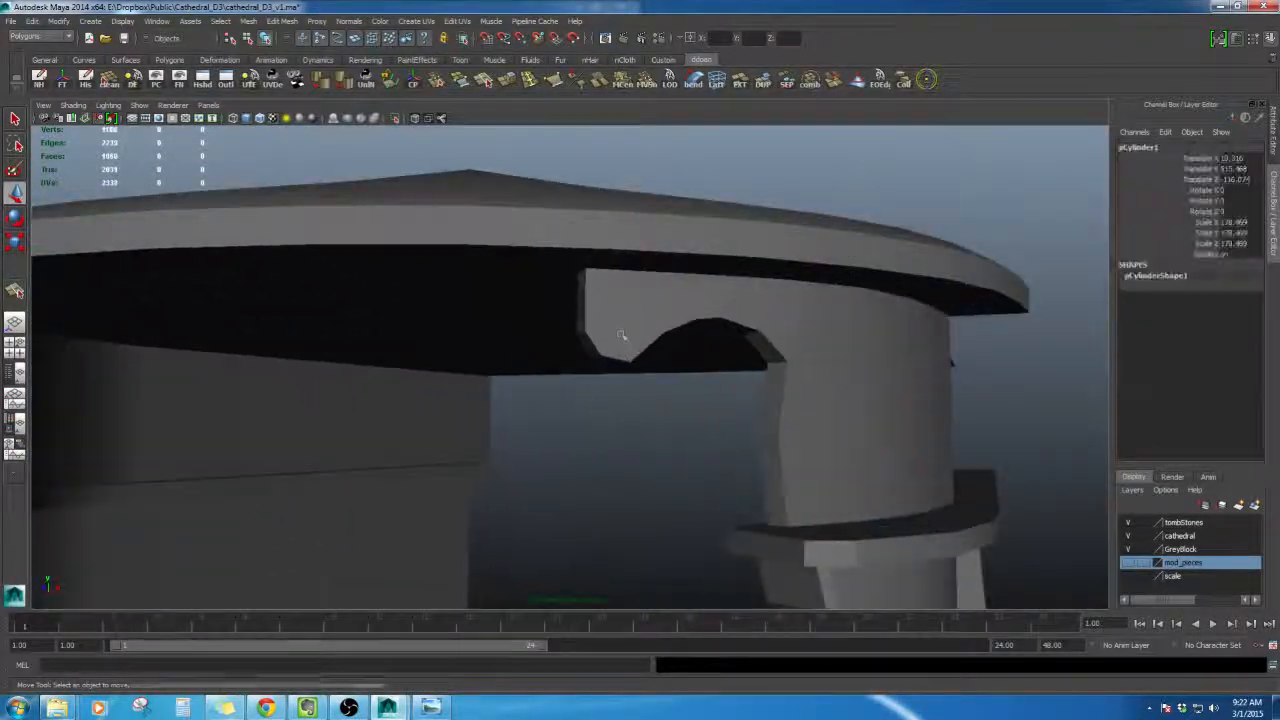
- Move the corner vertex of the arch notch to refine the break, then return to object mode
left_click(594, 350)
left_click_drag(594, 350, 454, 356, "alt")
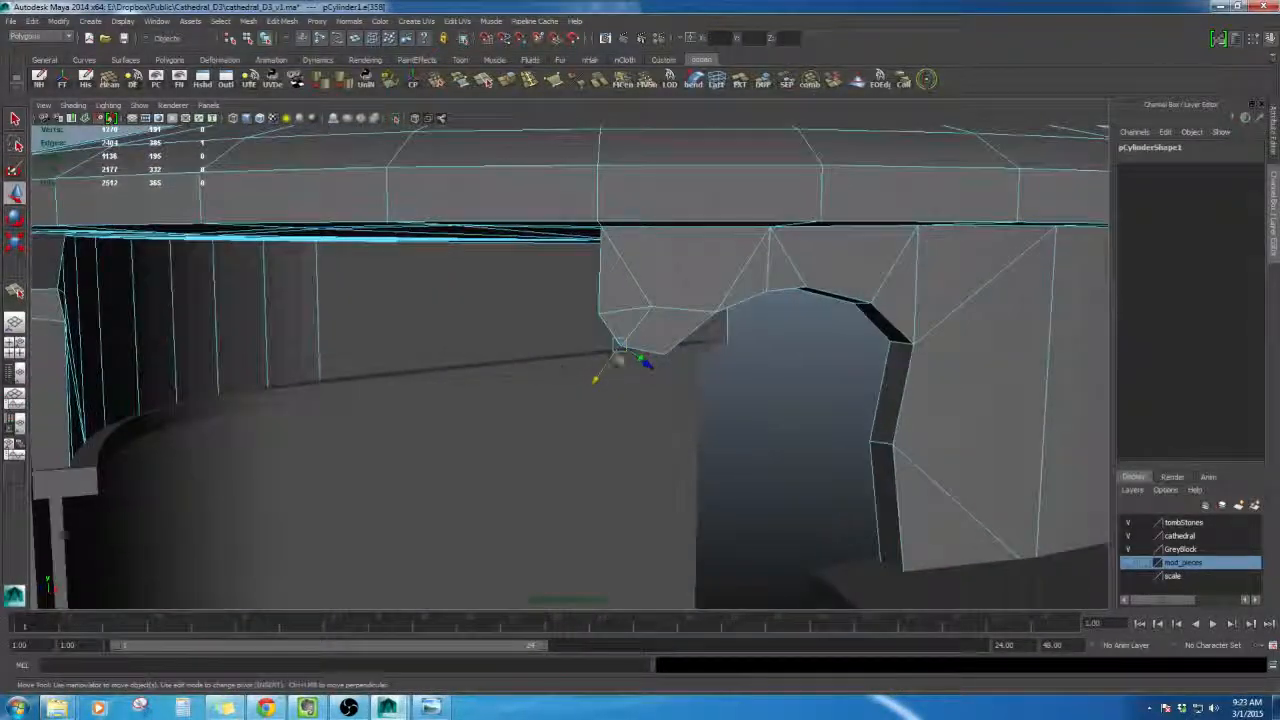
left_click(612, 368)
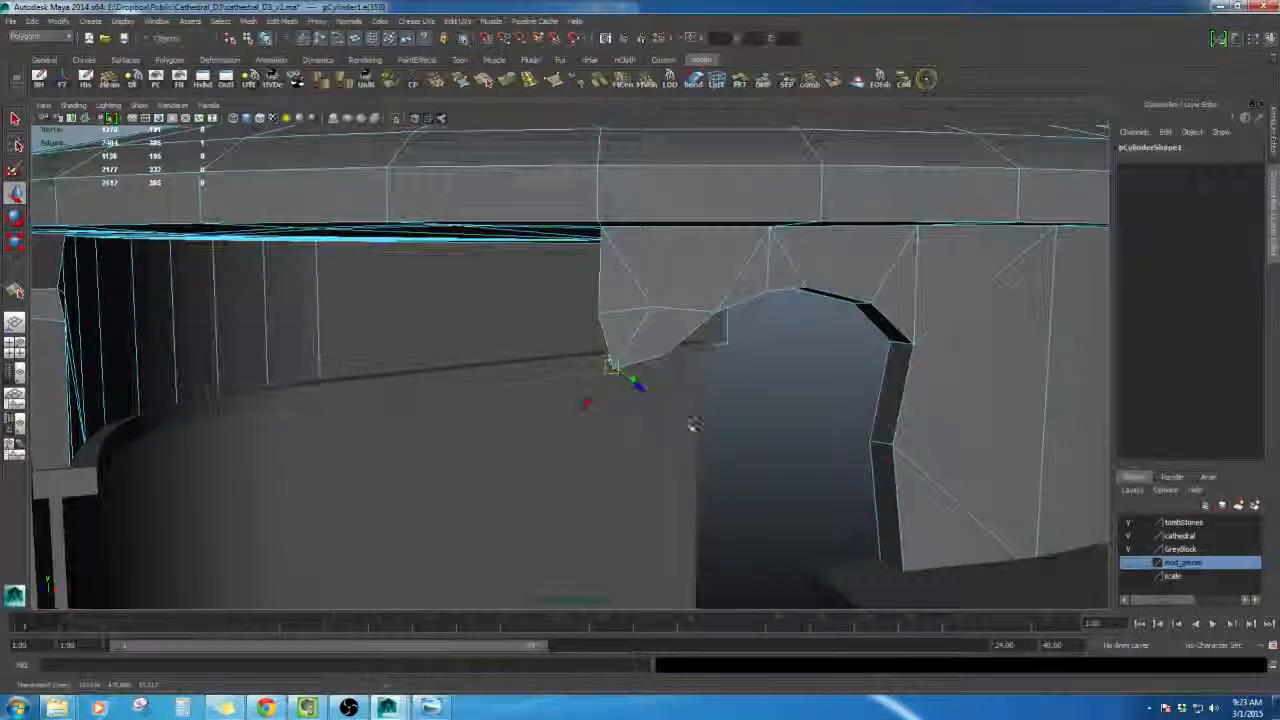
left_click_drag(686, 423, 750, 348, "alt")
key("F8")
scroll(648, 442, "down", 5)
- Compare the tower against the reference concept image from different angles
left_click(438, 708)
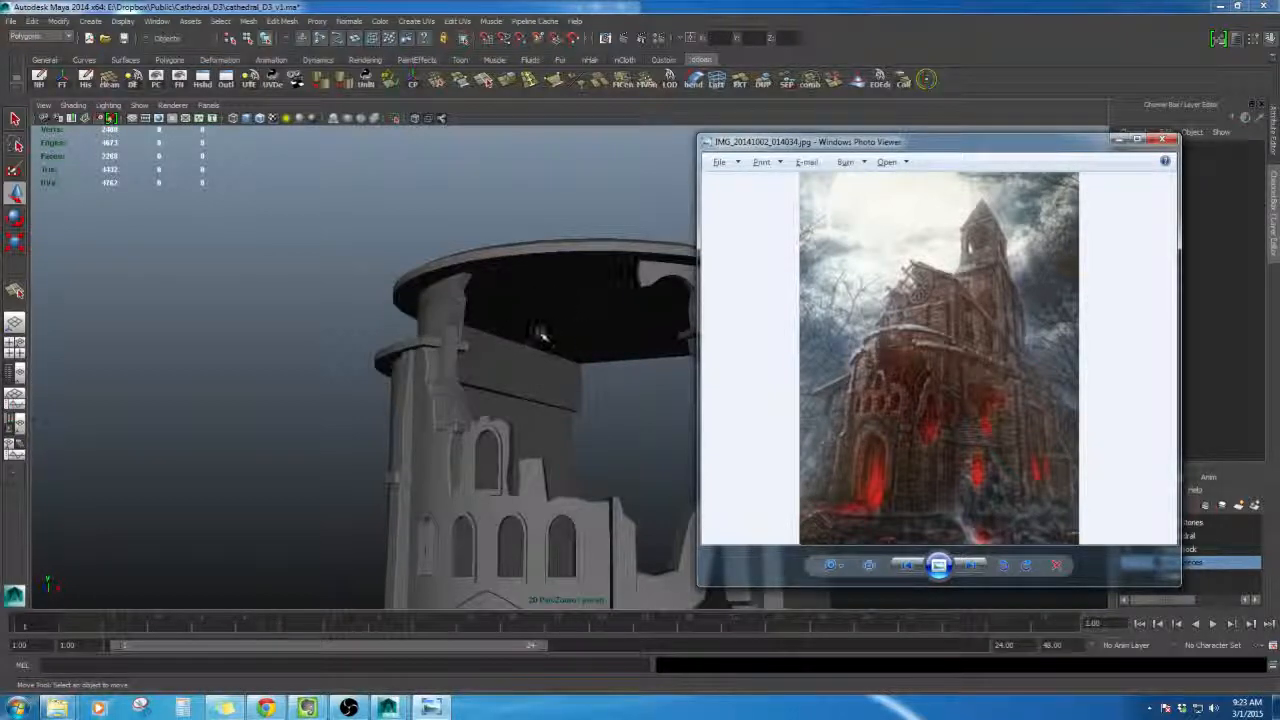
left_click_drag(590, 408, 560, 432, "alt")
scroll(583, 422, "down", 7)
scroll(566, 425, "up", 3)
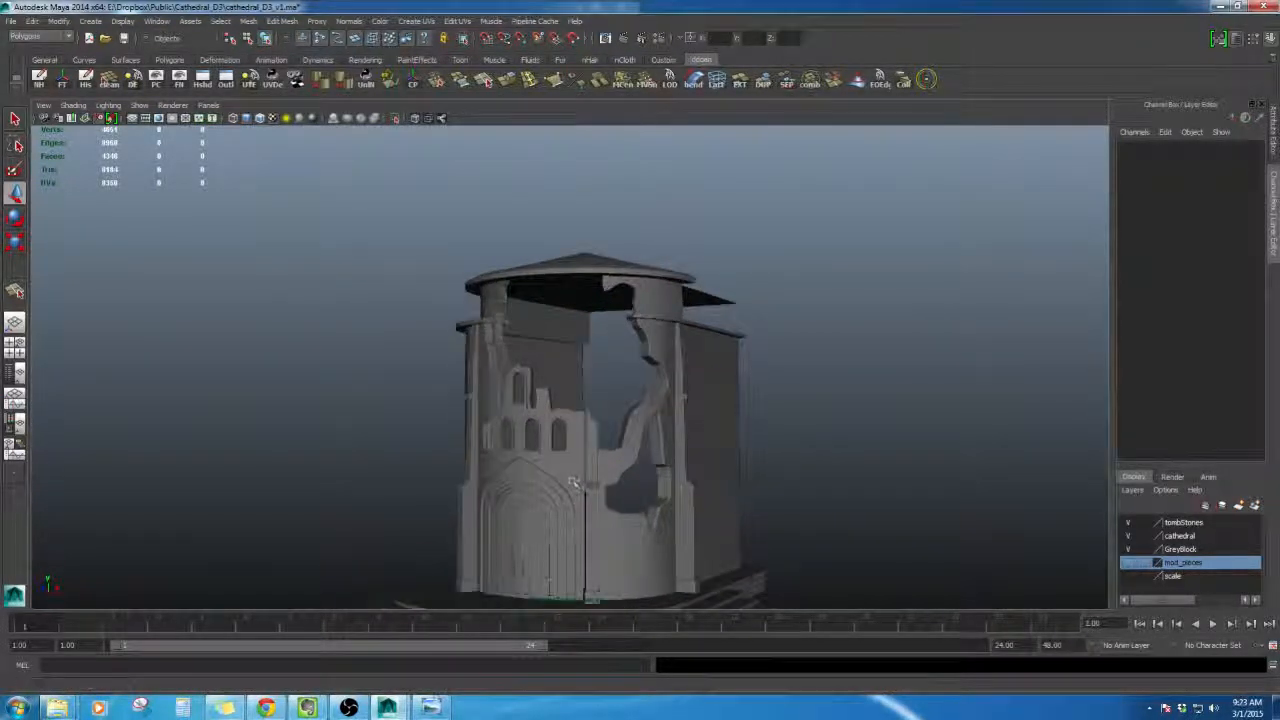
left_click(432, 707)
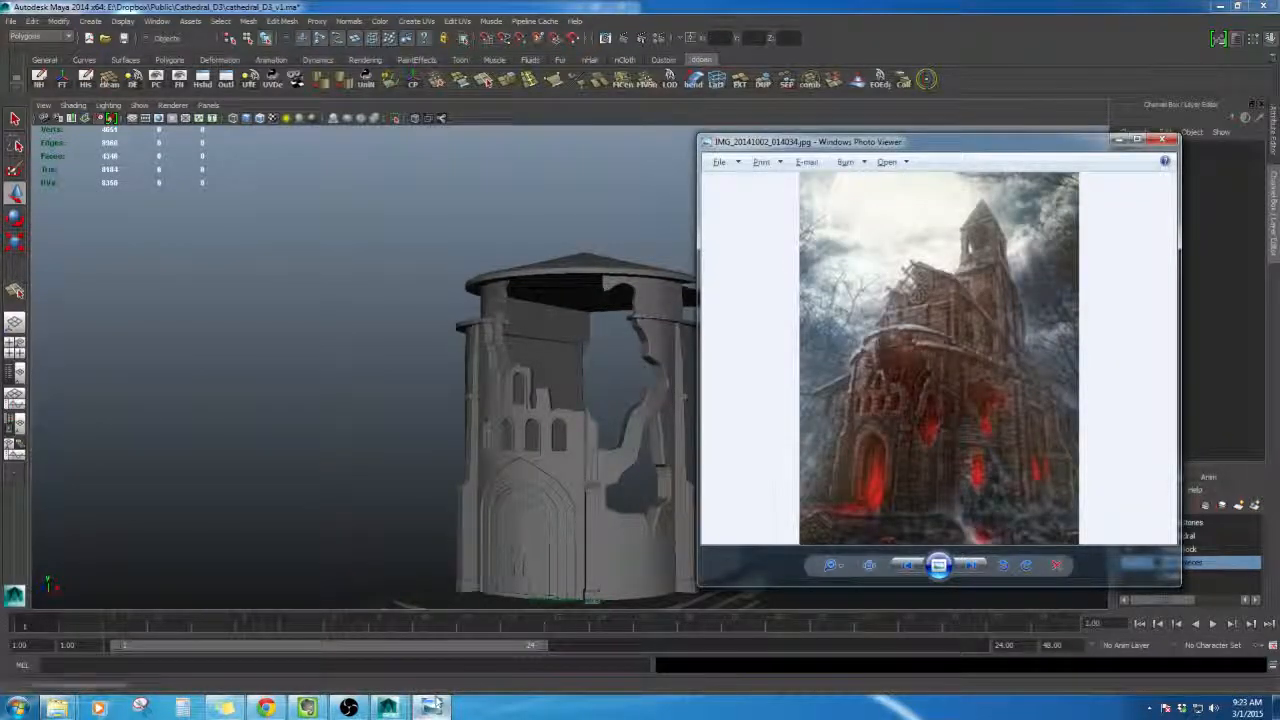
- Select several faces on the roof's outer rim and delete them to open gaps in the ledge
left_click_drag(580, 345, 570, 398, "alt")
left_click(567, 252)
scroll(531, 320, "up", 6)
middle_click_drag(531, 320, 534, 457, "alt")
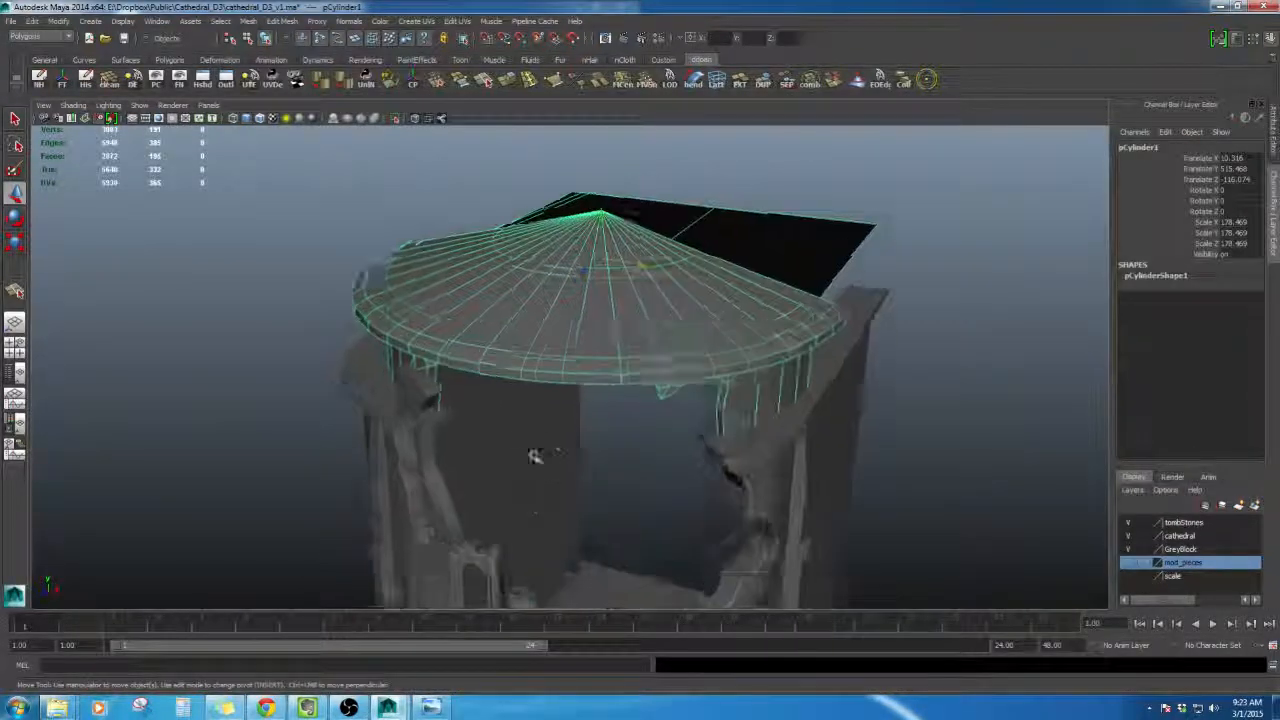
left_click_drag(534, 457, 705, 430, "alt")
scroll(608, 486, "up", 2)
scroll(663, 431, "up", 2)
right_click(705, 430)
left_click(704, 459)
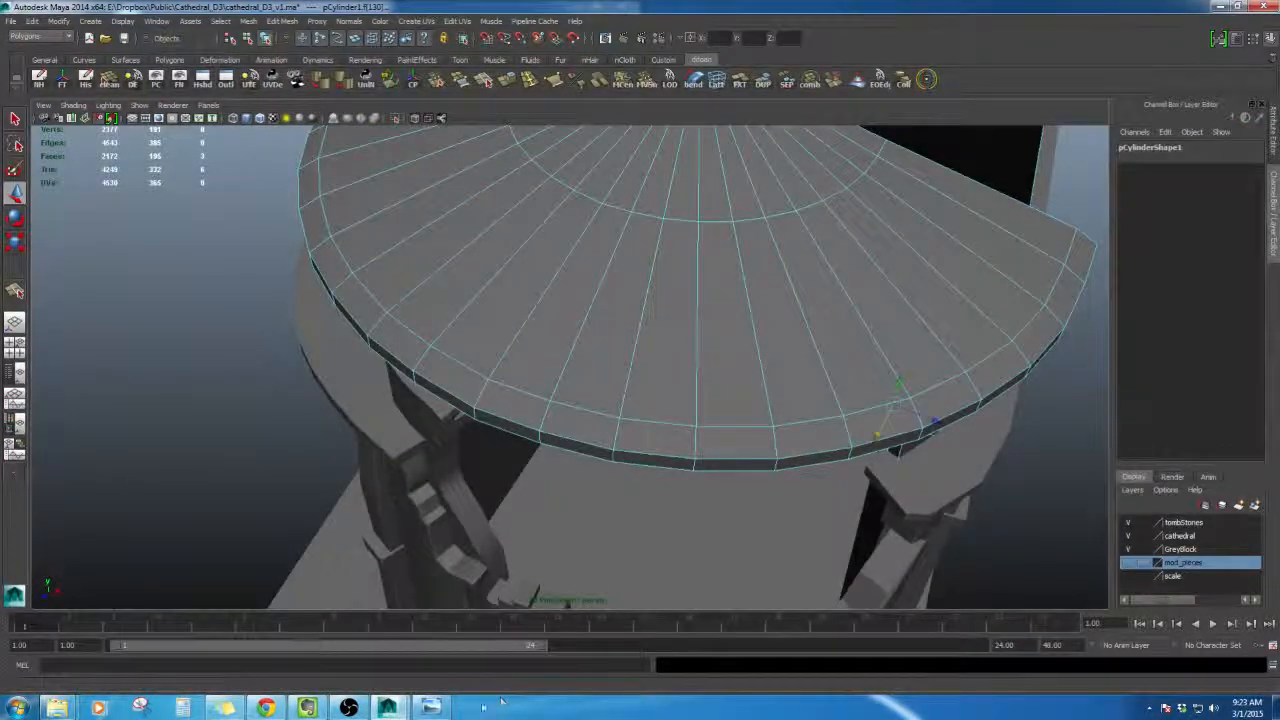
left_click(432, 707)
left_click(300, 532)
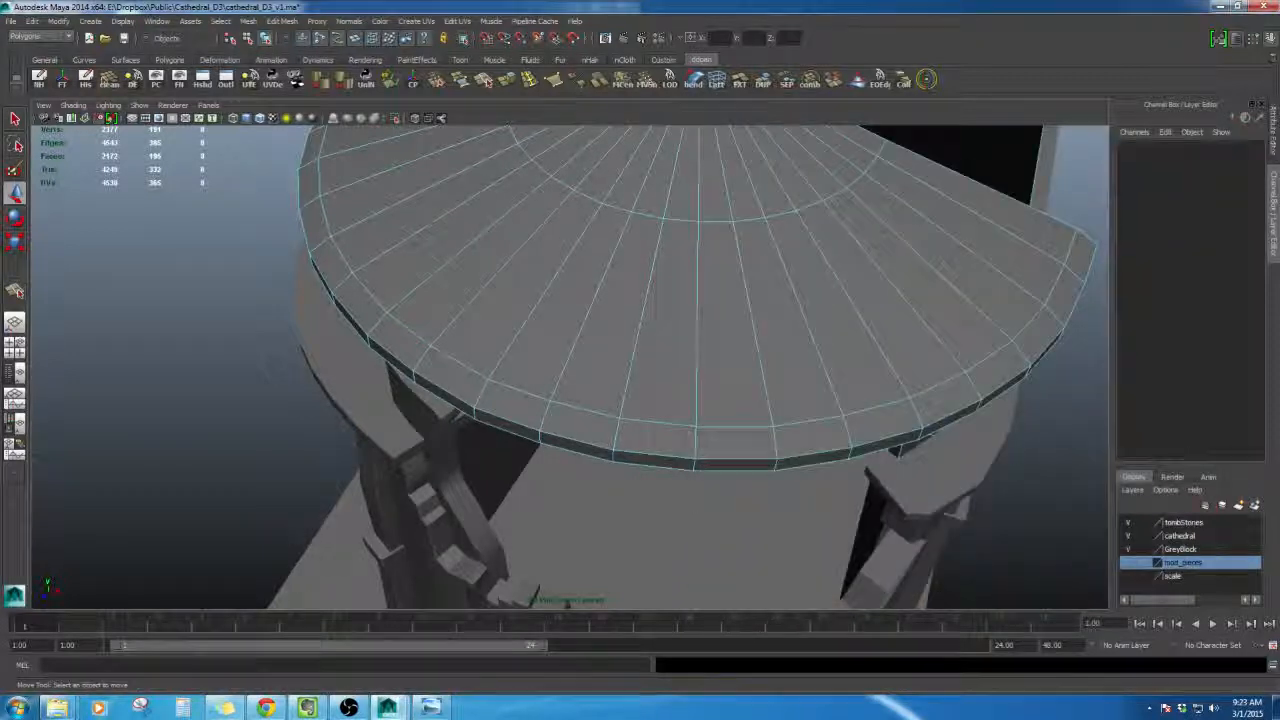
left_click(769, 433)
left_click_drag(783, 465, 713, 519, "alt")
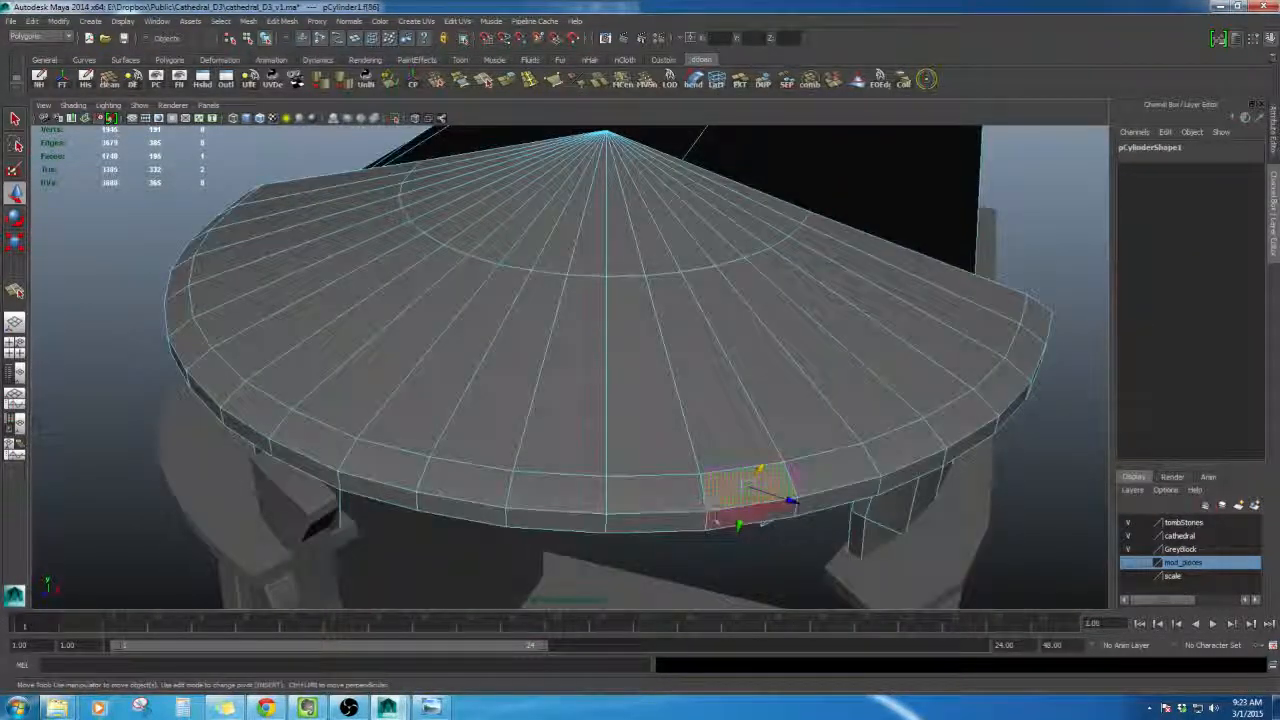
left_click(1036, 240)
left_click_drag(950, 400, 885, 340, "alt")
left_click_drag(647, 455, 755, 417, "alt")
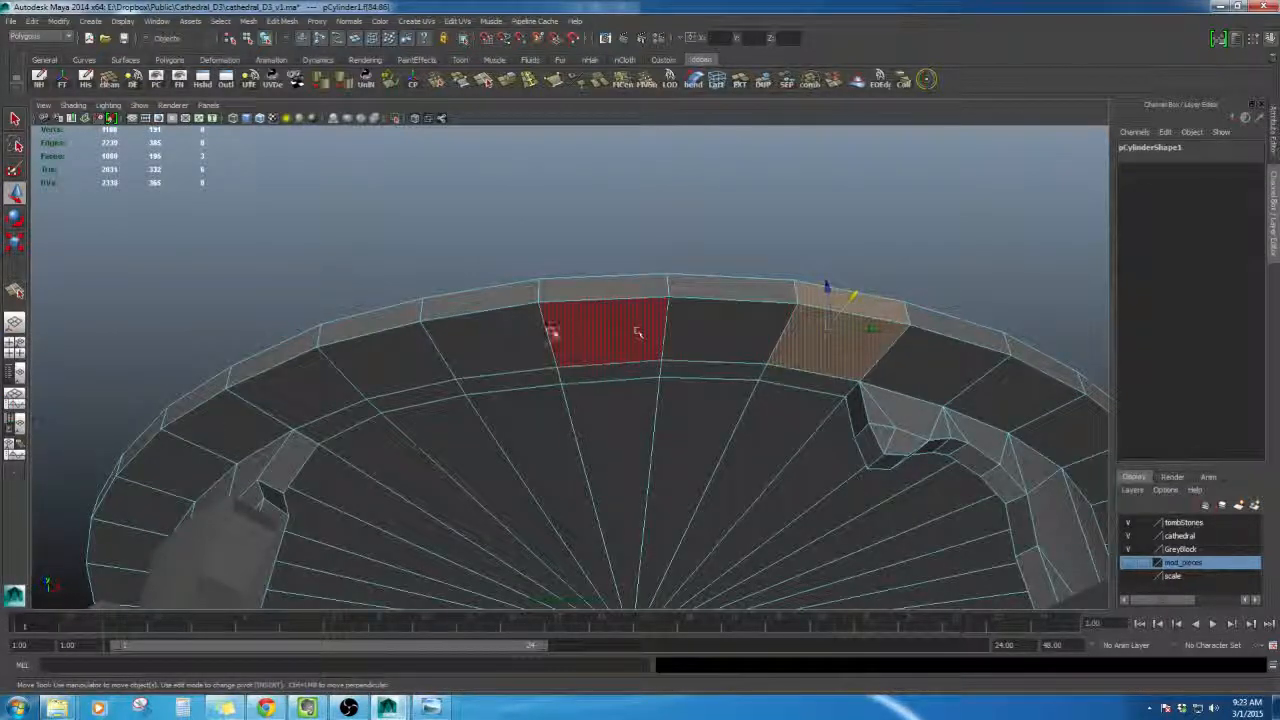
left_click_drag(581, 294, 575, 600, "alt")
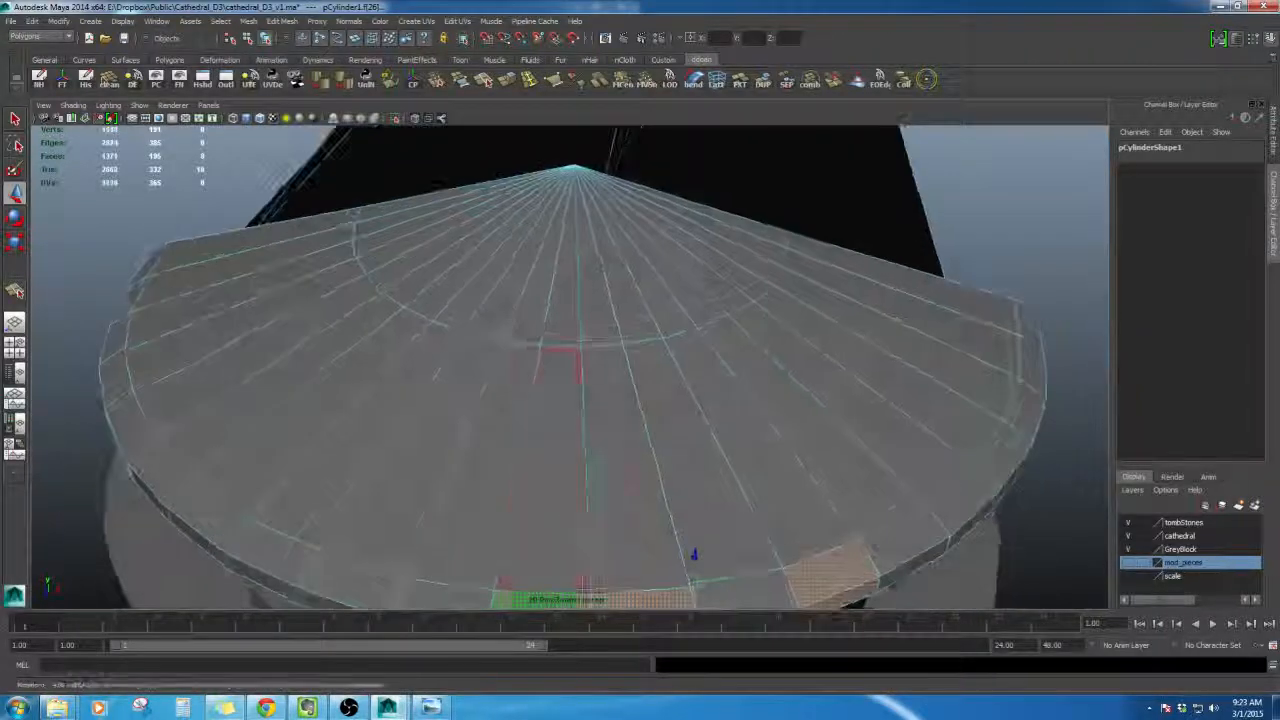
key("Delete")
- Orbit around the tower and compare the gapped roof rim with the reference image
left_click_drag(623, 394, 631, 280, "alt")
right_click_drag(631, 280, 598, 359, "alt")
middle_click_drag(598, 359, 590, 310, "alt")
left_click_drag(590, 310, 587, 345, "alt")
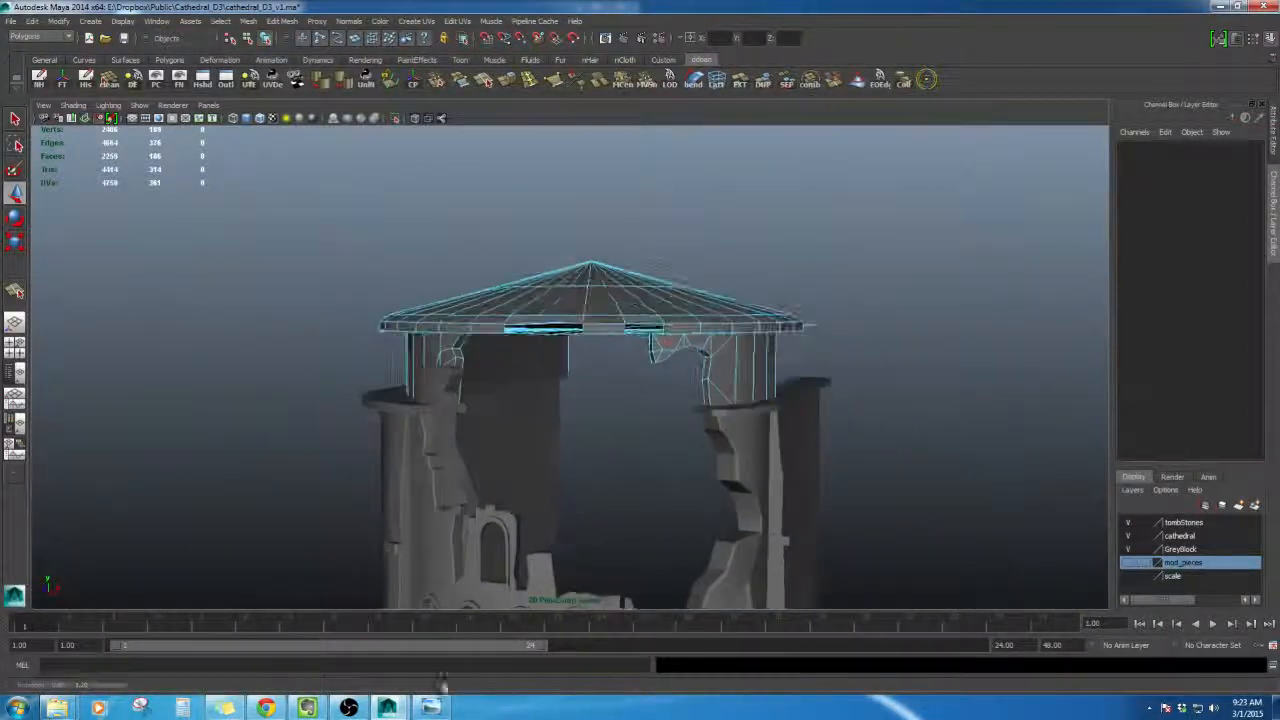
left_click(432, 707)
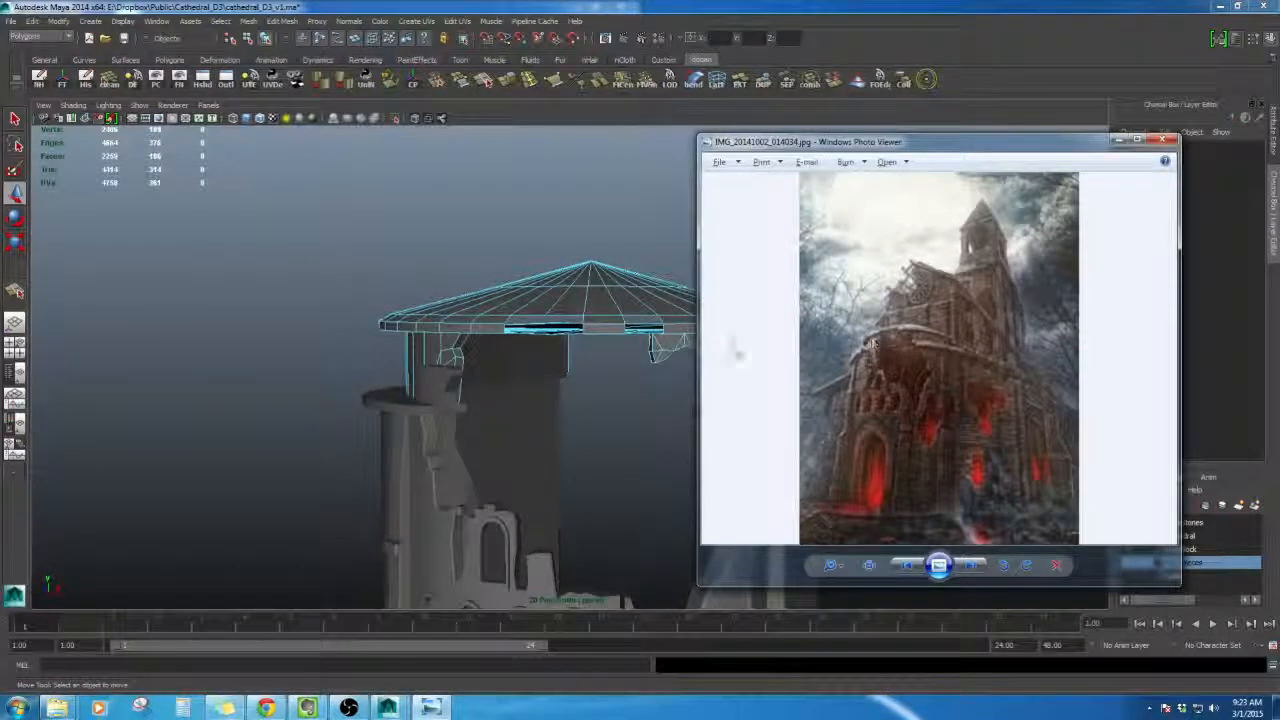
left_click_drag(314, 338, 345, 385, "alt")
right_click_drag(345, 385, 457, 389, "alt")
left_click_drag(457, 389, 613, 431, "alt")
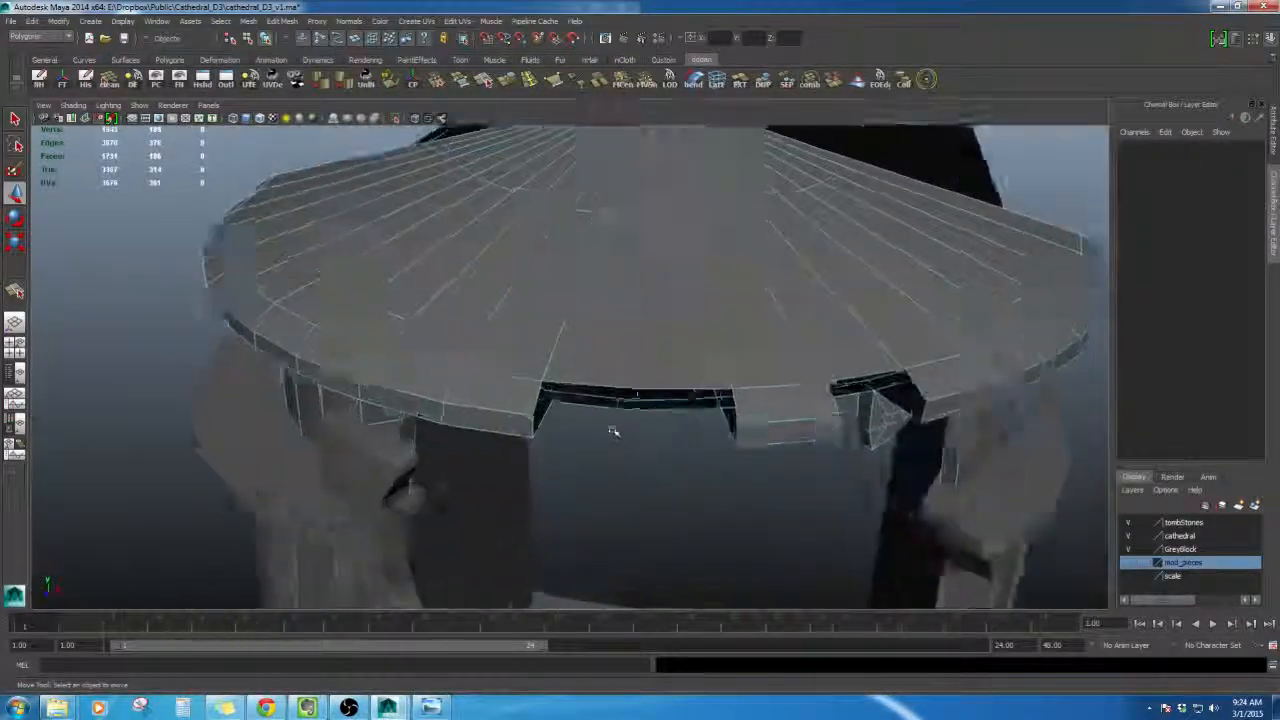
right_click_drag(613, 431, 609, 409, "alt")
left_click_drag(609, 409, 571, 420, "alt")
right_click_drag(571, 420, 604, 474, "alt")
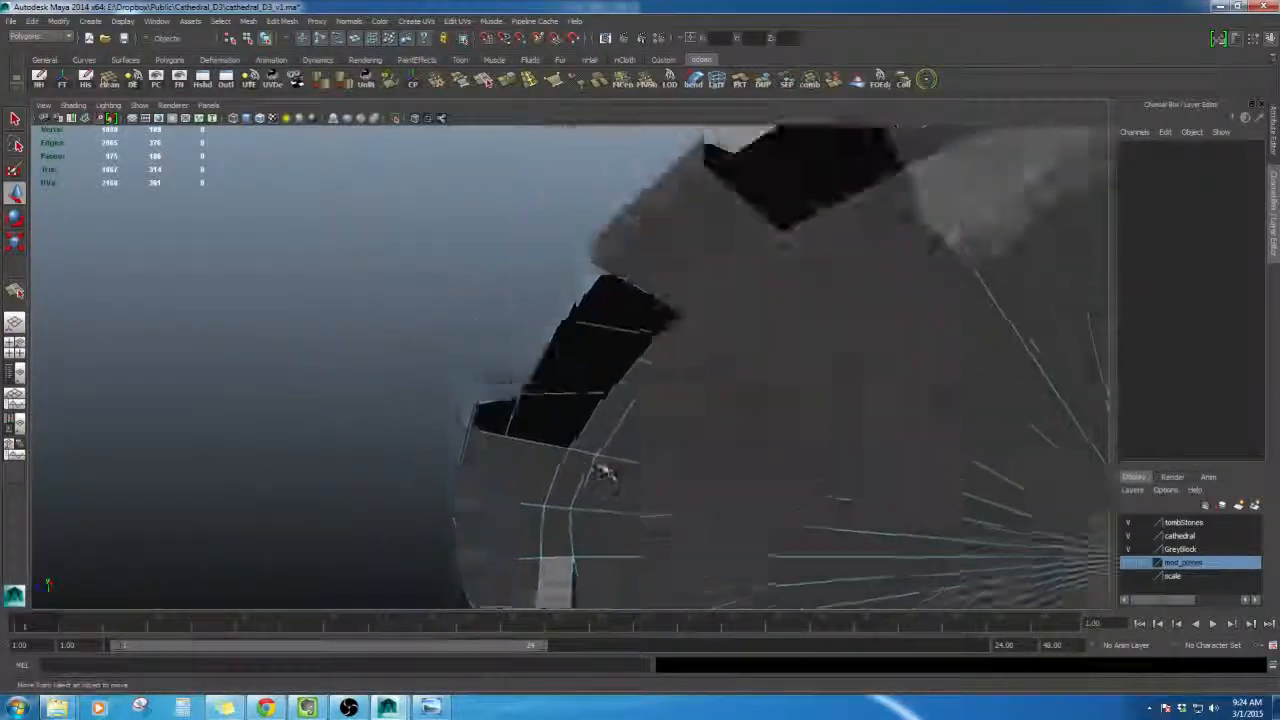
- Move the vertices along the edge of a rim gap to make the break jagged
mouse_move(604, 474)
left_mouse_down("alt")
mouse_move(580, 429)
mouse_move(596, 470)
left_mouse_up("alt")
mouse_move(596, 397)
right_mouse_down()
mouse_move(620, 368)
mouse_move(600, 377)
right_mouse_up()
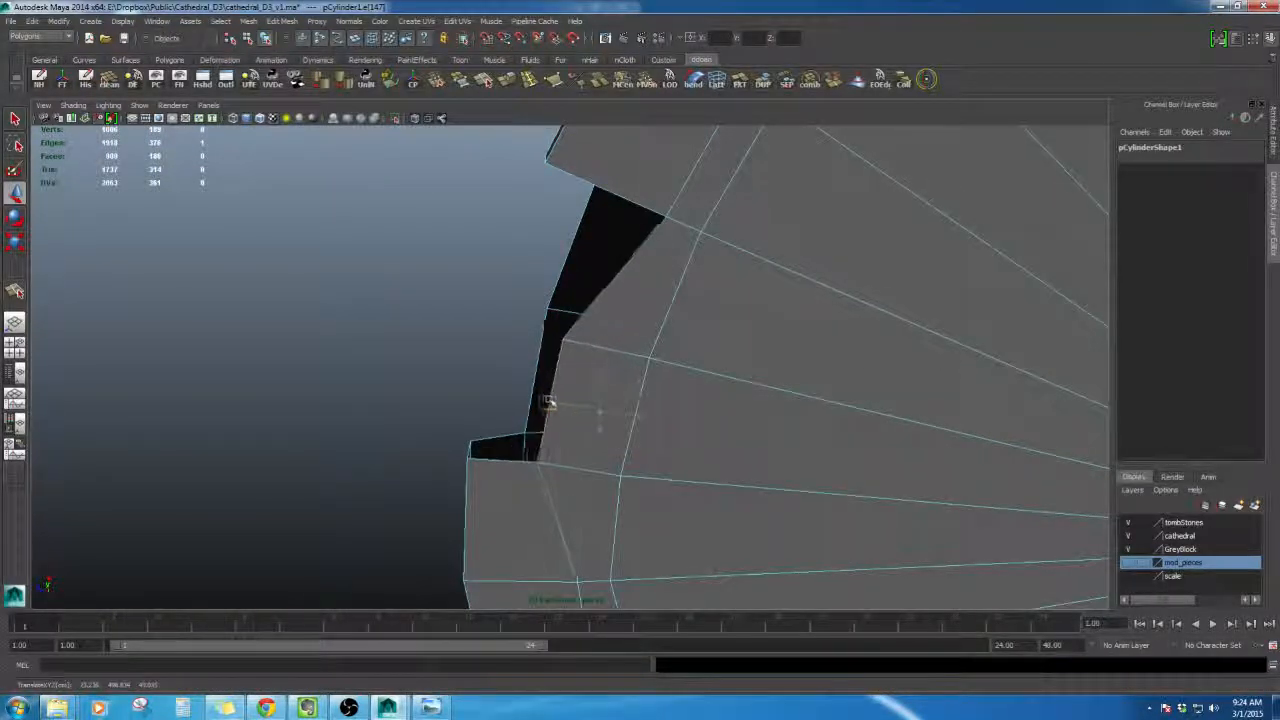
middle_click_drag(536, 400, 546, 435, "alt")
right_click_drag(651, 268, 610, 266)
left_click(681, 257)
left_click_drag(676, 258, 695, 300, "alt")
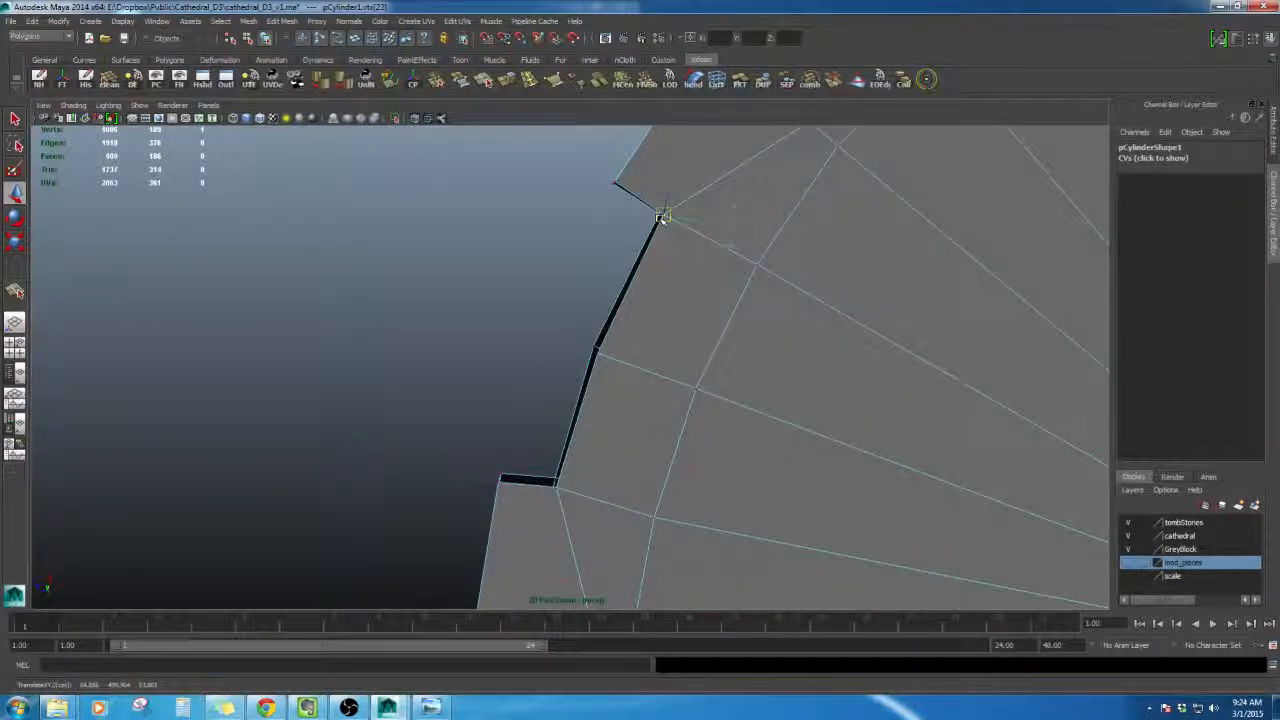
- Pull the vertices at the corners of the rim gap downward to deepen and roughen the broken ledge edge
left_click_drag(662, 218, 740, 500, "alt")
middle_click_drag(740, 500, 713, 519, "alt")
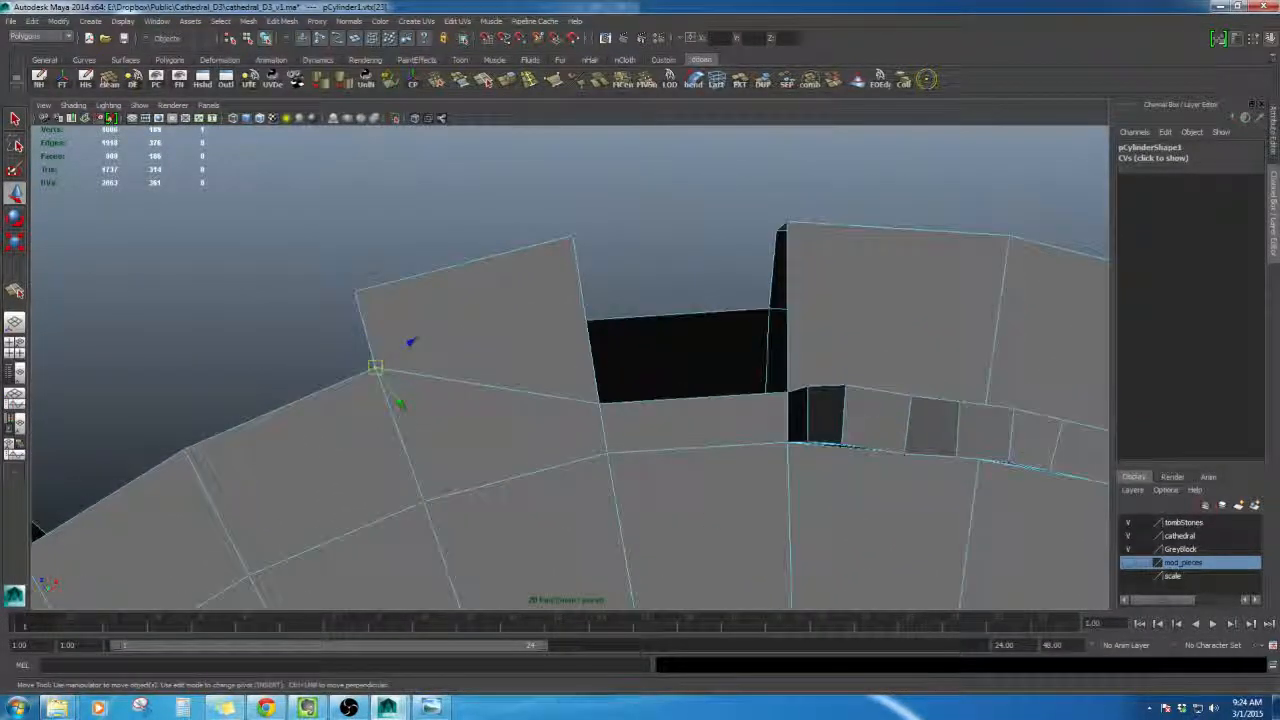
left_click(602, 406)
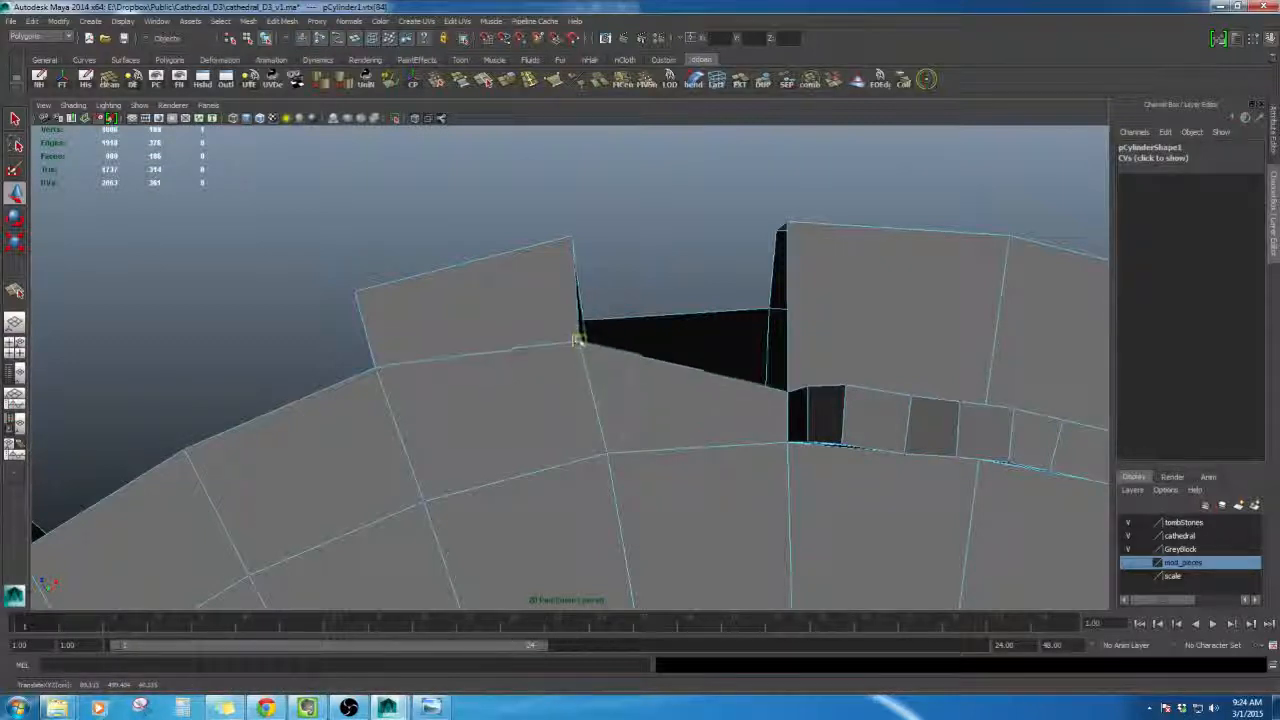
left_click_drag(586, 327, 706, 456, "alt")
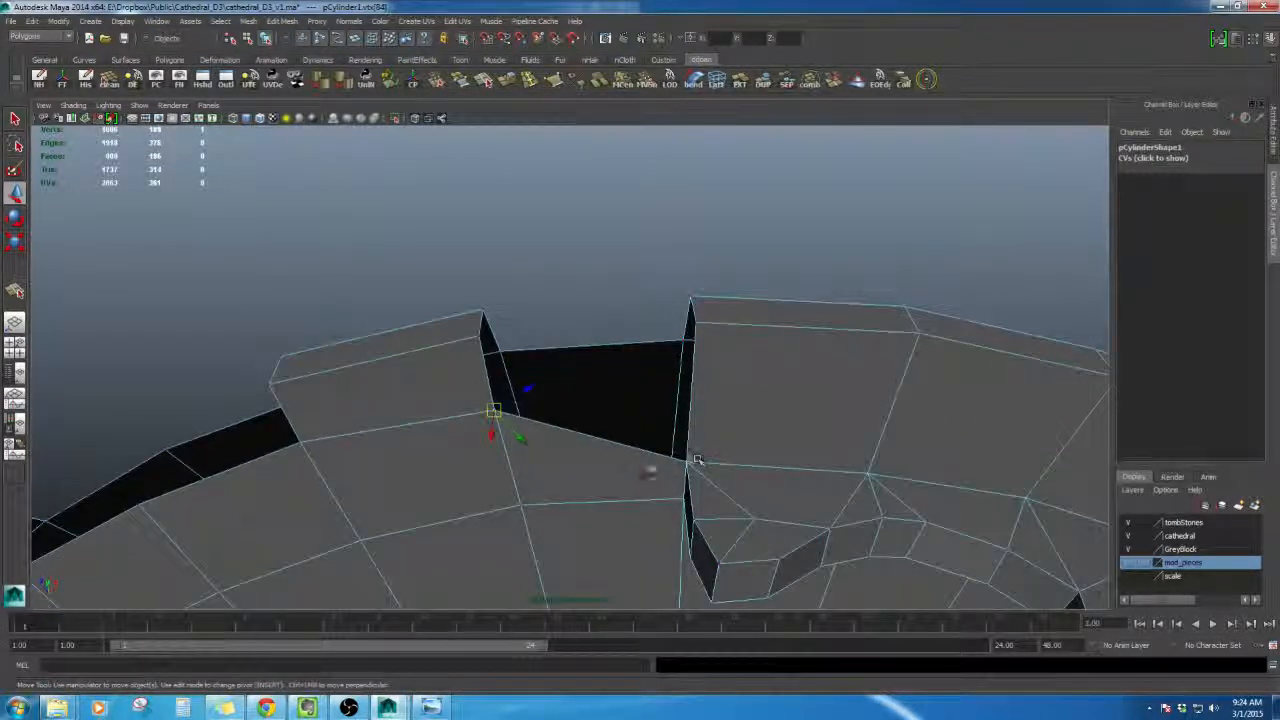
left_click_drag(628, 452, 657, 540, "alt")
middle_click_drag(657, 540, 570, 385, "alt")
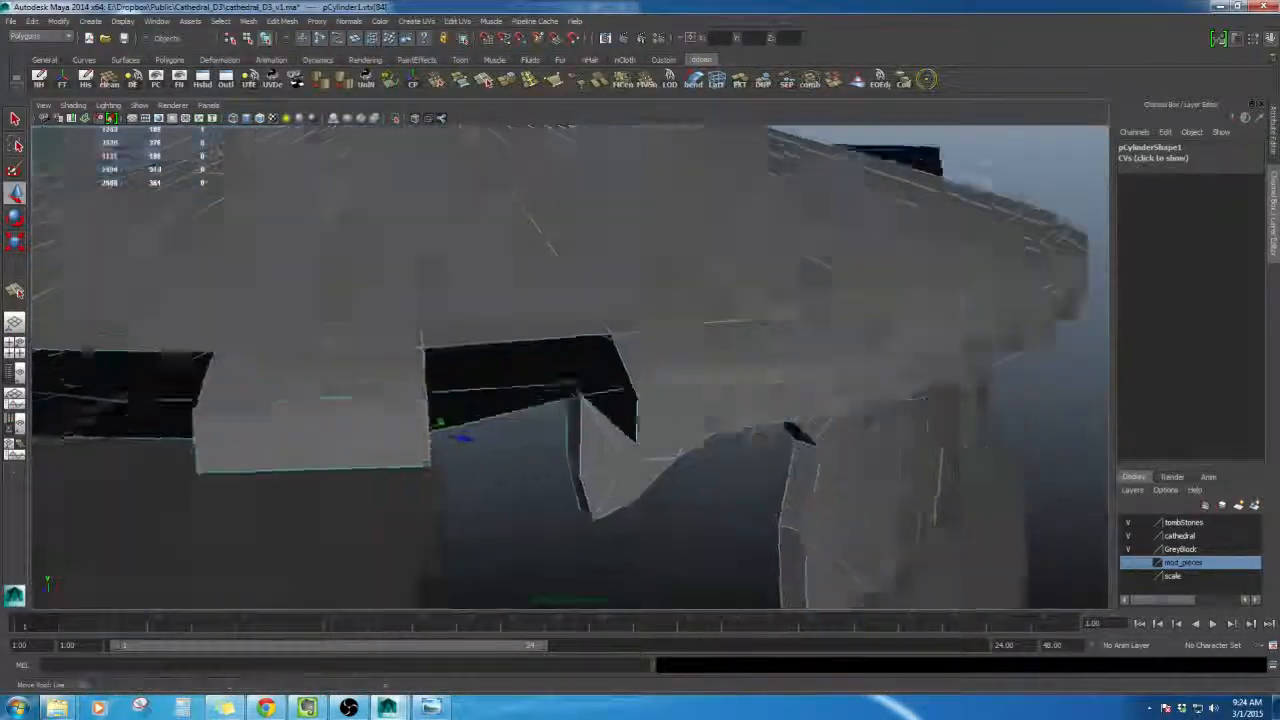
left_click_drag(570, 385, 614, 441, "alt")
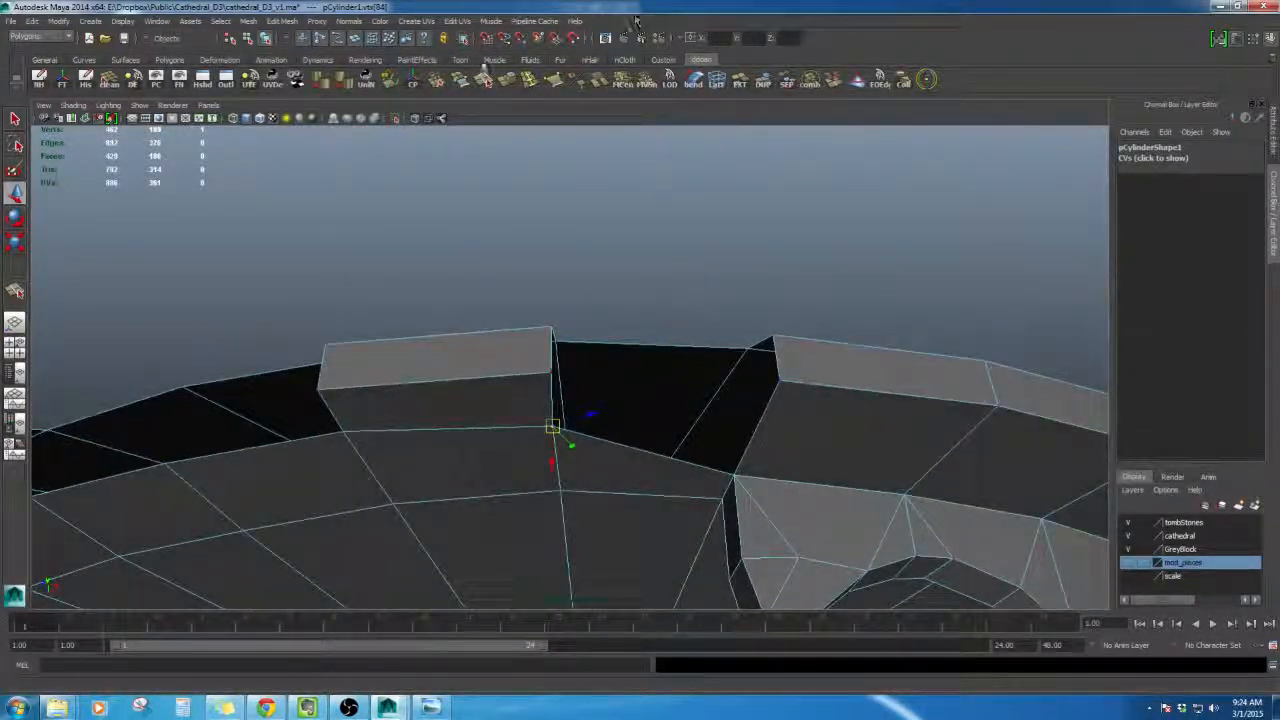
- Use Append to Polygon to cap the open sides of the rim gaps with new faces
left_click(458, 85)
scroll(559, 387, "up", 2)
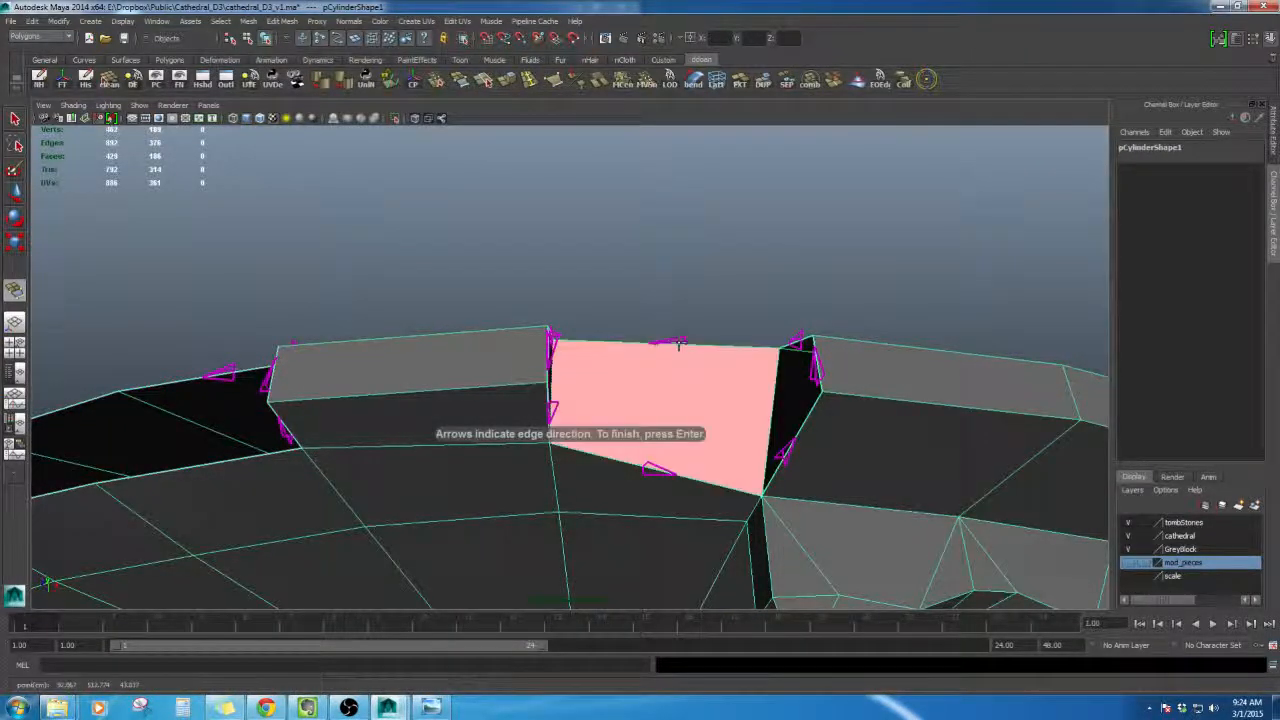
middle_click_drag(702, 370, 765, 510, "alt")
left_click_drag(759, 488, 715, 468, "alt")
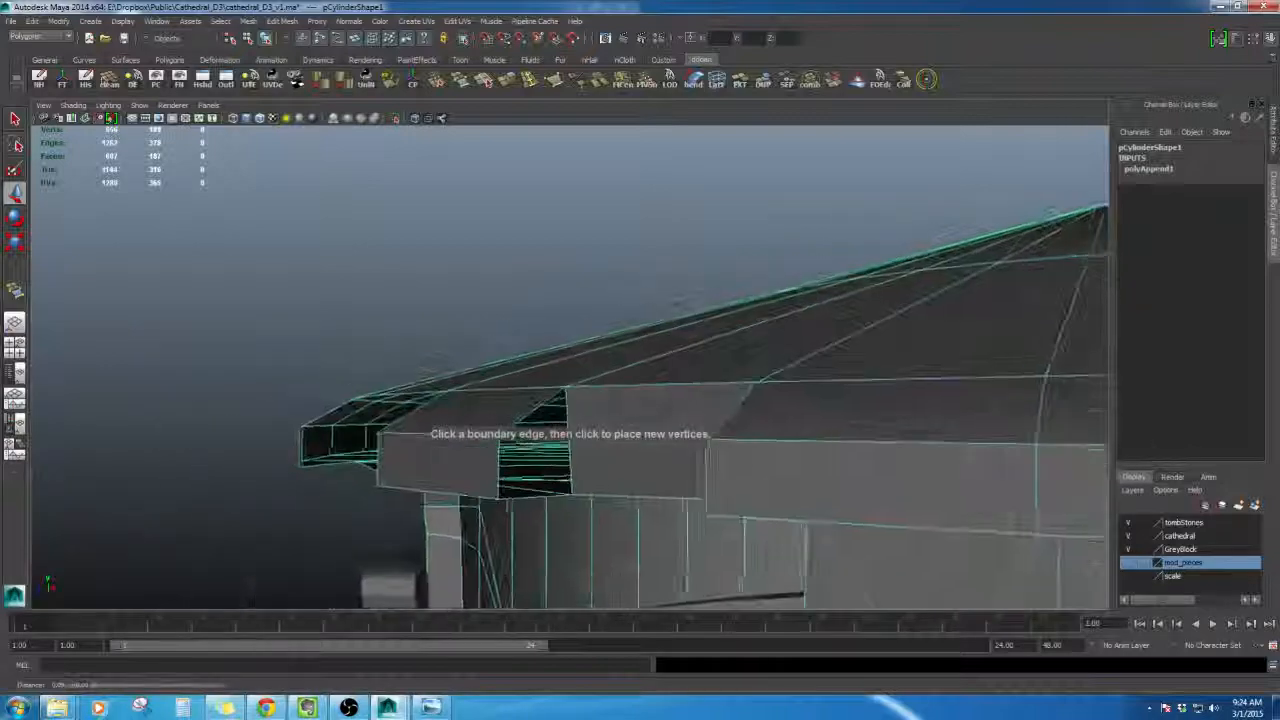
middle_click_drag(1050, 450, 729, 443, "alt")
left_click_drag(729, 443, 771, 440, "alt")
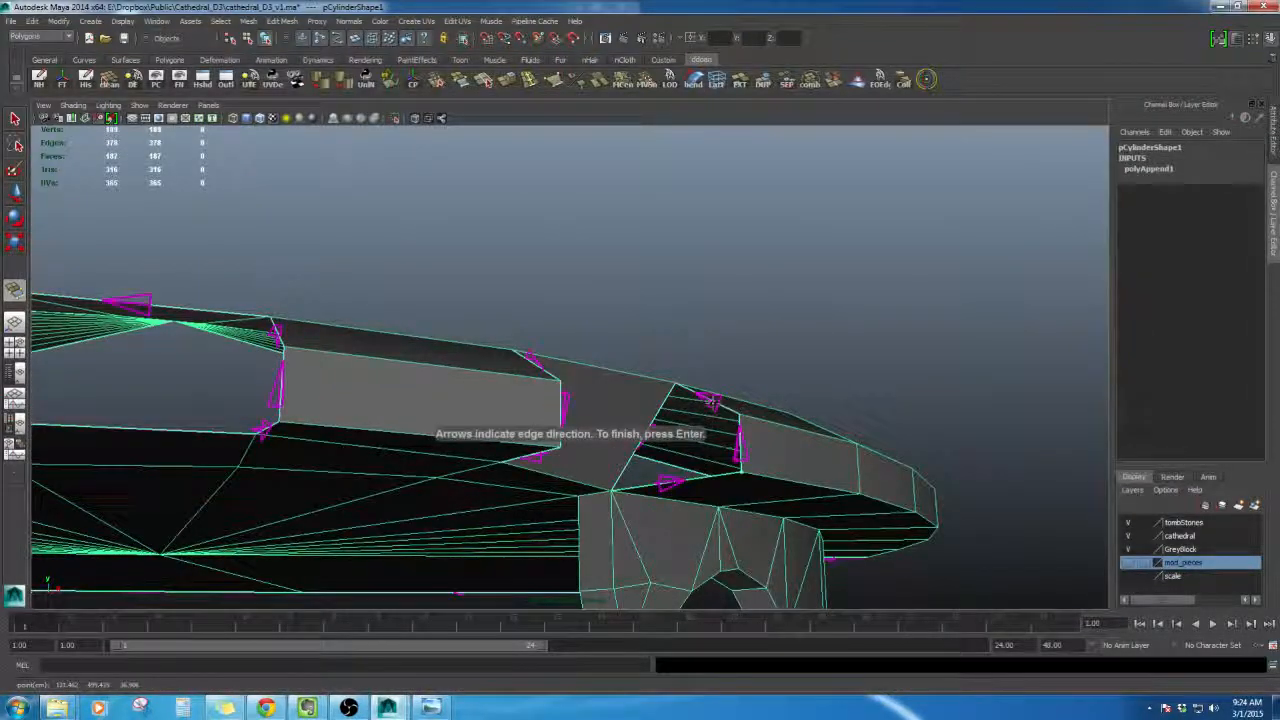
left_click_drag(622, 440, 506, 470, "alt")
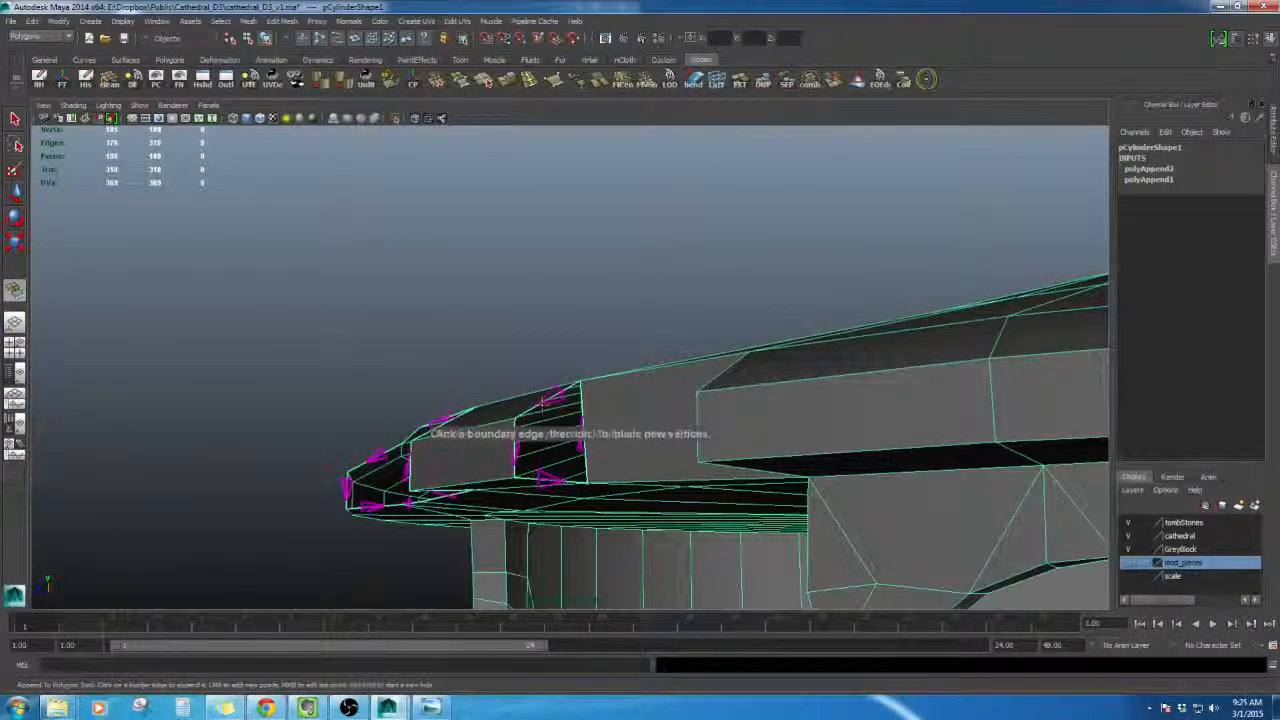
key("Return")
left_click_drag(552, 397, 592, 480, "alt")
key("Return")
left_click_drag(620, 357, 710, 423, "alt")
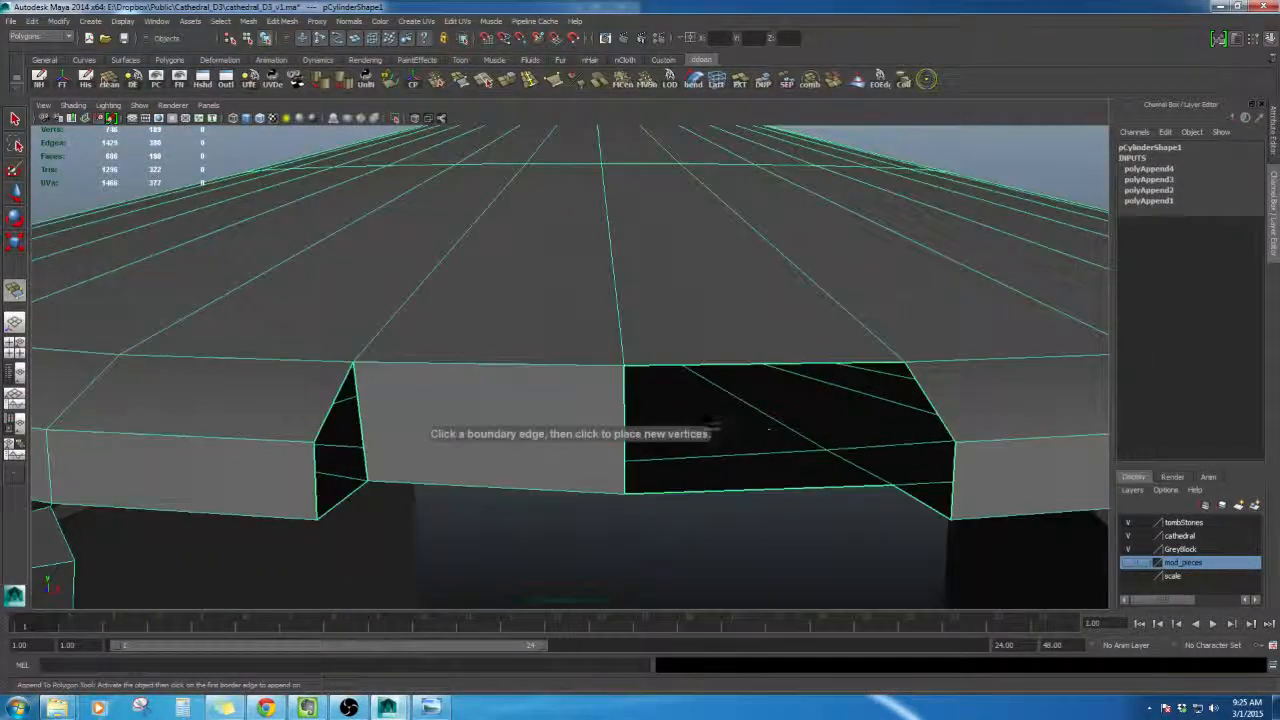
left_click_drag(699, 501, 706, 511, "alt")
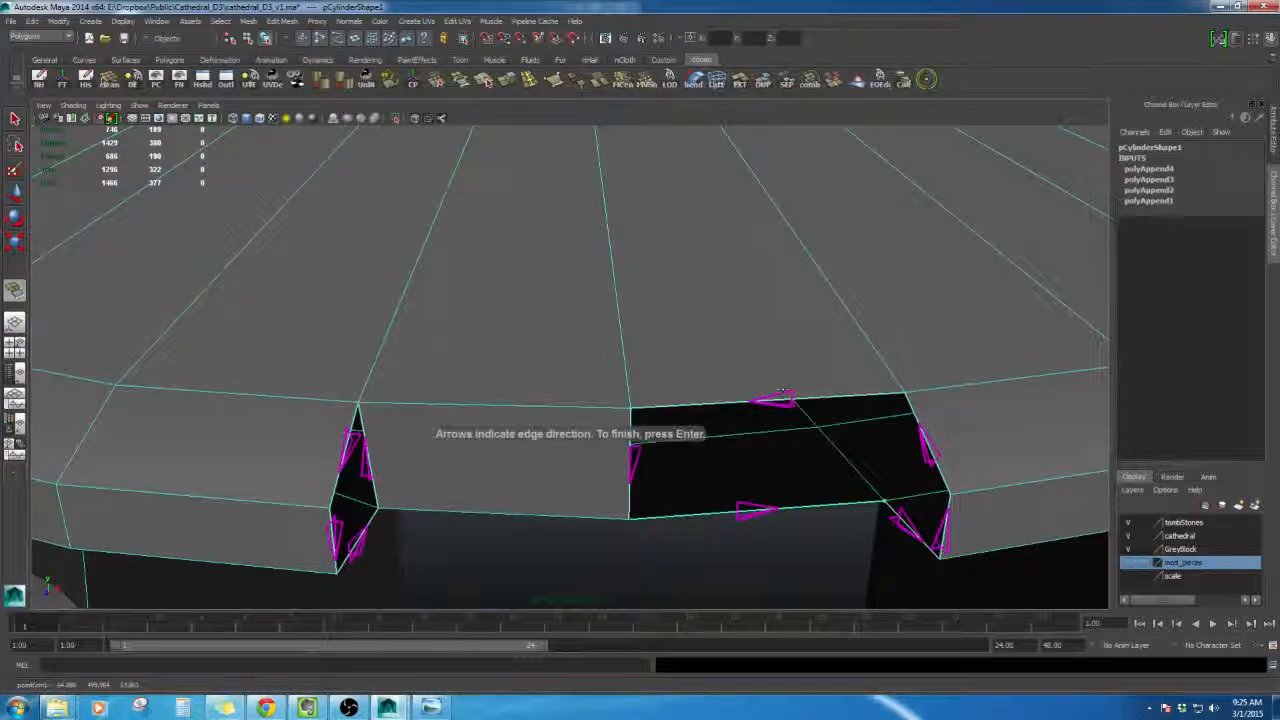
key("Return")
left_click_drag(783, 393, 700, 432, "alt")
key("Return")
key("Return")
- Select edges along the lower border of a rim gap and move them to reshape the broken ledge
key("w")
left_click(690, 425)
left_click(628, 376)
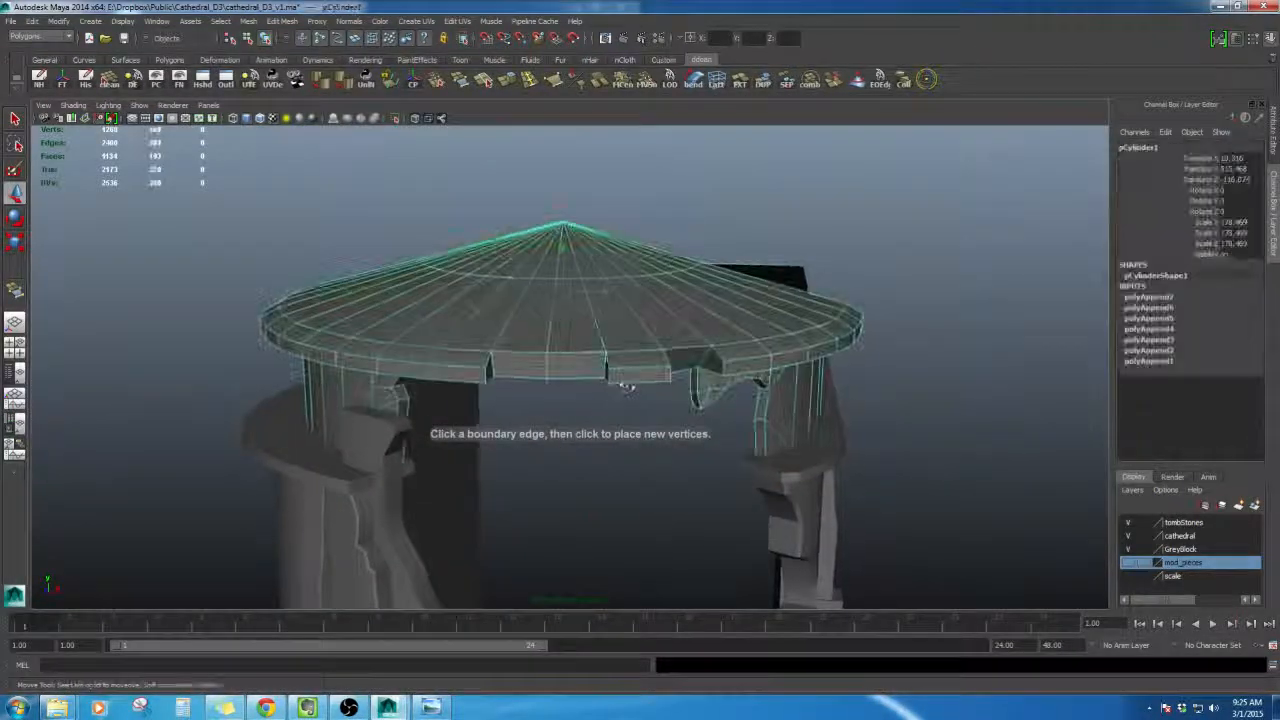
left_click(627, 387)
left_click_drag(627, 387, 597, 422, "alt")
left_click(600, 420)
scroll(600, 420, "up", 2)
right_click_drag(597, 422, 595, 388)
left_click(562, 474)
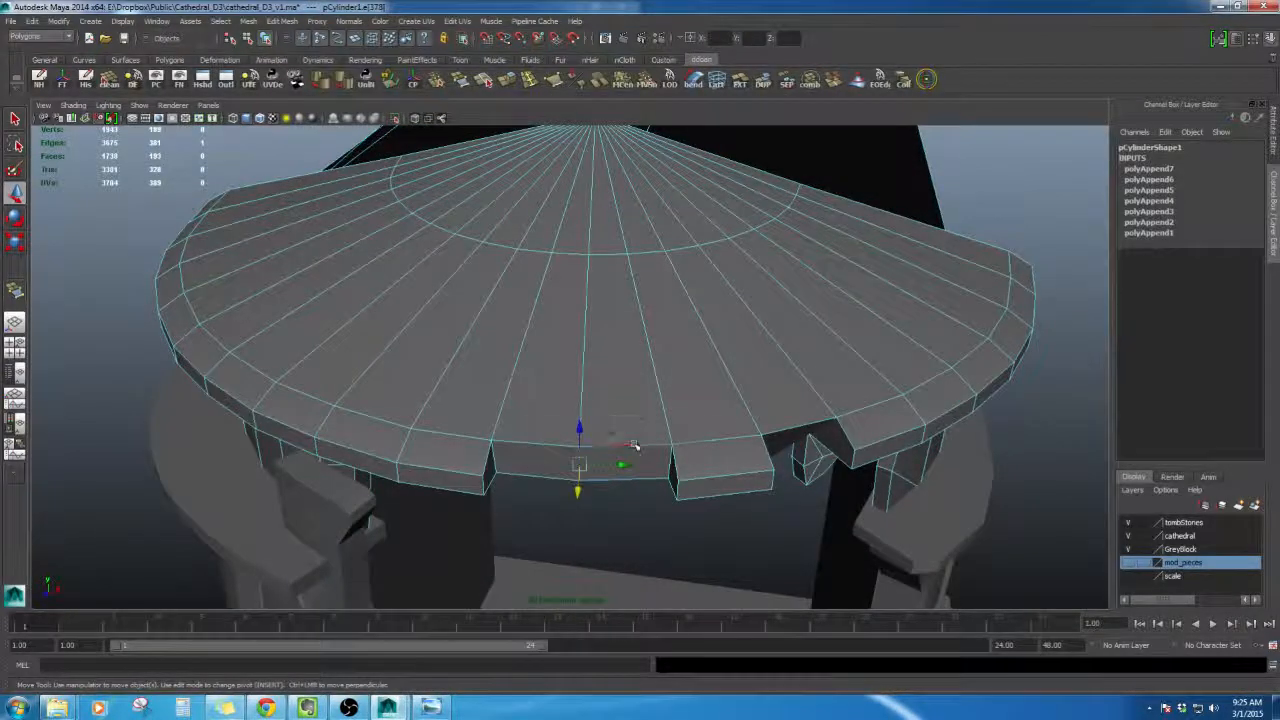
right_click_drag(634, 445, 708, 443, "shift")
left_click_drag(708, 443, 650, 356, "alt")
right_click_drag(663, 352, 665, 384)
left_click(661, 348)
left_click(660, 322)
scroll(665, 365, "down", 4)
middle_click_drag(667, 398, 683, 376, "alt")
left_click_drag(683, 376, 740, 360, "alt")
right_click(740, 360)
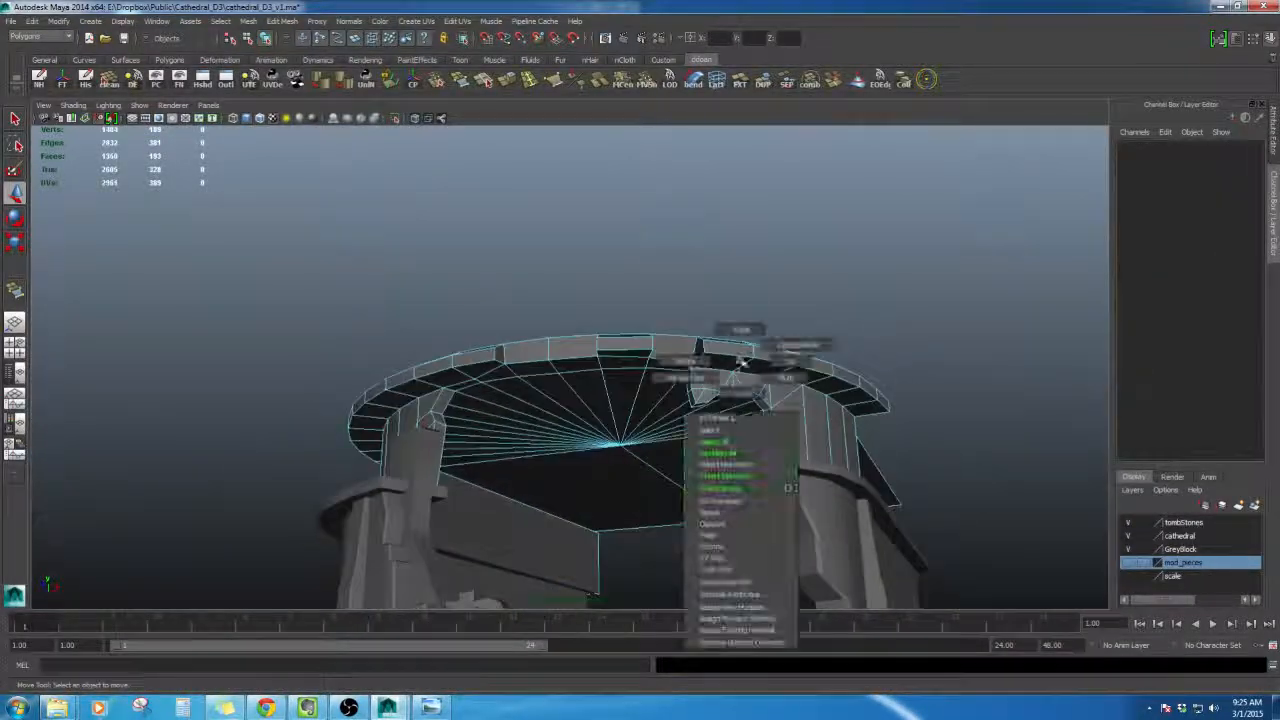
left_click(745, 440)
- Orbit around the roof ledge and compare it with the reference concept image
left_click_drag(934, 423, 634, 491, "alt")
scroll(794, 426, "down", 4)
scroll(634, 491, "up", 5)
left_click(597, 374)
right_click_drag(626, 357, 626, 325)
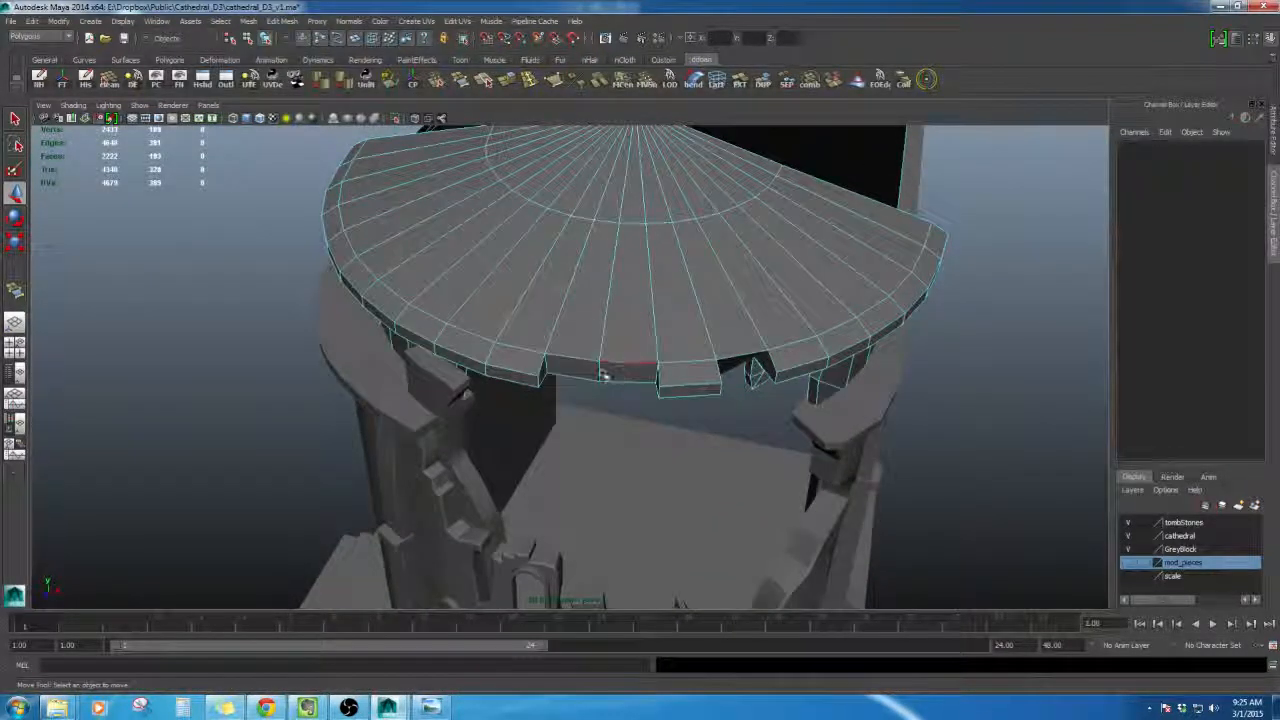
left_click(604, 375)
left_click_drag(604, 378, 601, 276, "alt")
right_click_drag(643, 376, 636, 448)
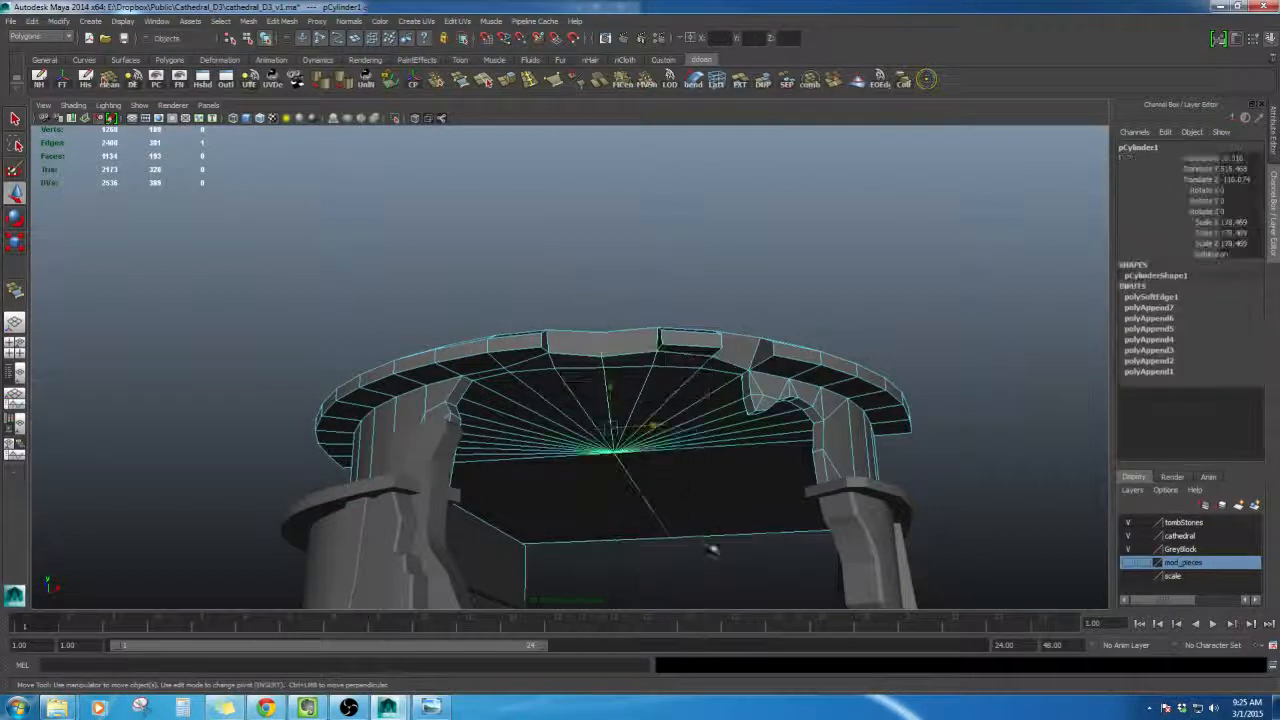
left_click(712, 547)
mouse_move(714, 545)
left_mouse_down("alt")
mouse_move(743, 517)
mouse_move(727, 517)
mouse_move(715, 560)
left_mouse_up("alt")
left_click(428, 708)
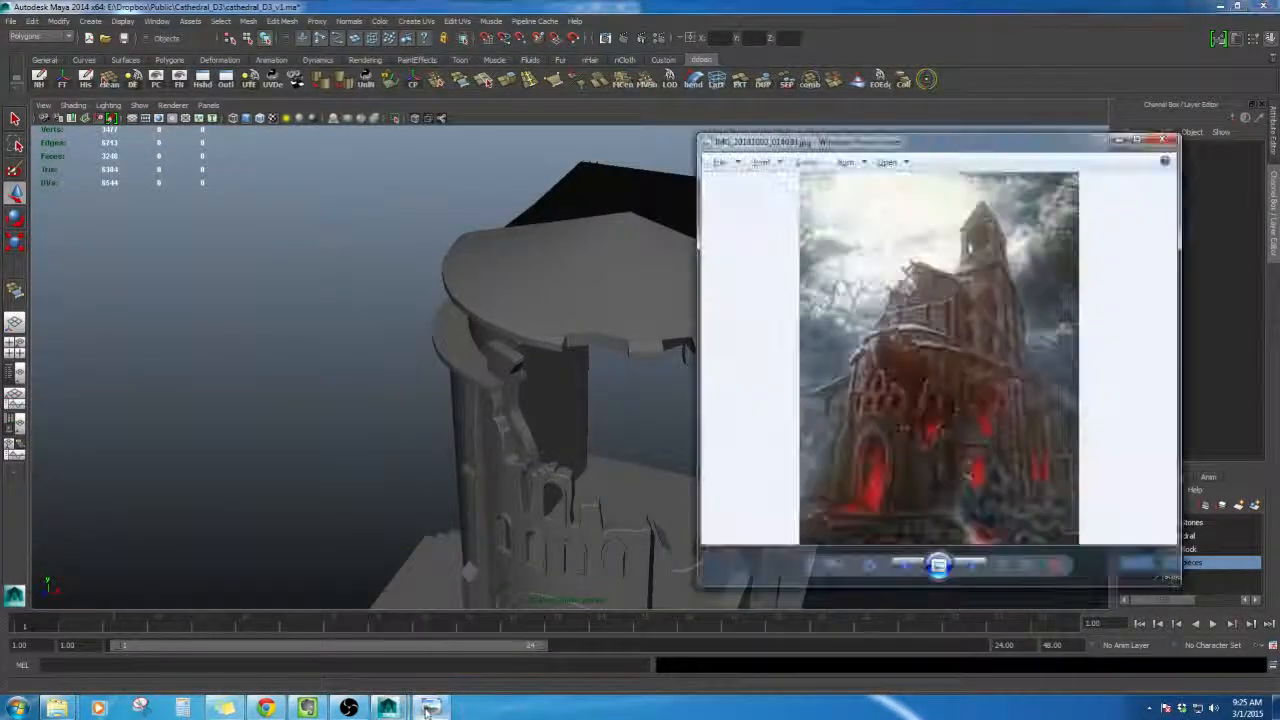
left_click(316, 441)
- Split a rim face beside the gap with the Split Polygon tool, cutting a new edge toward the roof centre
left_click_drag(606, 440, 631, 497, "alt")
left_click(611, 455)
scroll(612, 455, "up", 4)
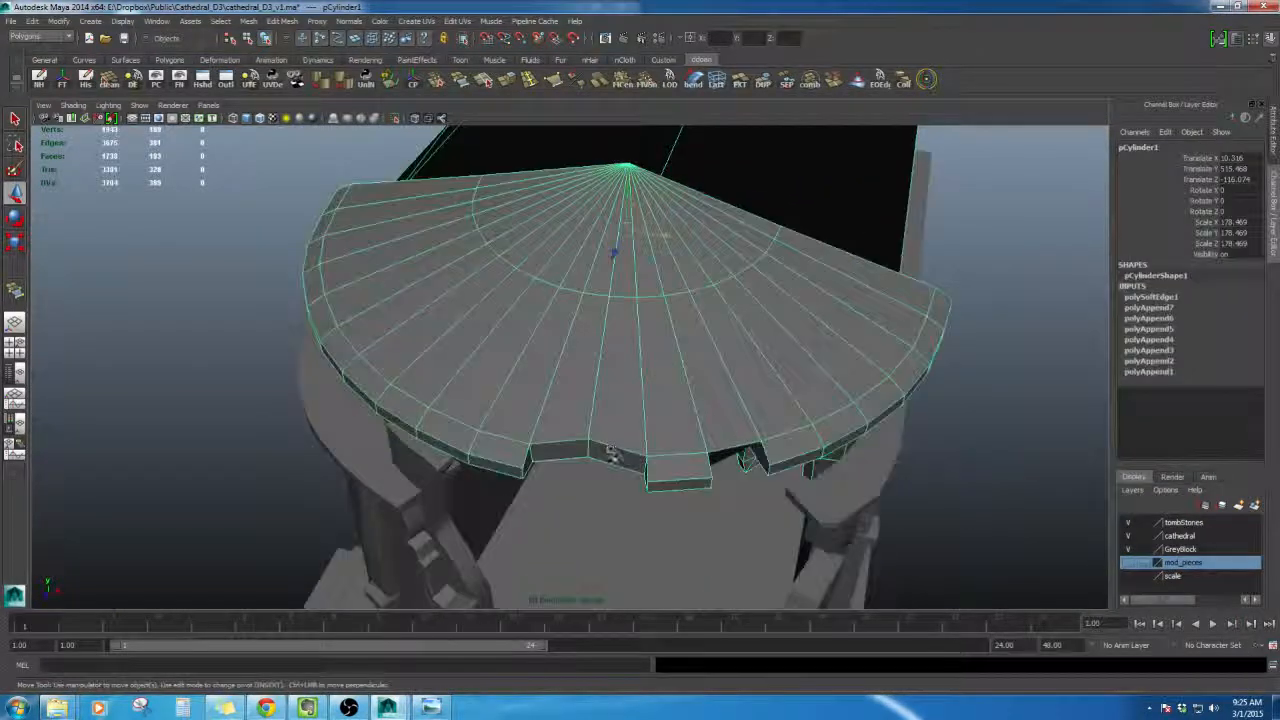
left_click_drag(634, 424, 637, 419, "alt")
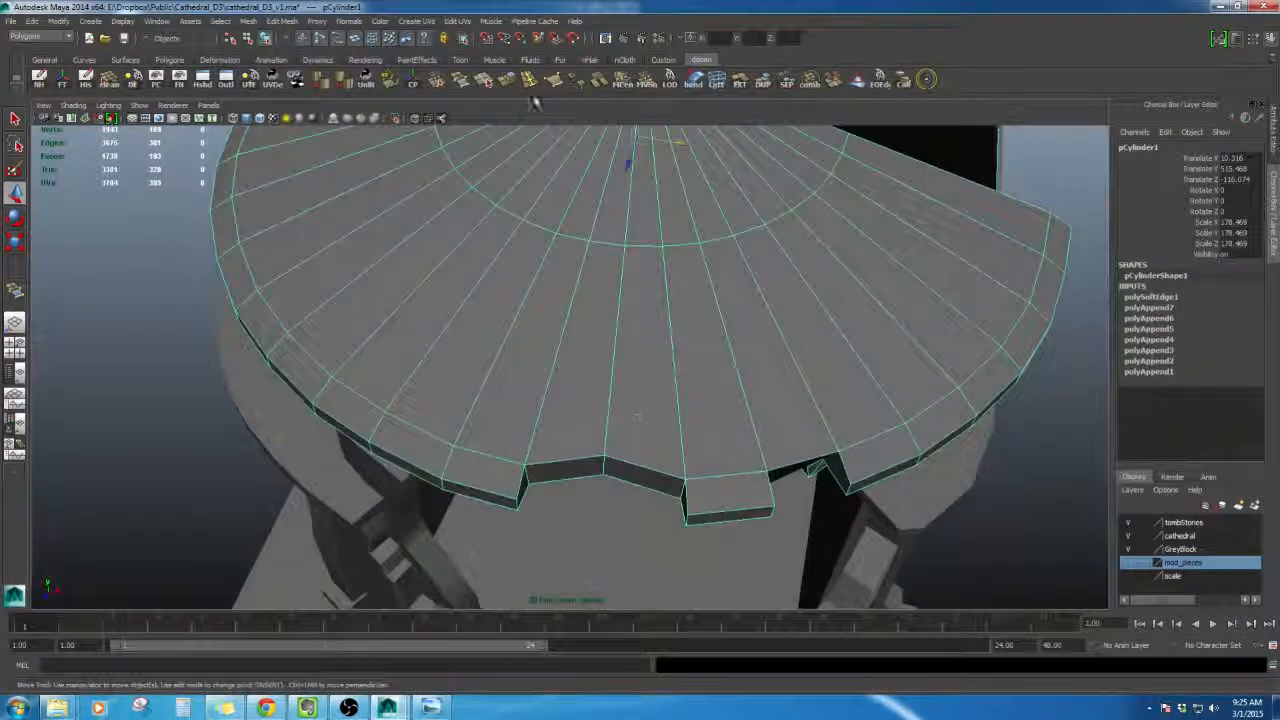
left_click(487, 81)
scroll(557, 463, "up", 2)
middle_click_drag(598, 463, 648, 359, "alt")
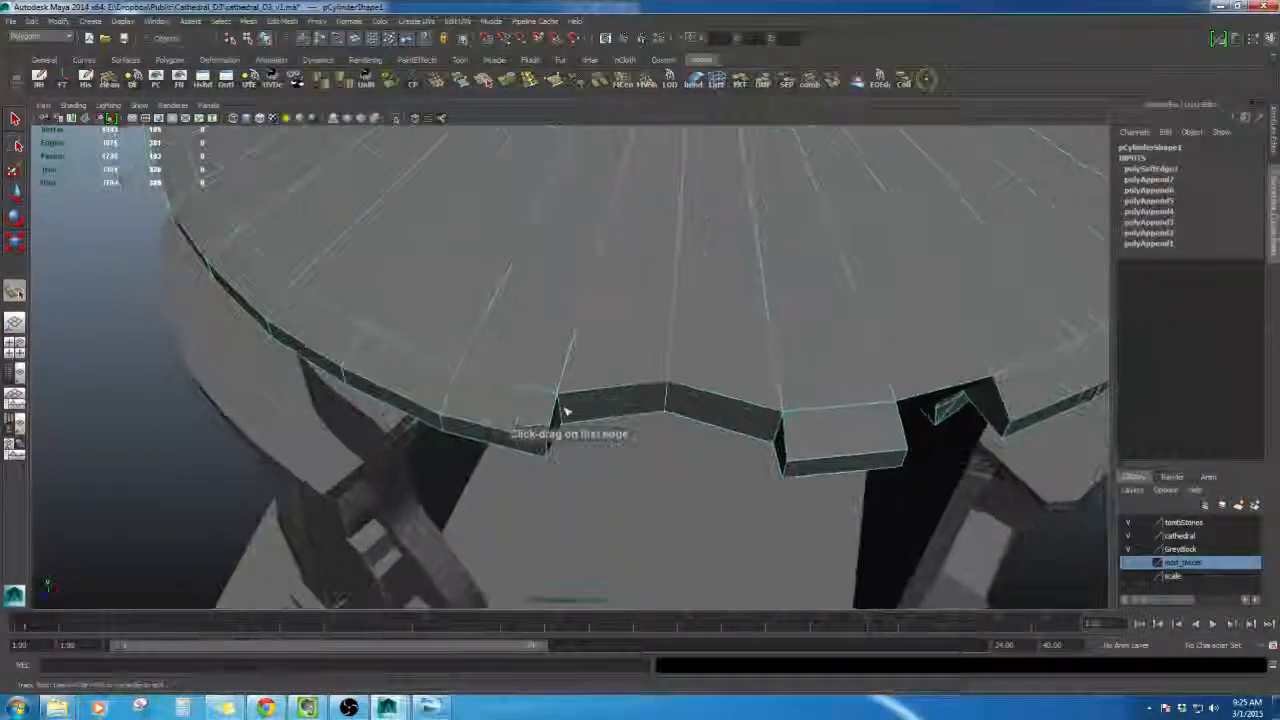
key("w")
right_click_drag(563, 400, 566, 373)
left_click_drag(550, 392, 564, 389, "alt")
right_click_drag(558, 393, 568, 440)
left_click(567, 420)
left_click_drag(567, 420, 652, 482, "alt")
left_click(484, 82)
left_click_drag(500, 366, 563, 292, "alt")
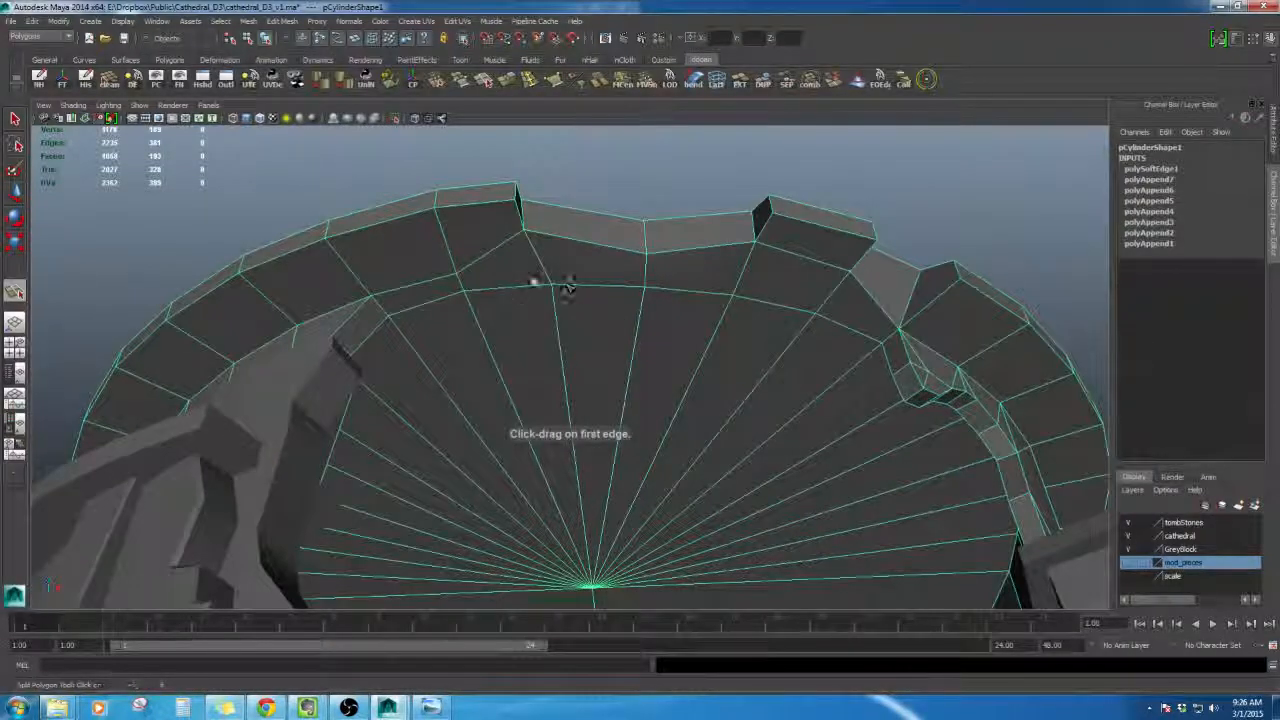
left_click_drag(612, 231, 629, 251, "alt")
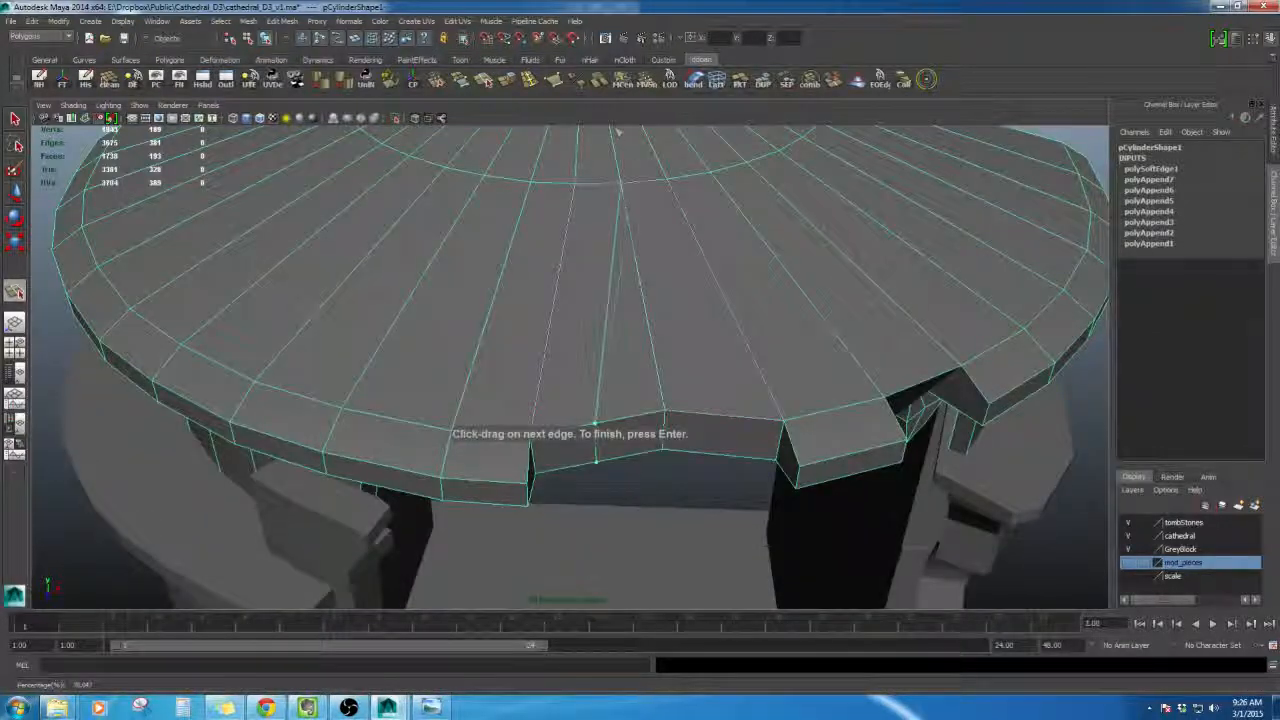
left_click(620, 180)
key("Return")
- Add a second split across the neighbouring rim face next to the gap
left_click_drag(620, 180, 640, 243, "alt")
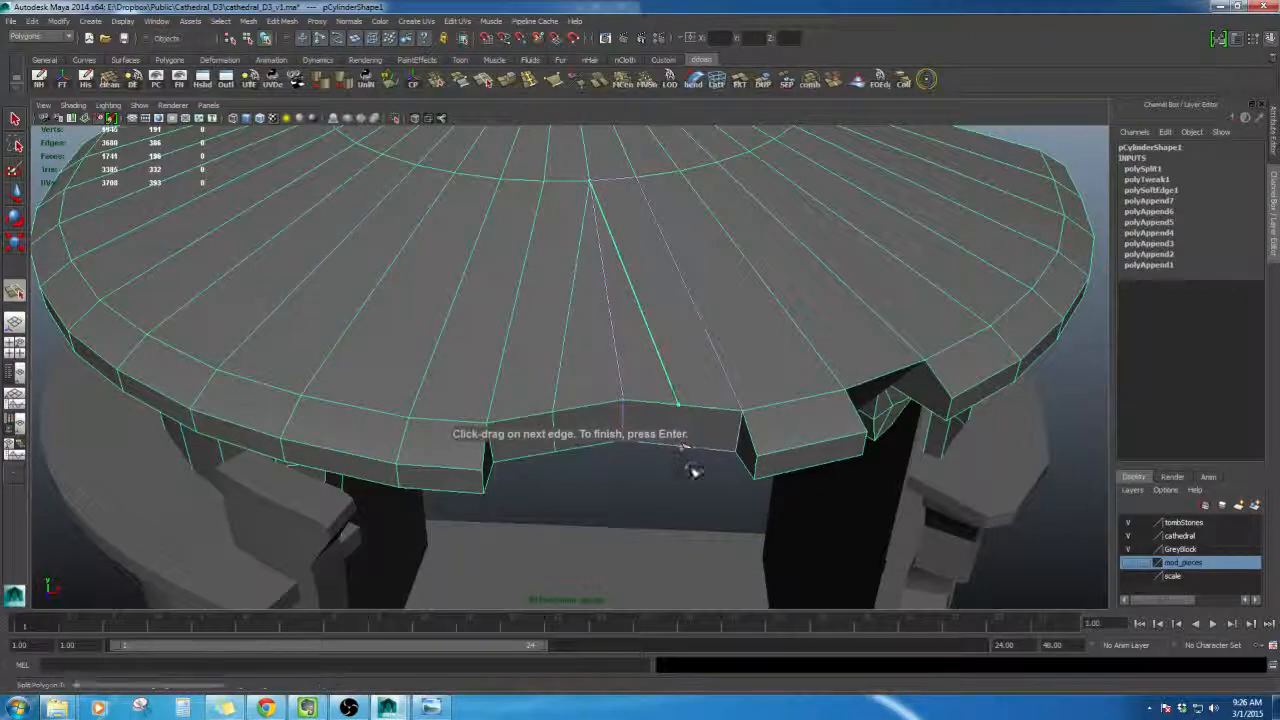
left_click_drag(693, 470, 590, 440, "alt")
key("Return")
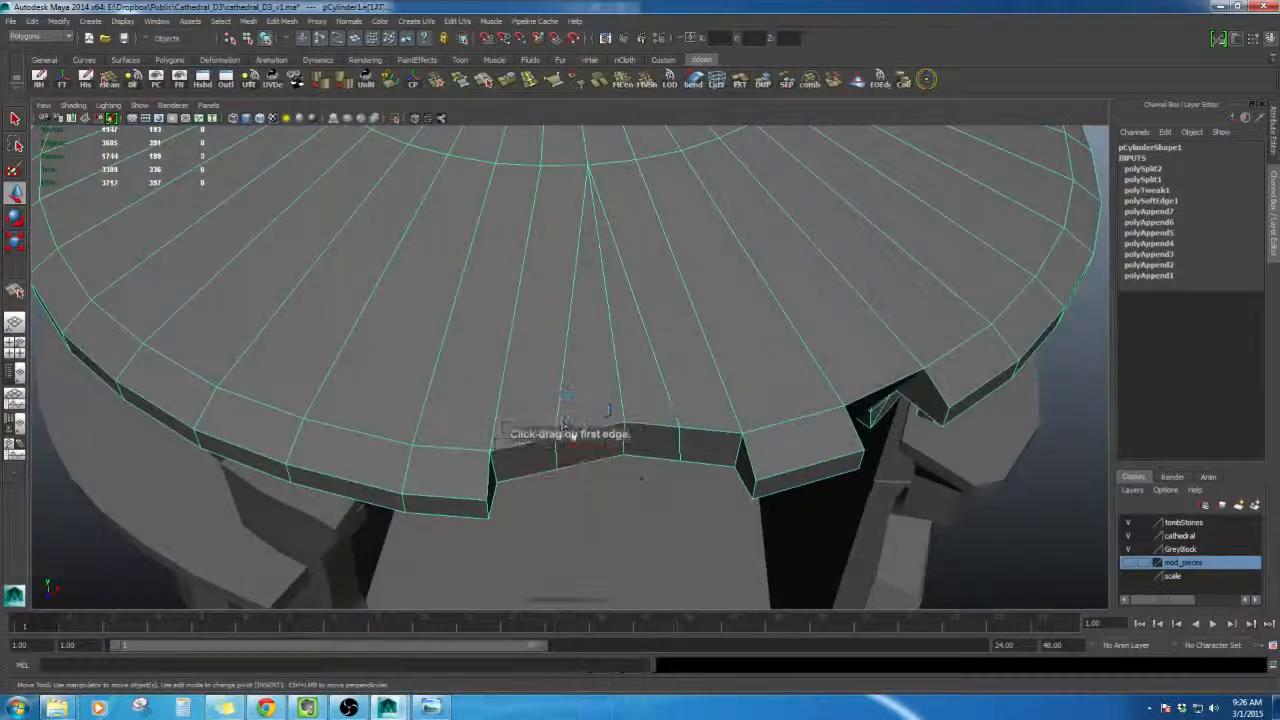
- Select the new edge on the gap's lower border with the Move tool to push it into a jagged notch
mouse_move(631, 471)
left_mouse_down("alt")
mouse_move(643, 456)
mouse_move(564, 380)
mouse_move(597, 512)
mouse_move(648, 487)
mouse_move(670, 499)
mouse_move(597, 500)
mouse_move(580, 468)
mouse_move(638, 476)
left_mouse_up("alt")
left_click(560, 380)
left_click(560, 378)
key("w")
left_click(586, 497)
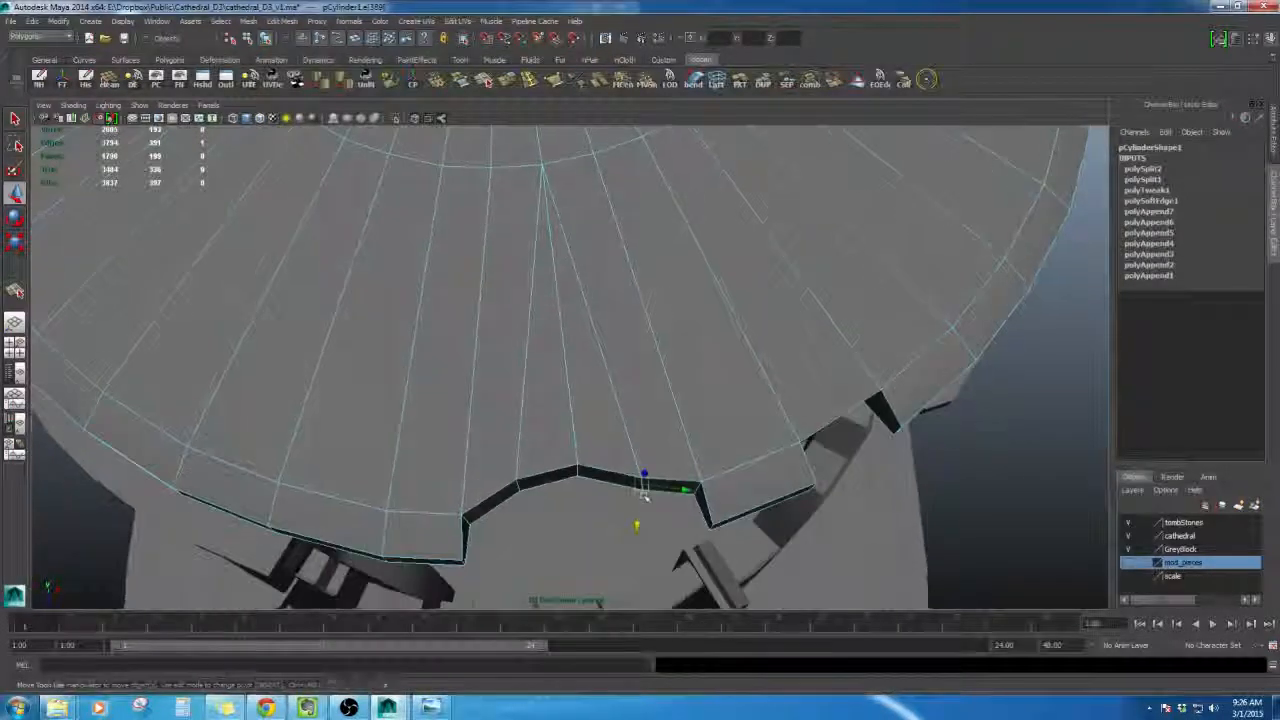
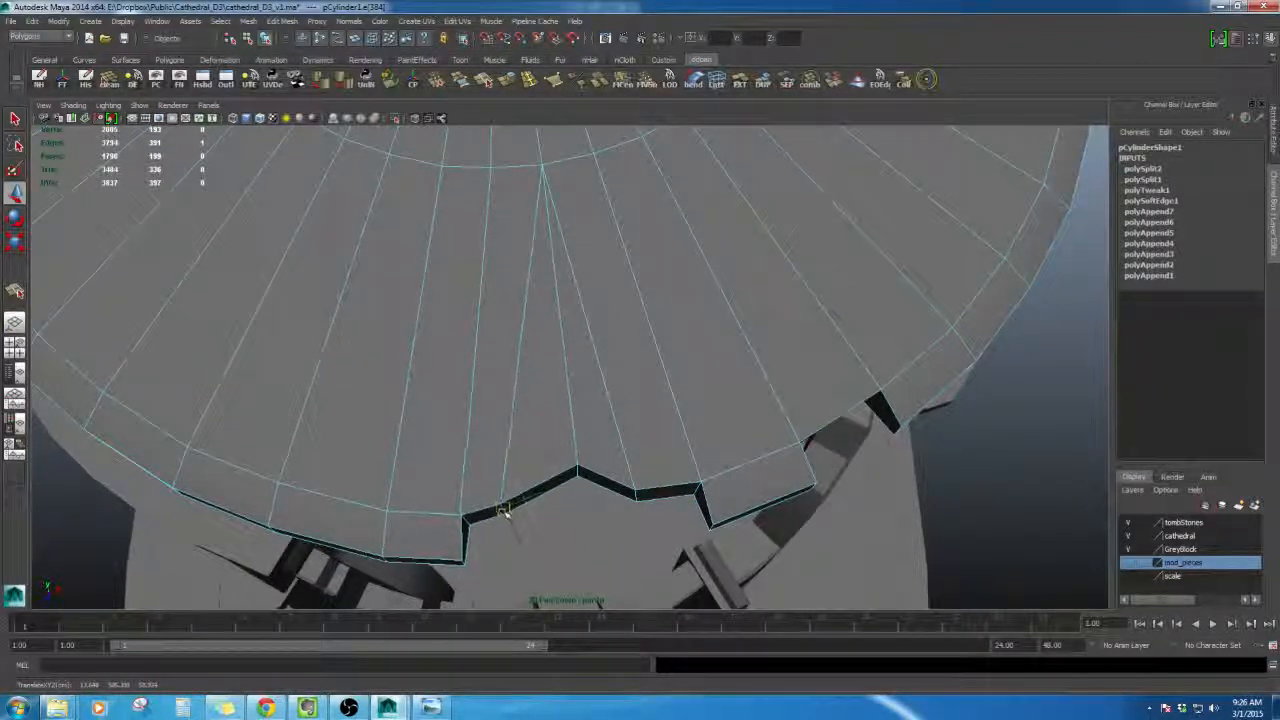
- Move the selected gap edge downward and inward to deepen the jagged notch in the roof rim
left_click_drag(497, 519, 602, 455, "alt")
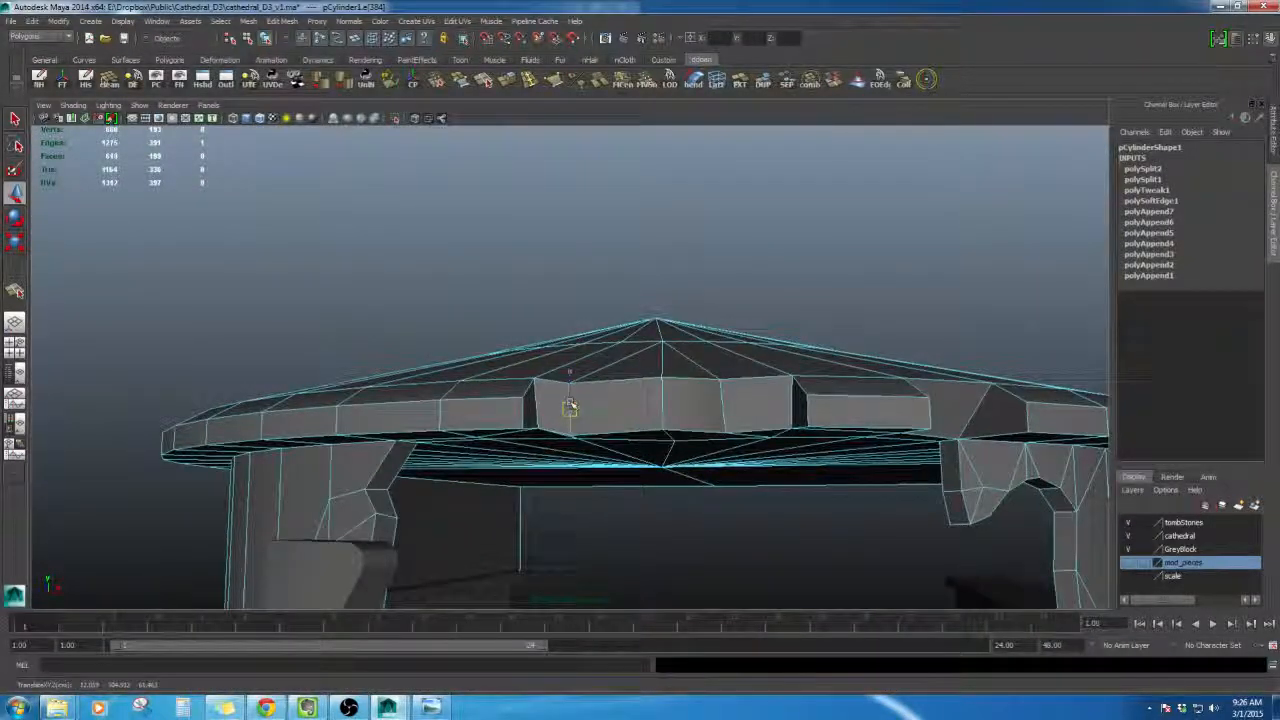
left_click_drag(569, 407, 505, 457, "alt")
left_click(629, 439)
left_click(505, 457, "shift")
right_click_drag(603, 420, 718, 452, "shift")
left_click_drag(700, 462, 601, 392, "alt")
right_click_drag(601, 390, 660, 372)
left_click(886, 324)
- Select the roof object and delete its construction history
scroll(694, 454, "down", 8)
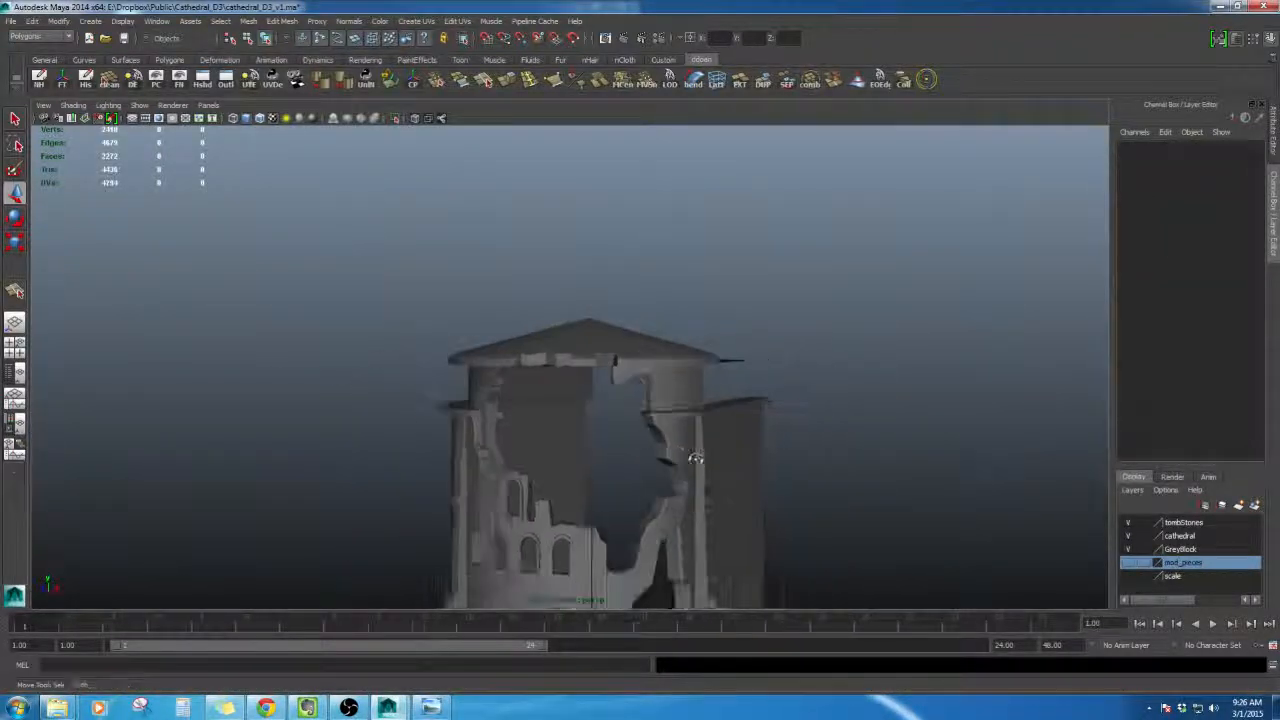
scroll(694, 454, "up", 2)
left_click_drag(695, 454, 643, 383, "alt")
left_click(658, 394)
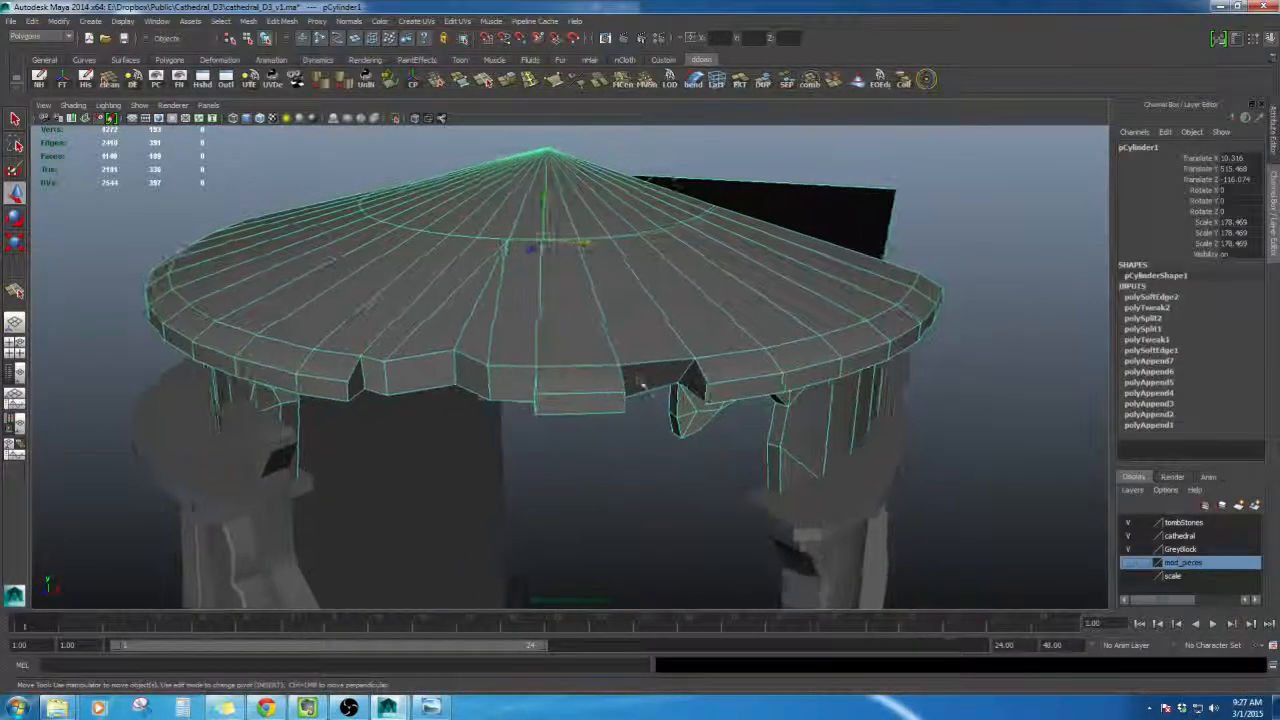
key("alt+shift+d")
- Orbit around the tower and compare the roof's broken rim with the reference concept image
left_click(643, 500)
left_click_drag(643, 500, 605, 470, "alt")
scroll(609, 456, "down", 3)
right_click_drag(582, 487, 583, 462, "alt")
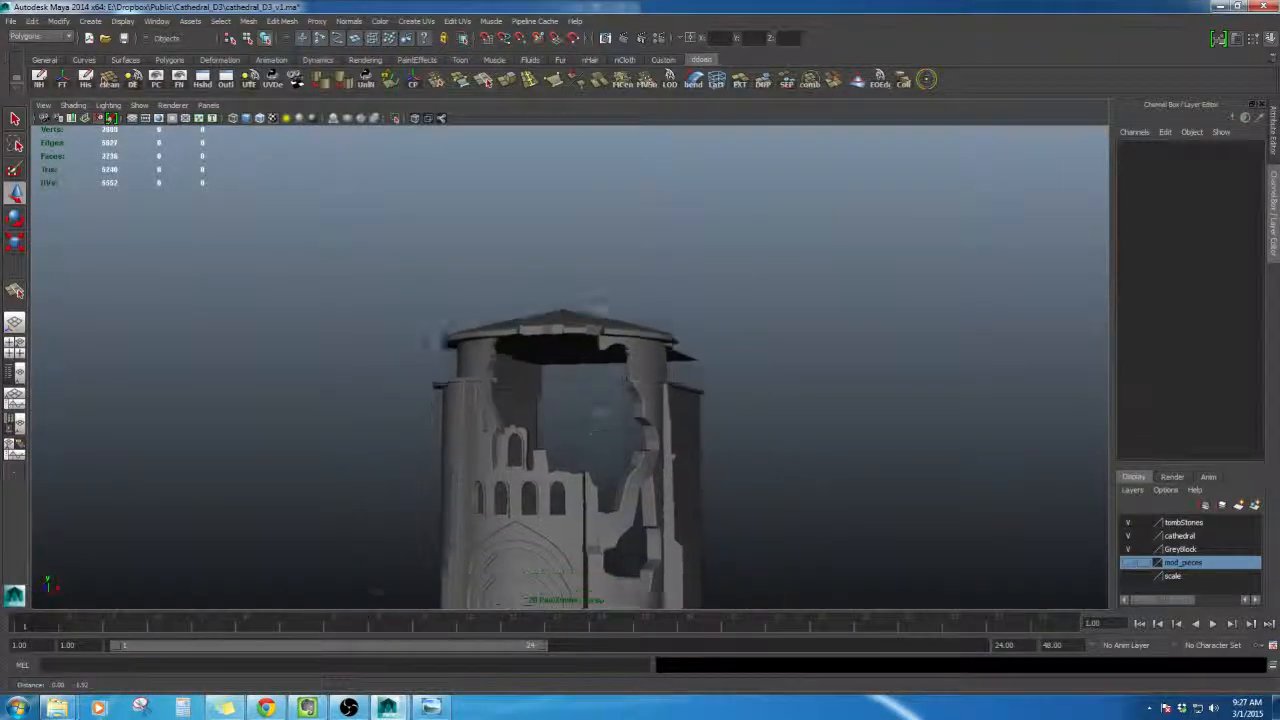
mouse_move(583, 462)
middle_mouse_down("alt")
mouse_move(591, 414)
mouse_move(586, 463)
middle_mouse_up("alt")
scroll(586, 463, "up", 3)
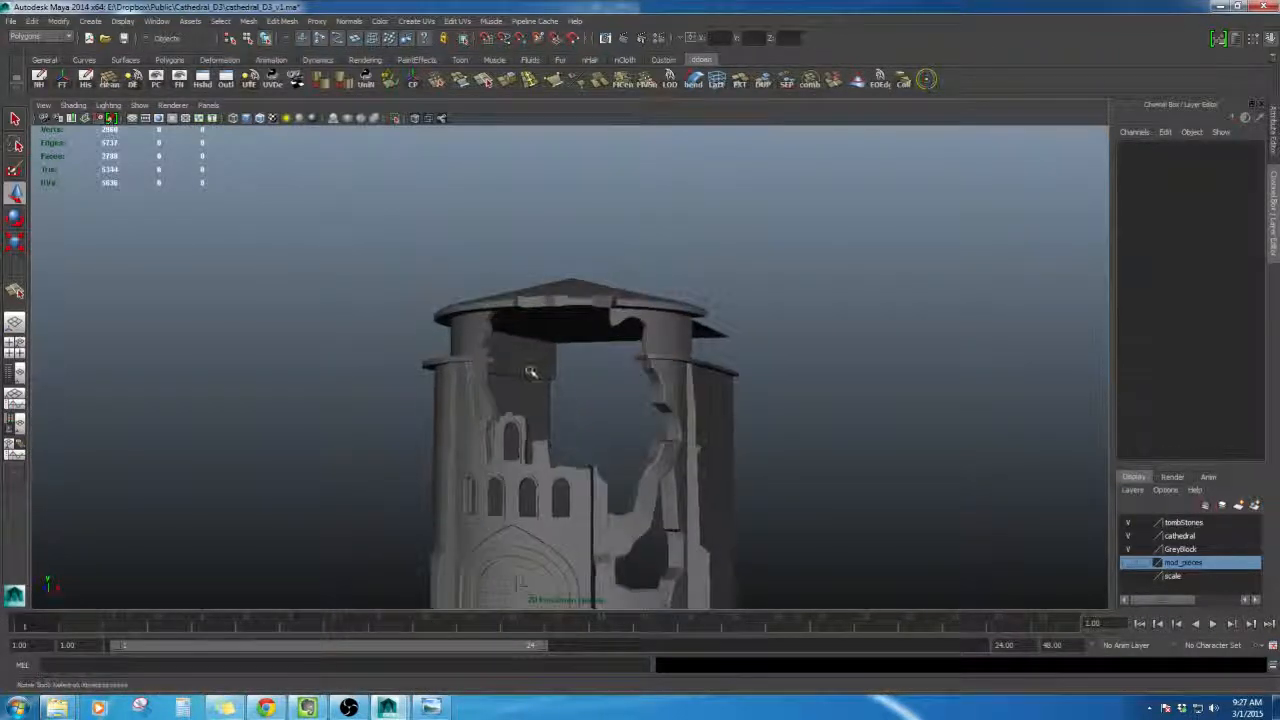
mouse_move(583, 375)
left_mouse_down("alt")
mouse_move(608, 373)
mouse_move(583, 375)
left_mouse_up("alt")
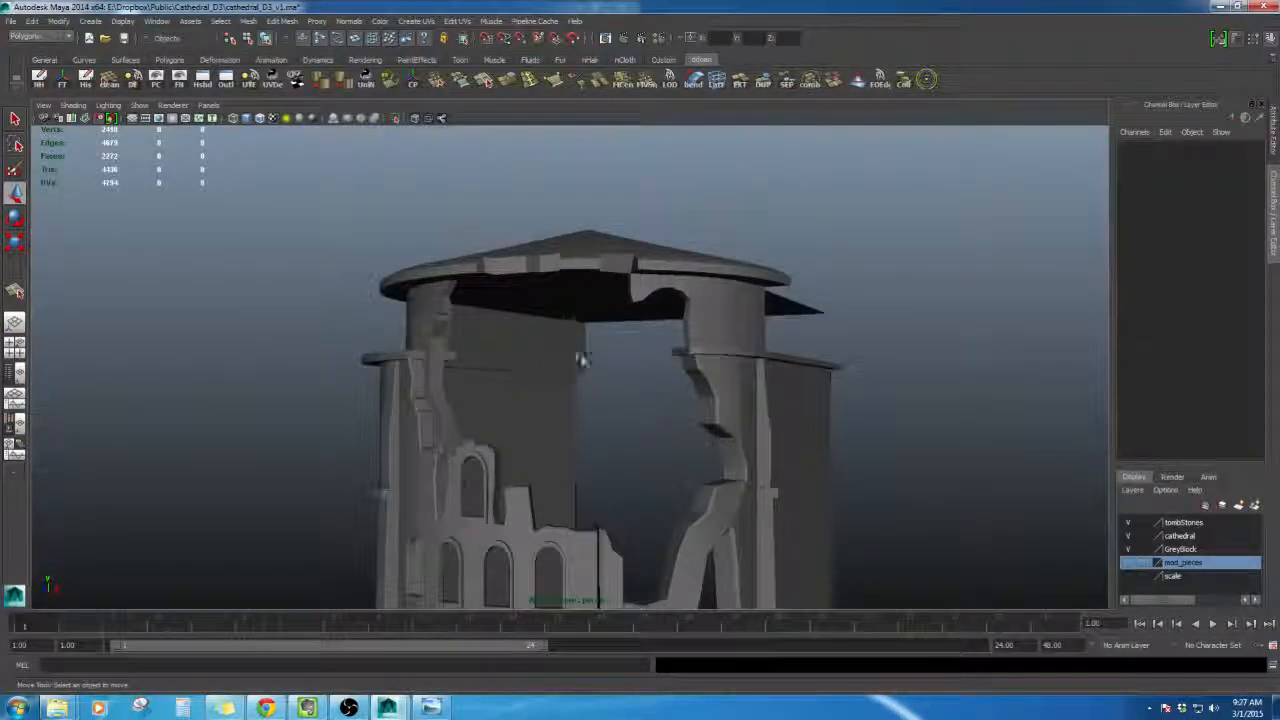
left_click_drag(551, 288, 598, 320, "alt")
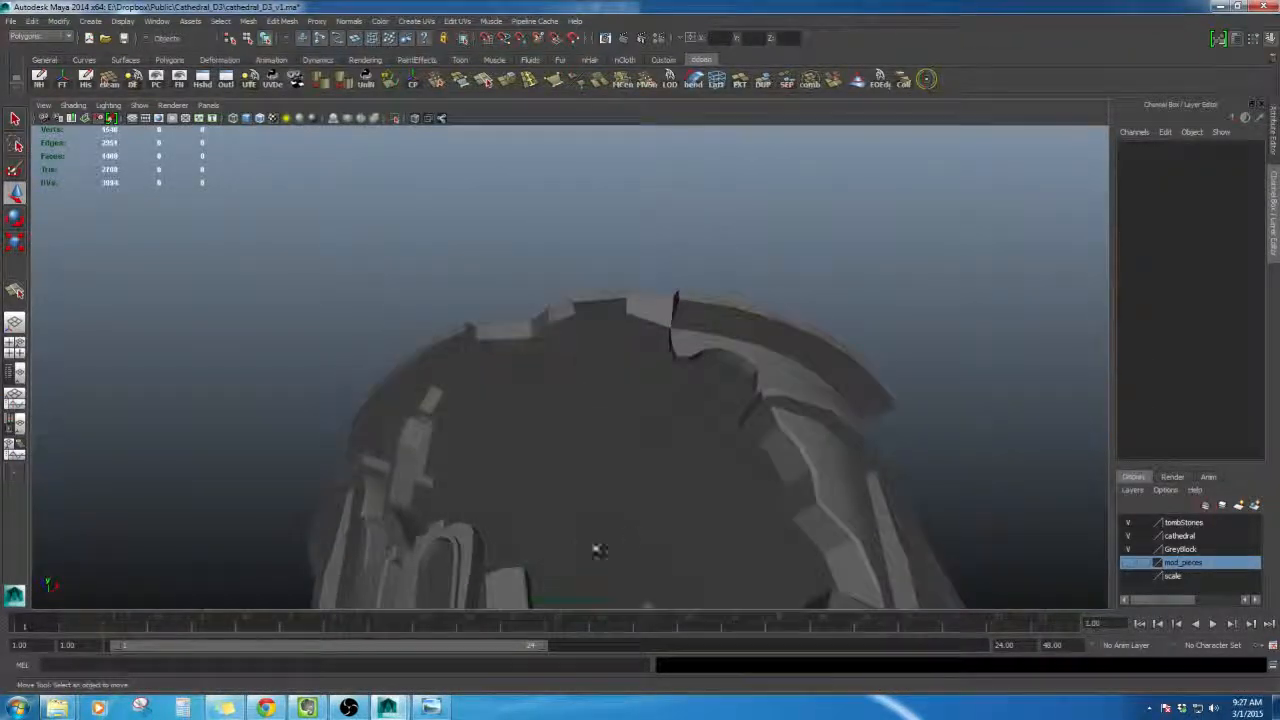
left_click(440, 709)
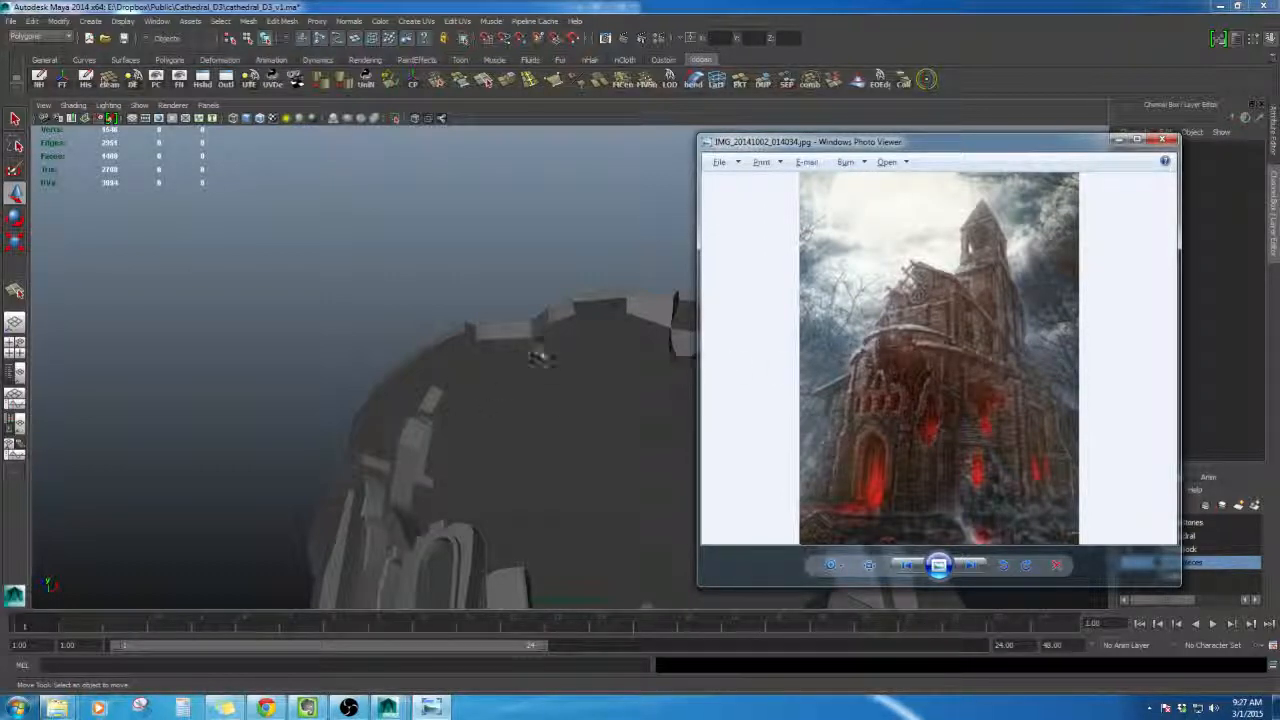
left_click_drag(541, 358, 600, 391, "alt")
- Try reshaping the roof's underside by selecting its faces and pulling vertices
left_click(548, 372)
right_click(598, 400)
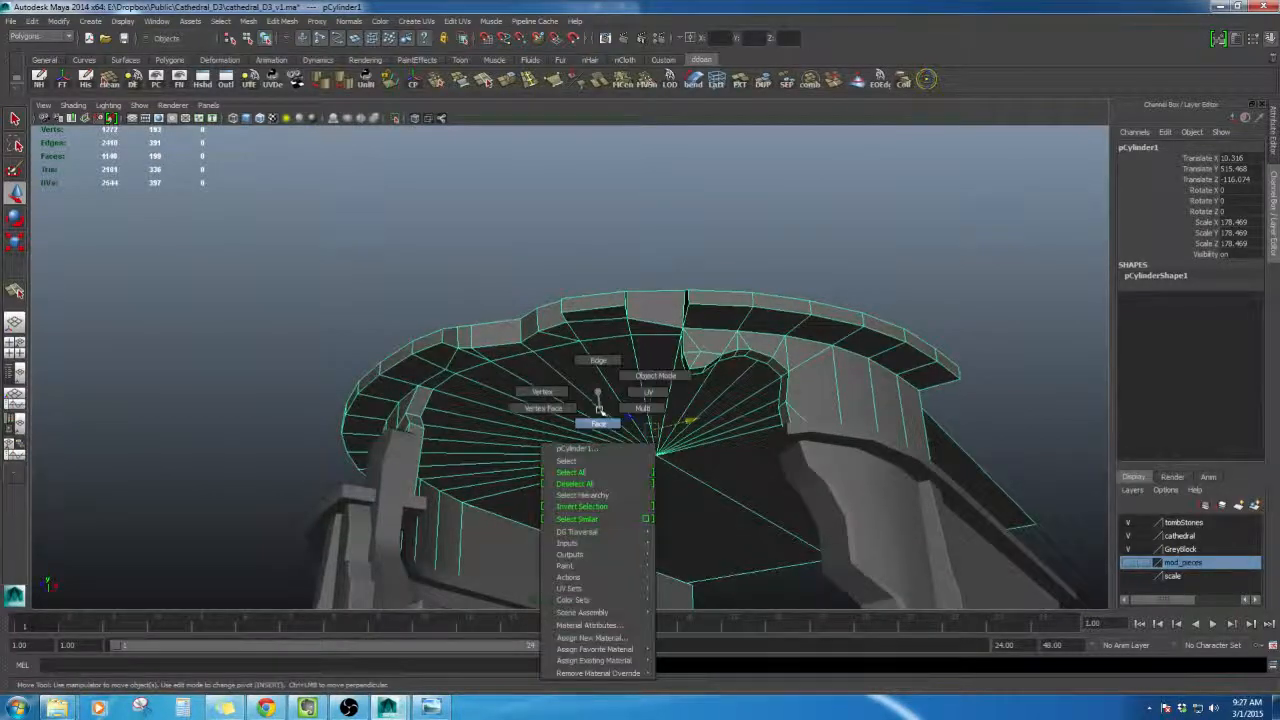
left_click(598, 423)
left_click(505, 488)
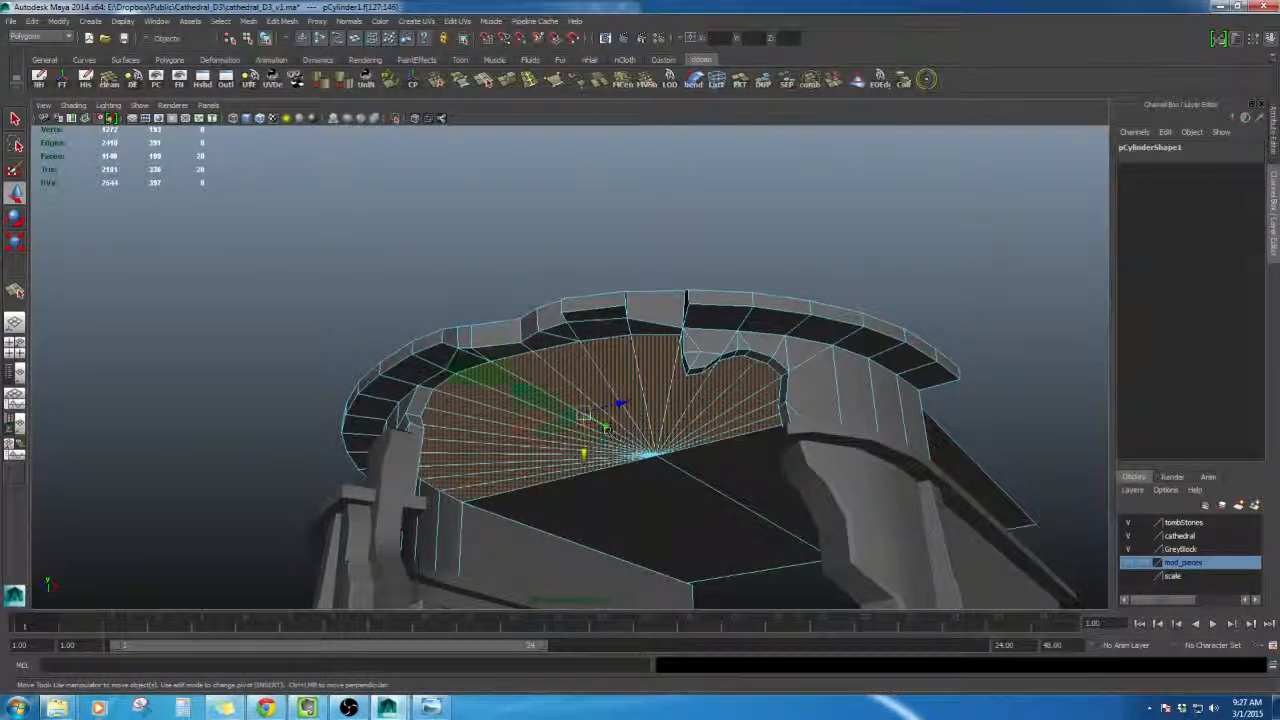
left_click_drag(583, 455, 623, 417)
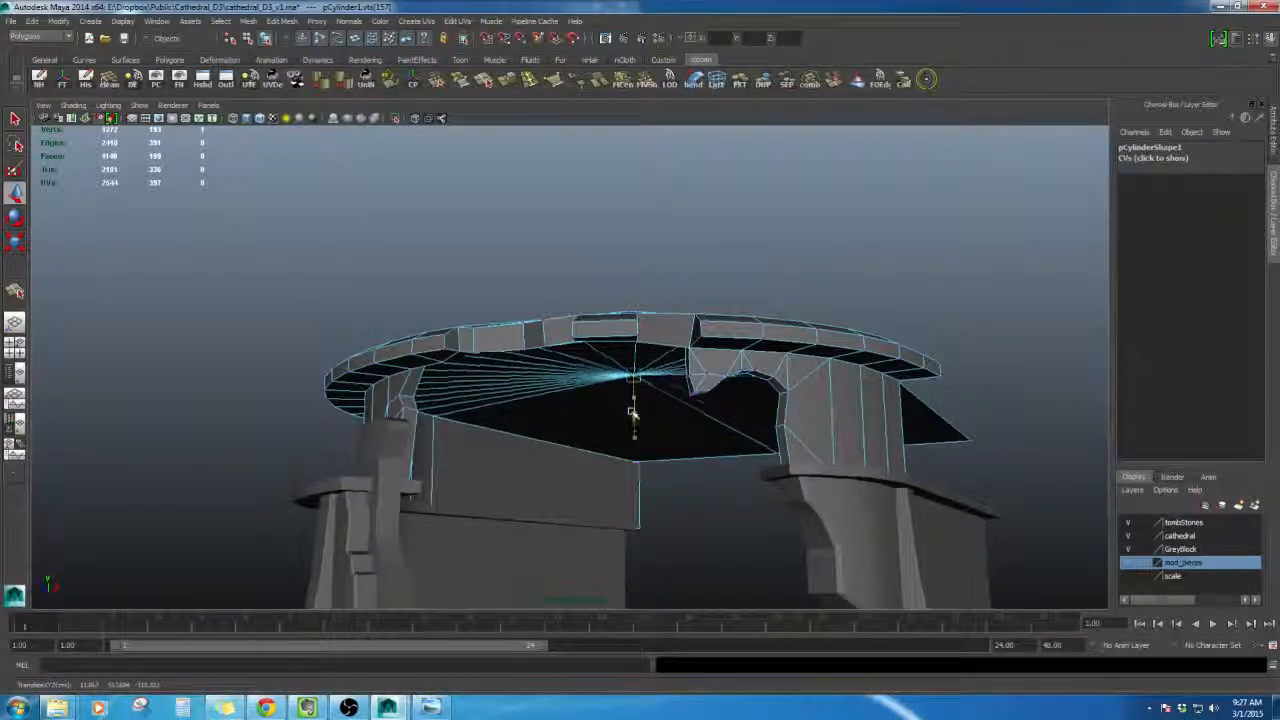
left_click_drag(619, 342, 695, 492, "alt")
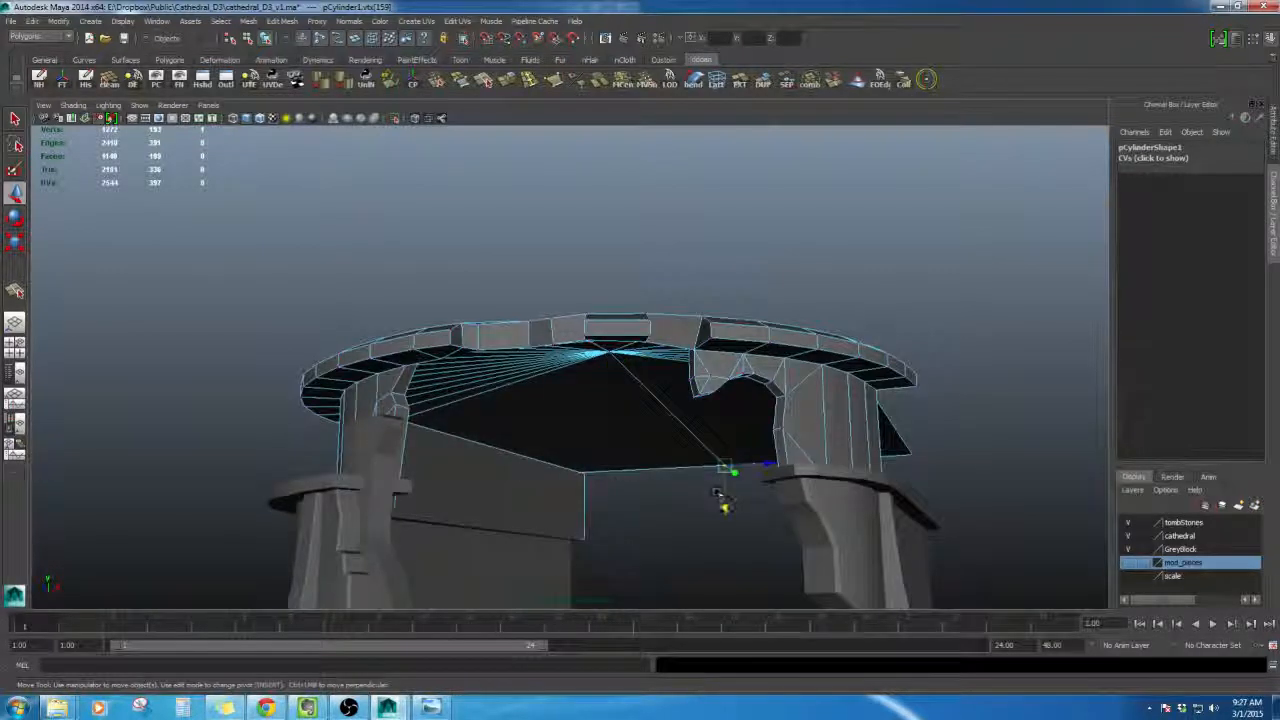
left_click_drag(608, 352, 637, 421, "alt")
right_click_drag(637, 421, 611, 420, "alt")
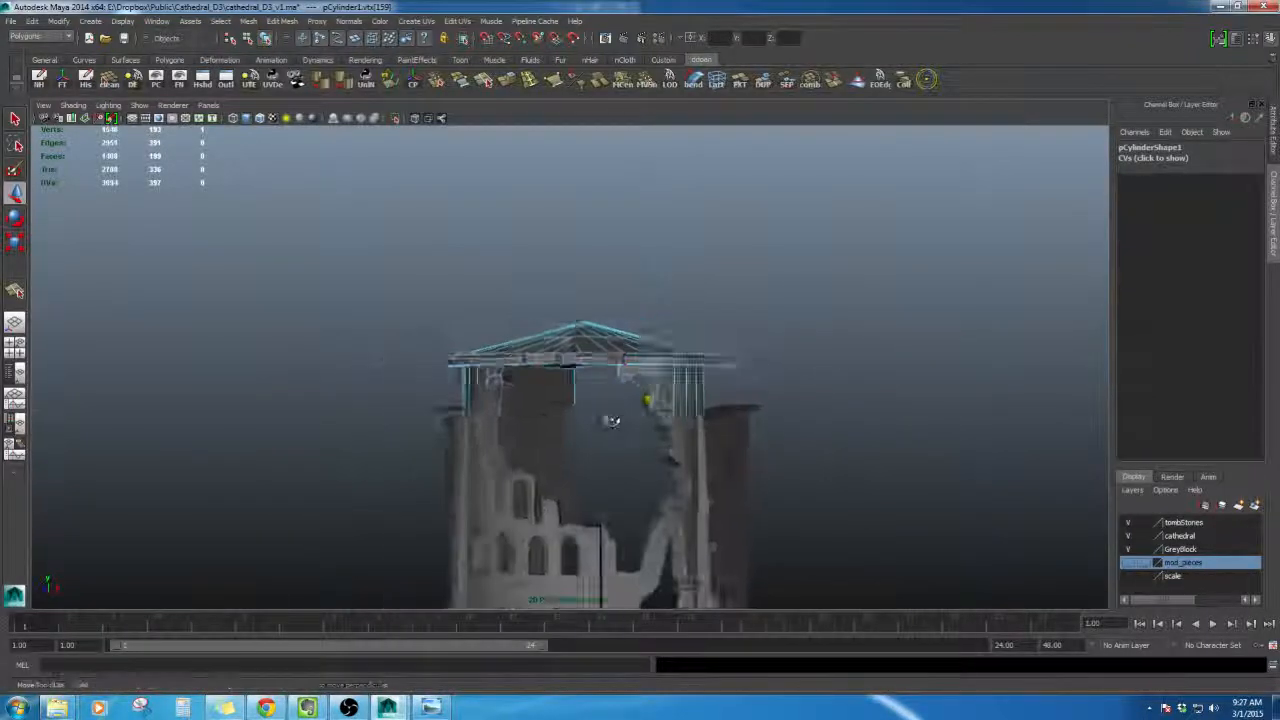
mouse_move(611, 420)
left_mouse_down("alt")
mouse_move(609, 384)
mouse_move(615, 416)
left_mouse_up("alt")
scroll(613, 415, "up", 2)
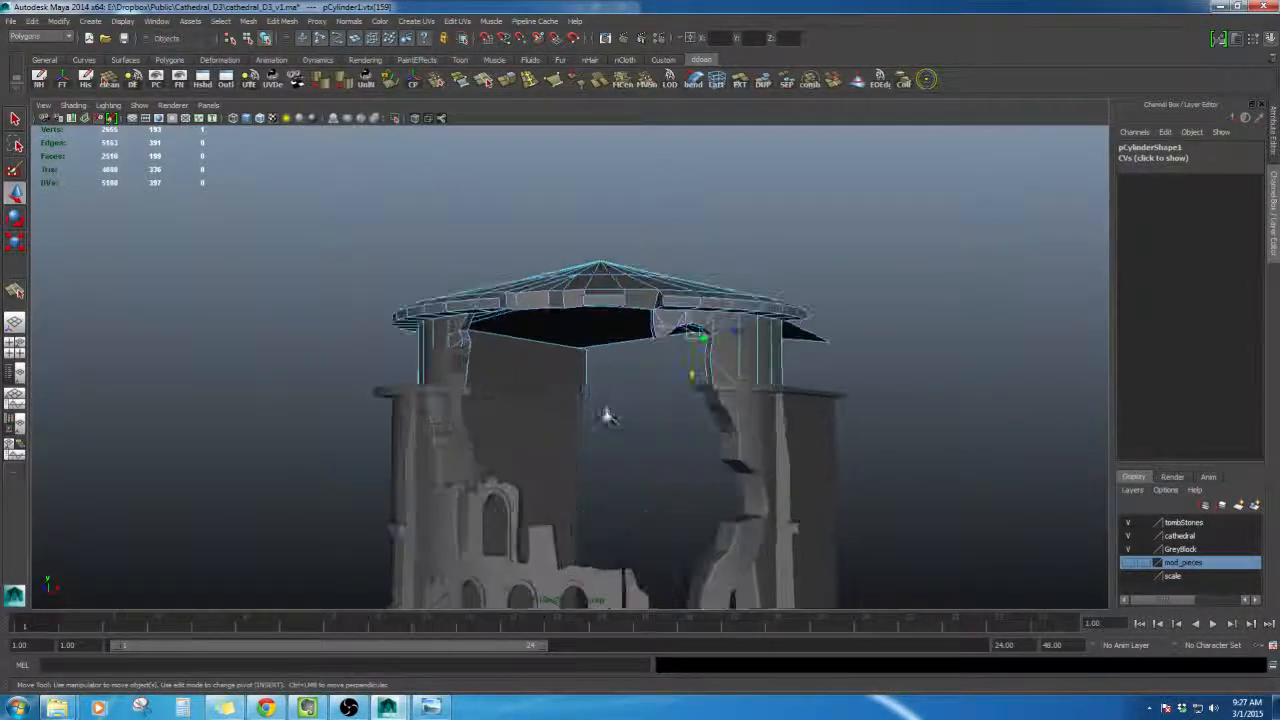
key("ctrl+z")
key("ctrl+z")
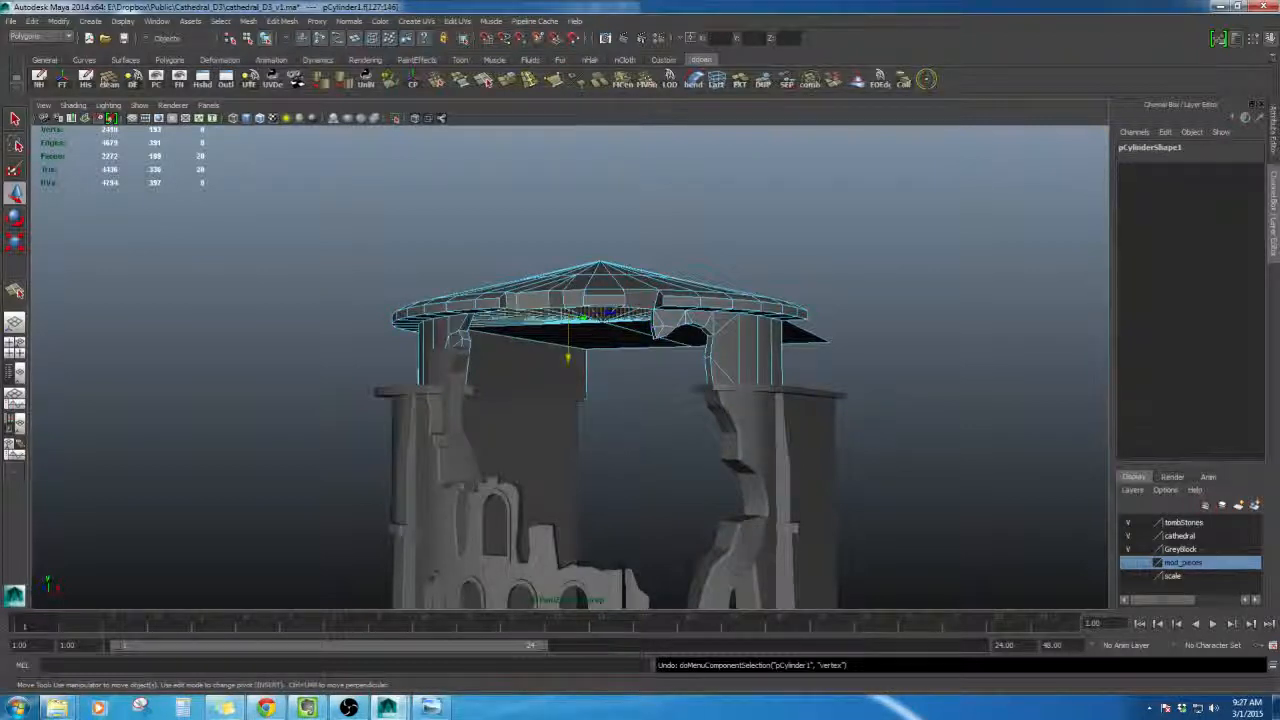
left_click_drag(622, 396, 618, 316, "alt")
right_click_drag(620, 308, 690, 328)
key("ctrl+z")
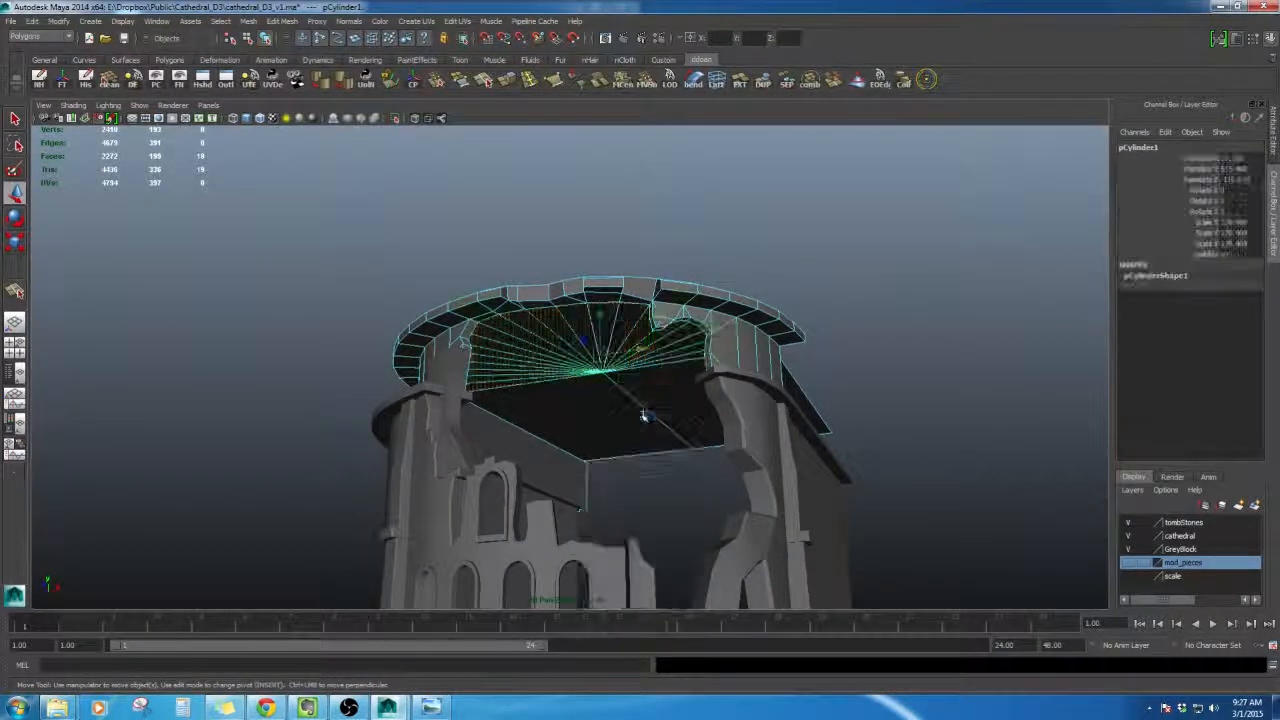
- Examine the tower and roof from several angles alongside the reference concept image
left_click_drag(643, 417, 806, 383, "alt")
left_click(804, 386)
scroll(773, 421, "down", 5)
middle_click_drag(773, 421, 780, 382, "alt")
scroll(771, 380, "up", 3)
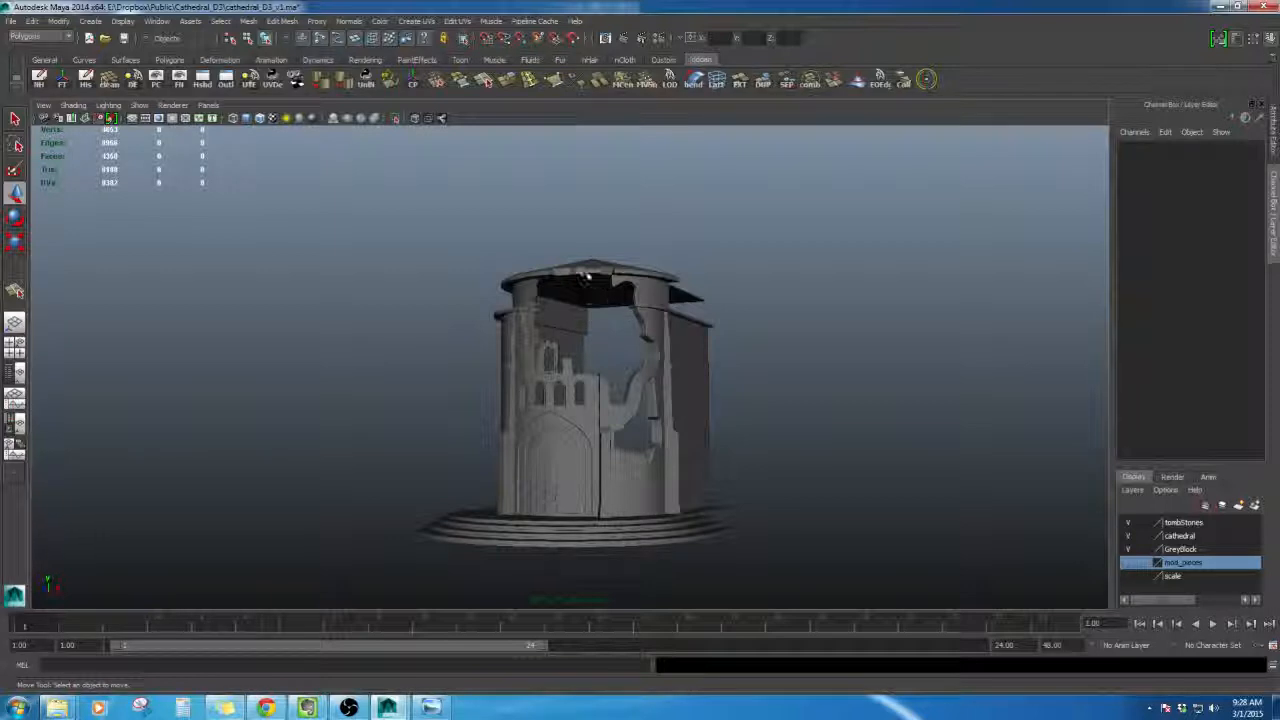
left_click(446, 708)
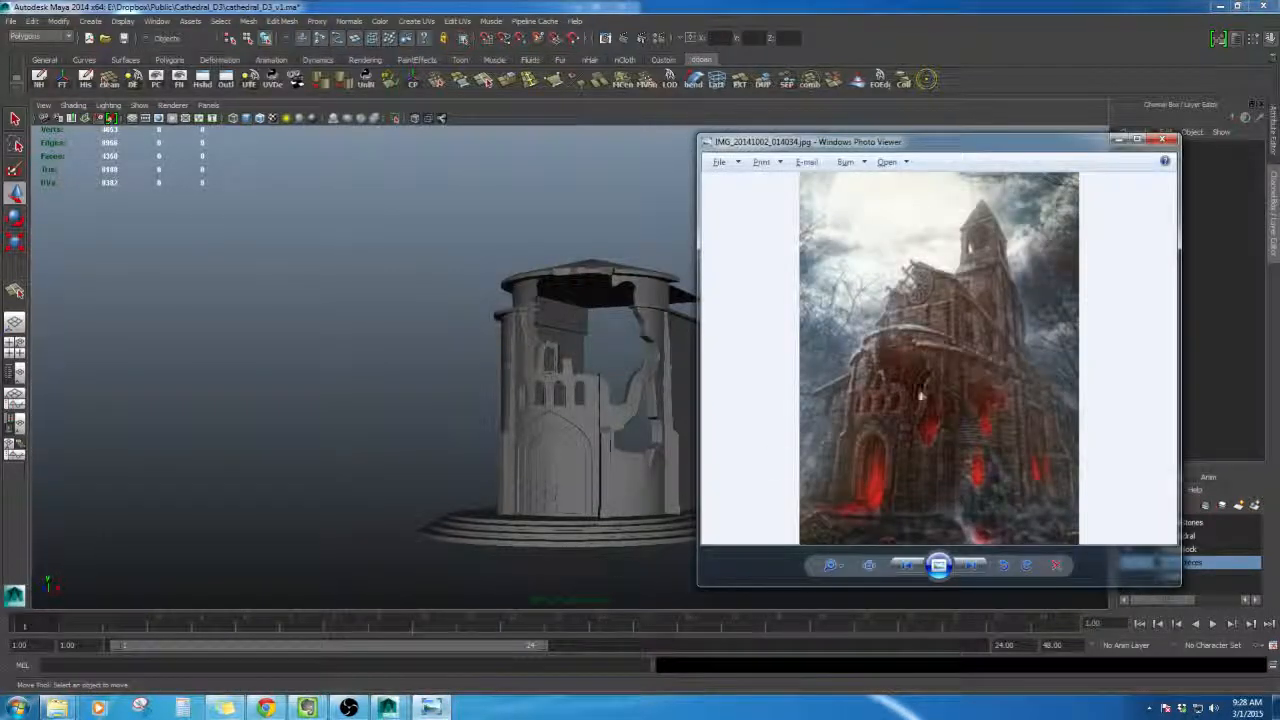
right_click_drag(560, 400, 586, 446, "alt")
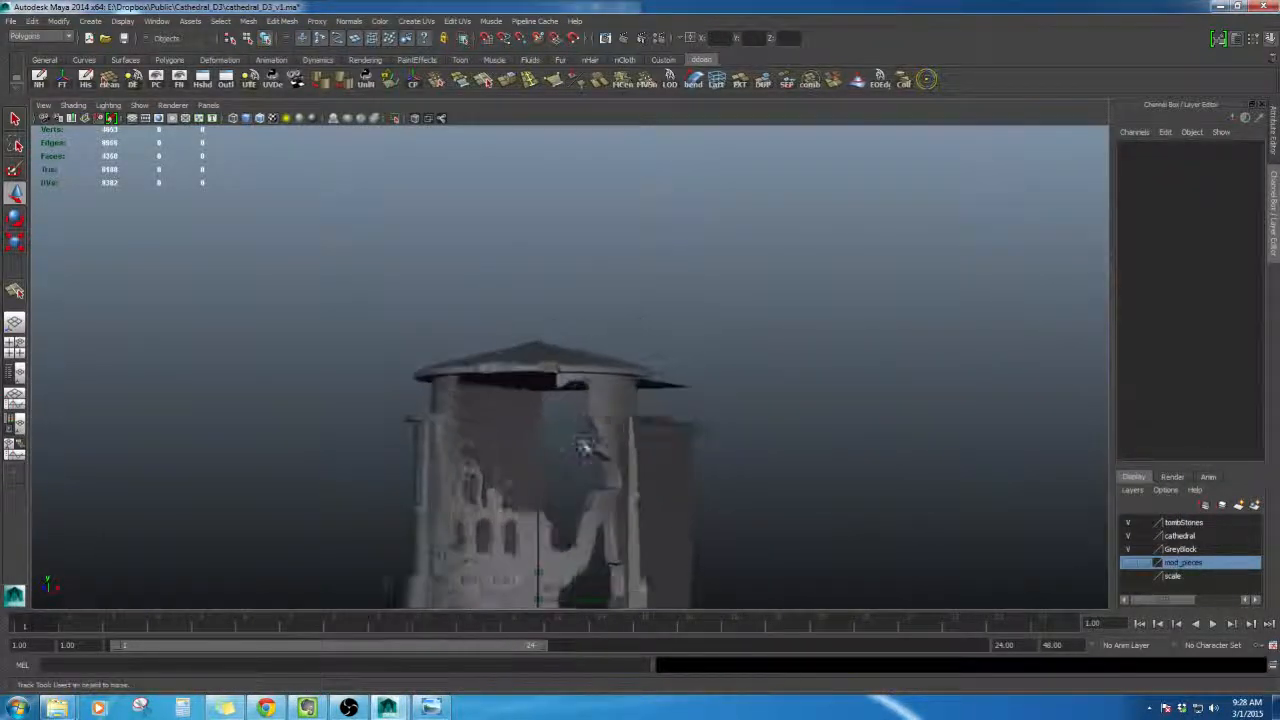
left_click_drag(586, 446, 549, 421, "alt")
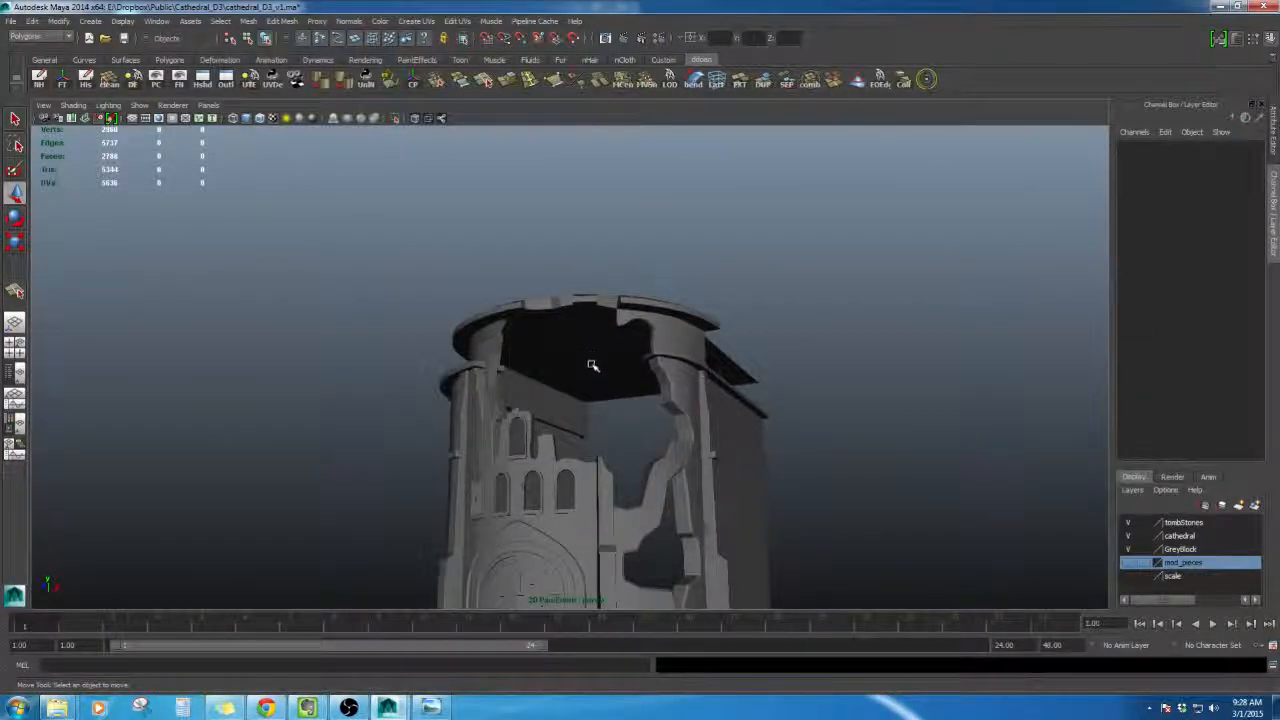
left_click_drag(592, 366, 653, 432, "alt")
left_click_drag(672, 432, 574, 466, "alt")
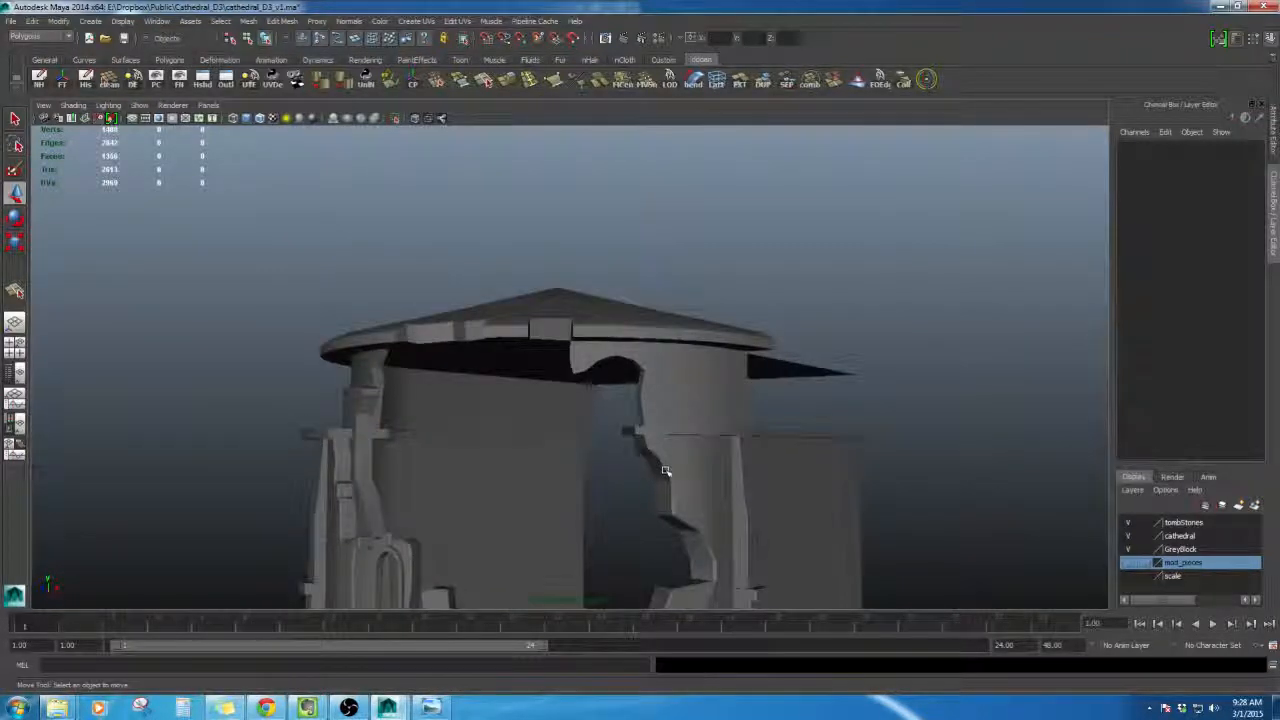
- Select the roof and cut a new edge across a rim face beside the gap with Split Polygon
left_click(620, 335)
left_click_drag(660, 470, 651, 406, "alt")
right_click_drag(651, 406, 614, 437, "alt")
left_click_drag(614, 437, 620, 385, "alt")
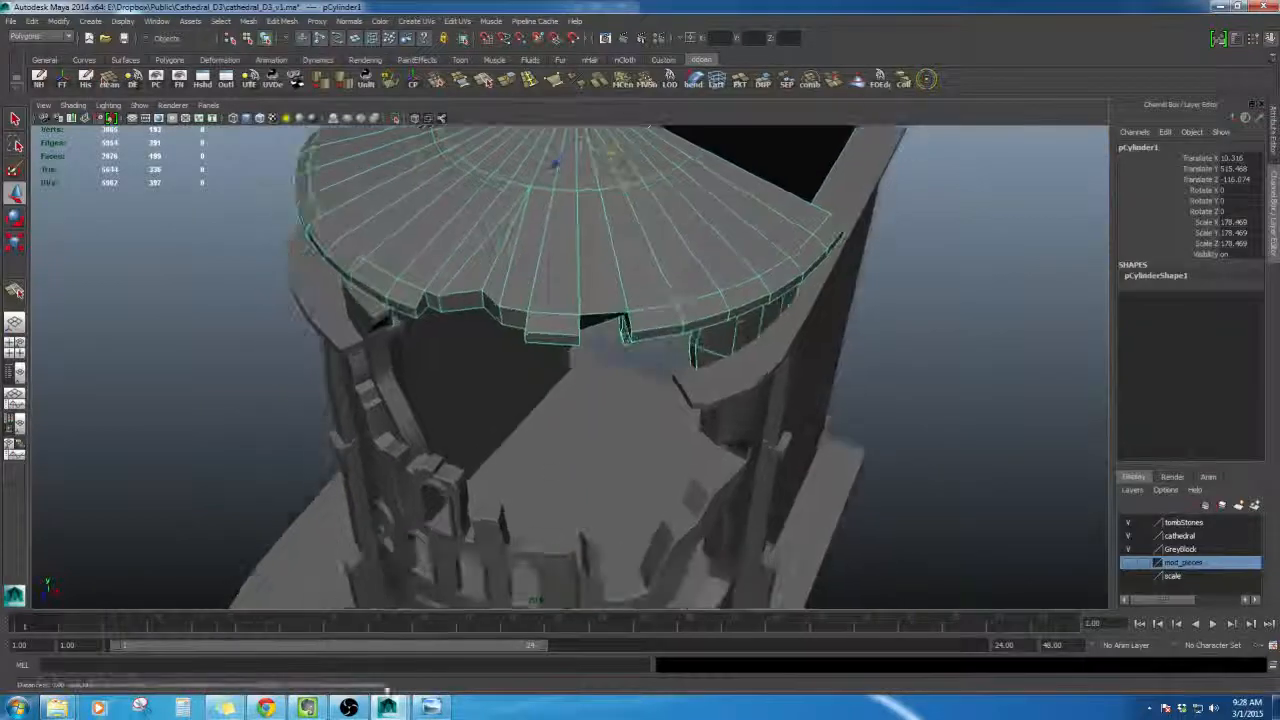
left_click(430, 707)
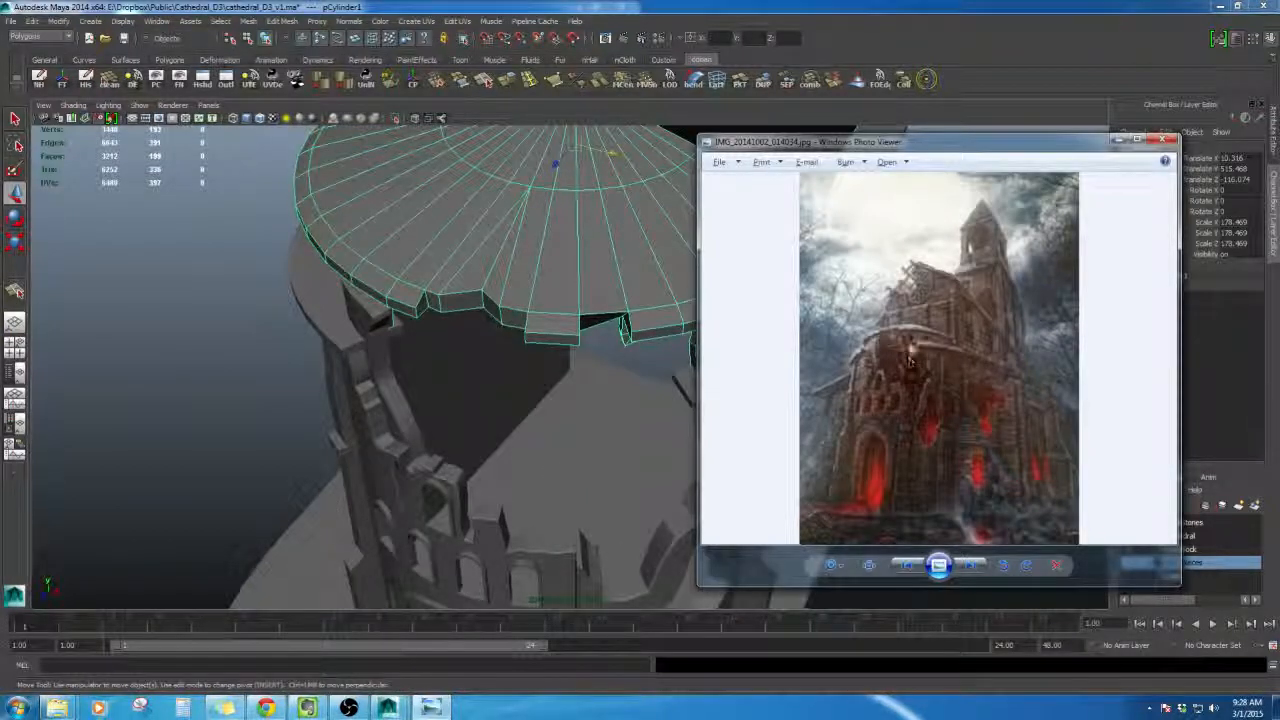
left_click_drag(530, 425, 560, 368, "alt")
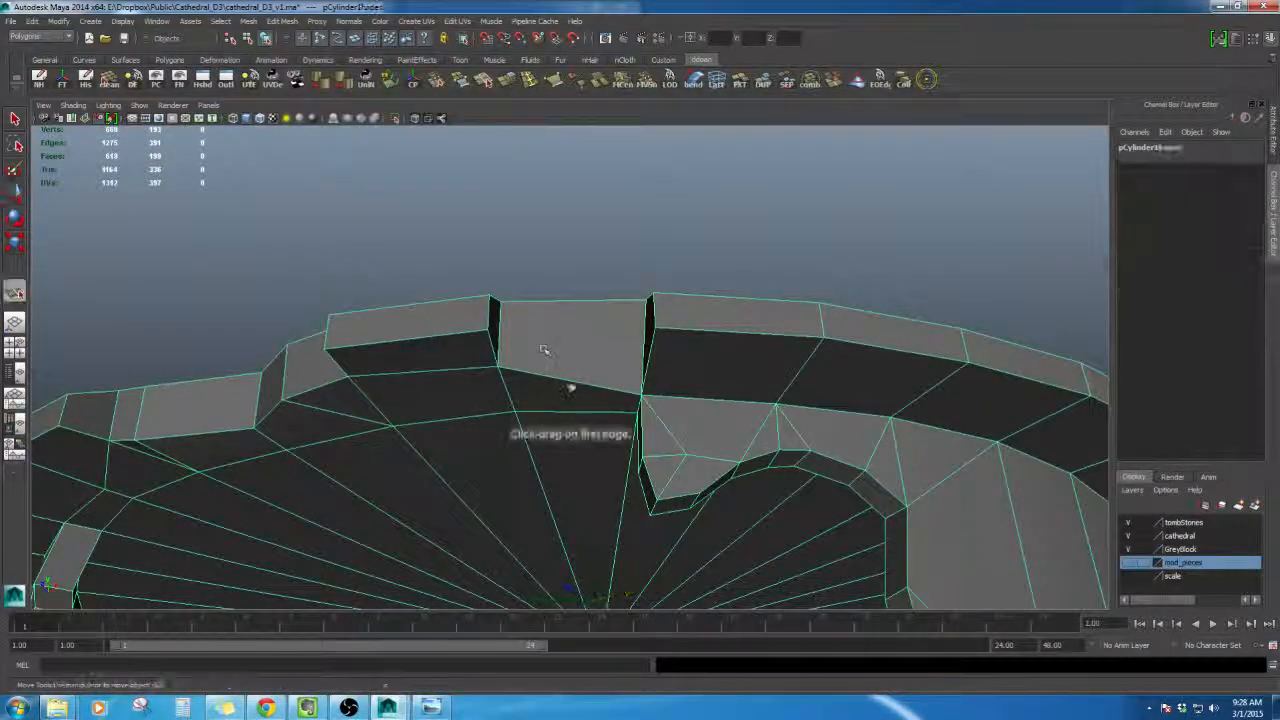
left_click(572, 384)
left_click_drag(550, 414, 516, 412)
left_click_drag(540, 398, 605, 483, "alt")
key("Return")
left_click(560, 296)
key("Return")
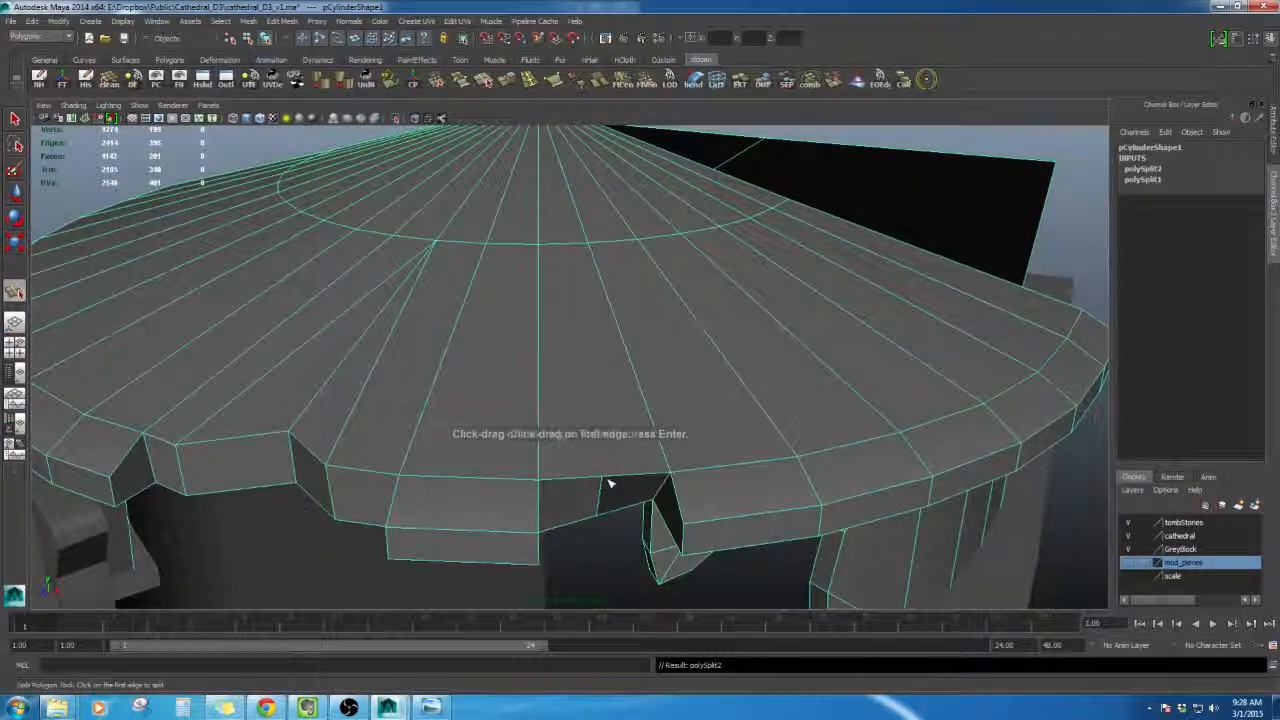
- Add another split from the rim edge toward the roof centre on the neighbouring face
left_click_drag(630, 352, 569, 143)
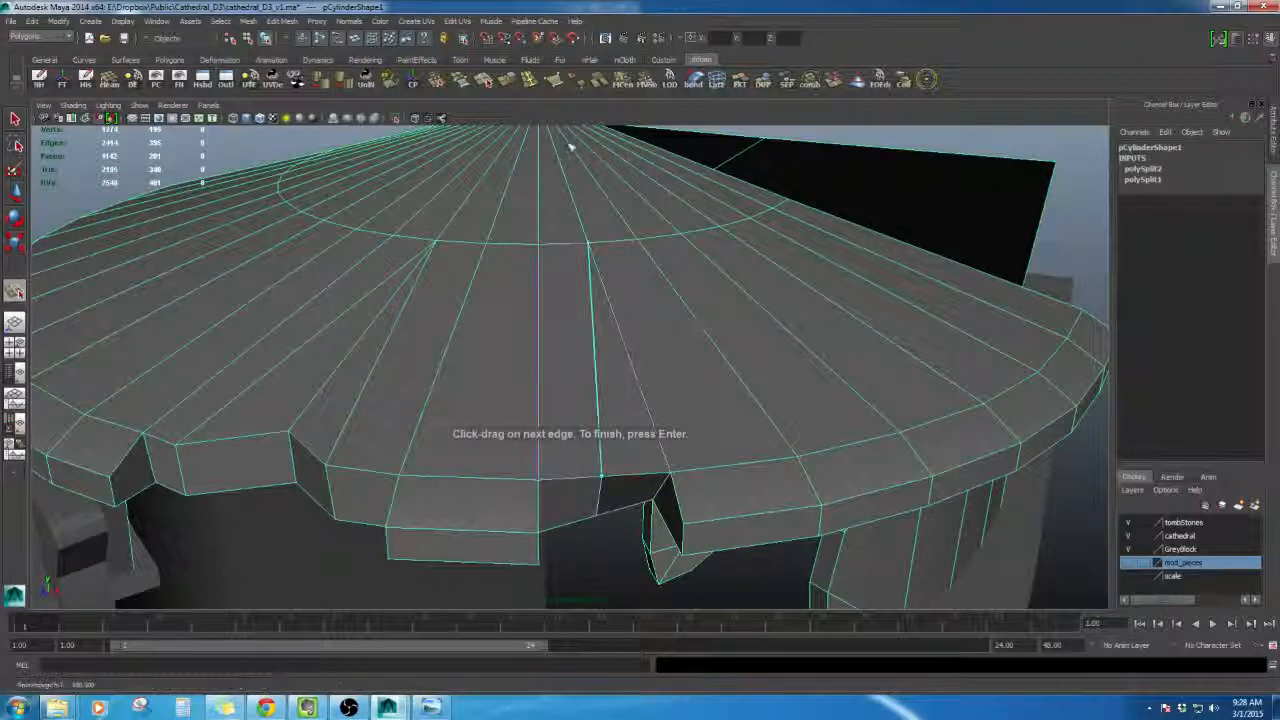
key("Return")
left_click_drag(671, 486, 584, 355, "alt")
- Move the newly split rim edge down to carve a notch beside the gap
key("w")
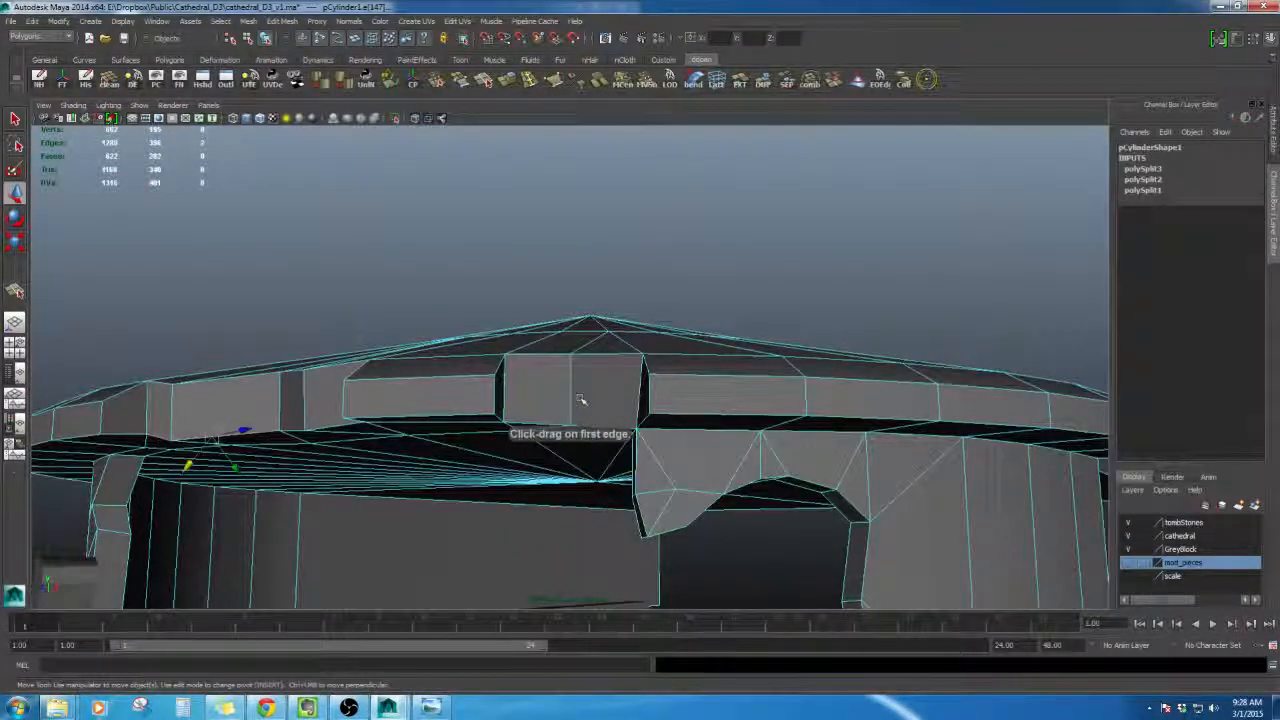
left_click_drag(580, 400, 626, 548, "alt")
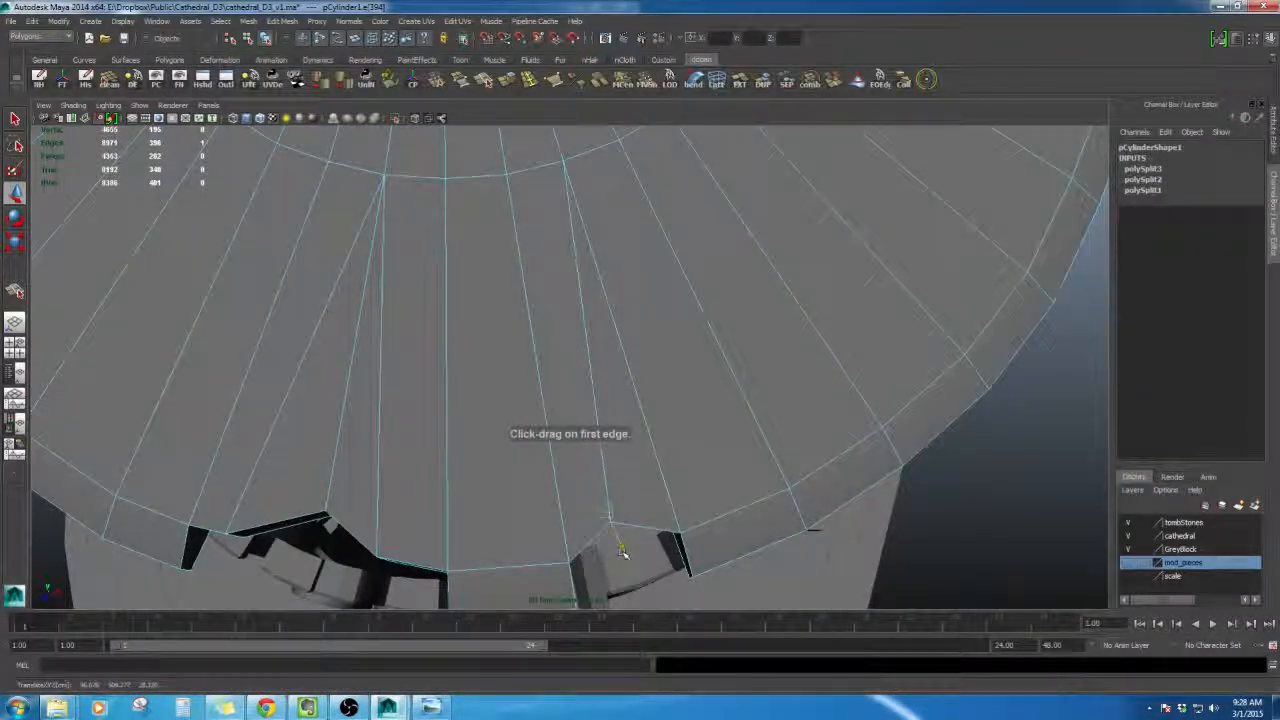
mouse_move(652, 494)
left_mouse_down("alt")
mouse_move(630, 520)
mouse_move(600, 440)
mouse_move(614, 366)
mouse_move(634, 502)
left_mouse_up("alt")
right_click_drag(643, 471, 640, 402)
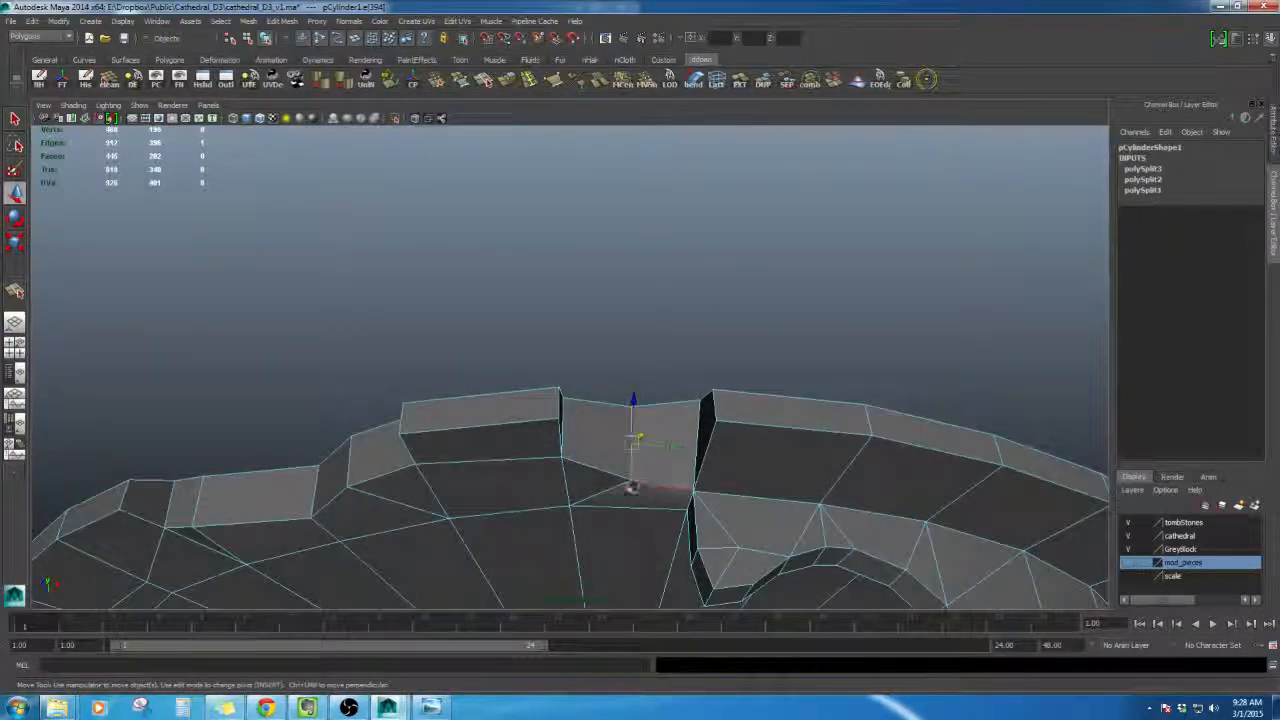
left_click_drag(651, 484, 672, 522, "alt")
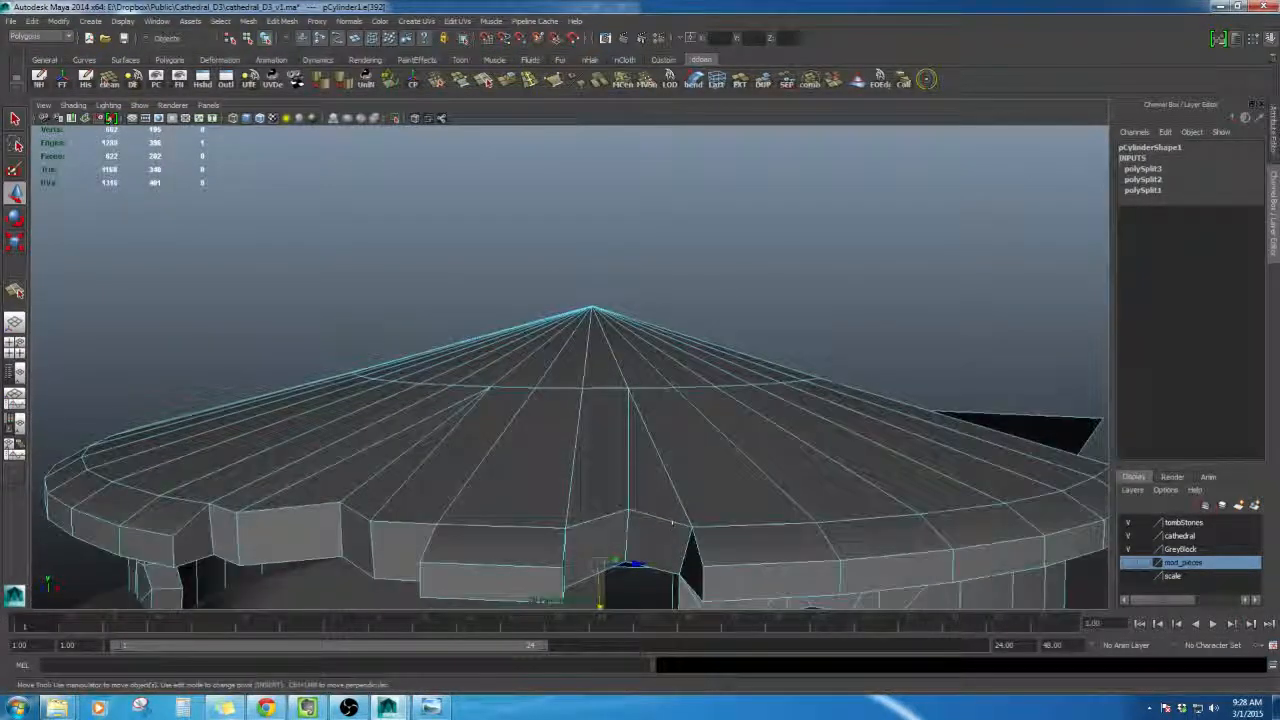
- Soften the edges around the new notch in the roof rim
right_click_drag(697, 454, 723, 443, "shift")
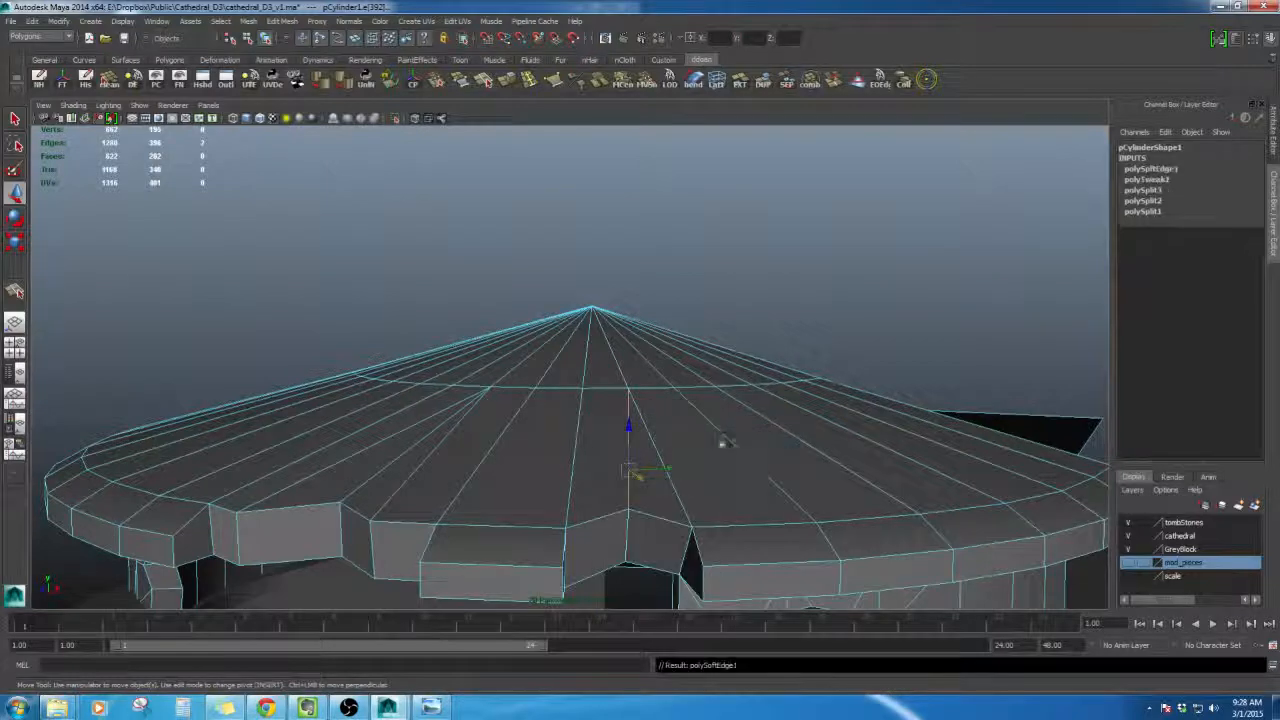
left_click_drag(702, 560, 681, 516, "alt")
left_click(624, 515)
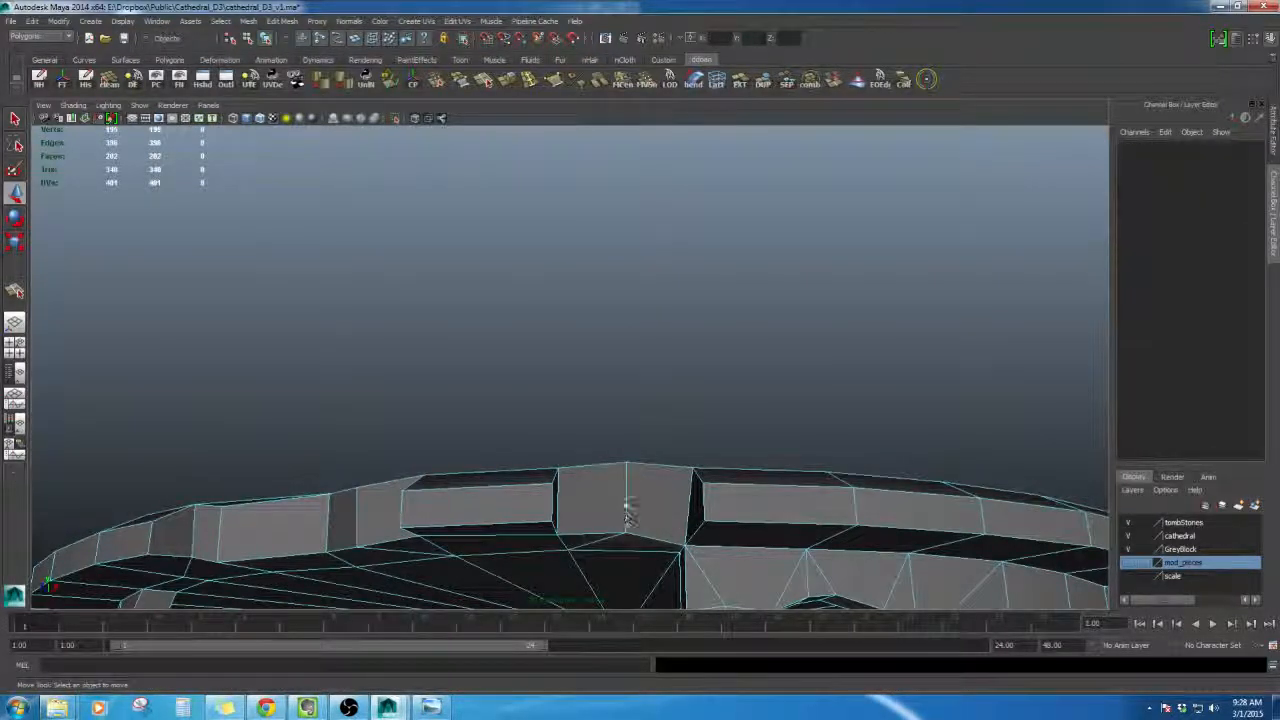
left_click(624, 506)
right_click_drag(680, 469, 632, 507, "shift")
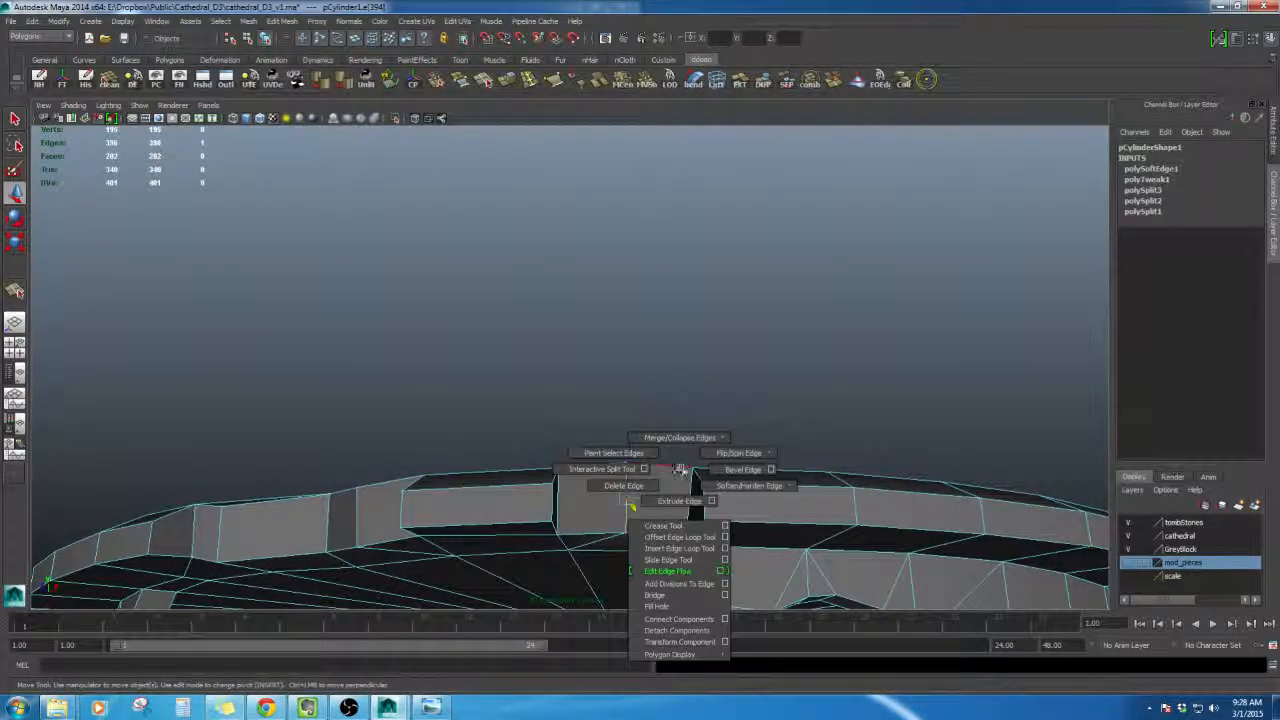
right_click_drag(715, 487, 716, 488, "shift")
- Return to object mode, reselect the roof and delete its construction history
right_click_drag(666, 428, 670, 541)
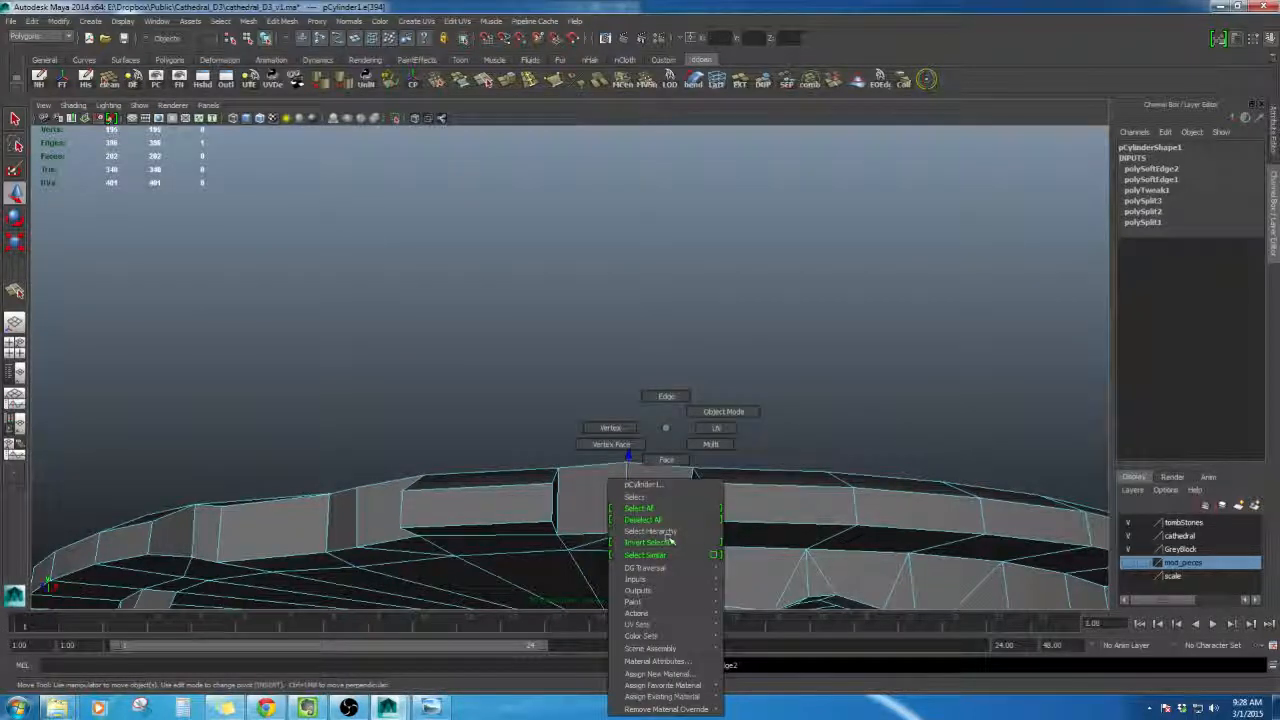
right_click_drag(668, 492, 722, 412)
left_click(720, 414)
left_click_drag(686, 494, 757, 449, "alt")
middle_click_drag(757, 449, 744, 424, "alt")
scroll(752, 436, "down", 3)
left_click_drag(744, 424, 689, 436, "alt")
left_click(629, 277)
key("e")
key("w")
key("alt+shift+d")
left_click(780, 395)
scroll(766, 391, "up", 3)
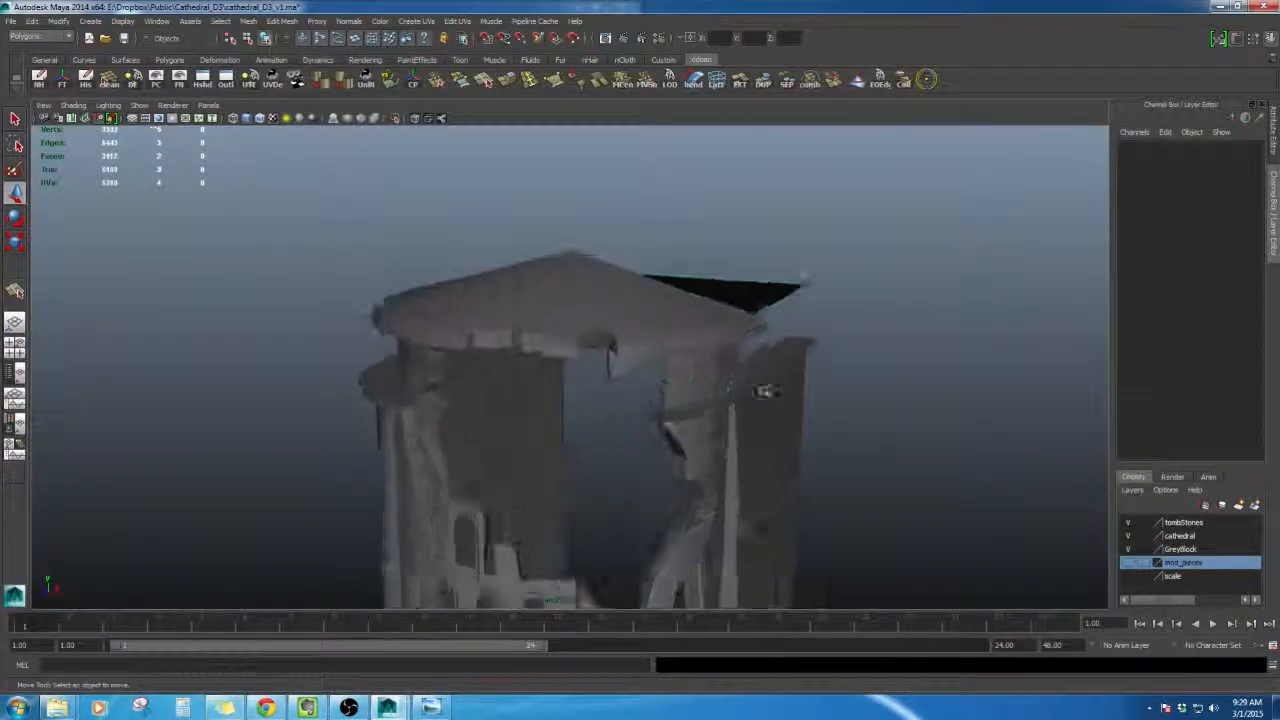
- Select the roof cylinder and open the Sculpt Geometry Tool with the Relax operation
left_click_drag(766, 391, 668, 372, "alt")
left_click(663, 312)
middle_click_drag(668, 372, 762, 470, "alt")
left_click_drag(762, 470, 800, 443, "alt")
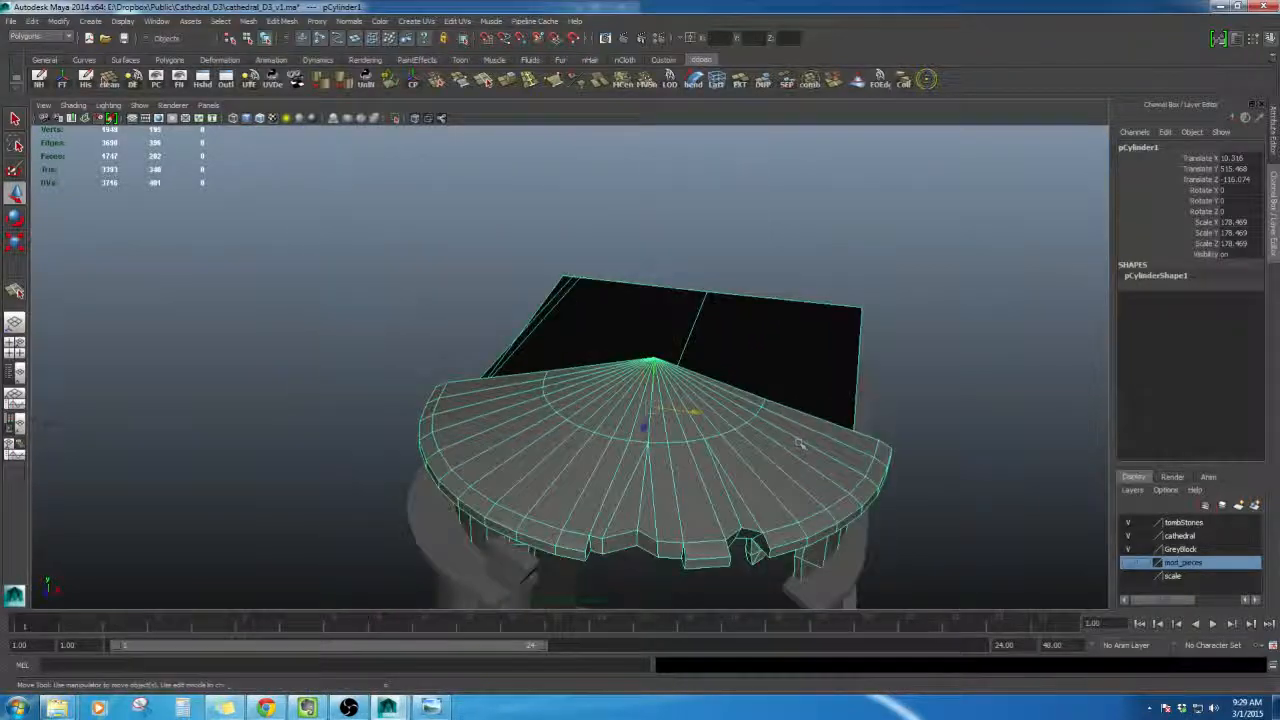
middle_click_drag(800, 443, 800, 396, "alt")
left_click(859, 80)
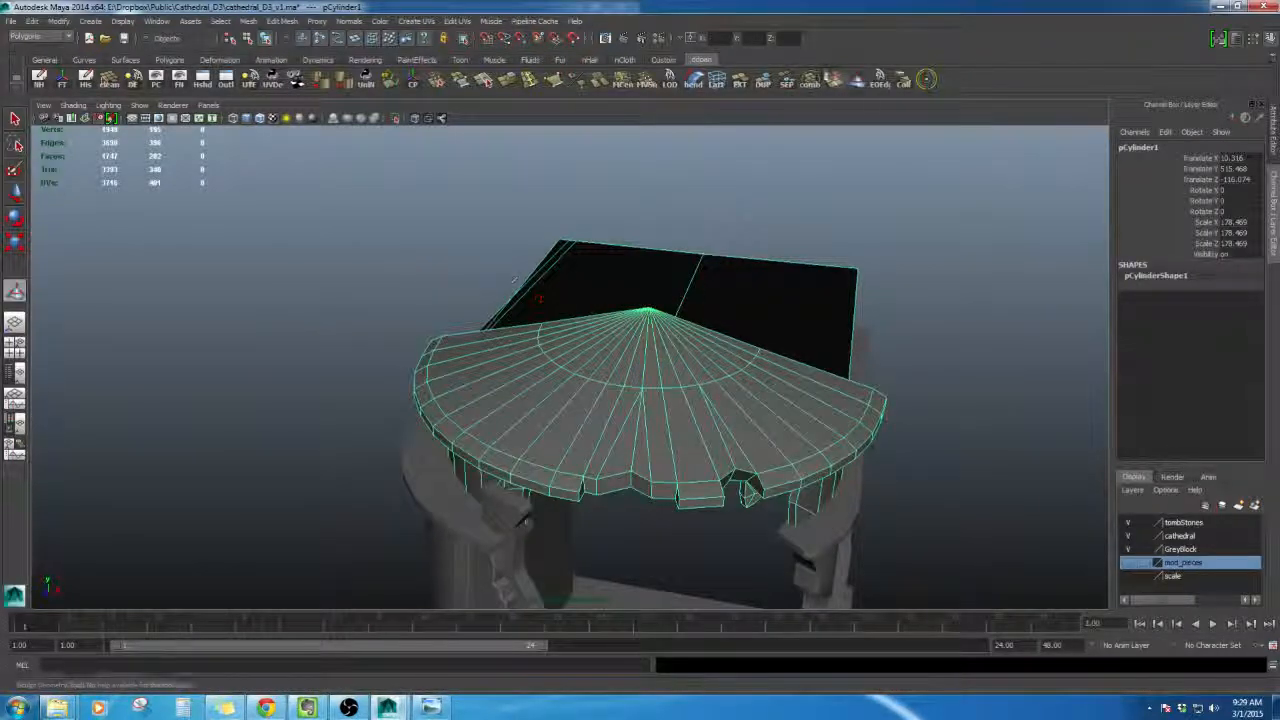
double_click(15, 290)
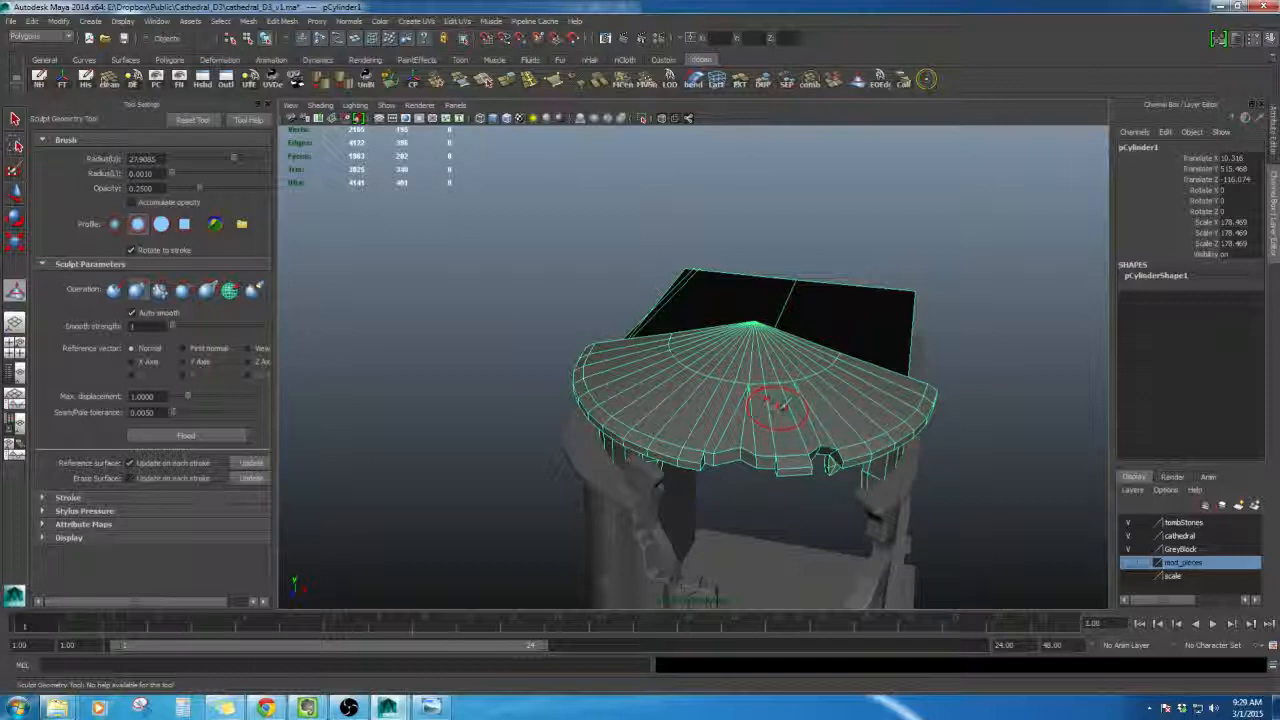
mouse_move(785, 428)
left_mouse_down("alt")
mouse_move(809, 449)
mouse_move(780, 451)
mouse_move(791, 466)
mouse_move(1062, 430)
mouse_move(1087, 402)
mouse_move(1091, 414)
left_mouse_up("alt")
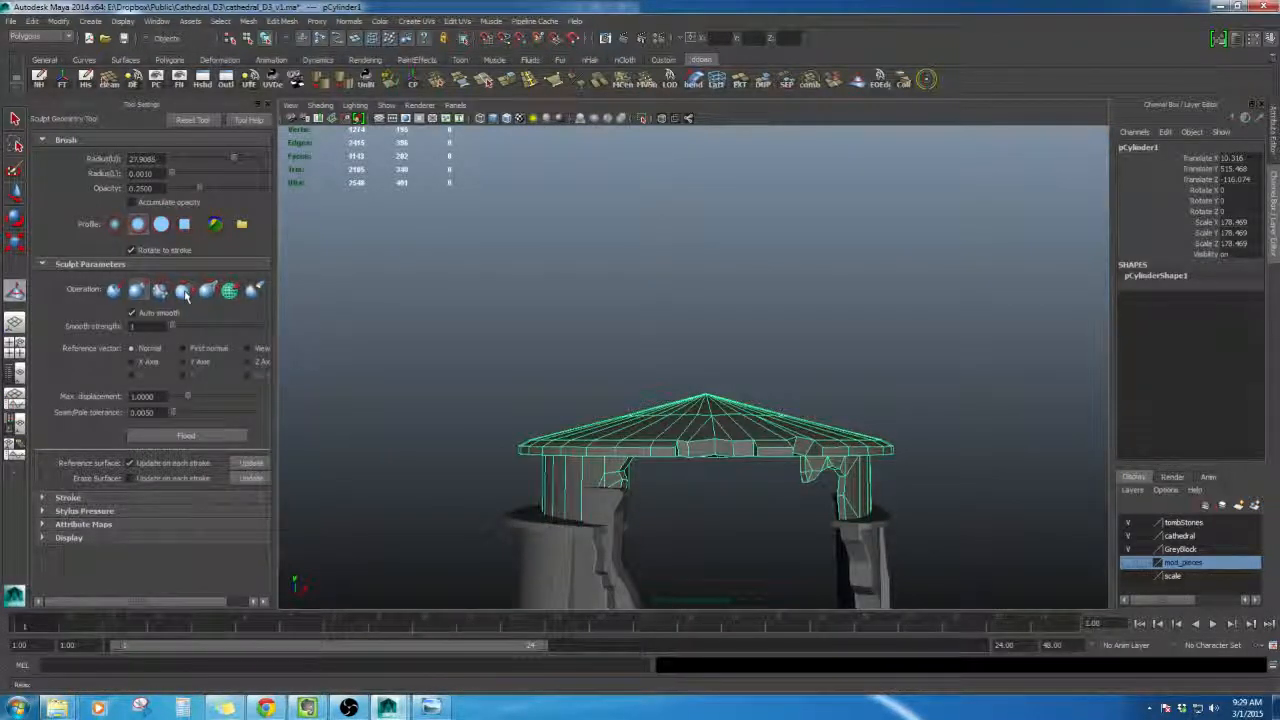
left_click(185, 293)
- Try relaxing the roof surface with brush strokes, undoing each attempt
mouse_move(526, 391)
left_mouse_down("alt")
mouse_move(617, 384)
mouse_move(657, 438)
mouse_move(540, 418)
left_mouse_up("alt")
scroll(657, 440, "up", 2)
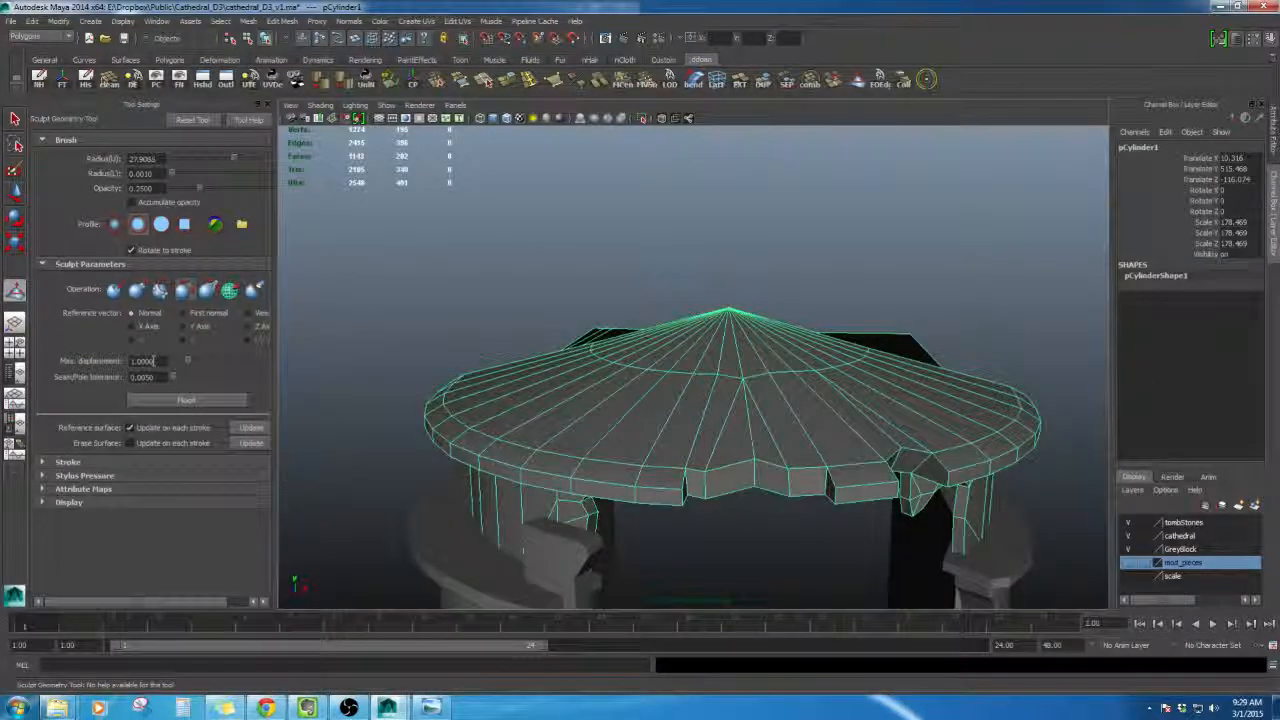
key("ctrl+z")
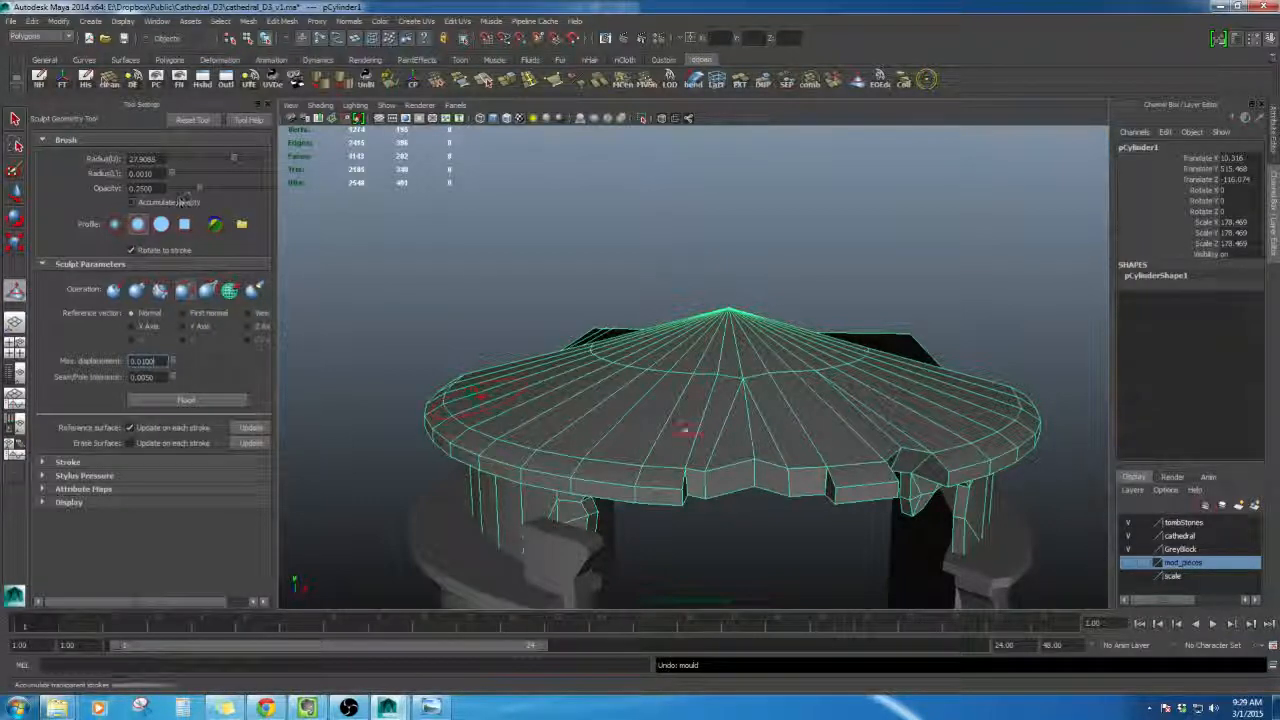
mouse_move(743, 400)
left_mouse_down("alt")
mouse_move(777, 434)
mouse_move(800, 422)
mouse_move(786, 429)
left_mouse_up("alt")
key("ctrl+z")
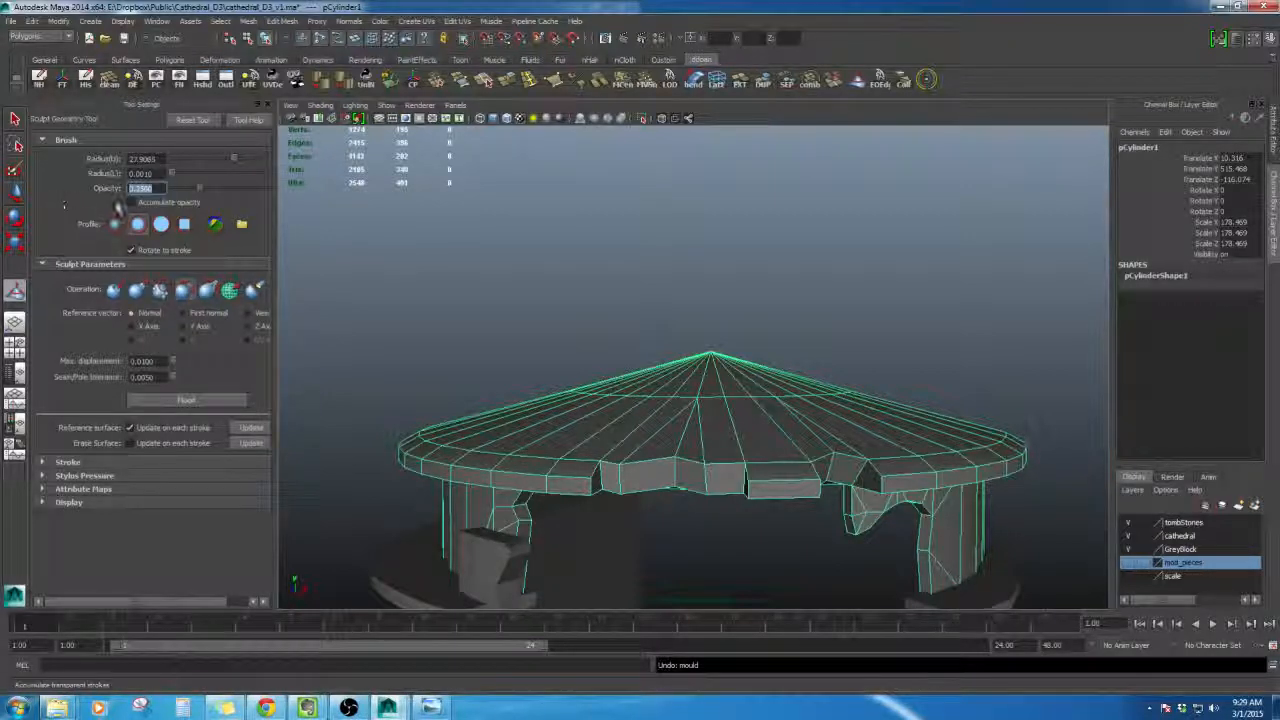
- Set the brush opacity to 0.01 and relax the roof's top surface with several strokes
type(".01")
key("Return")
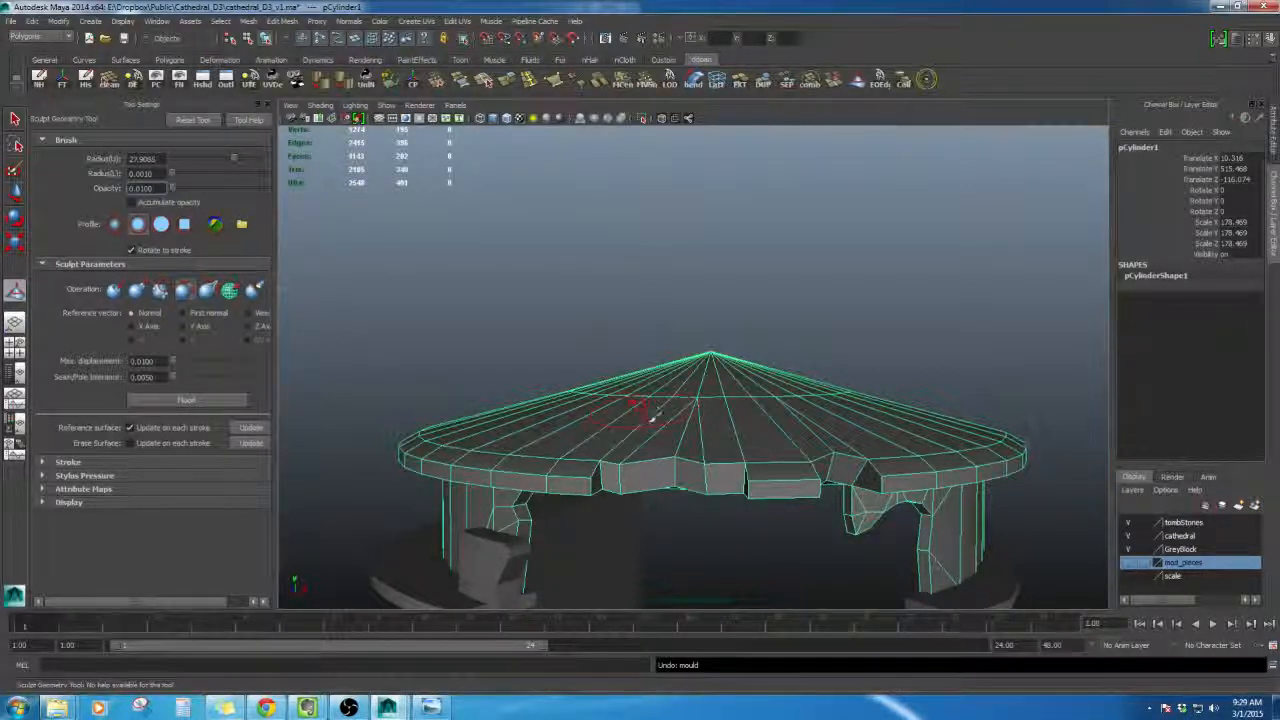
left_click_drag(652, 420, 704, 432, "alt")
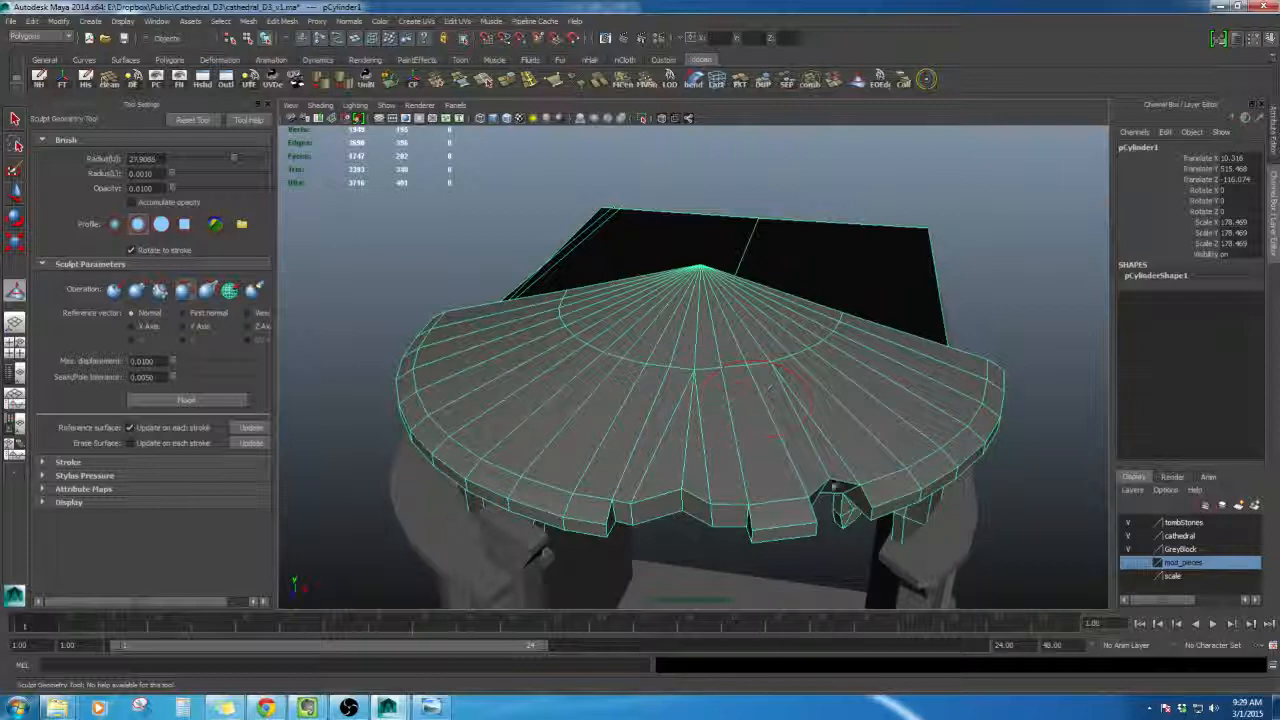
left_click_drag(830, 485, 829, 434, "alt")
left_click_drag(737, 463, 780, 515, "alt")
mouse_move(950, 537)
left_mouse_down("alt")
mouse_move(752, 497)
mouse_move(614, 489)
left_mouse_up("alt")
mouse_move(790, 507)
left_mouse_down("alt")
mouse_move(634, 491)
mouse_move(745, 512)
mouse_move(829, 509)
mouse_move(758, 518)
left_mouse_up("alt")
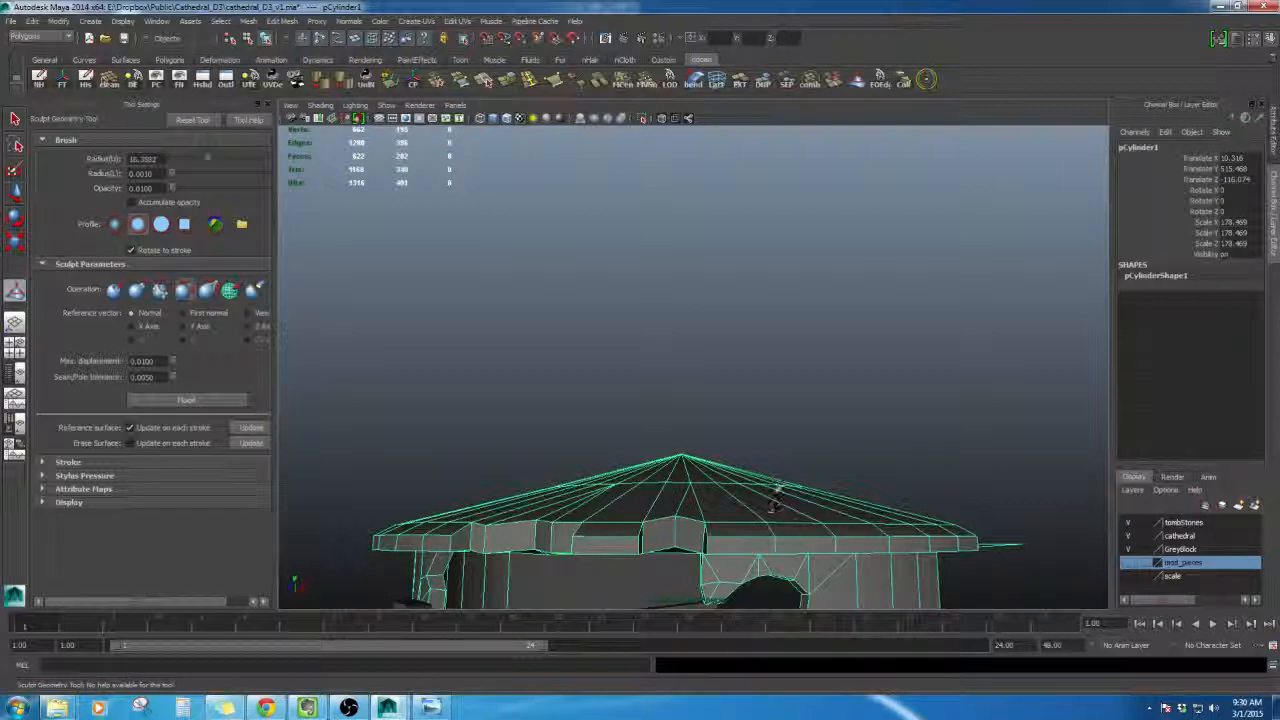
- Continue relaxing the roof rim and underside with a larger brush
left_click_drag(870, 531, 768, 510, "alt")
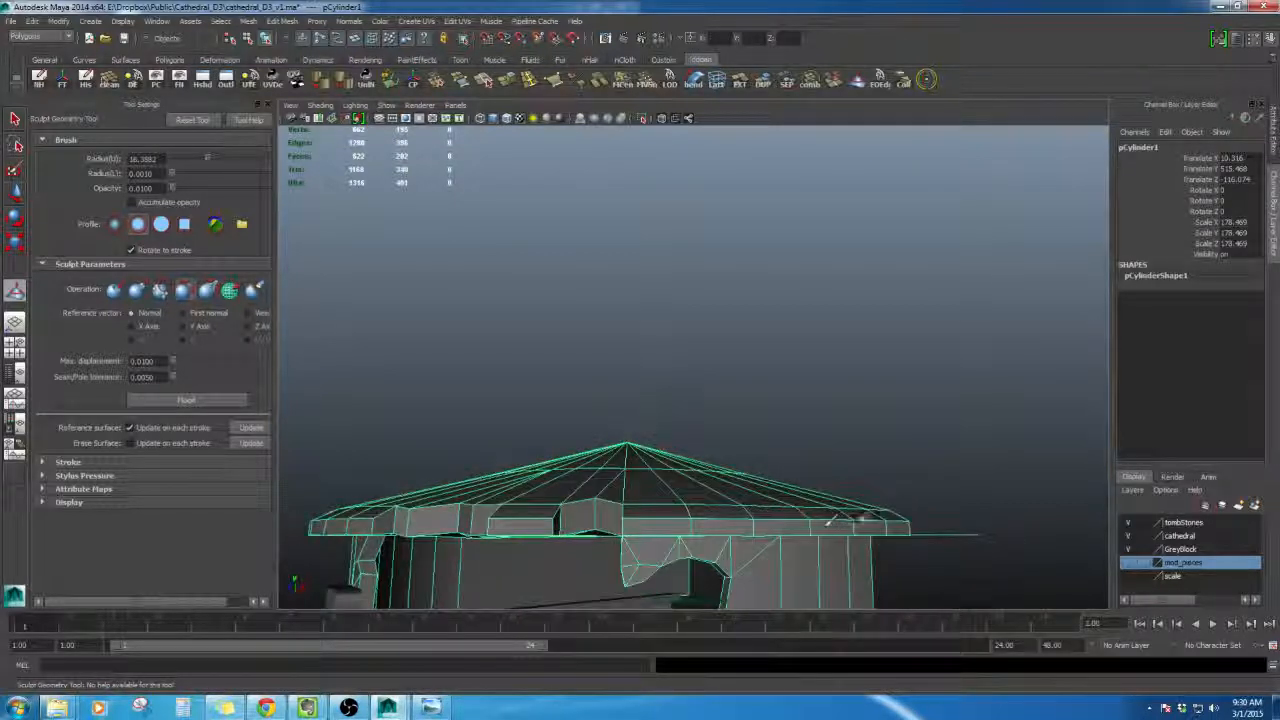
left_click_drag(848, 519, 677, 470, "alt")
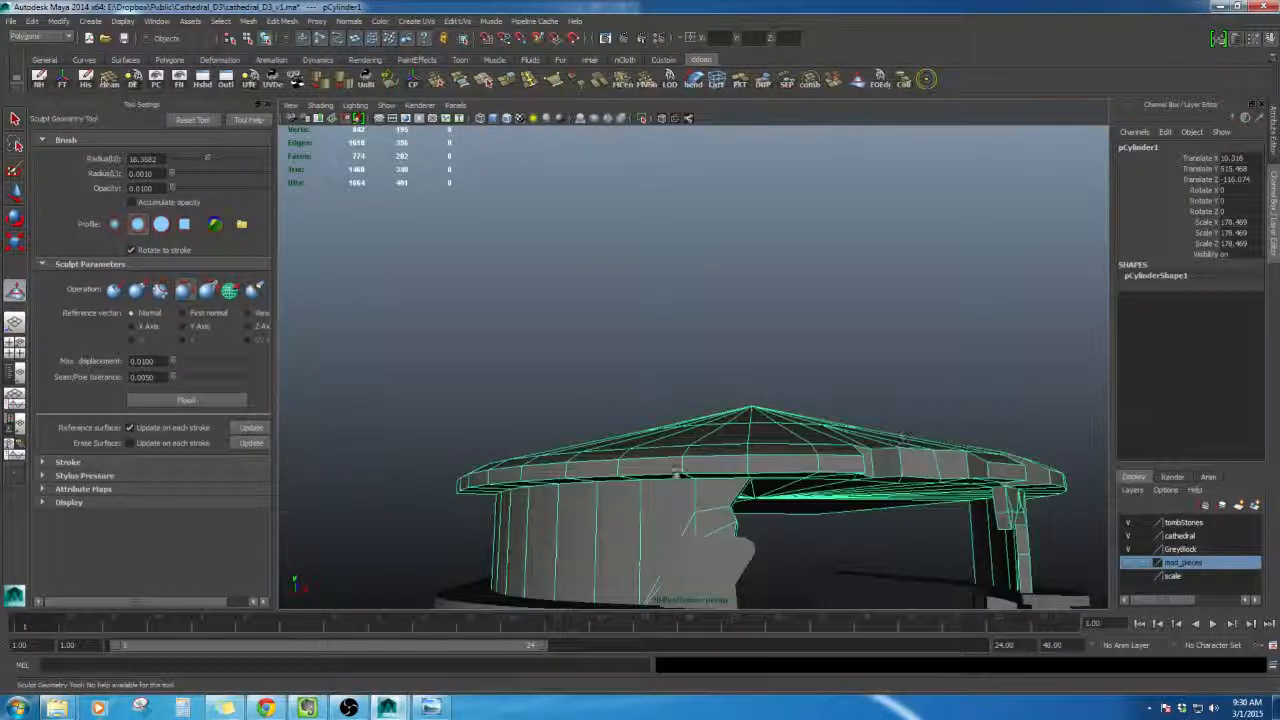
left_click_drag(592, 516, 705, 533, "alt")
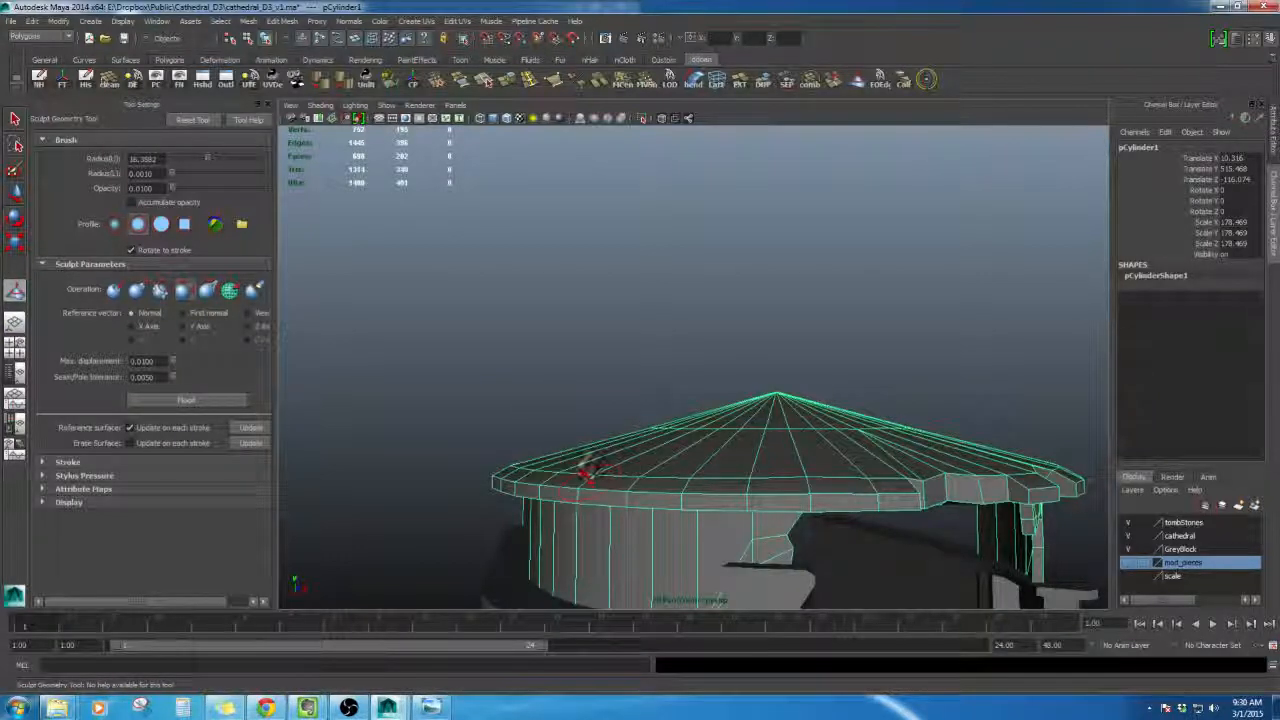
mouse_move(600, 470)
left_mouse_down("alt")
mouse_move(691, 528)
mouse_move(679, 534)
mouse_move(609, 340)
left_mouse_up("alt")
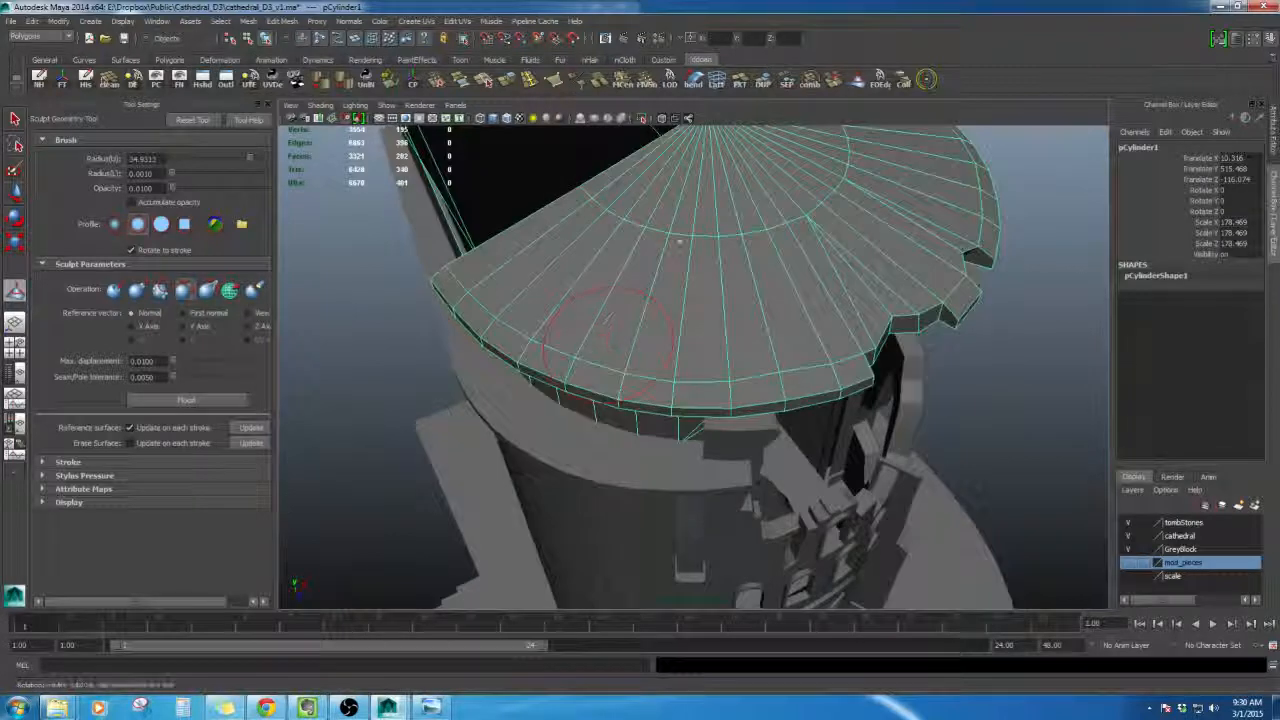
left_click_drag(805, 345, 680, 393, "alt")
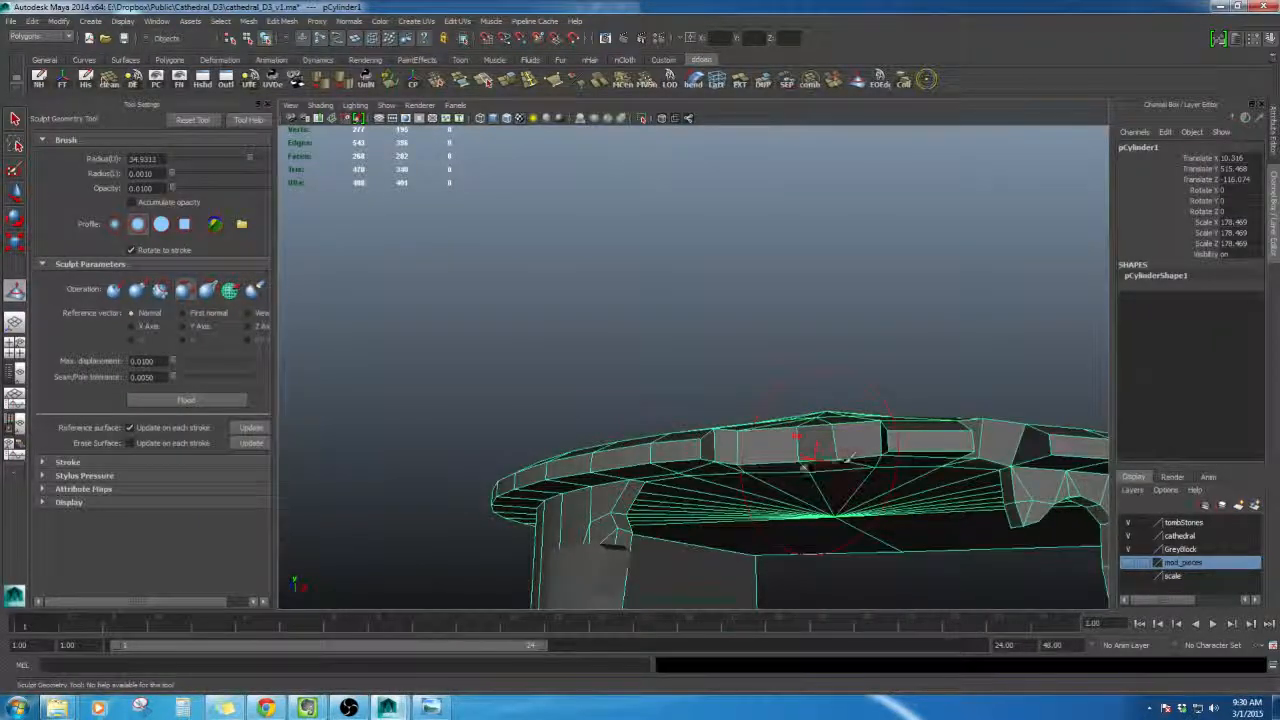
left_click_drag(803, 467, 868, 497, "alt")
- Switch to the Move tool, deselect the roof and orbit around the tower to review it
key("w")
left_click(868, 497)
right_click_drag(868, 497, 829, 457, "alt")
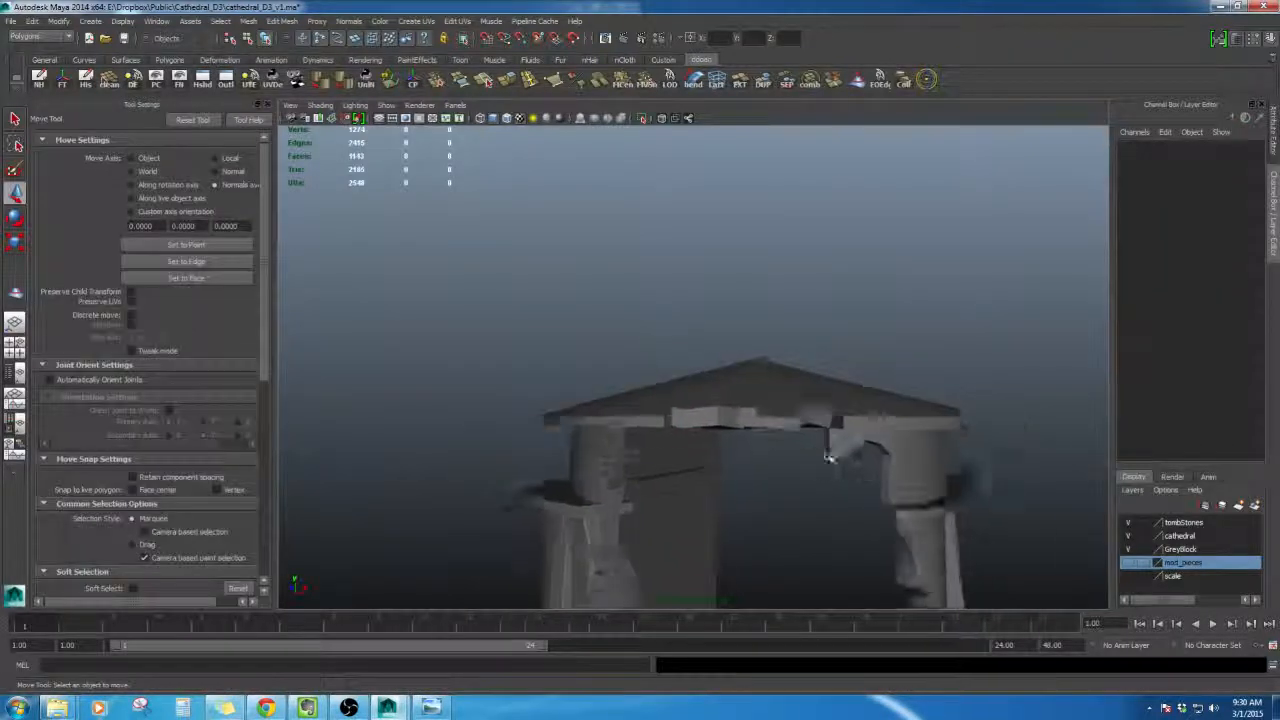
left_click_drag(829, 457, 771, 387, "alt")
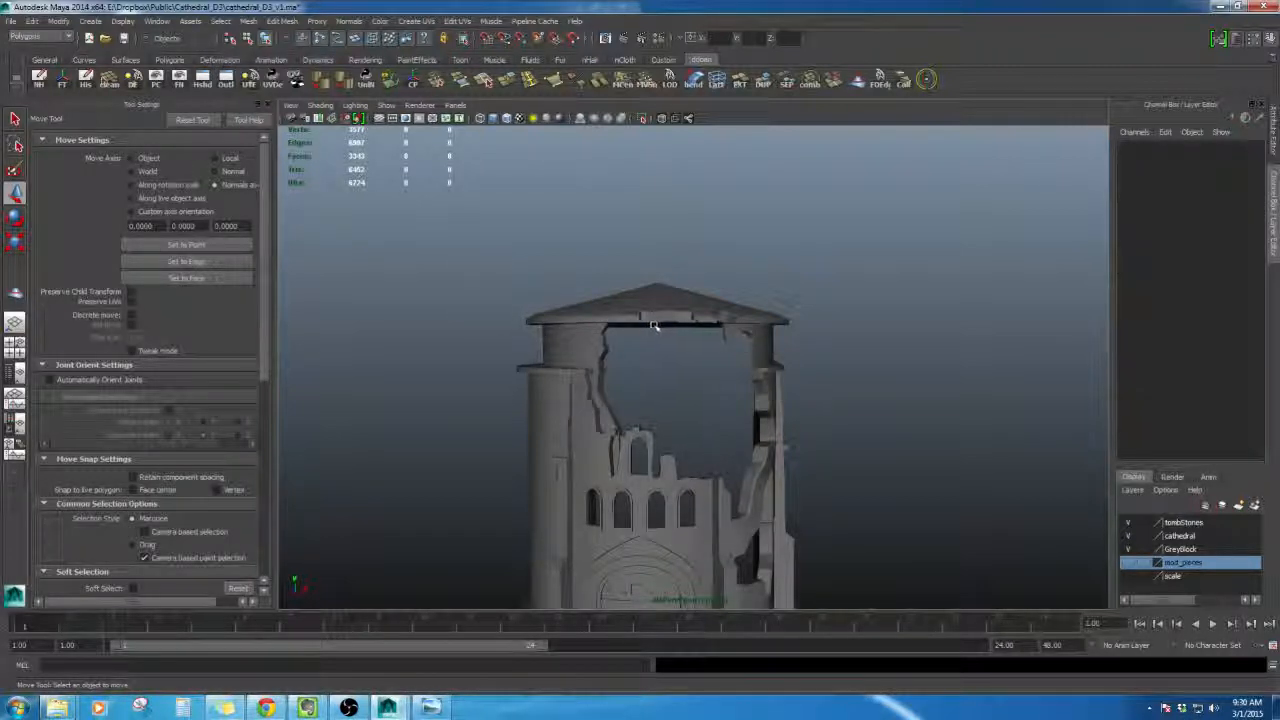
left_click_drag(735, 327, 715, 355, "alt")
left_click_drag(708, 409, 727, 450, "alt")
- Open the reference concept image and zoom in to examine the tower's broken roof and arches
left_click(431, 708)
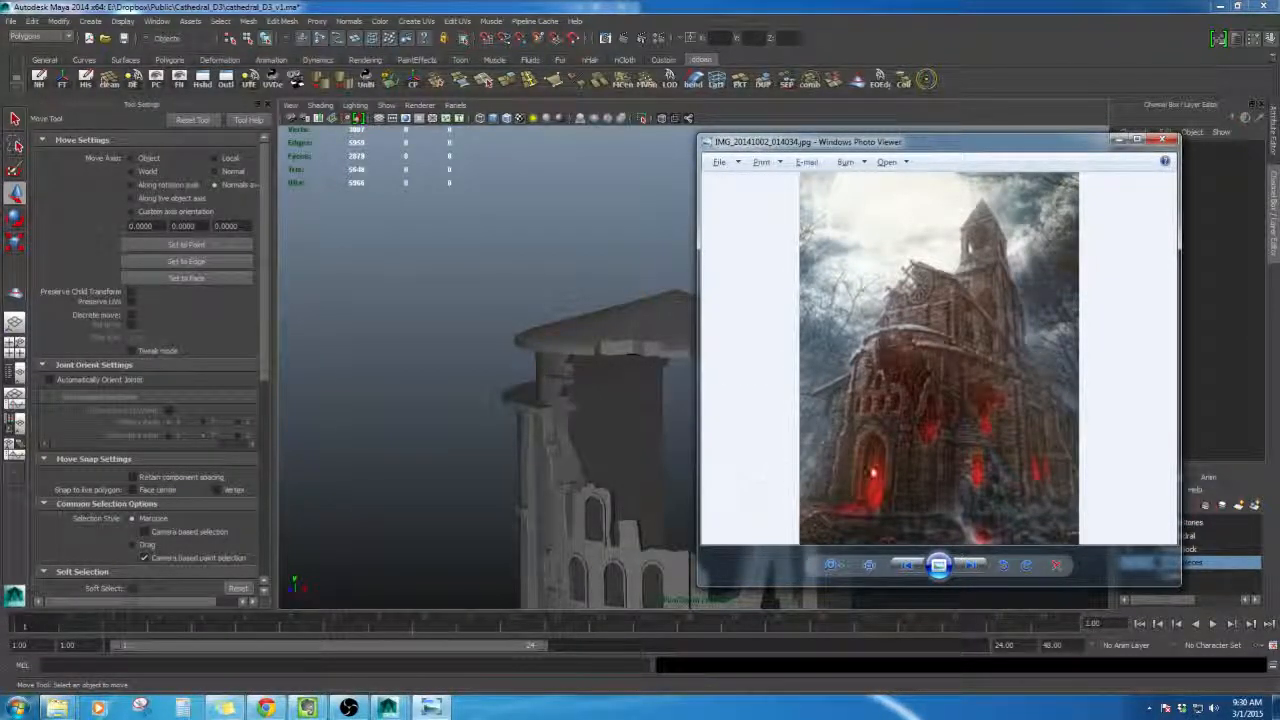
scroll(907, 370, "up", 5)
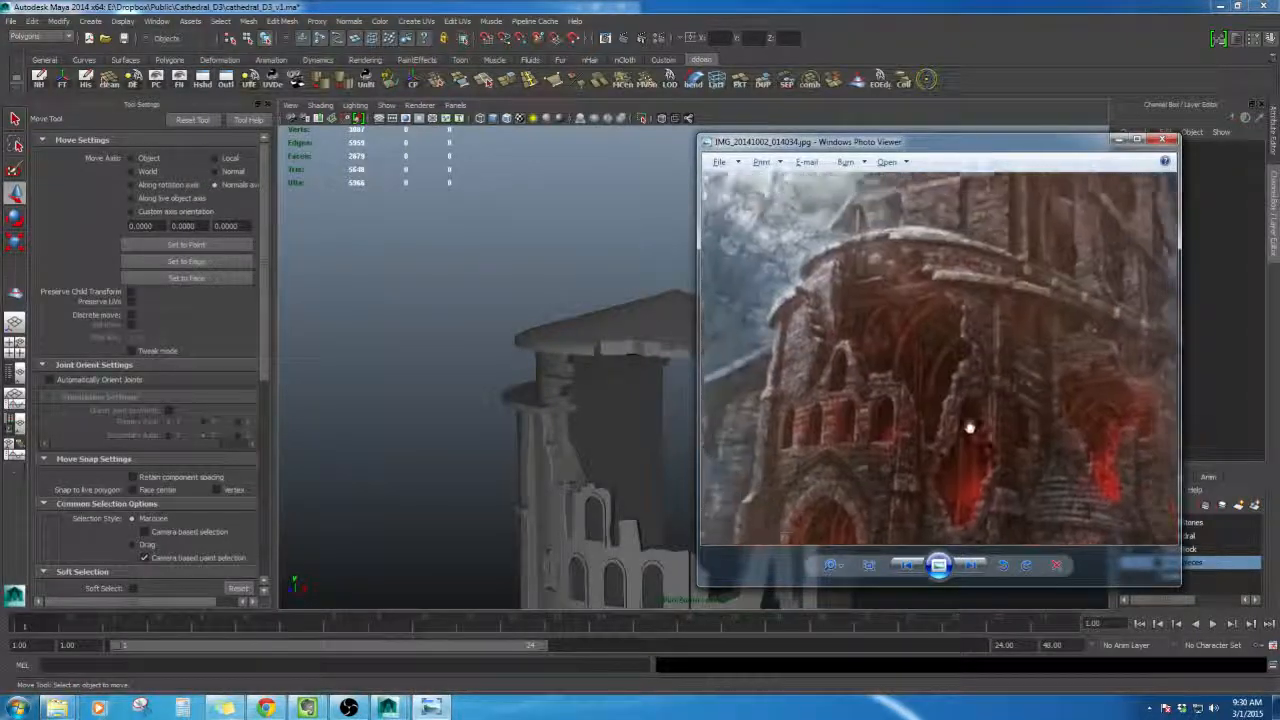
scroll(900, 385, "down", 2)
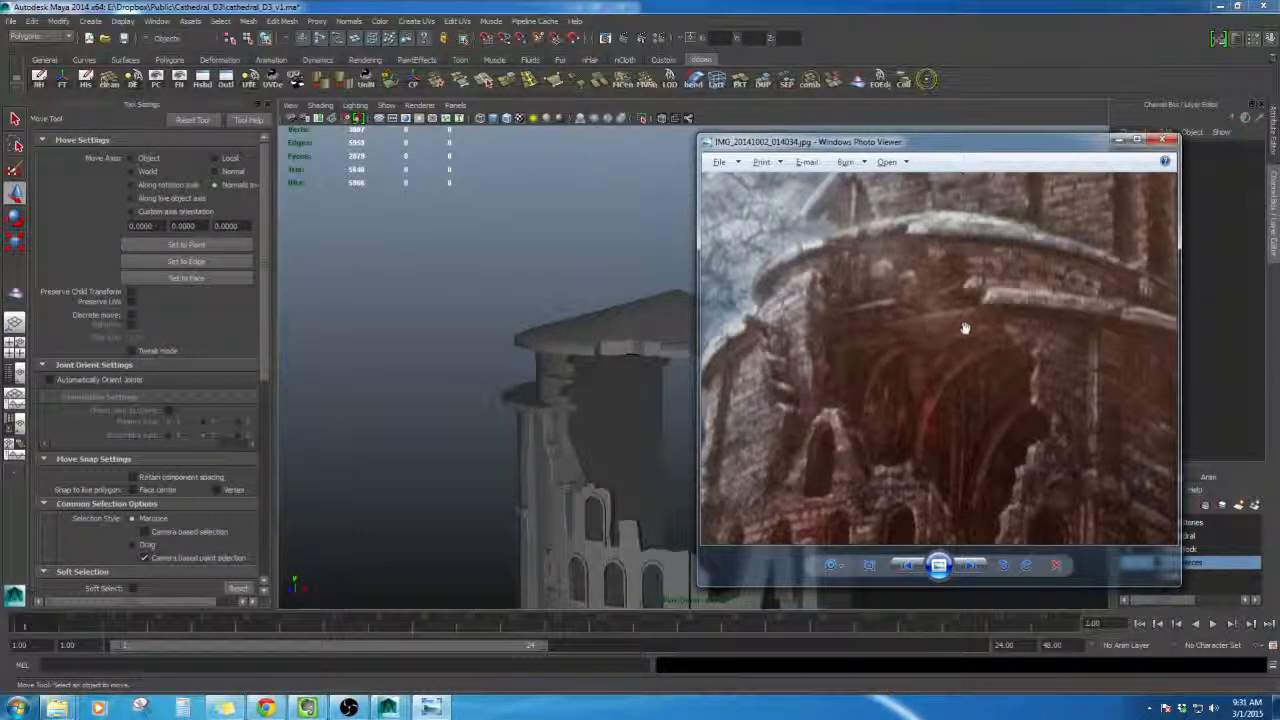
left_click_drag(882, 462, 884, 340)
left_click_drag(886, 425, 896, 305)
left_click_drag(882, 480, 903, 361)
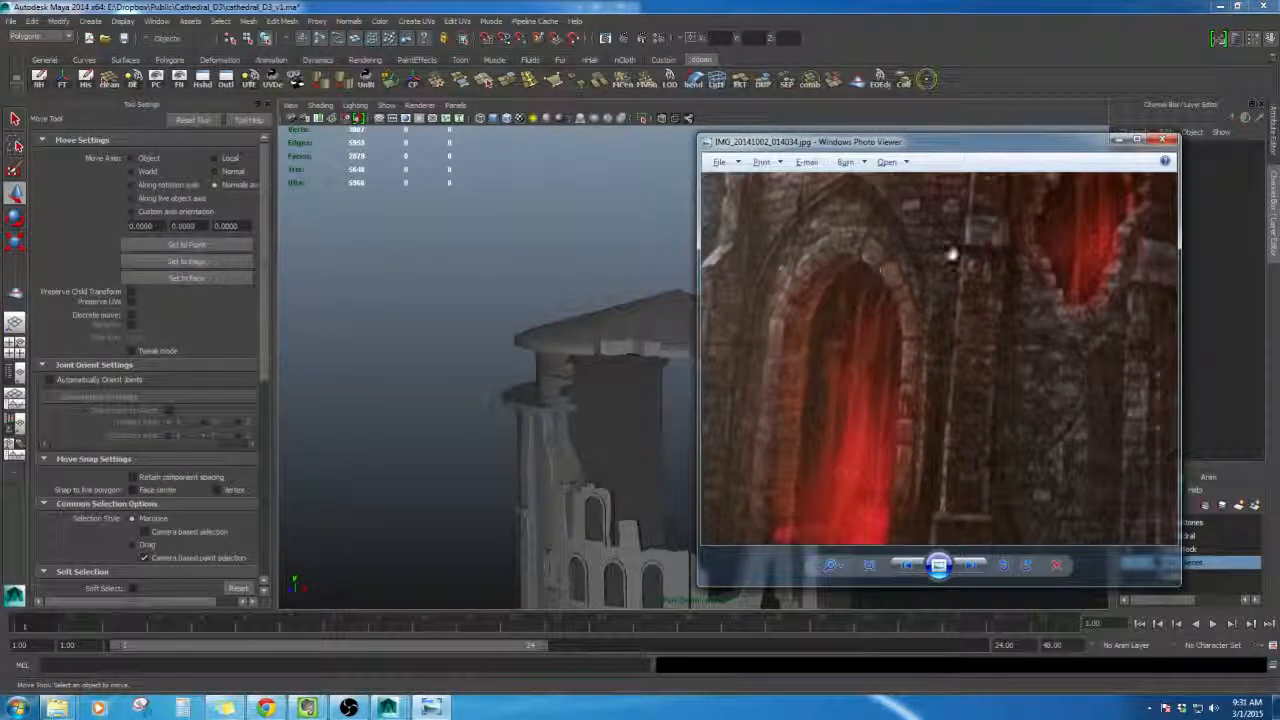
left_click_drag(951, 254, 848, 444)
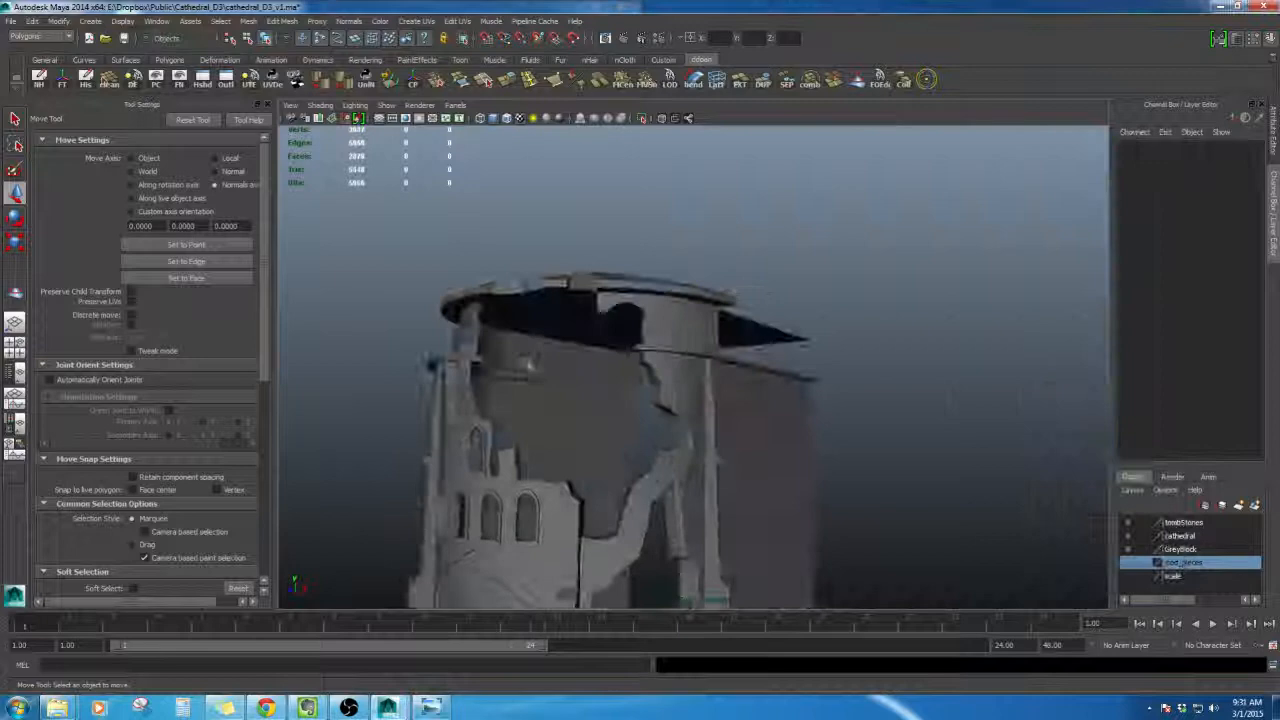
left_click_drag(531, 366, 592, 402, "alt")
left_click(432, 708)
- Orbit around the tower to compare the roof and broken walls with the reference
left_click_drag(851, 320, 926, 410)
left_click(648, 400)
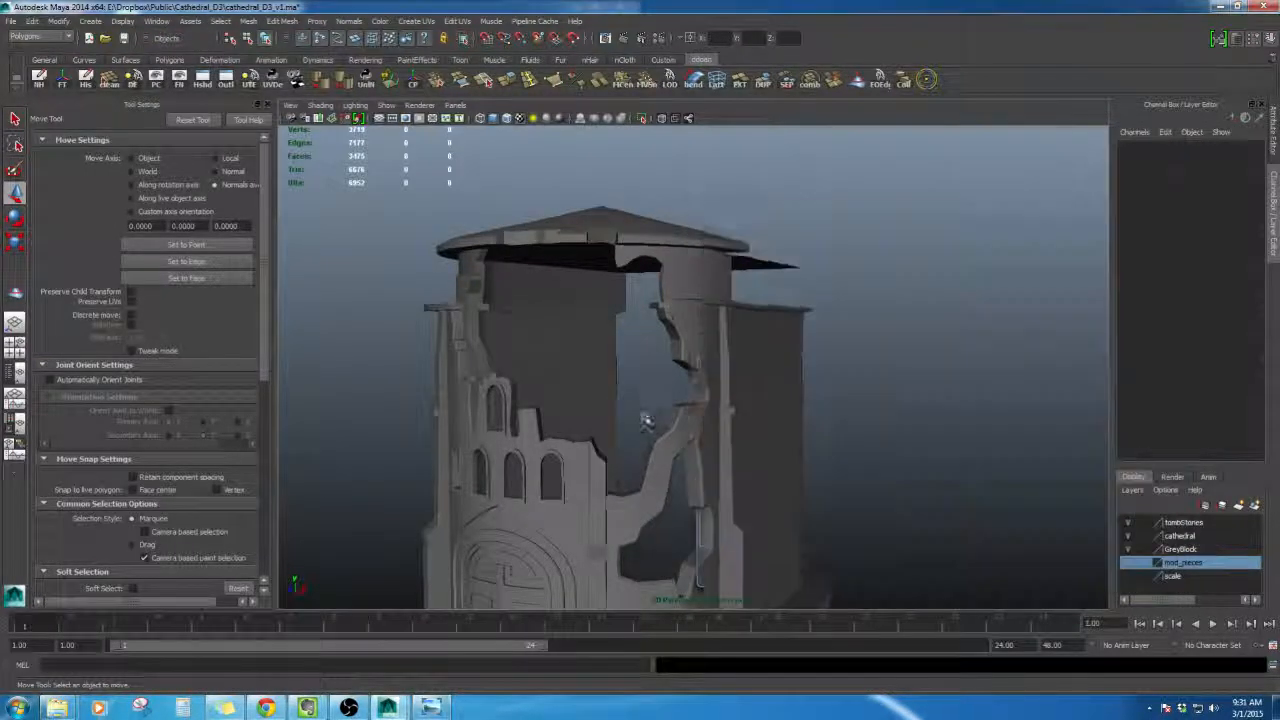
left_click_drag(640, 423, 614, 391, "alt")
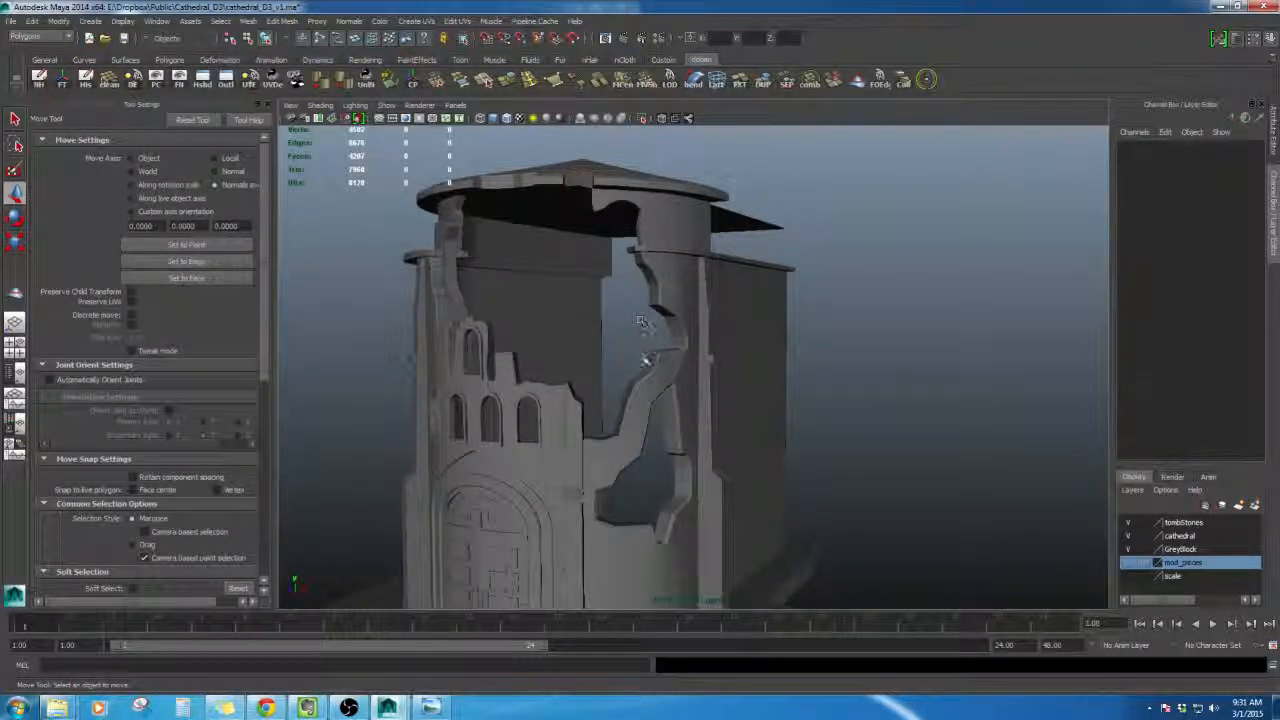
left_click_drag(641, 321, 712, 290, "alt")
scroll(660, 254, "down", 5)
scroll(671, 363, "up", 5)
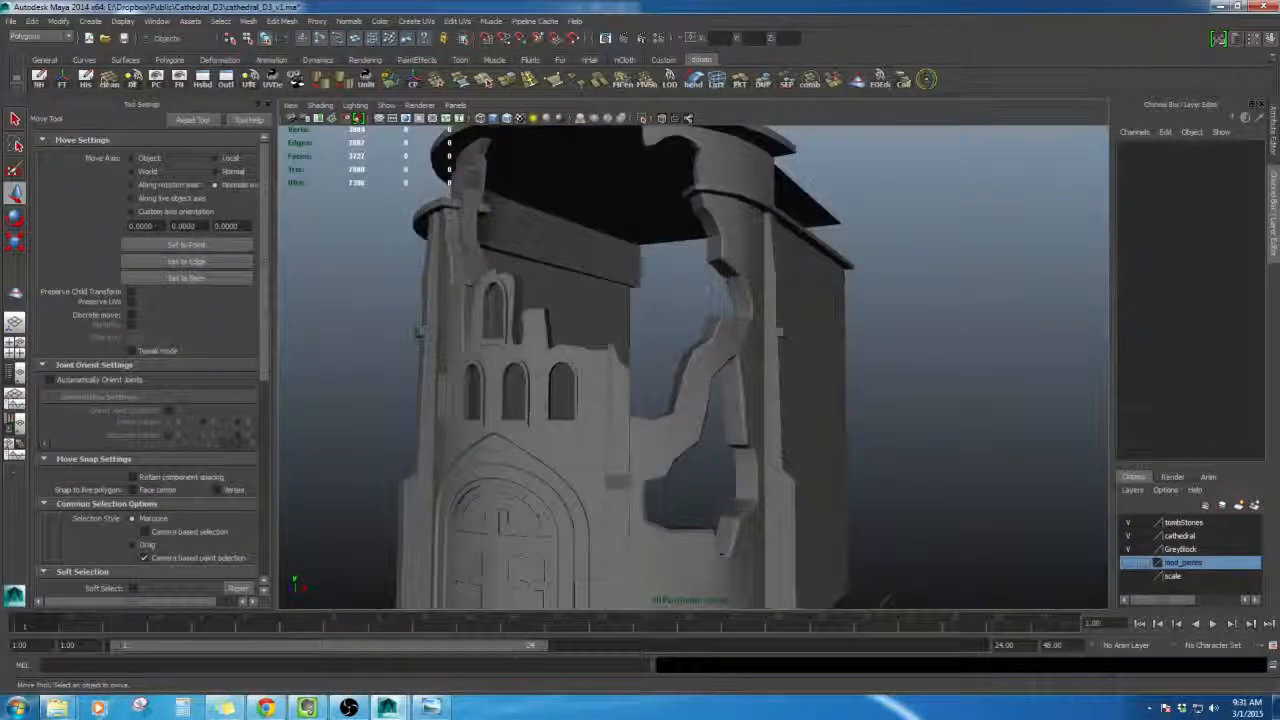
scroll(648, 385, "down", 5)
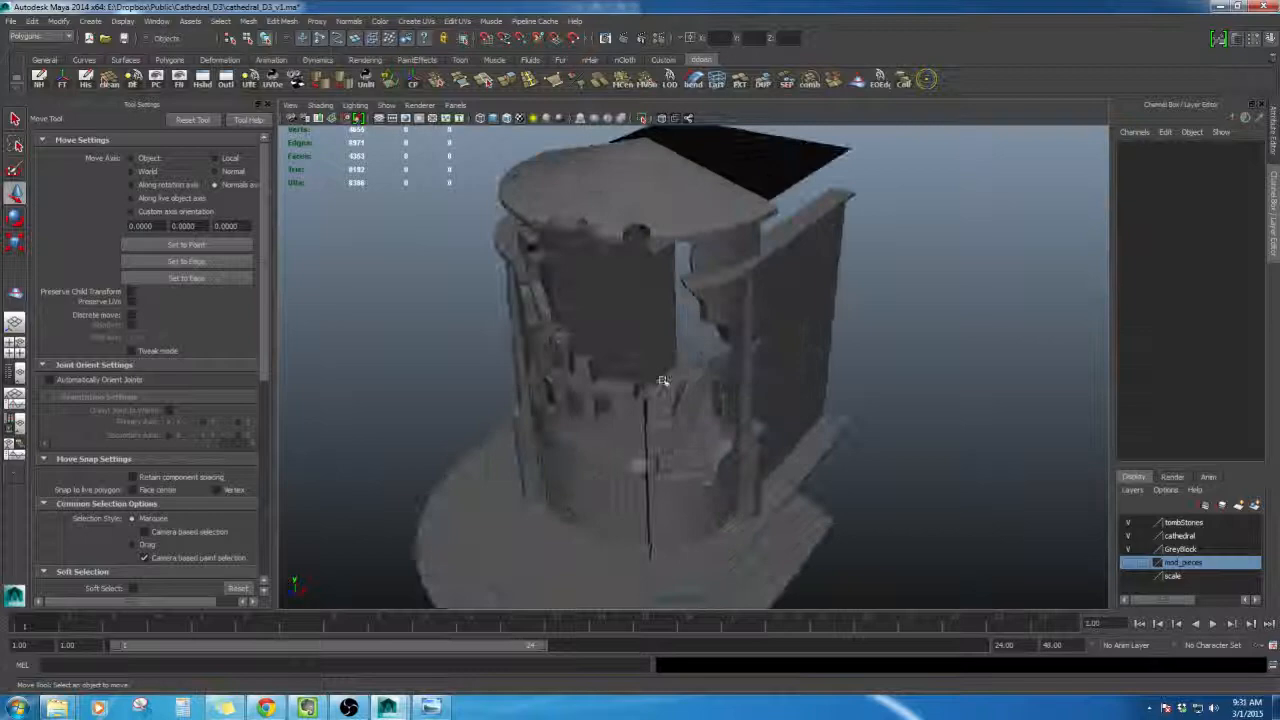
left_click_drag(662, 381, 631, 386, "alt")
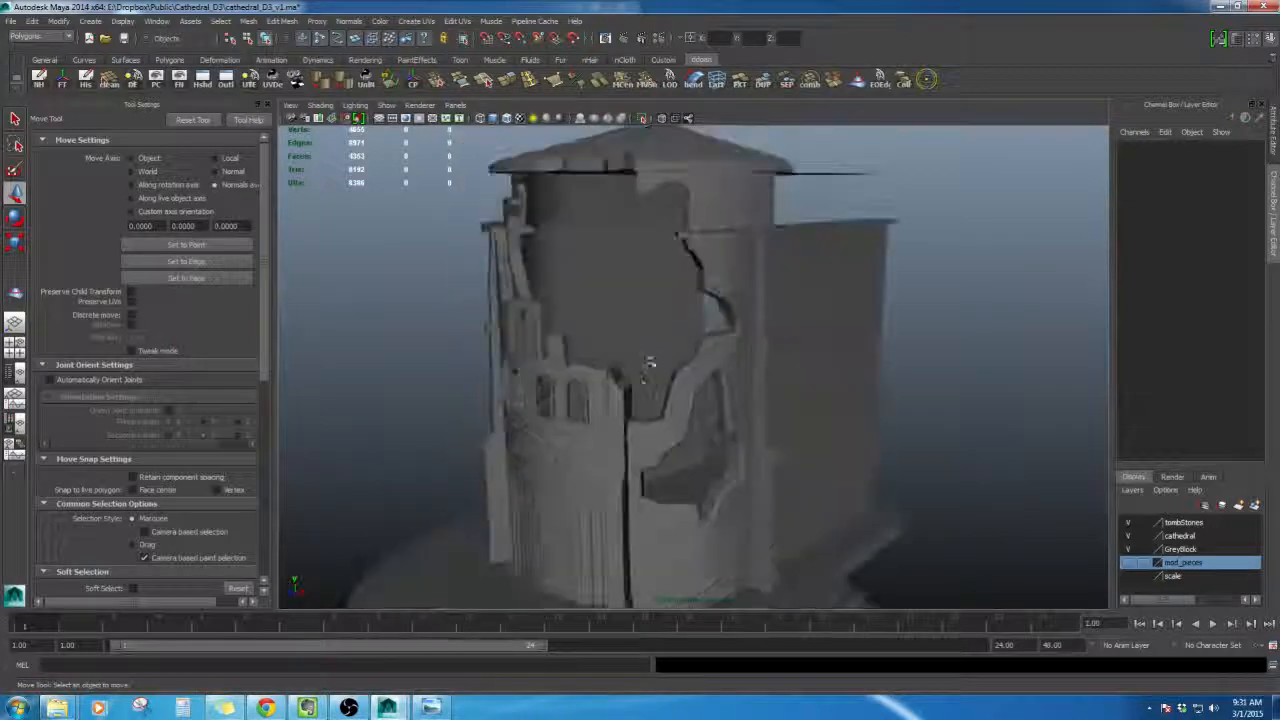
left_click_drag(806, 248, 694, 343, "alt")
right_click_drag(694, 343, 660, 360, "alt")
left_click_drag(660, 360, 689, 372, "alt")
left_click(1128, 564)
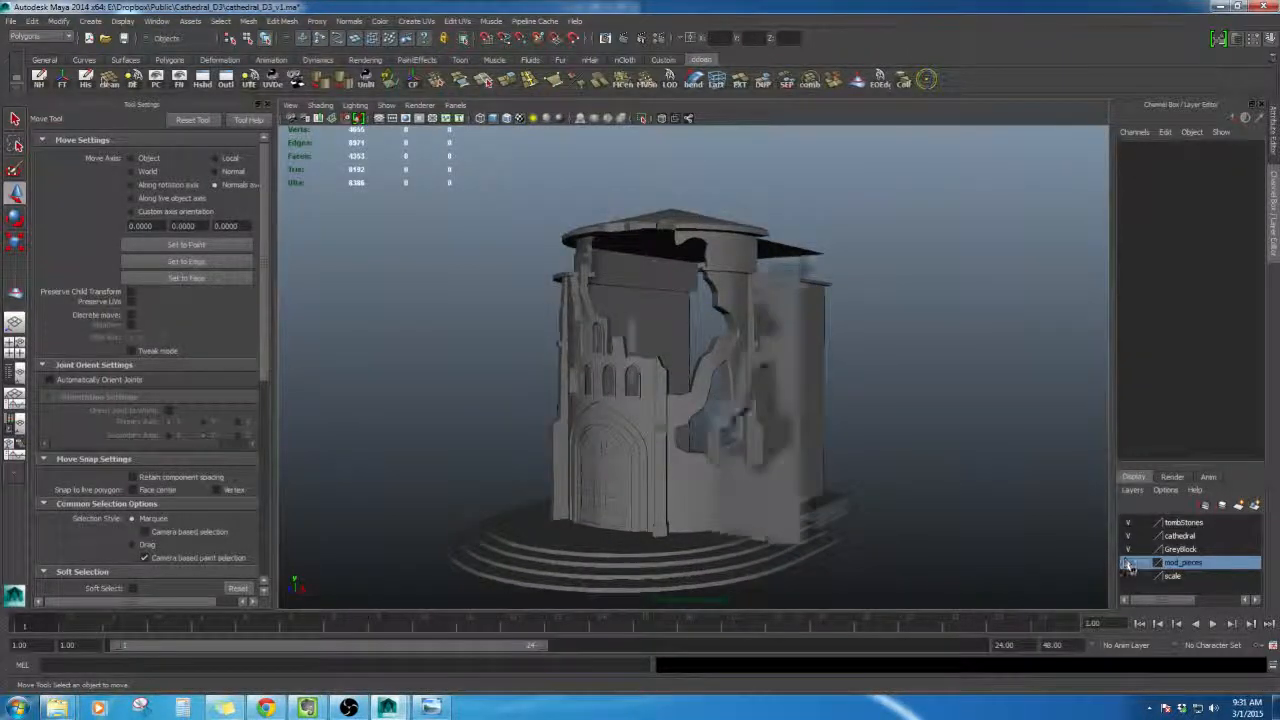
left_click(1128, 564)
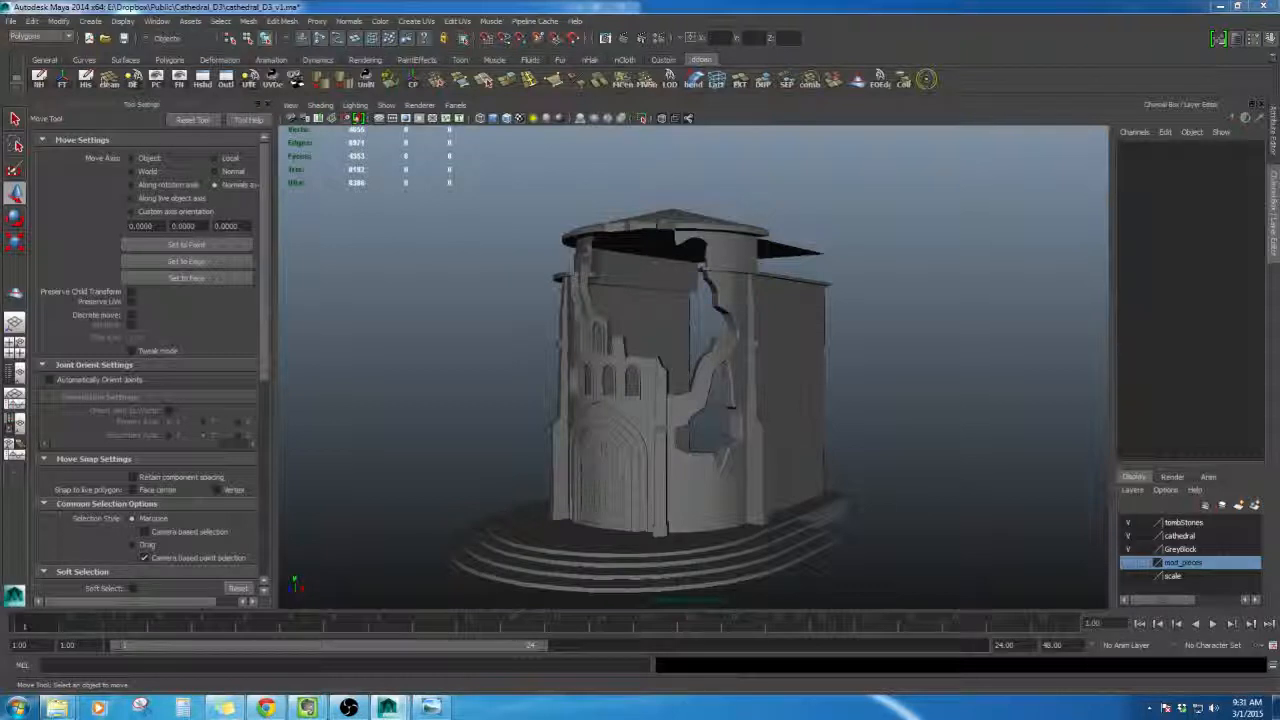
- Unhide the hidden cathedral geometry surrounding the tower
left_click(603, 450)
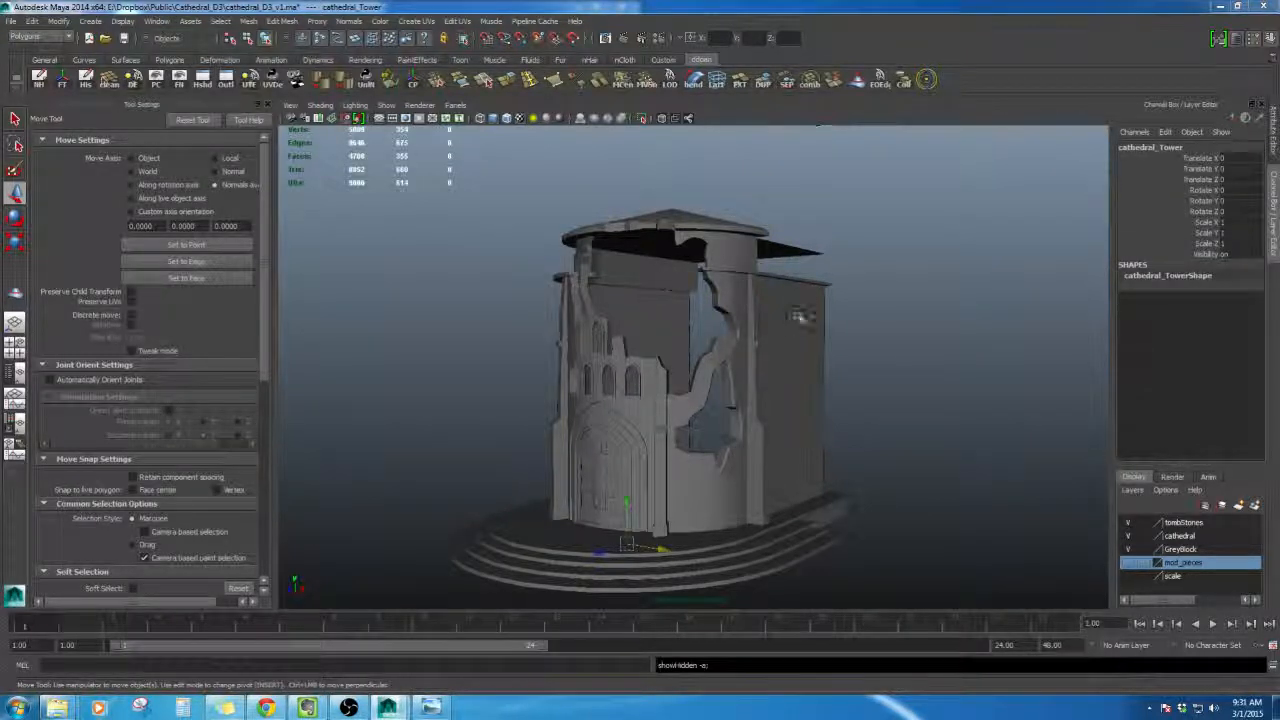
scroll(769, 371, "down", 5)
left_click(789, 360)
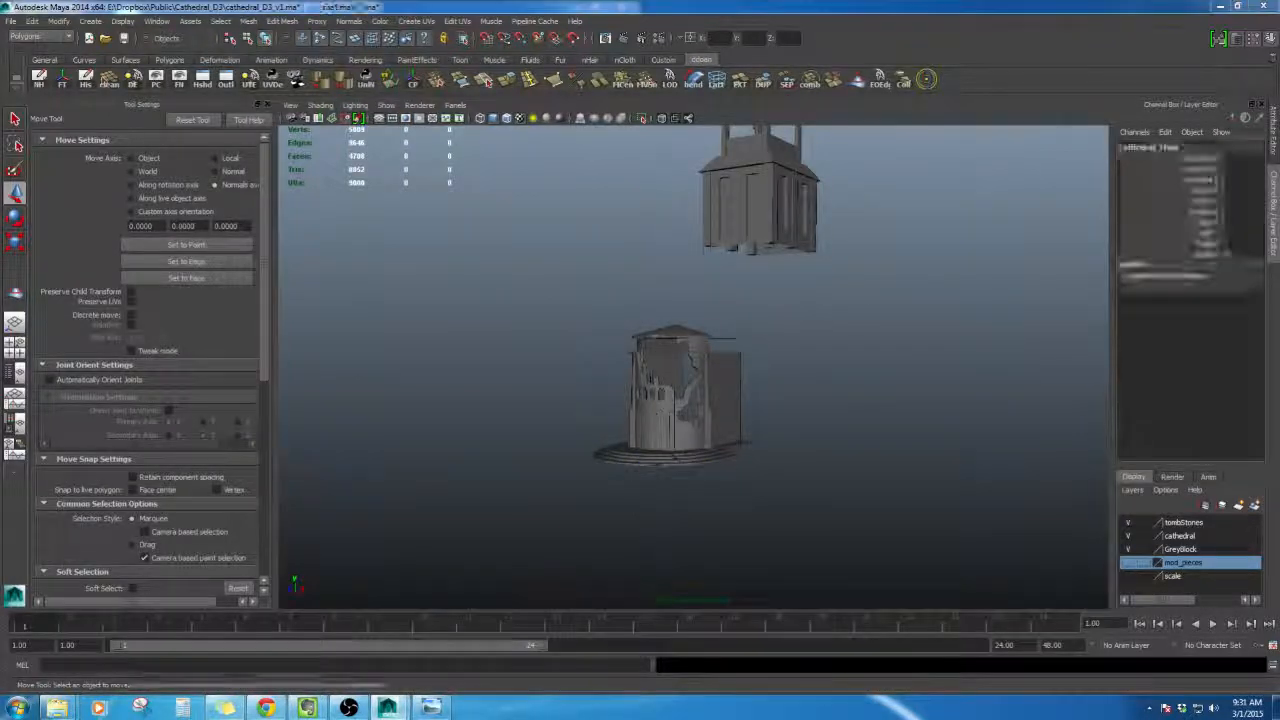
key("shift+h")
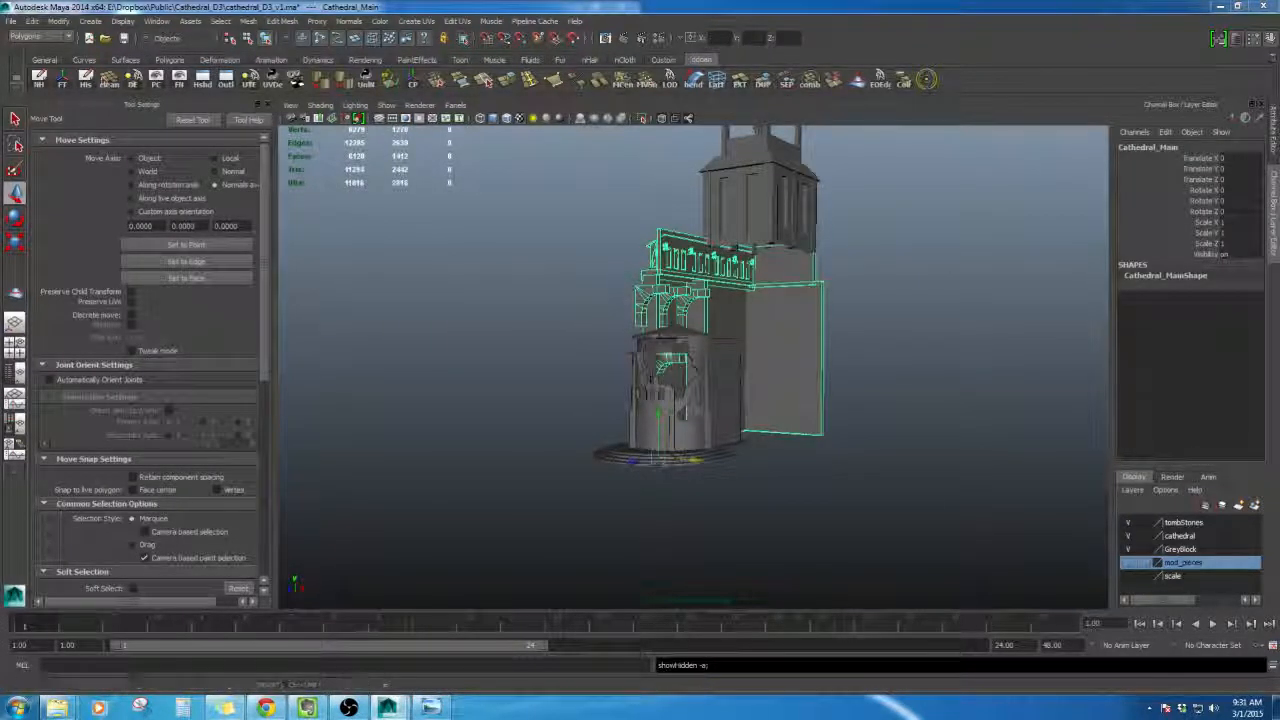
left_click_drag(690, 350, 741, 322, "alt")
key("ctrl+z")
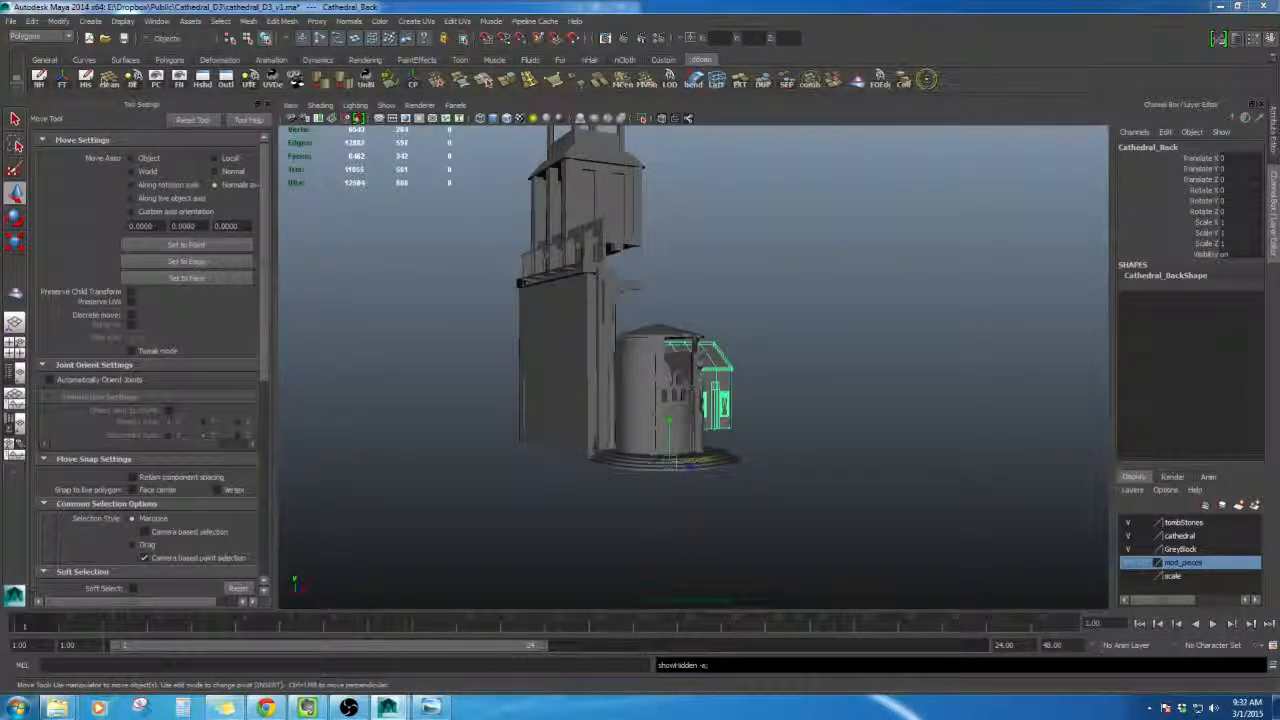
key("ctrl+z")
key("ctrl+z")
left_click_drag(827, 344, 778, 338, "alt")
key("ctrl+z")
right_click_drag(735, 300, 765, 297, "alt")
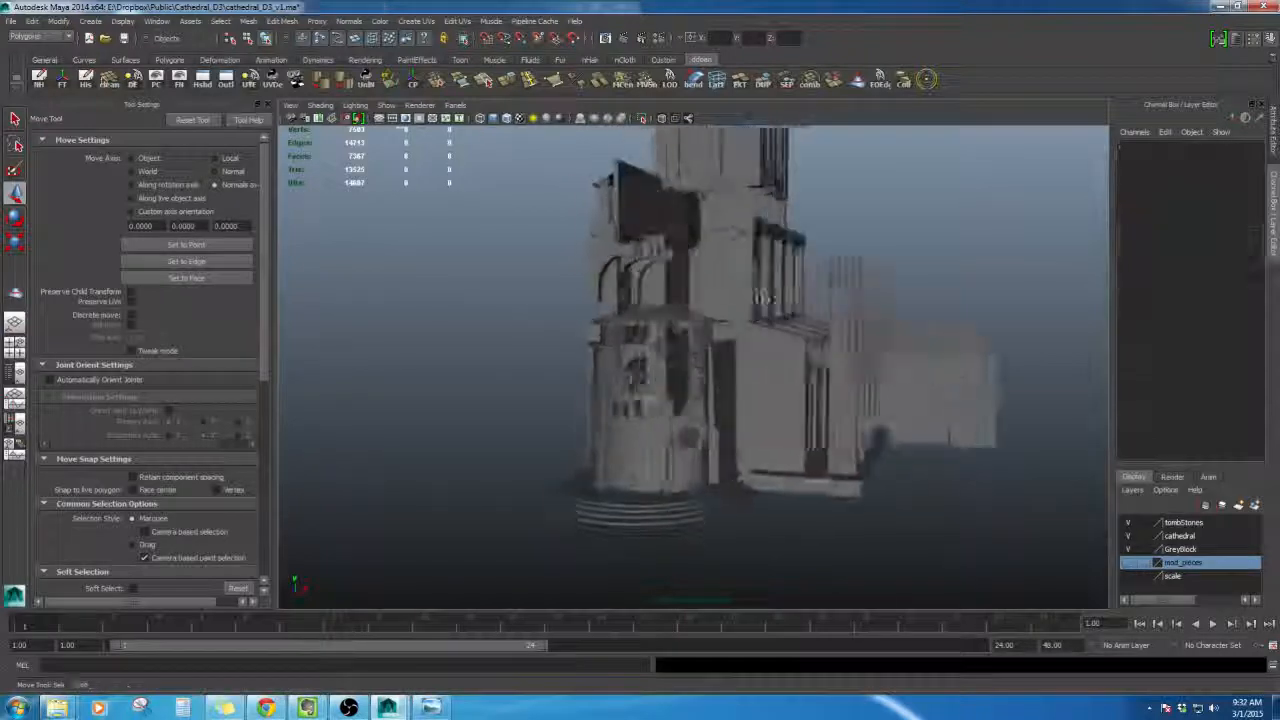
left_click_drag(761, 297, 720, 290, "alt")
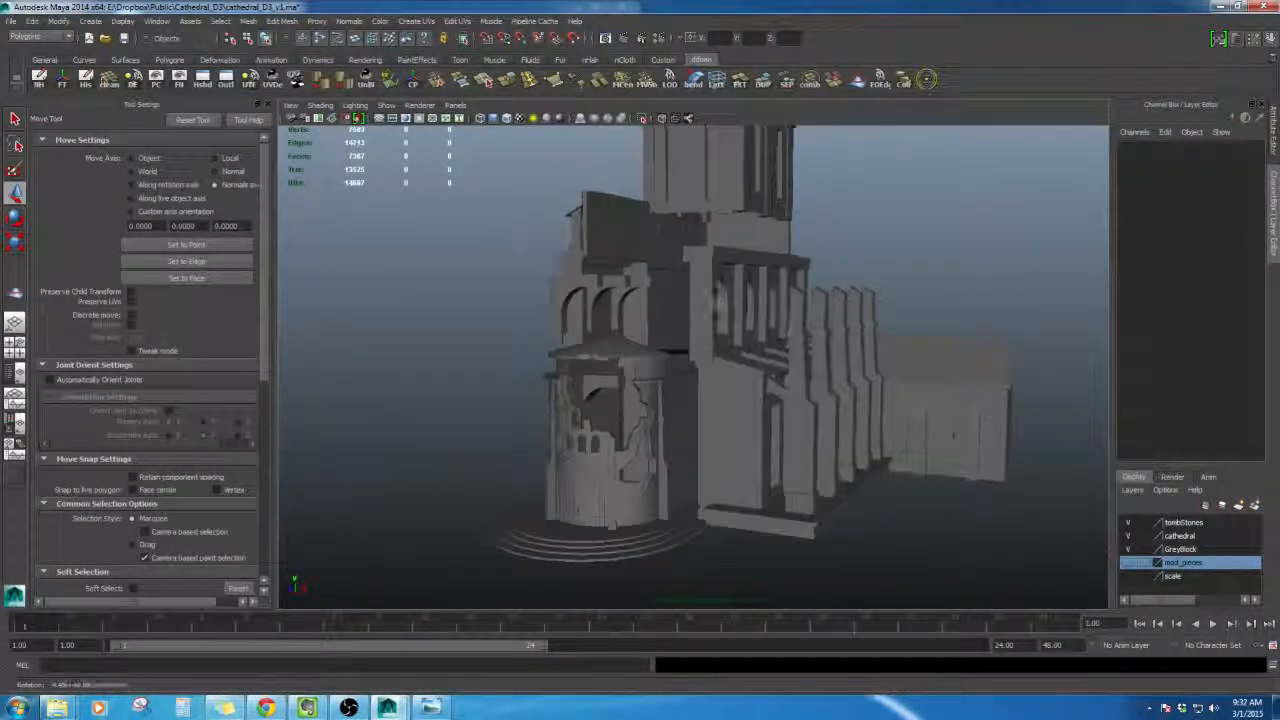
- Select the tower's roof within the full cathedral model
key("shift+h")
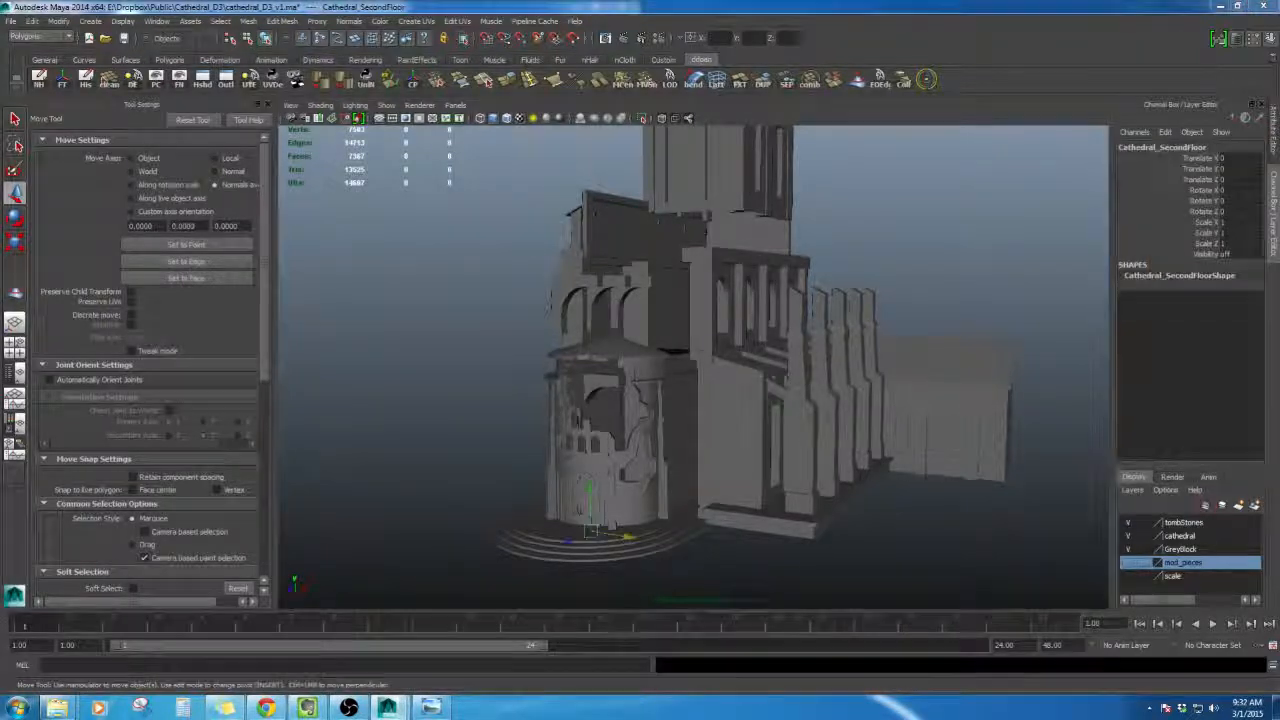
left_click(896, 222)
left_click_drag(663, 343, 746, 354, "alt")
left_click(652, 322)
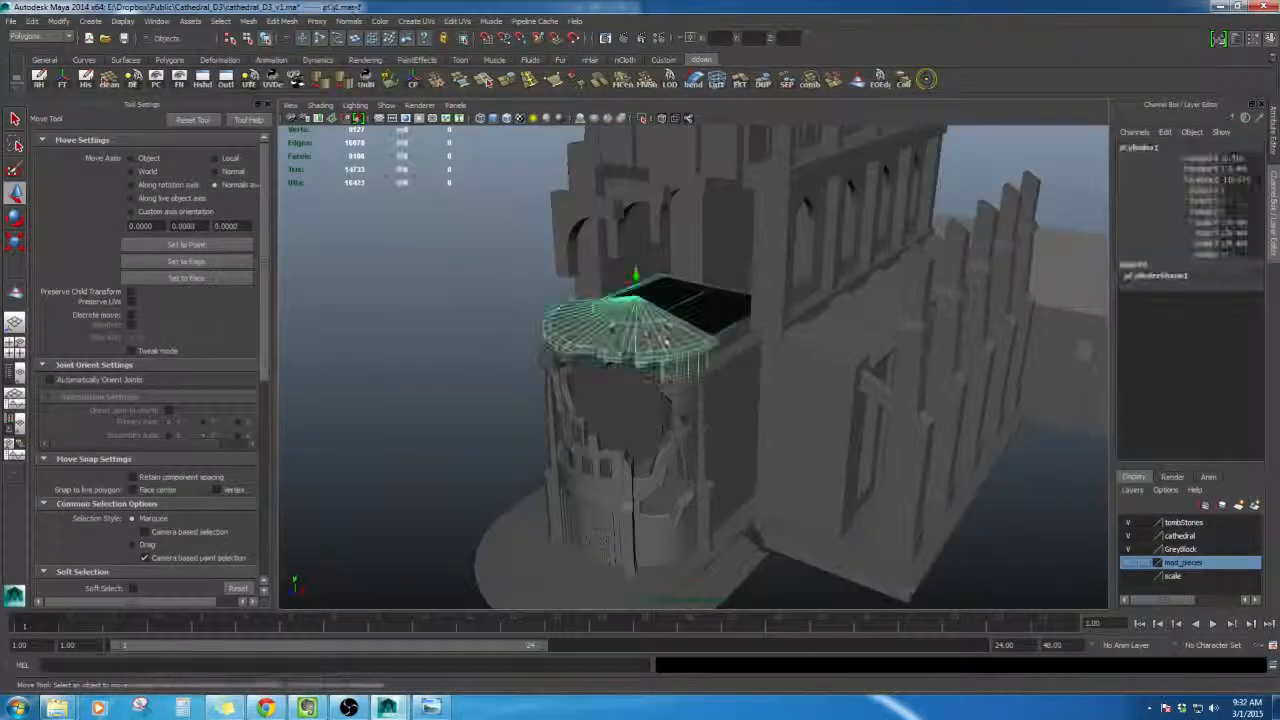
- Orbit and zoom around the cathedral, selecting the second-floor section above the tower to inspect it
left_click_drag(655, 325, 690, 305, "alt")
scroll(690, 306, "down", 3)
left_click(835, 255)
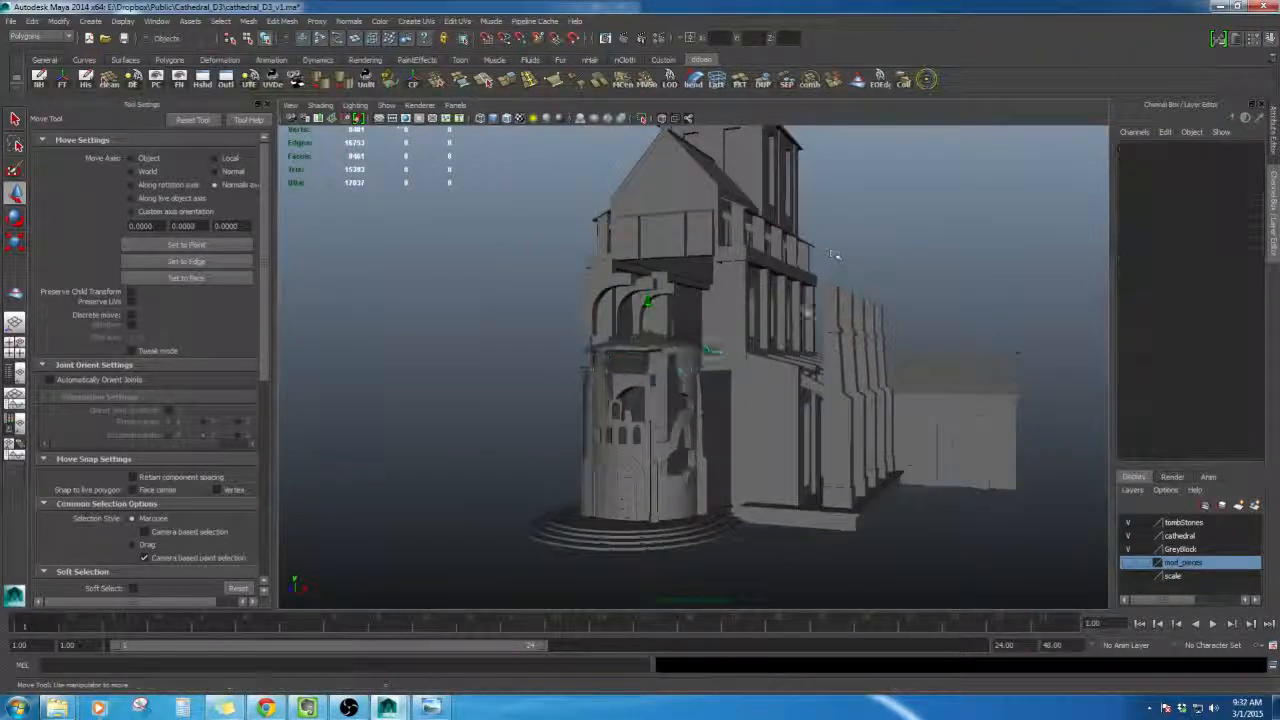
scroll(805, 367, "up", 4)
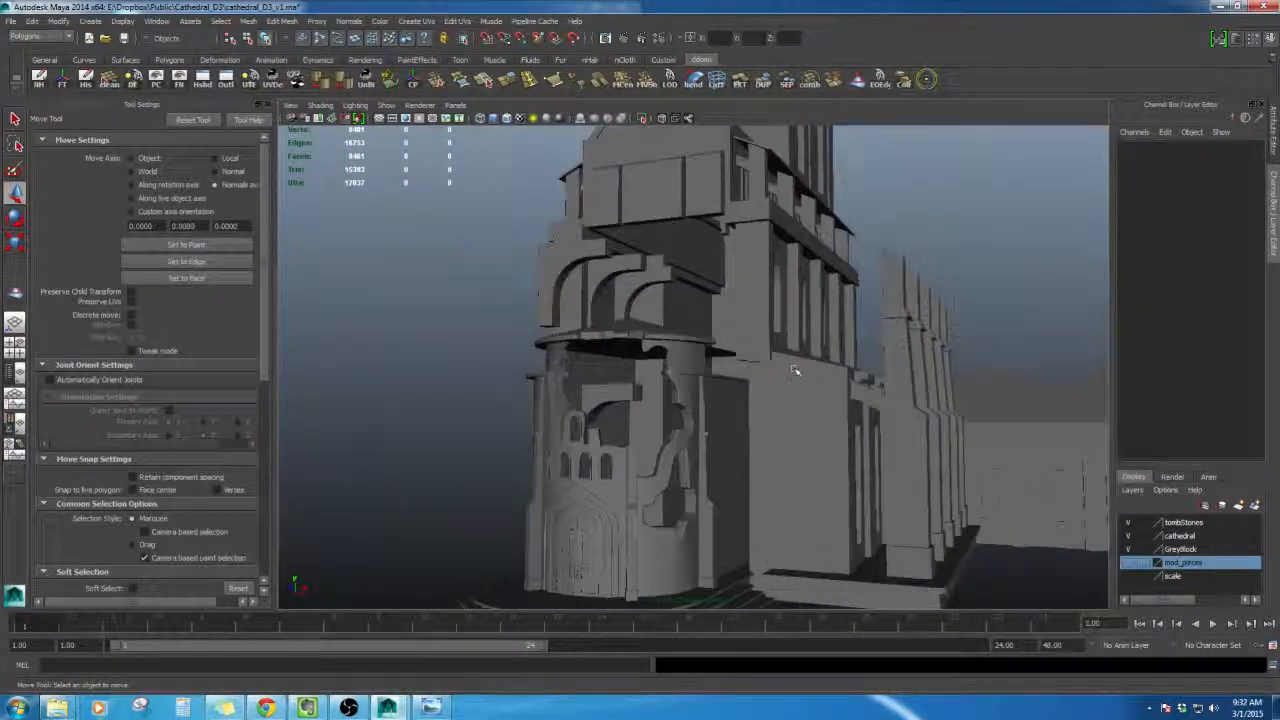
scroll(795, 365, "down", 4)
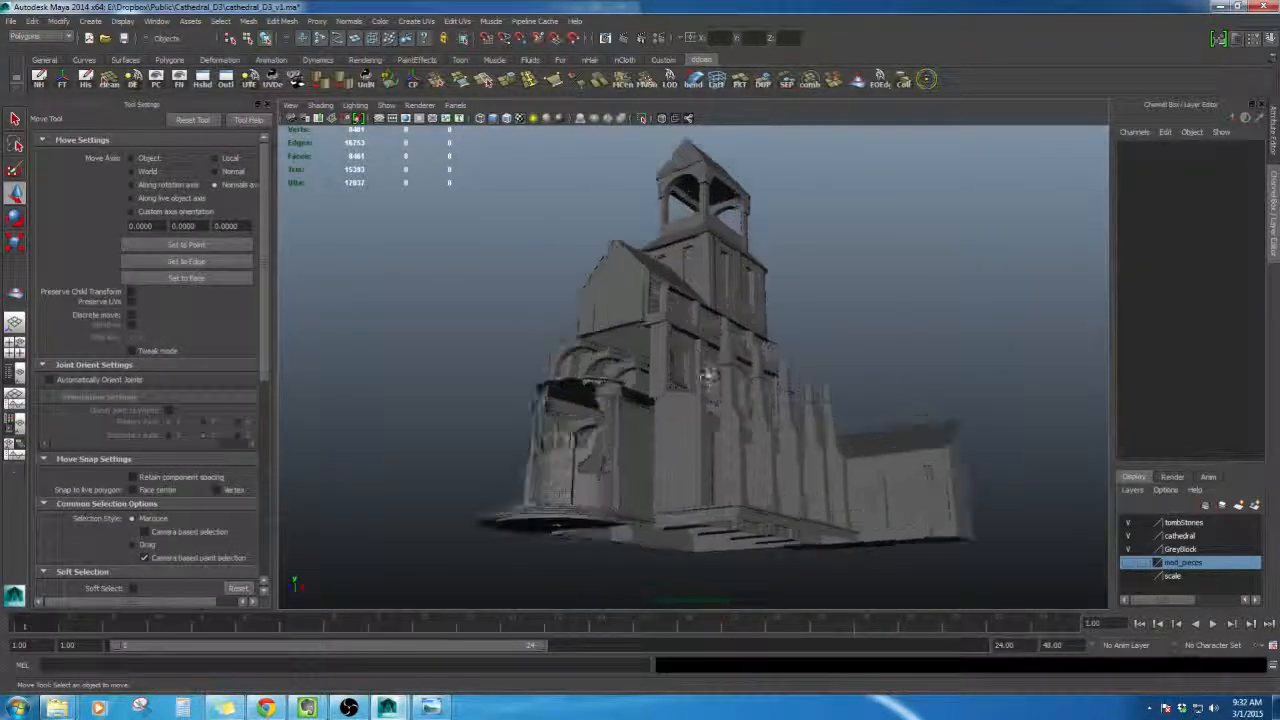
scroll(711, 406, "up", 3)
left_click_drag(708, 375, 690, 330, "alt")
scroll(728, 372, "down", 3)
scroll(728, 373, "up", 3)
scroll(803, 391, "up", 4)
left_click(678, 391)
scroll(678, 391, "down", 4)
left_click(704, 216)
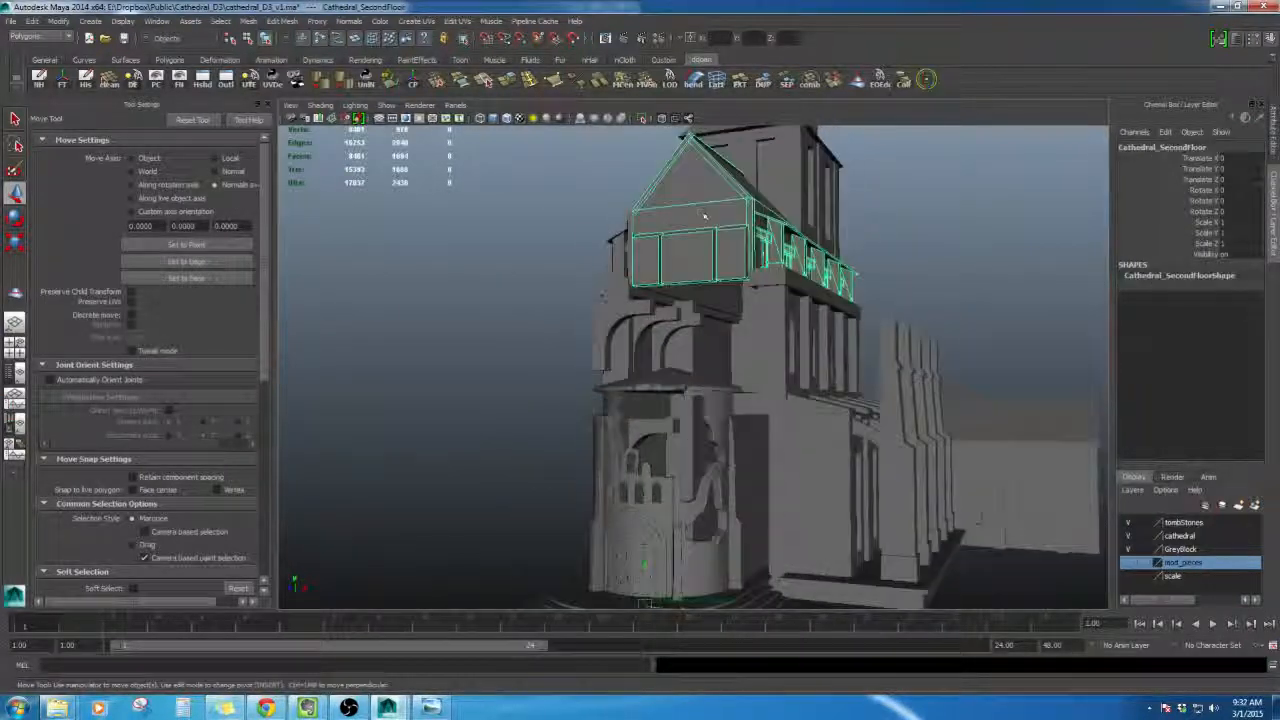
mouse_move(749, 248)
left_mouse_down("alt")
mouse_move(717, 246)
mouse_move(740, 240)
left_mouse_up("alt")
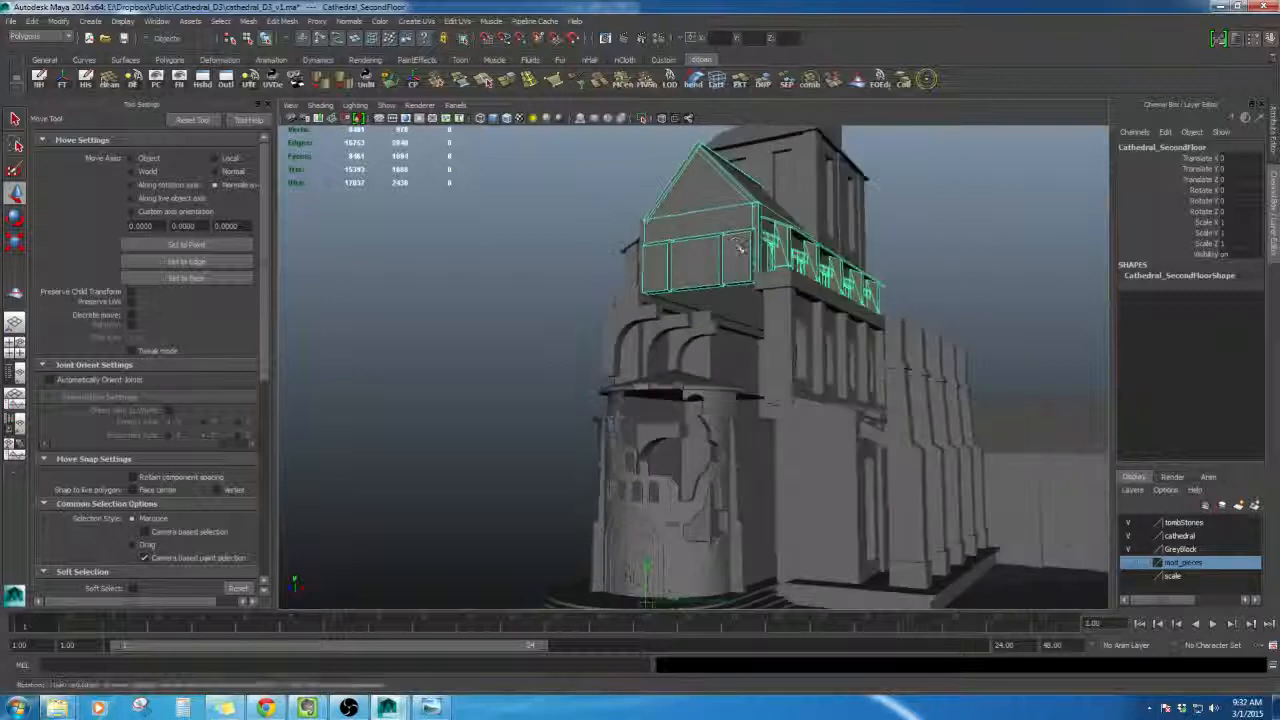
- Select the tower's roof and zoom in to inspect the tower's base, entrance and steps
left_click(676, 389)
scroll(676, 389, "up", 4)
left_click_drag(676, 389, 706, 408, "alt")
scroll(672, 408, "down", 5)
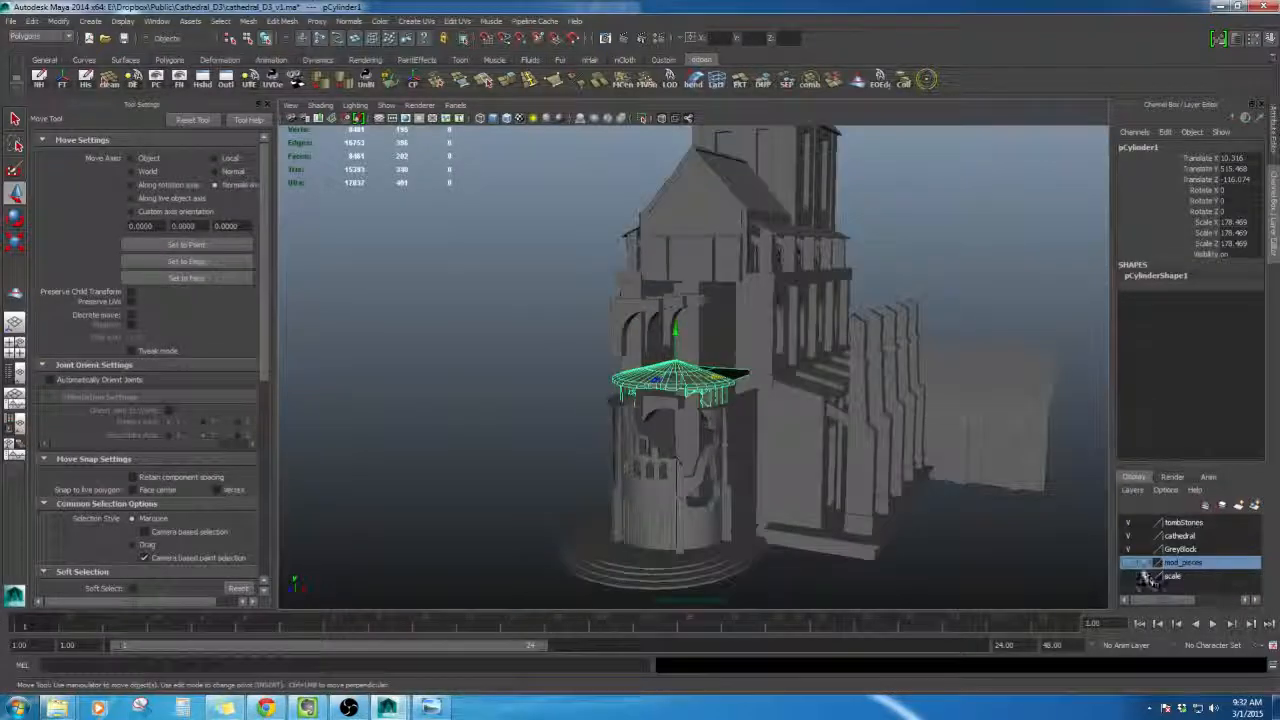
middle_click_drag(712, 520, 726, 357, "alt")
scroll(726, 357, "up", 3)
left_click_drag(726, 357, 745, 310, "alt")
scroll(797, 391, "up", 4)
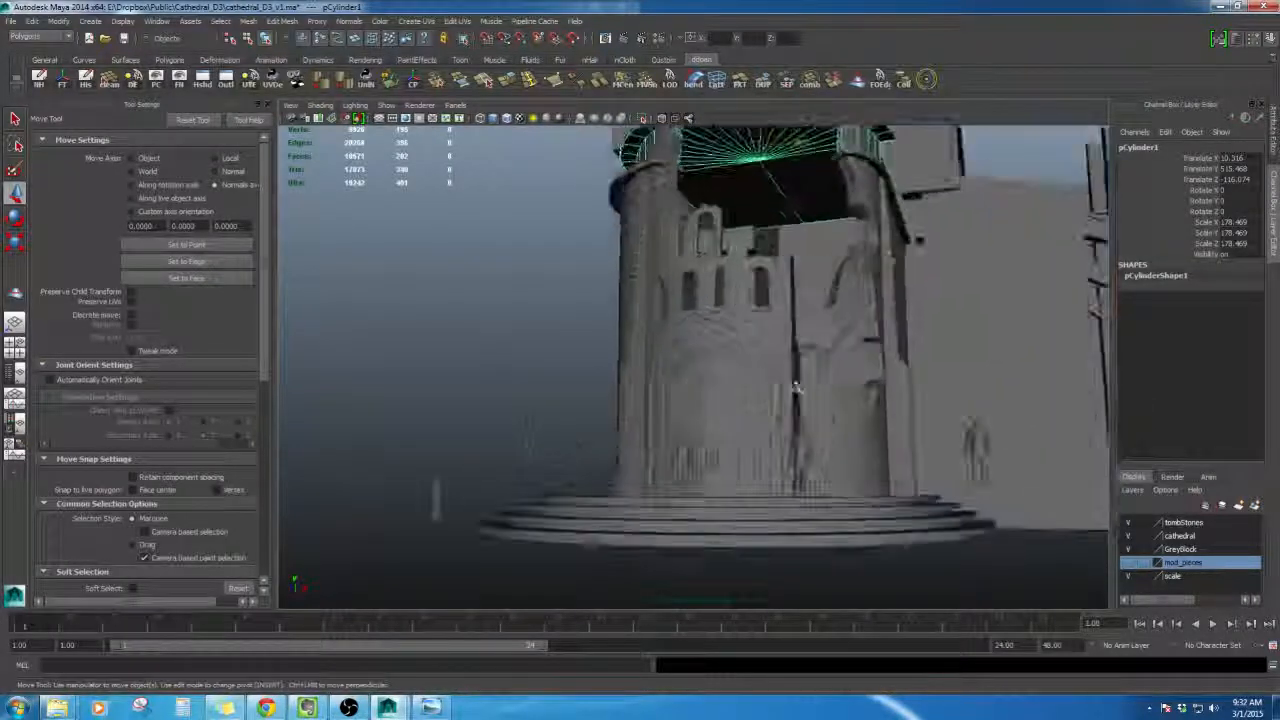
left_click_drag(797, 391, 820, 393, "alt")
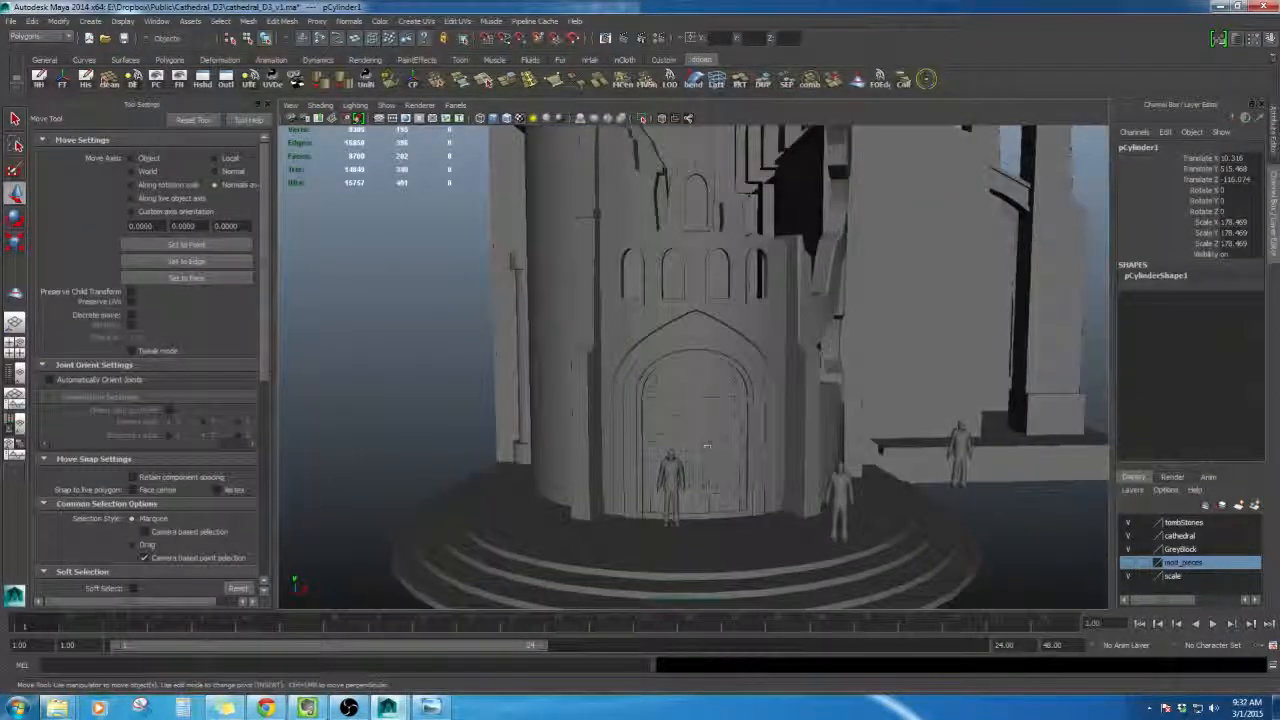
scroll(707, 445, "down", 4)
left_click_drag(707, 445, 706, 617, "alt")
- Bring up the reference concept image, zoom out to the whole cathedral, then minimize it
left_click(440, 710)
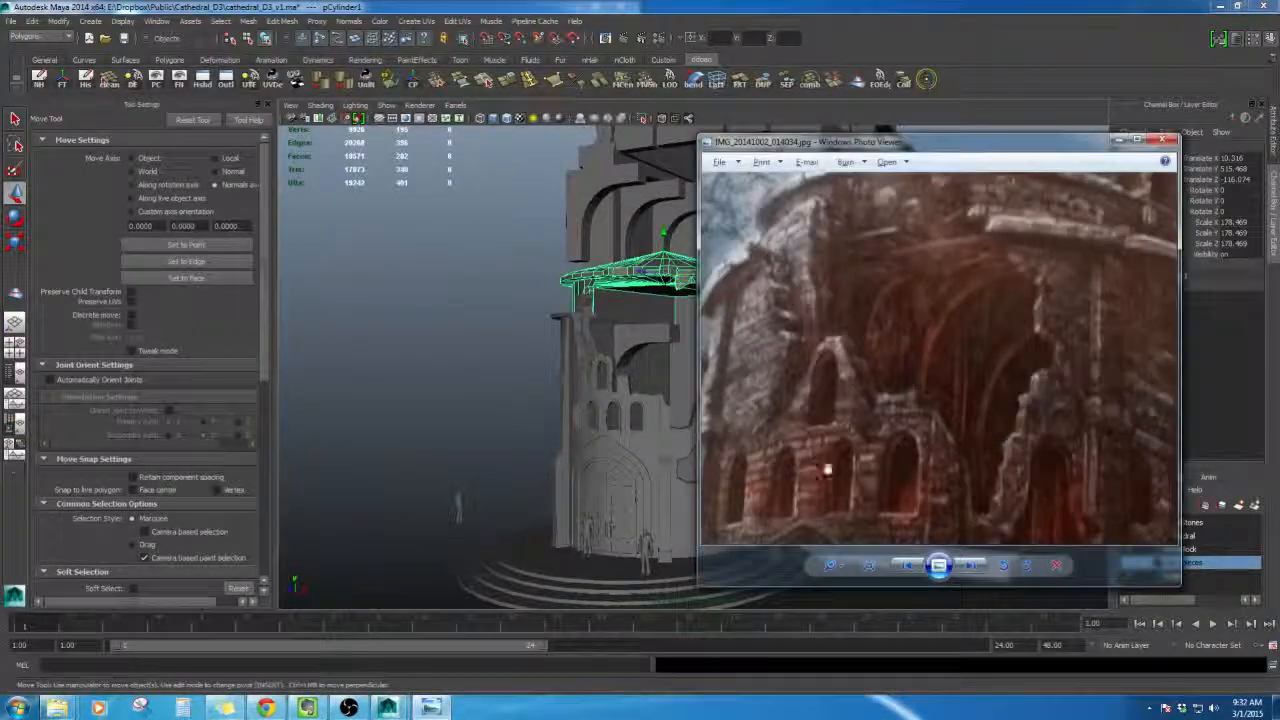
scroll(985, 399, "down", 5)
scroll(980, 416, "down", 2)
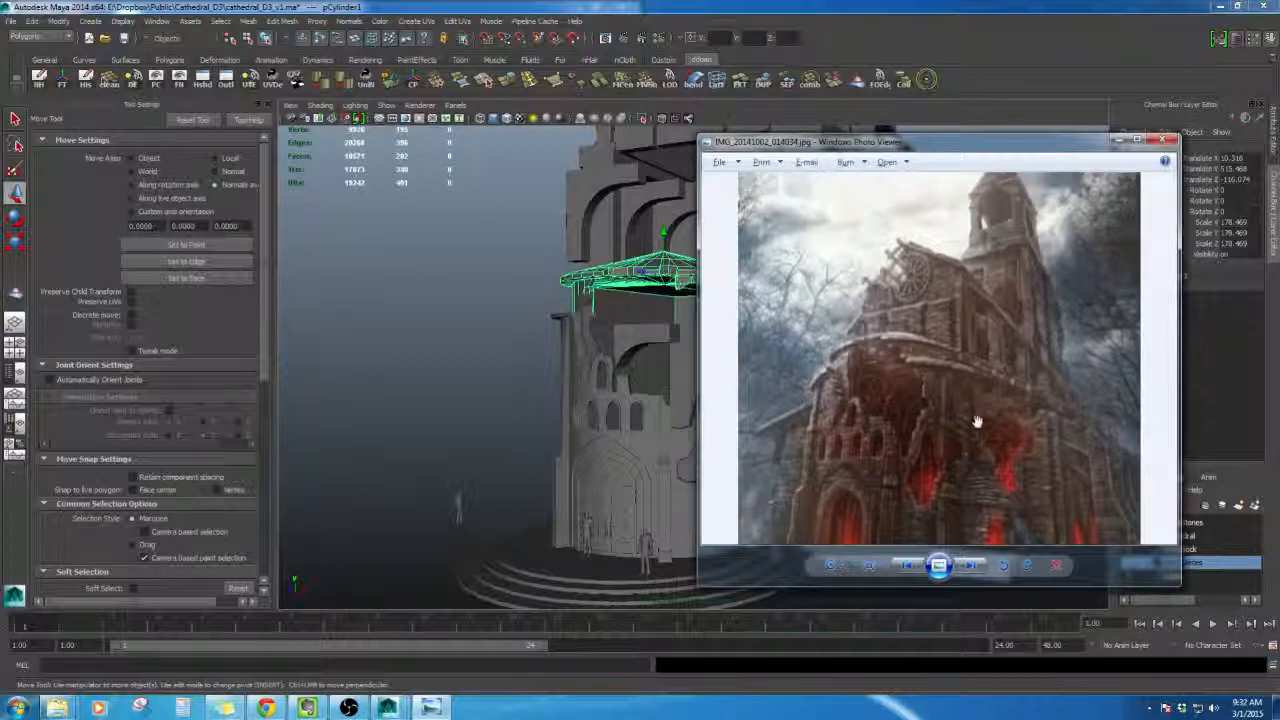
left_click_drag(966, 420, 950, 350)
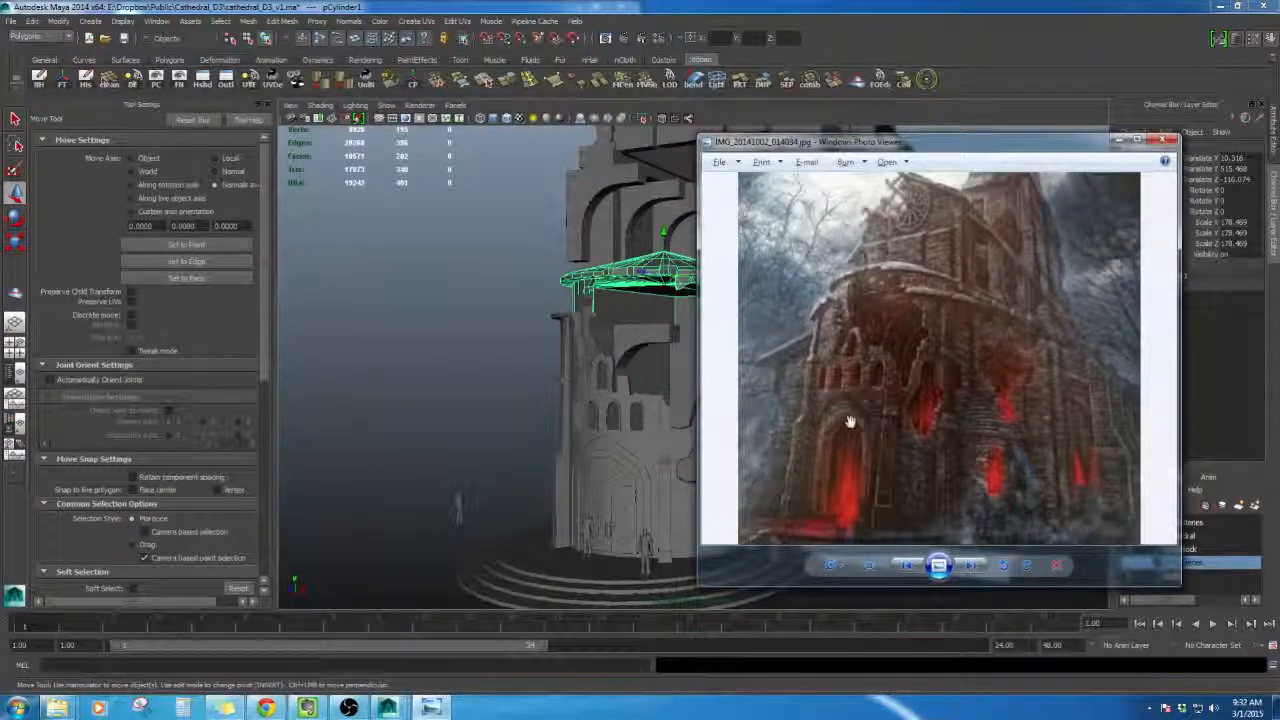
left_click(1121, 142)
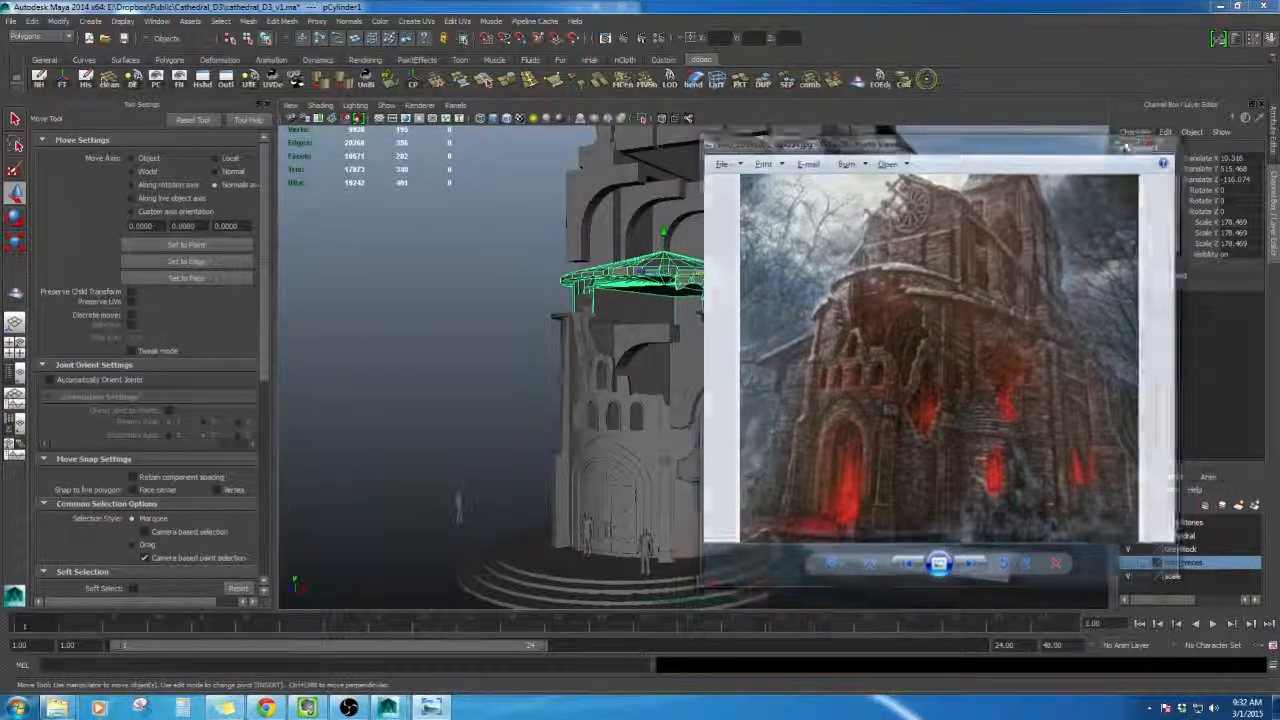
- Select the right cathedral wall and alternate between it and the reference image to compare them
mouse_move(725, 336)
left_mouse_down("alt")
mouse_move(711, 366)
mouse_move(707, 332)
left_mouse_up("alt")
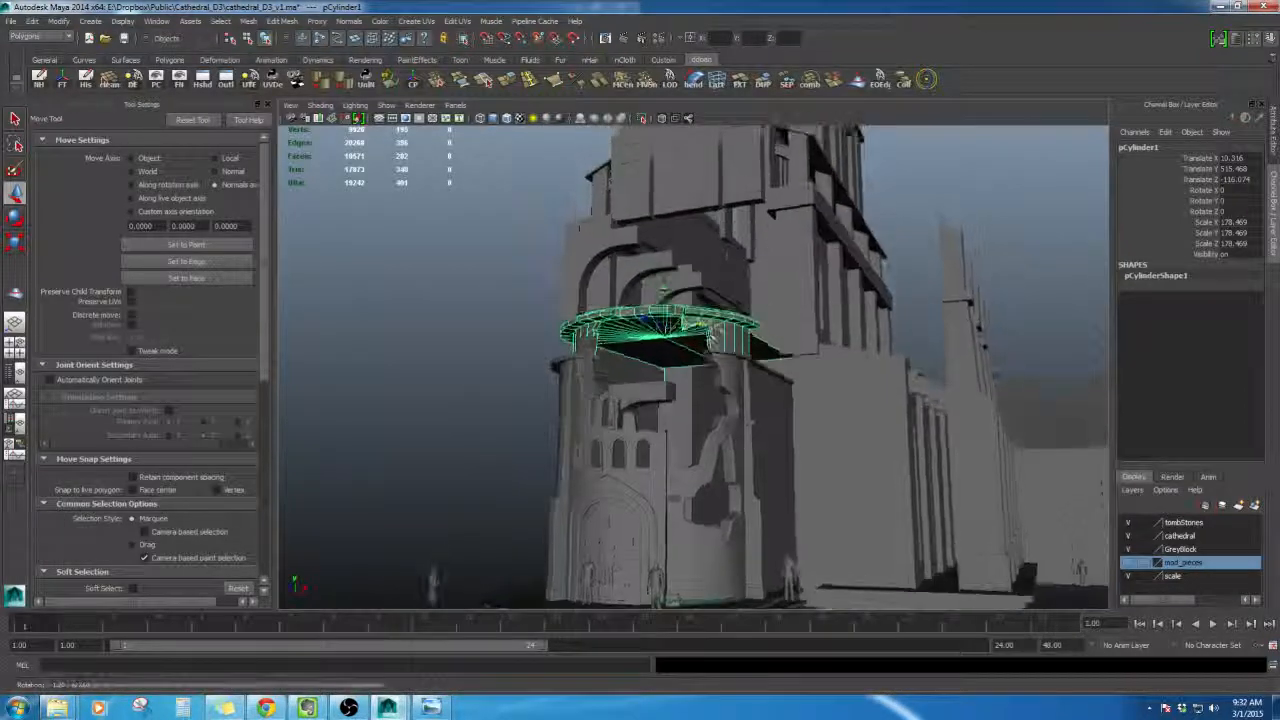
left_click(738, 188)
left_click_drag(738, 188, 726, 210, "alt")
left_click(831, 370)
left_click_drag(831, 370, 799, 349, "alt")
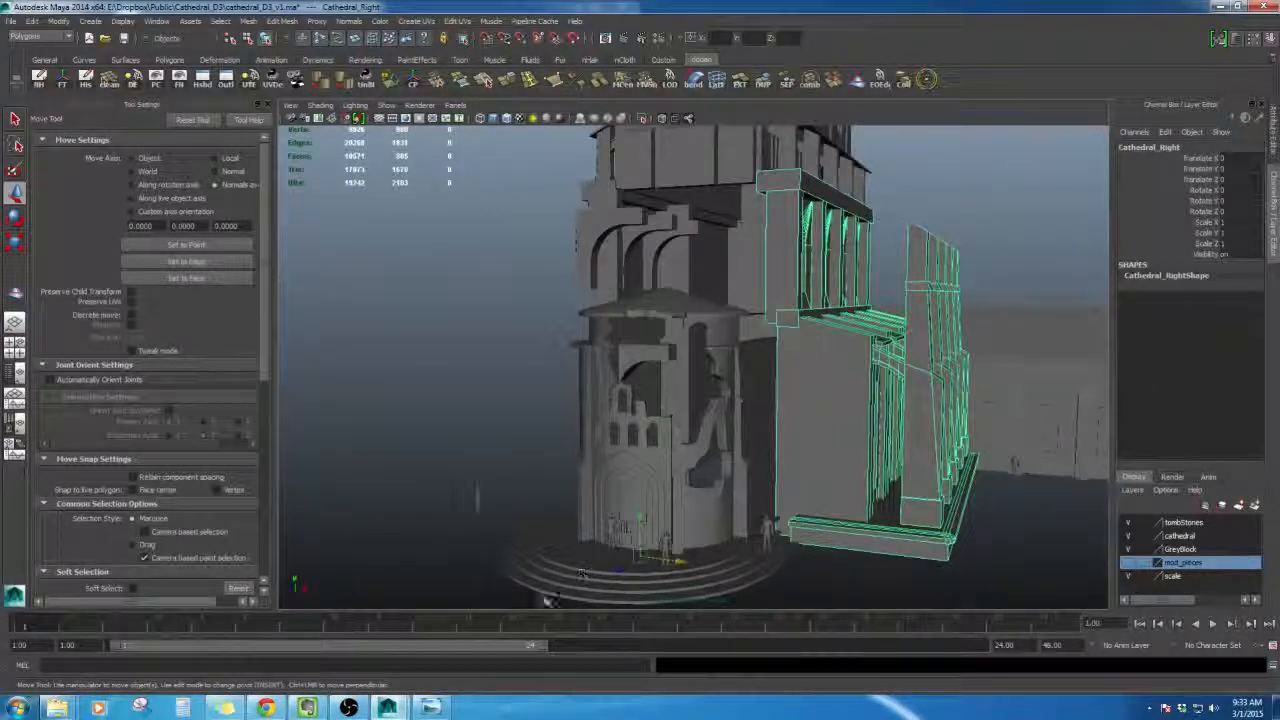
left_click(433, 708)
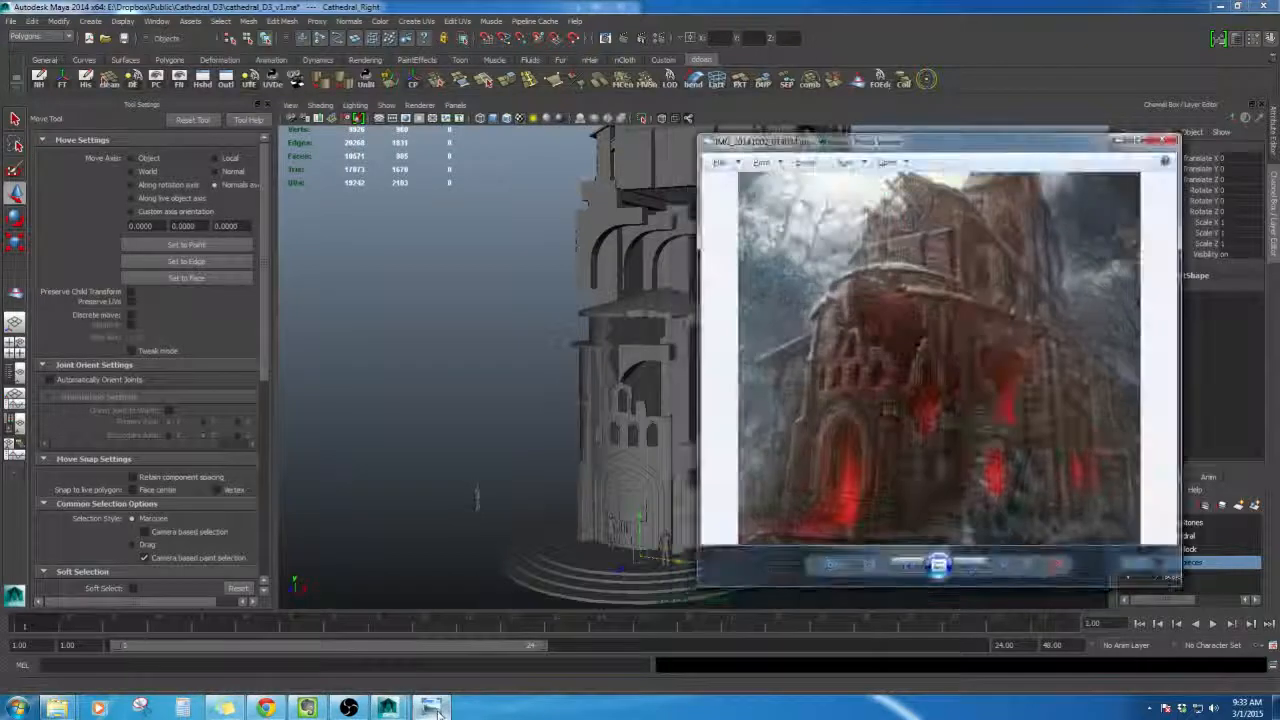
left_click(438, 714)
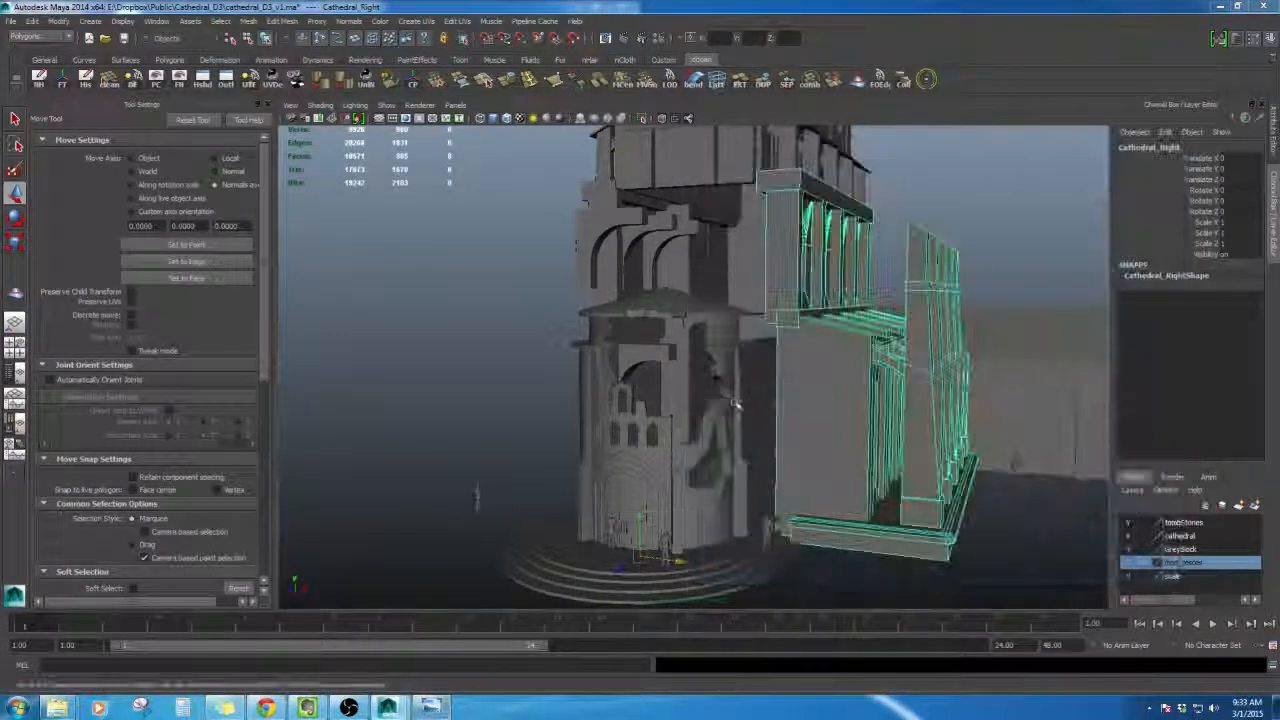
mouse_move(737, 402)
left_mouse_down("alt")
mouse_move(740, 367)
mouse_move(743, 394)
left_mouse_up("alt")
left_click(428, 714)
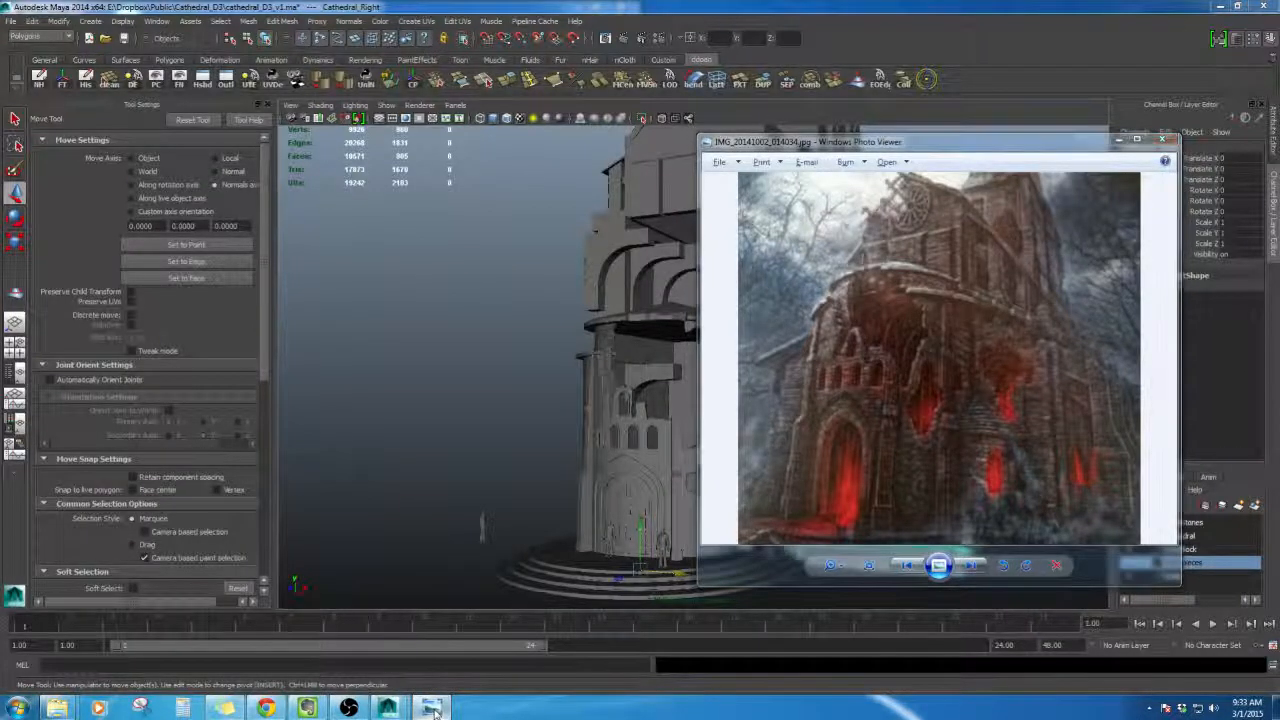
left_click(433, 712)
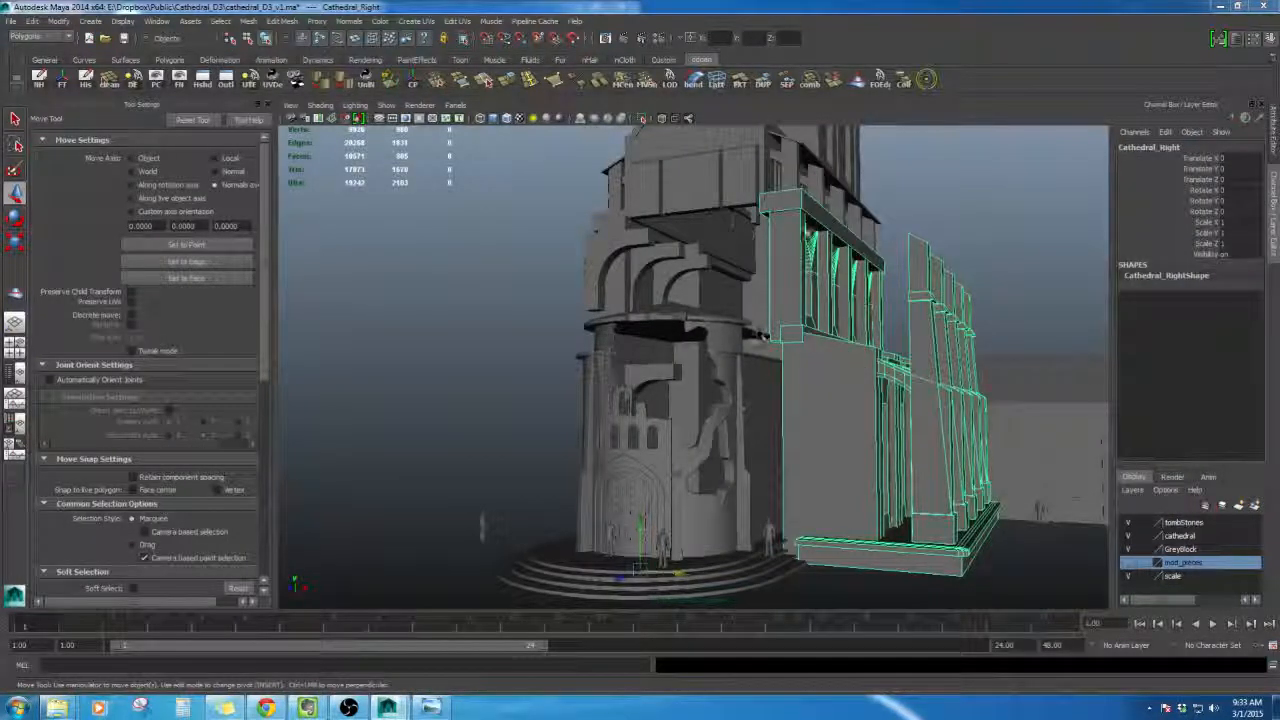
- Orbit around the tower, selecting the tower section and the right wall to examine them
right_click_drag(810, 360, 763, 150, "alt")
middle_click_drag(763, 150, 754, 287, "alt")
left_click(740, 231)
left_click(764, 202, "shift")
right_click_drag(754, 287, 724, 314, "alt")
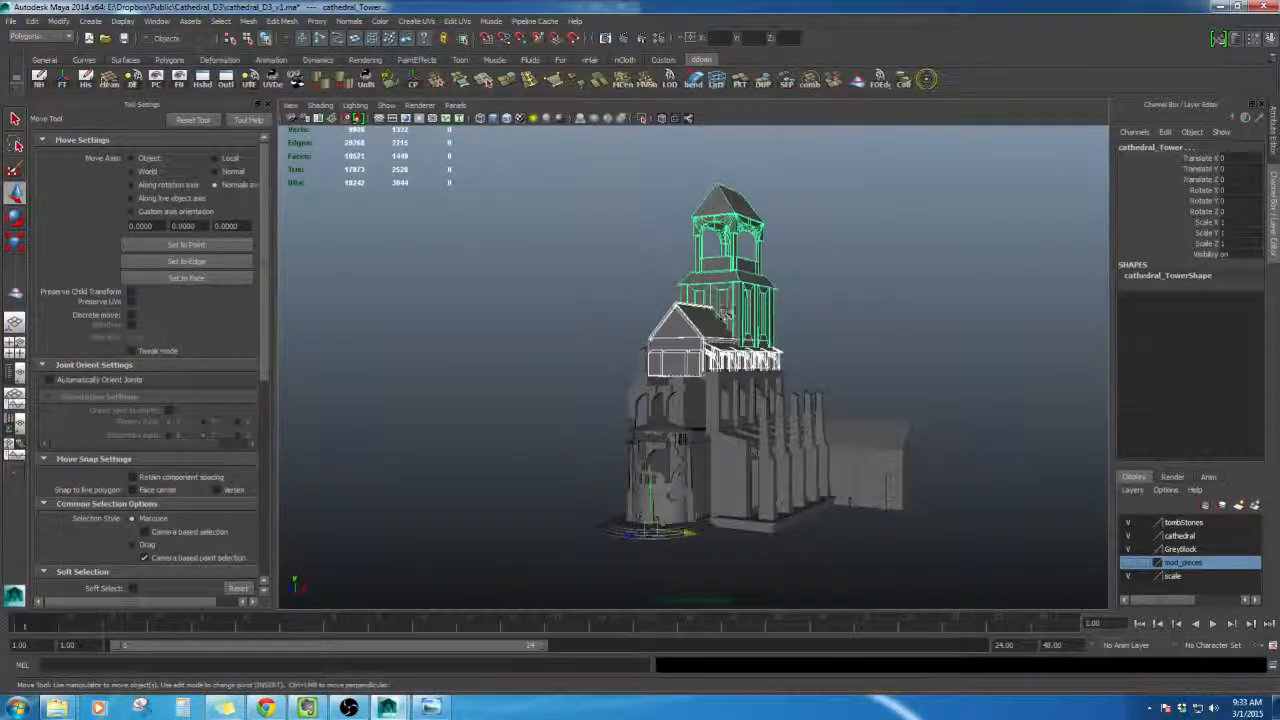
left_click(421, 85)
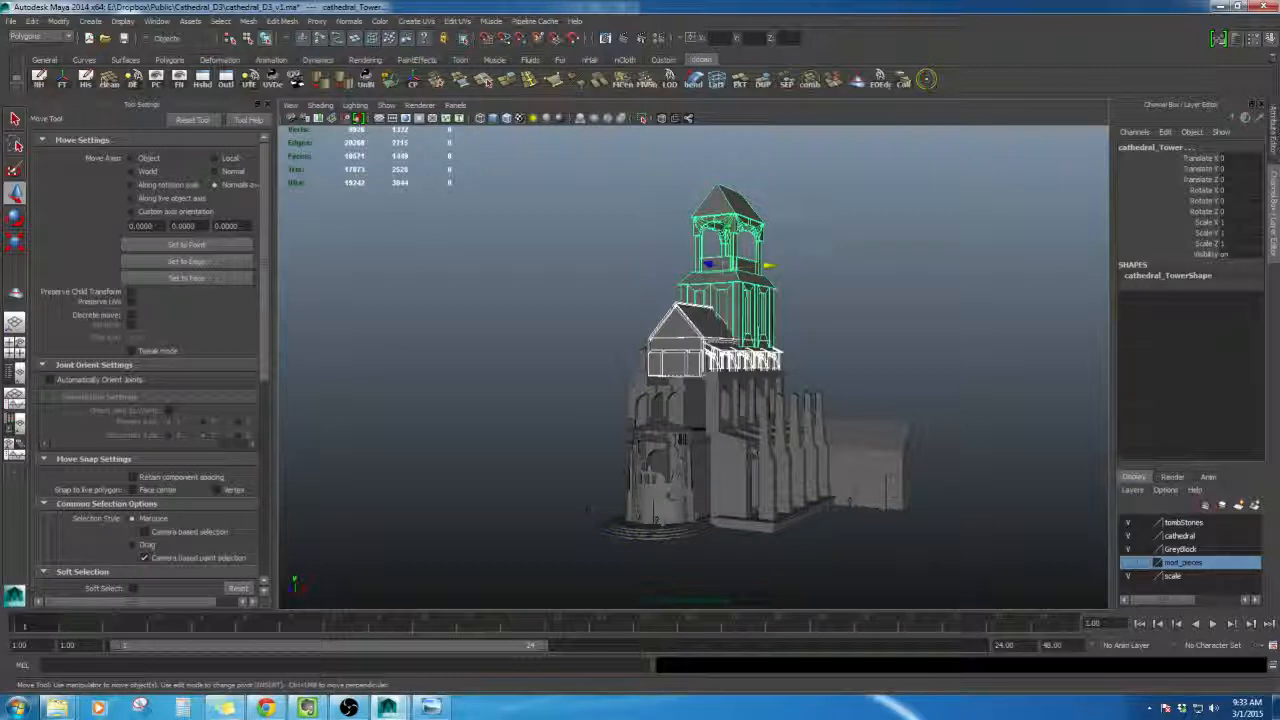
left_click_drag(729, 225, 729, 267)
right_click_drag(724, 273, 785, 345, "alt")
middle_click_drag(785, 345, 797, 290, "alt")
left_click(788, 328)
left_click_drag(797, 290, 805, 336, "alt")
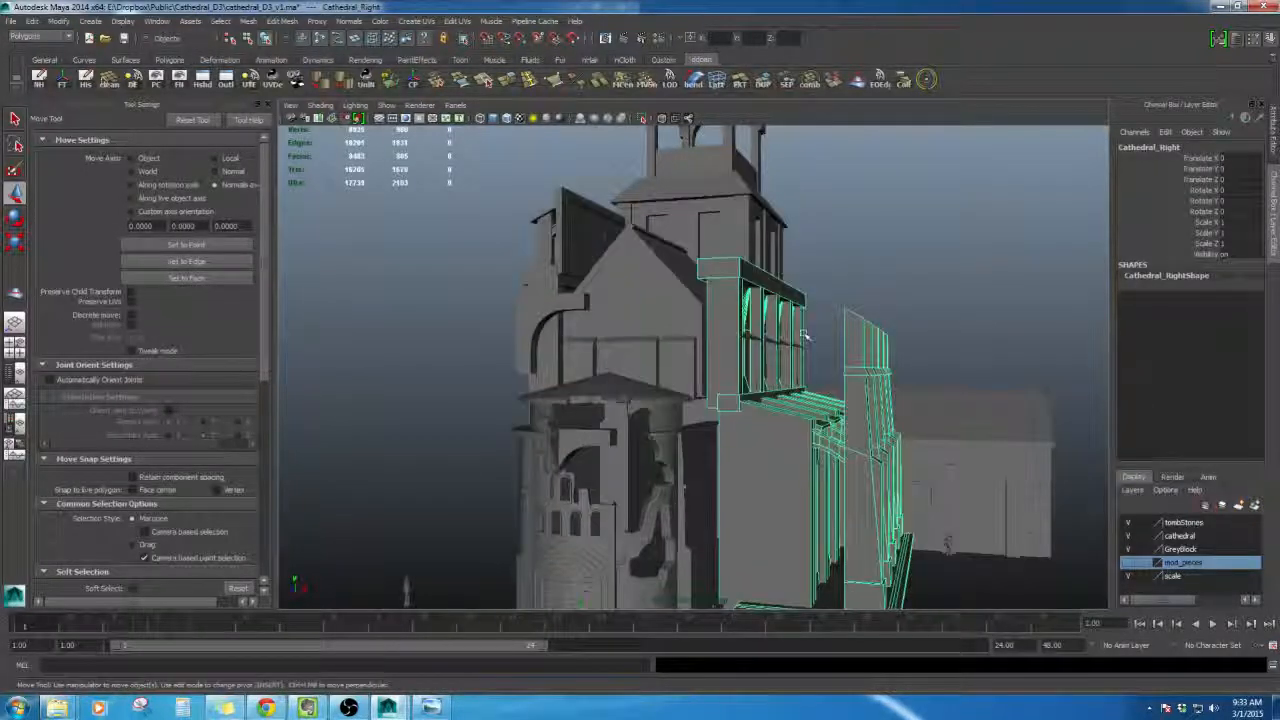
- Select the upper vertices of the right cathedral wall in component mode
right_click_drag(732, 304, 682, 303)
right_click_drag(690, 308, 640, 300, "alt")
left_click_drag(640, 300, 695, 302, "alt")
left_click_drag(868, 448, 745, 328)
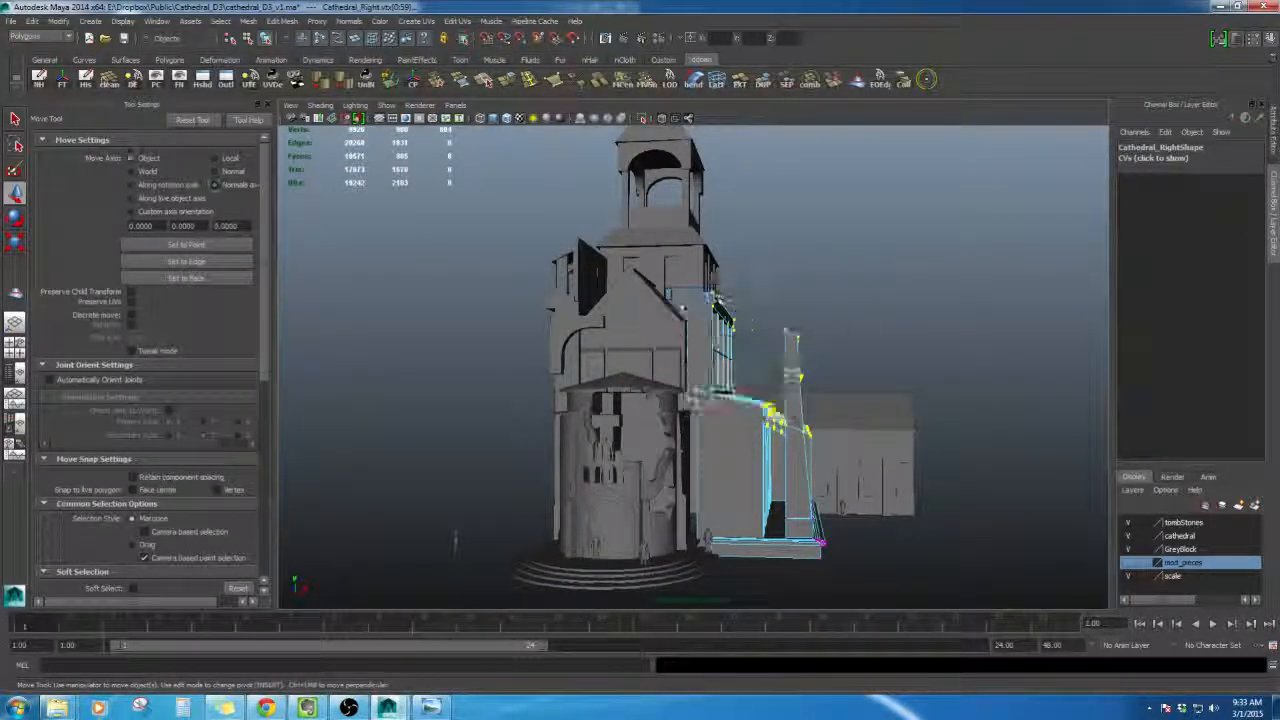
left_click_drag(757, 327, 753, 387)
scroll(760, 390, "up", 1)
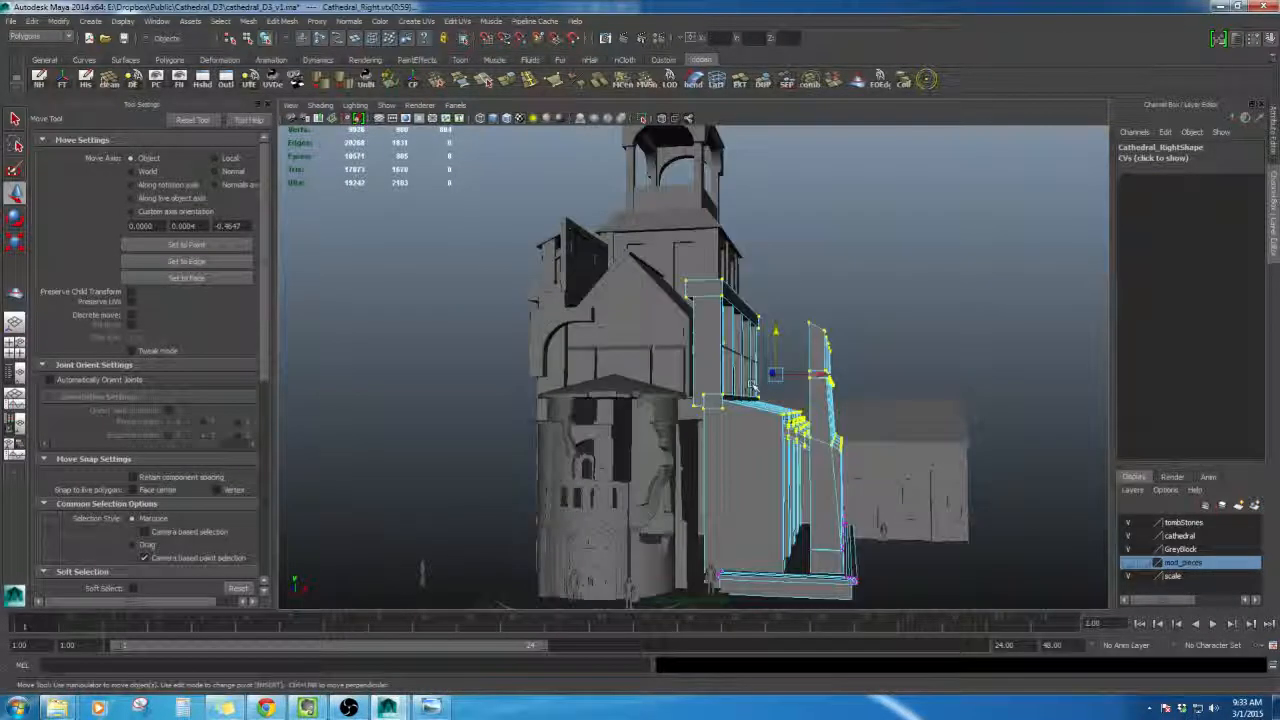
left_click_drag(681, 269, 598, 268, "alt")
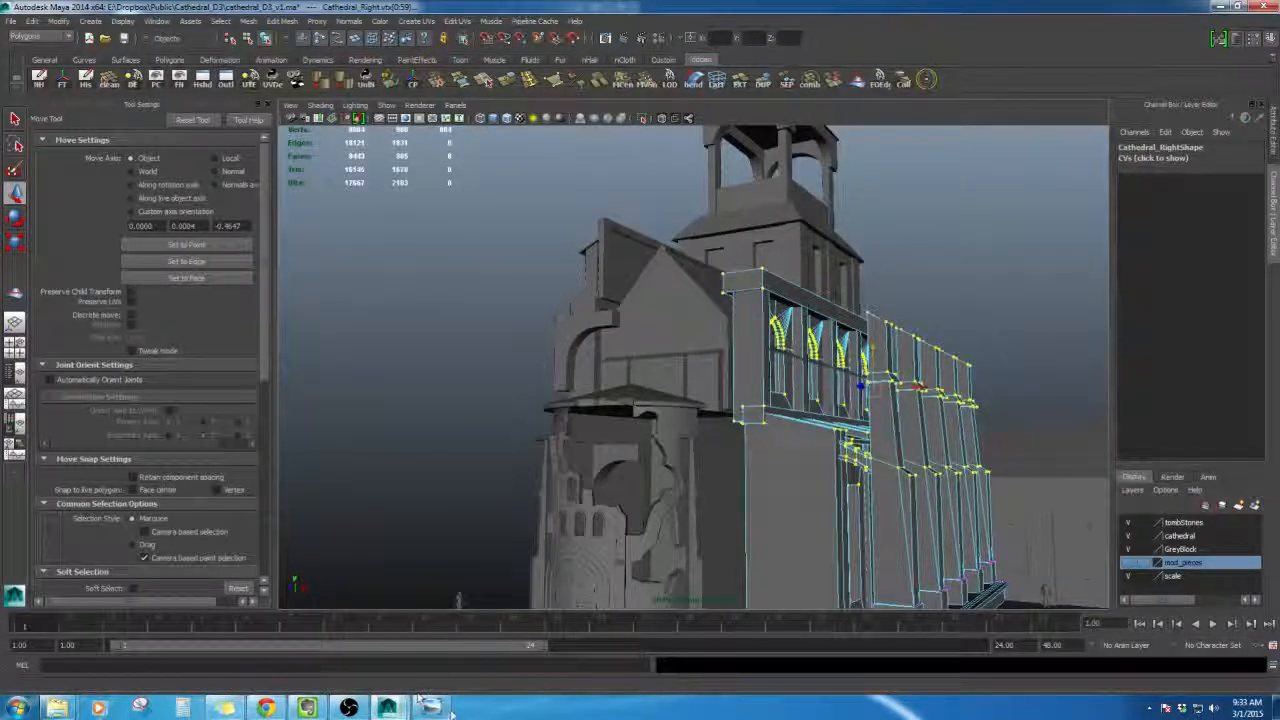
- Compare the right wall's selected vertices against the reference concept image
left_click(446, 708)
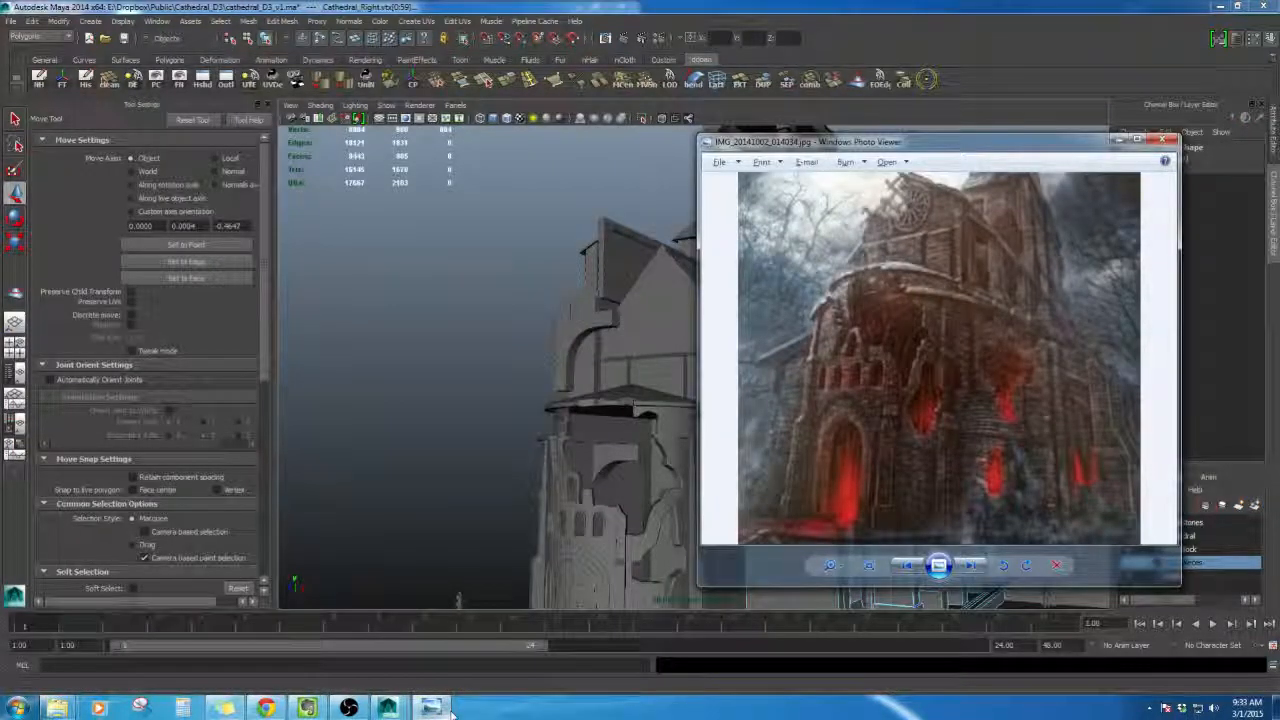
left_click(448, 710)
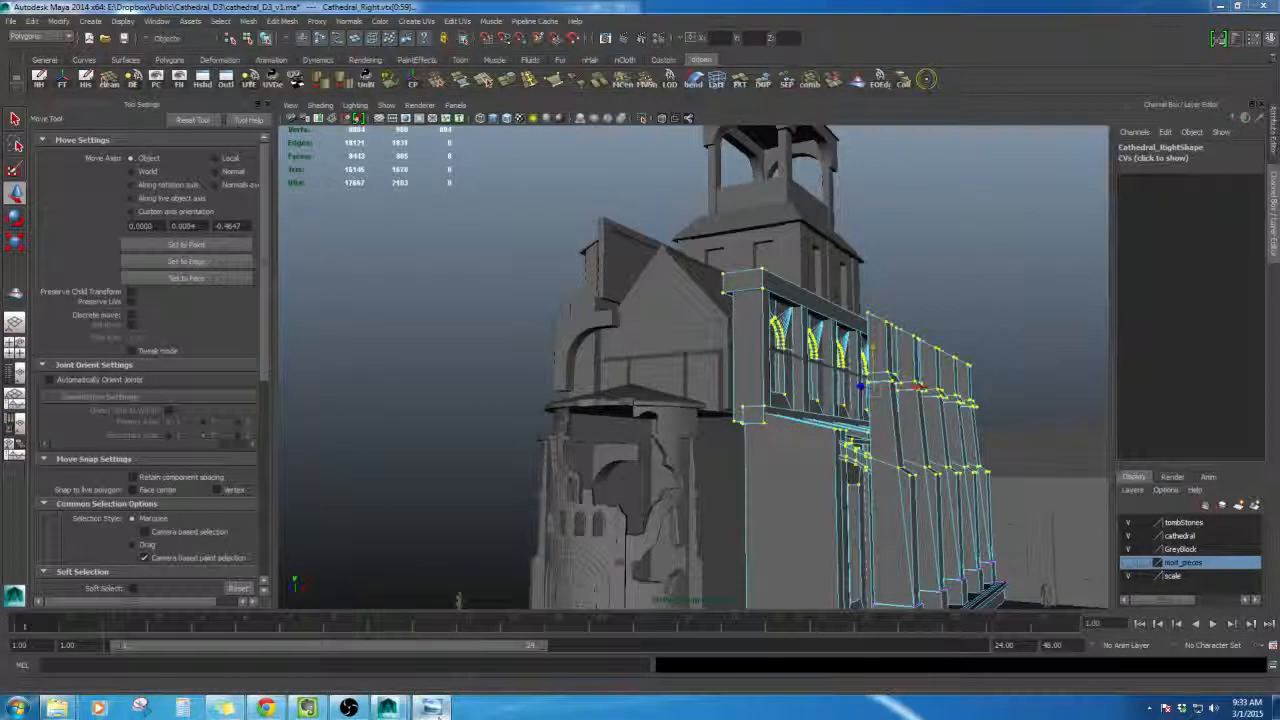
left_click(448, 710)
left_click(448, 710)
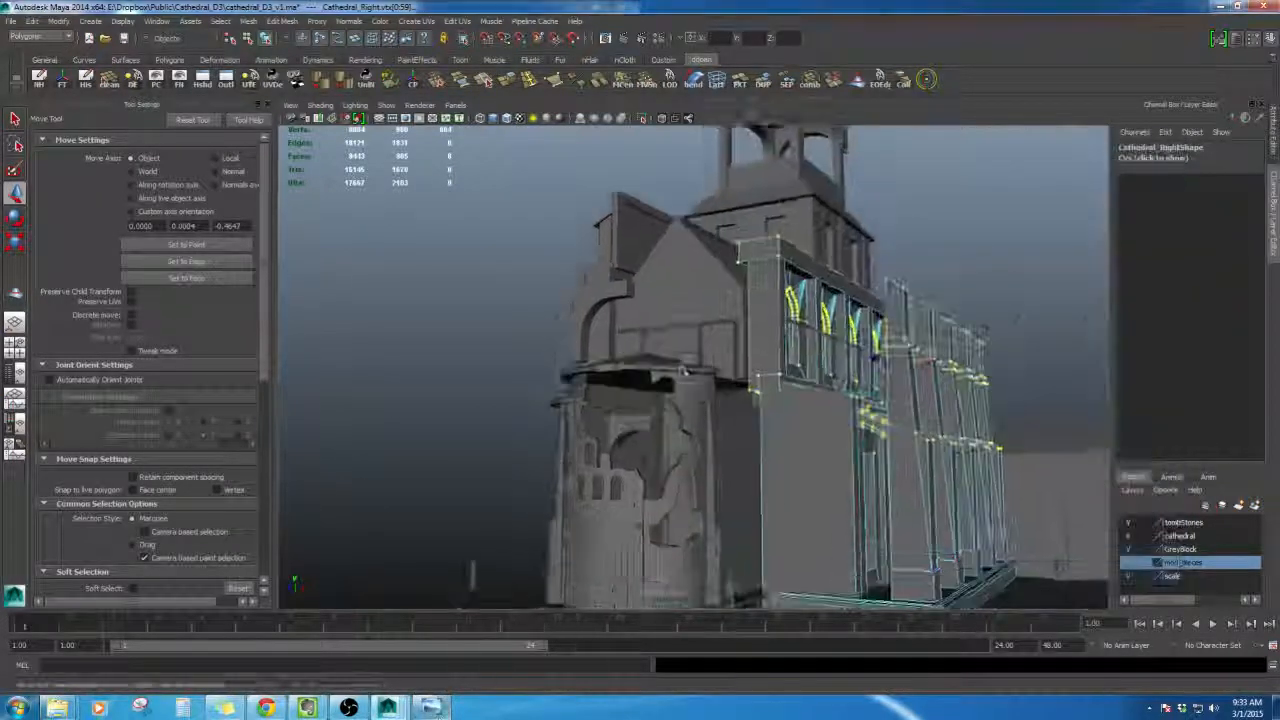
- Try moving the right wall's selected vertices, then undo the last three changes
left_click_drag(704, 348, 670, 398, "alt")
left_click_drag(761, 368, 620, 453, "alt")
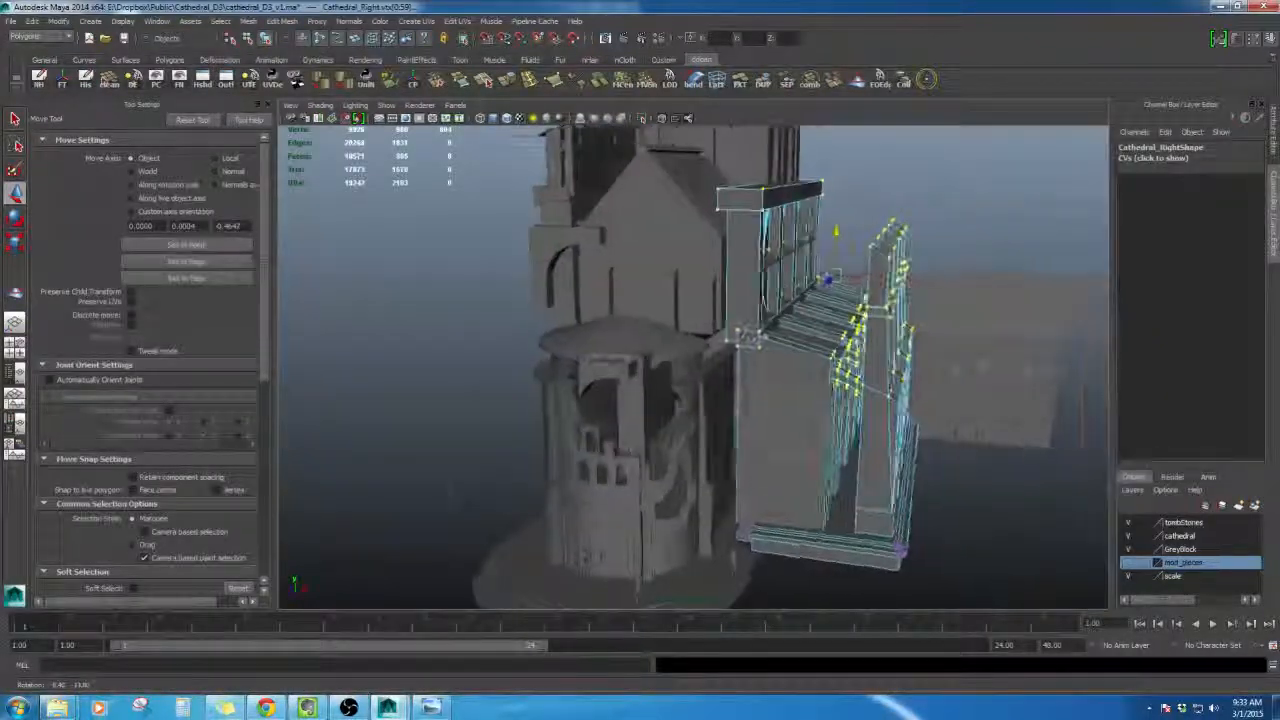
key("ctrl+z")
key("ctrl+z")
key("ctrl+z")
- Deselect everything and orbit around the full cathedral to examine the tower and walls
scroll(768, 334, "down", 5)
left_click(822, 280)
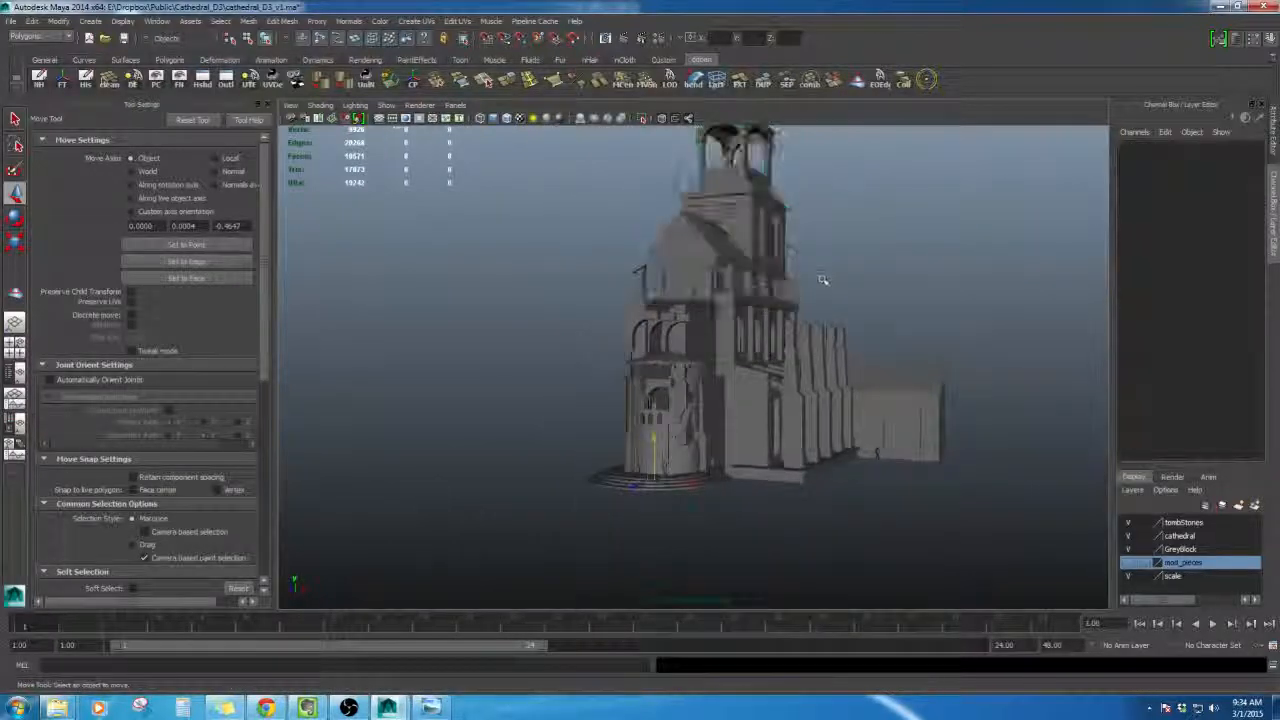
left_click_drag(822, 280, 719, 333, "alt")
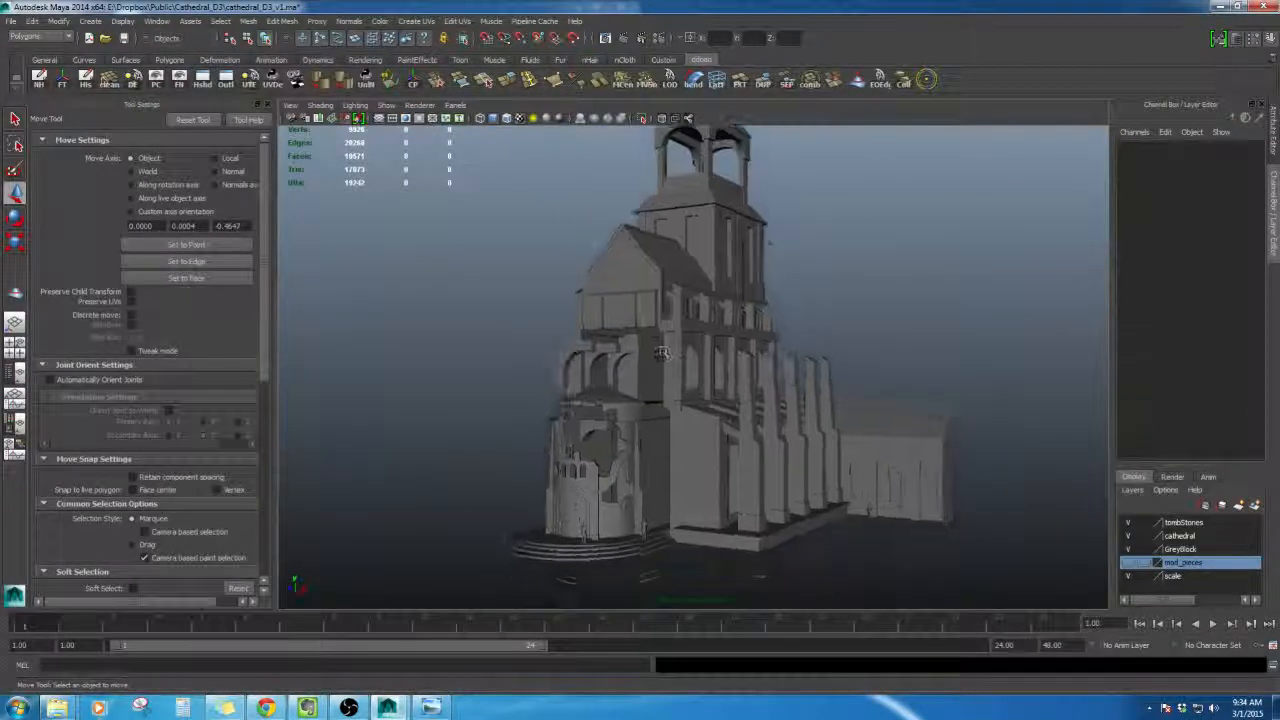
mouse_move(675, 363)
left_mouse_down("alt")
mouse_move(682, 316)
mouse_move(690, 368)
left_mouse_up("alt")
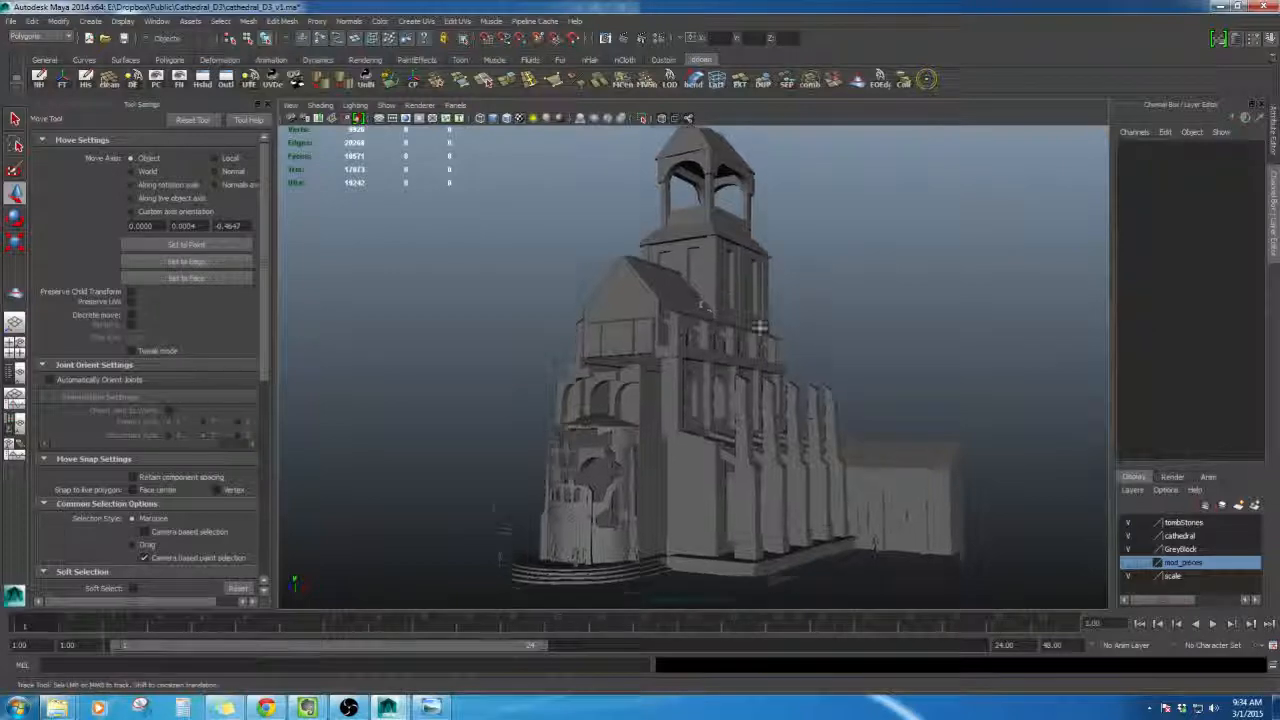
left_click(869, 390)
left_click(990, 520)
left_click_drag(990, 520, 1085, 510, "alt")
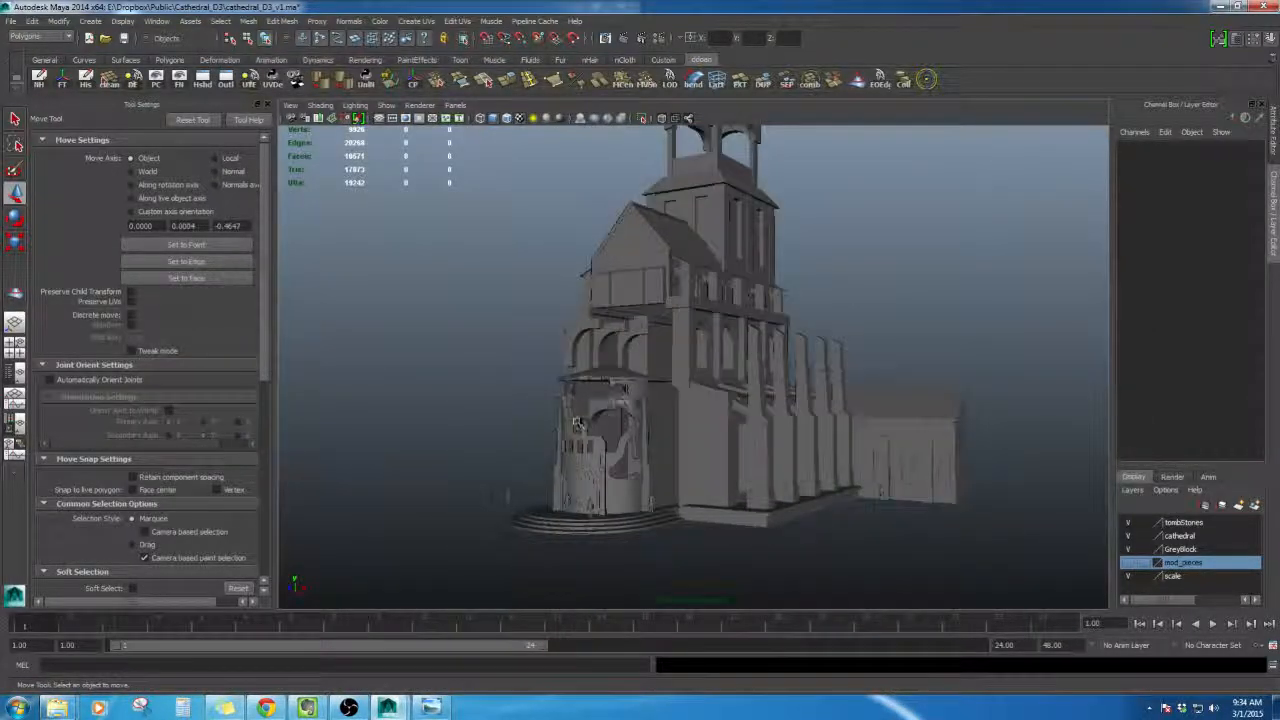
left_click(577, 423)
left_click_drag(577, 423, 557, 291, "alt")
left_click(610, 447)
left_click(571, 345)
scroll(606, 336, "down", 5)
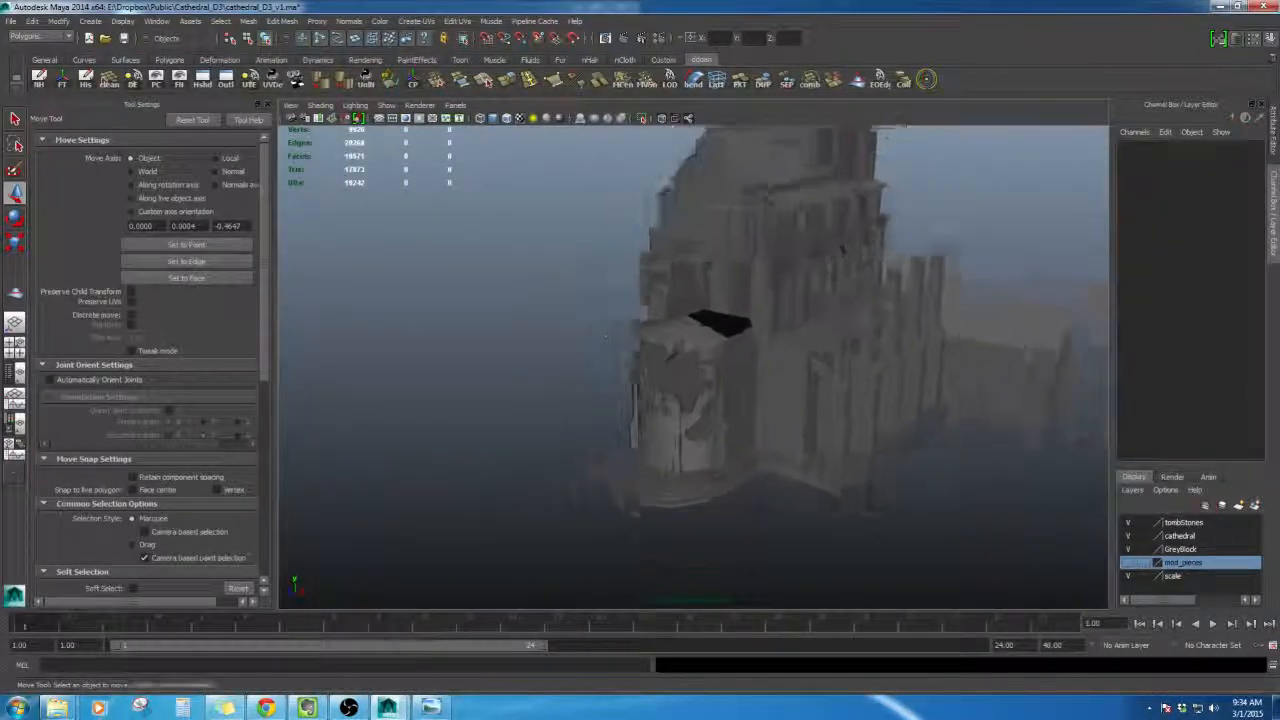
scroll(606, 336, "down", 4)
left_click_drag(606, 336, 560, 337, "alt")
scroll(514, 363, "down", 2)
middle_click_drag(560, 337, 505, 367, "alt")
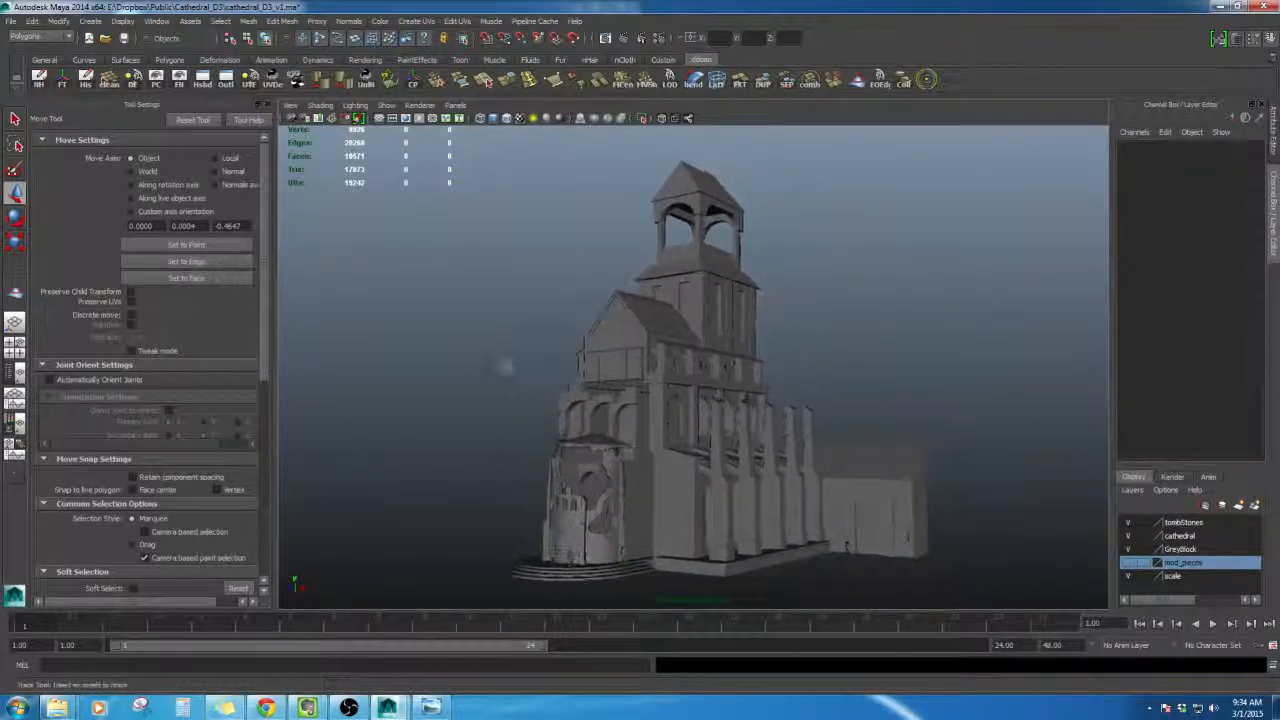
left_click_drag(505, 367, 549, 385, "alt")
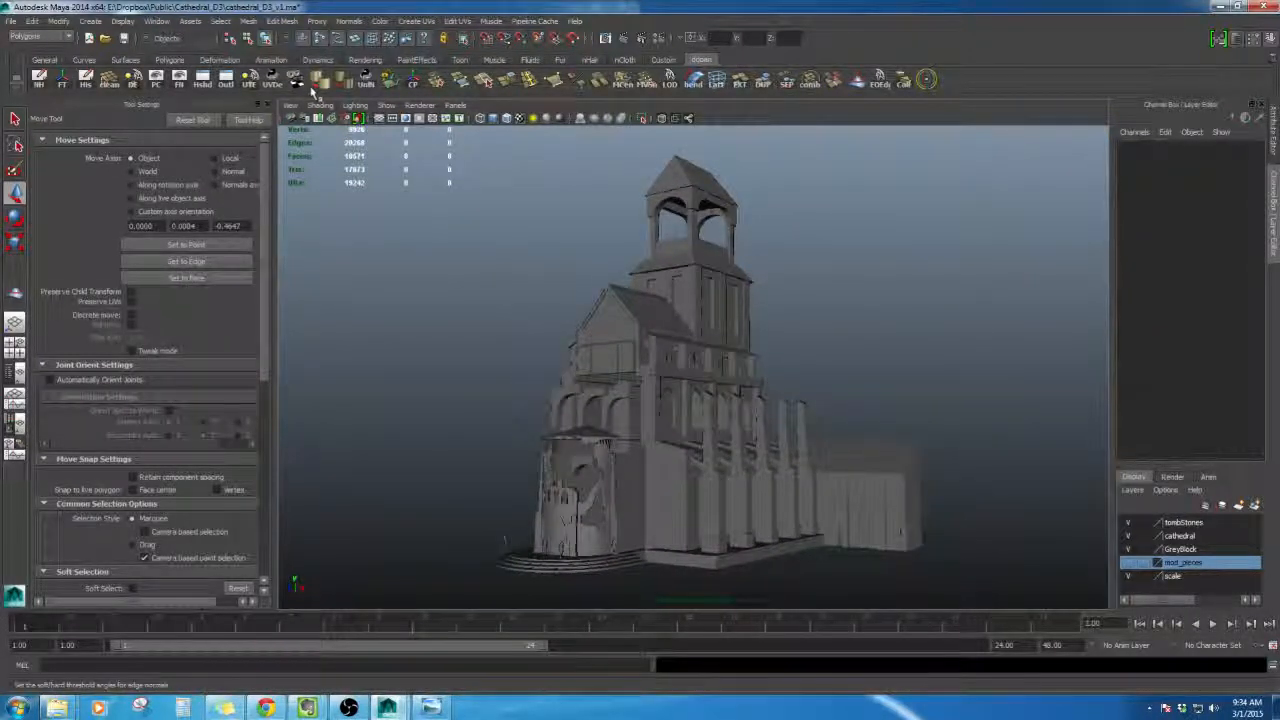
- Switch the viewport renderer to Viewport 2.0 and orbit around the cathedral
left_click(507, 118)
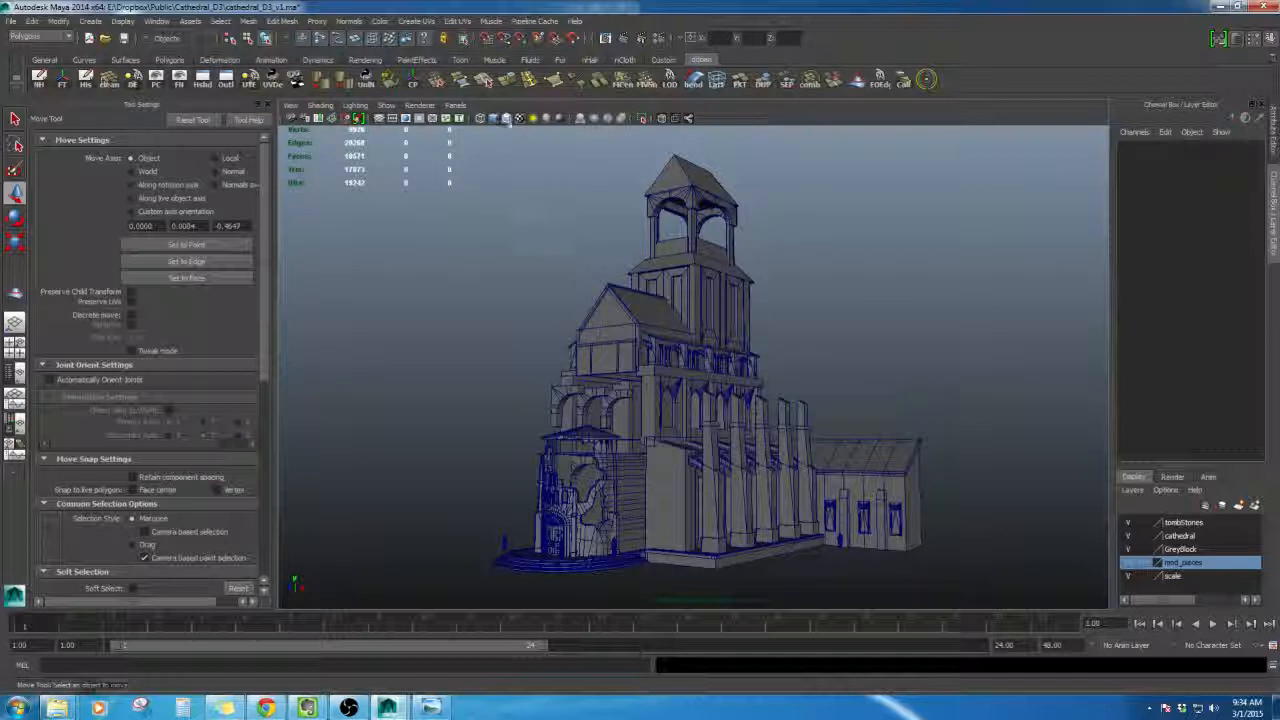
left_click(507, 118)
left_click(403, 104)
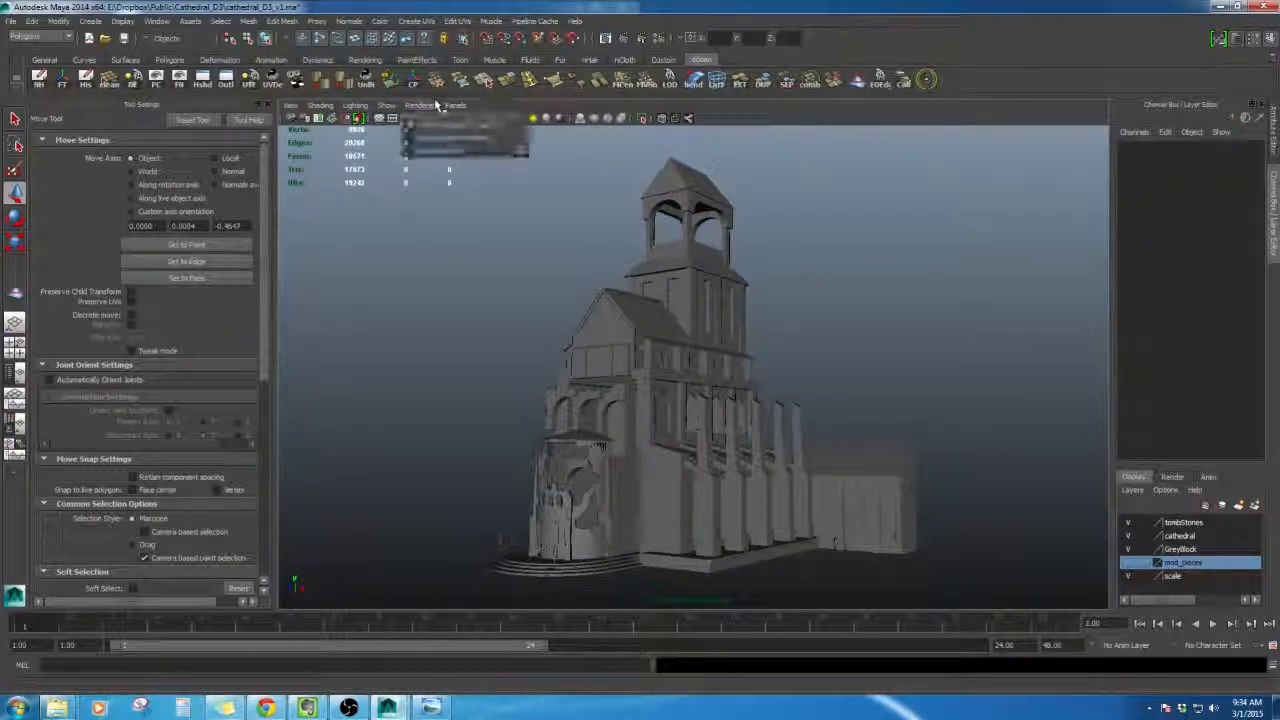
left_click(450, 152)
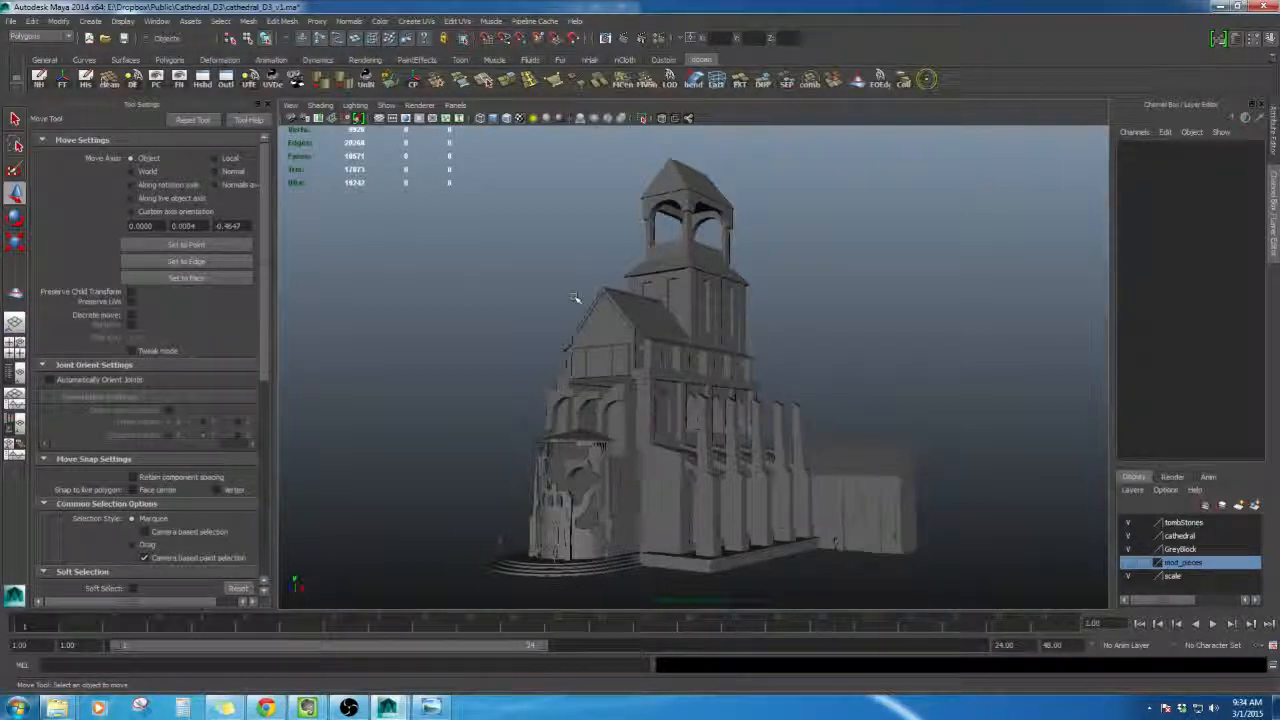
left_click_drag(606, 380, 618, 412, "alt")
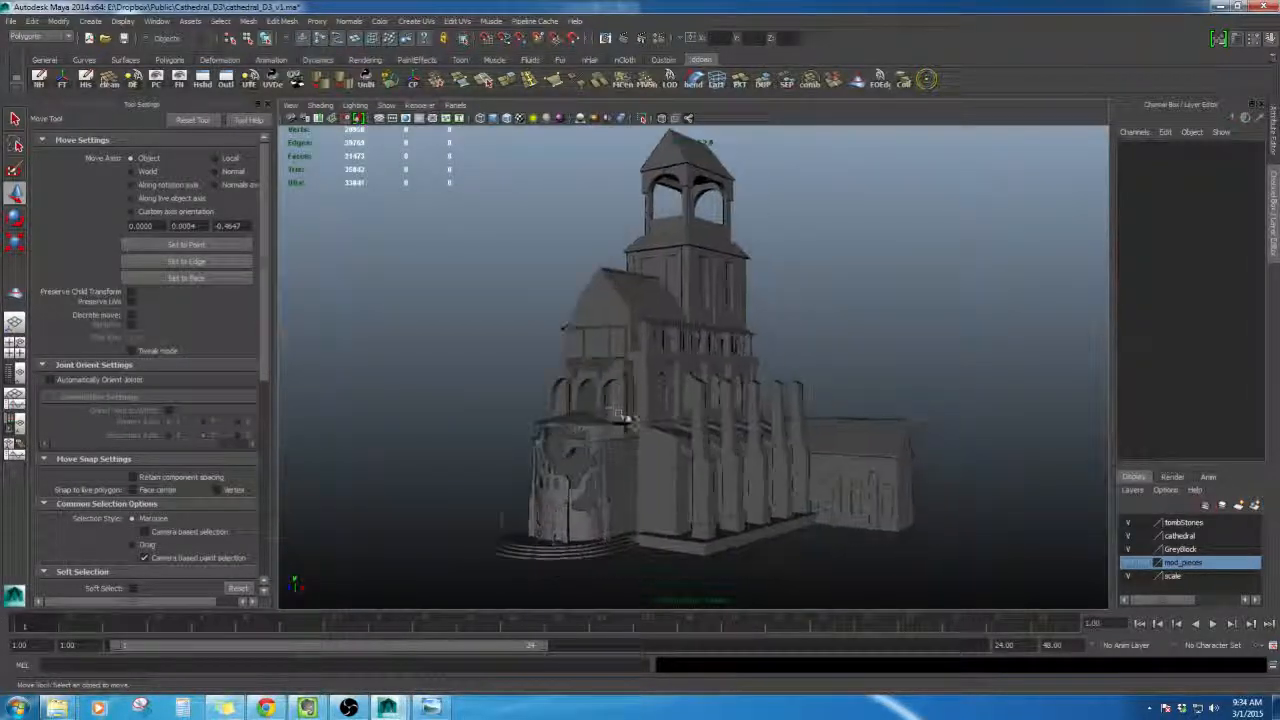
middle_click_drag(618, 411, 578, 409, "alt")
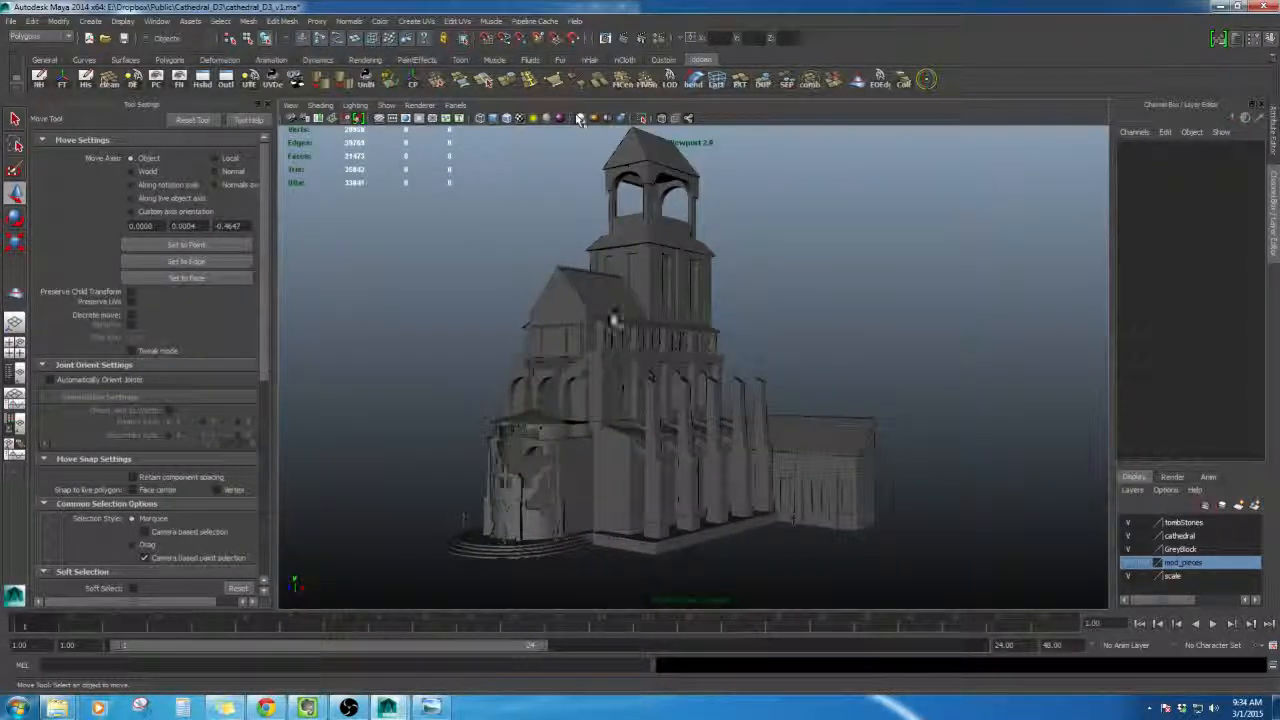
- Toggle the Viewport 2.0 shading effects and orbit around the tower to inspect the cathedral's shading
left_click(580, 119)
left_click_drag(634, 371, 630, 400, "alt")
middle_click_drag(630, 400, 707, 360, "alt")
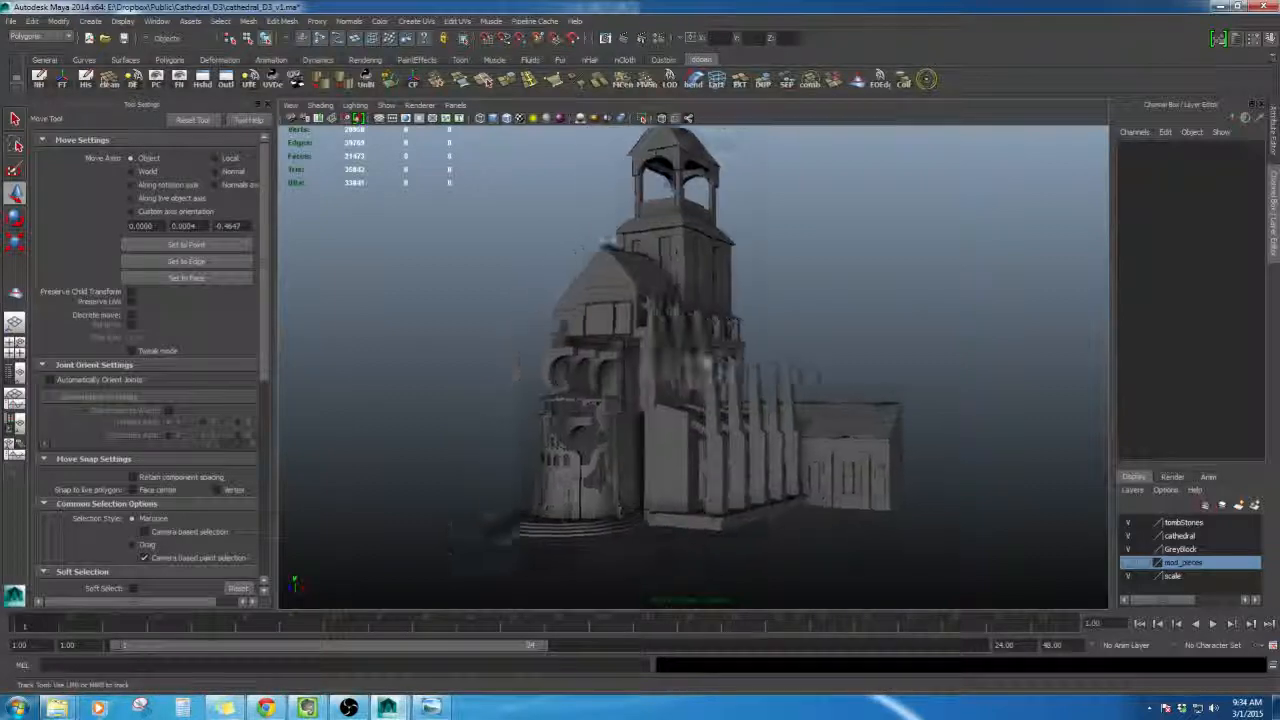
left_click_drag(707, 360, 697, 424, "alt")
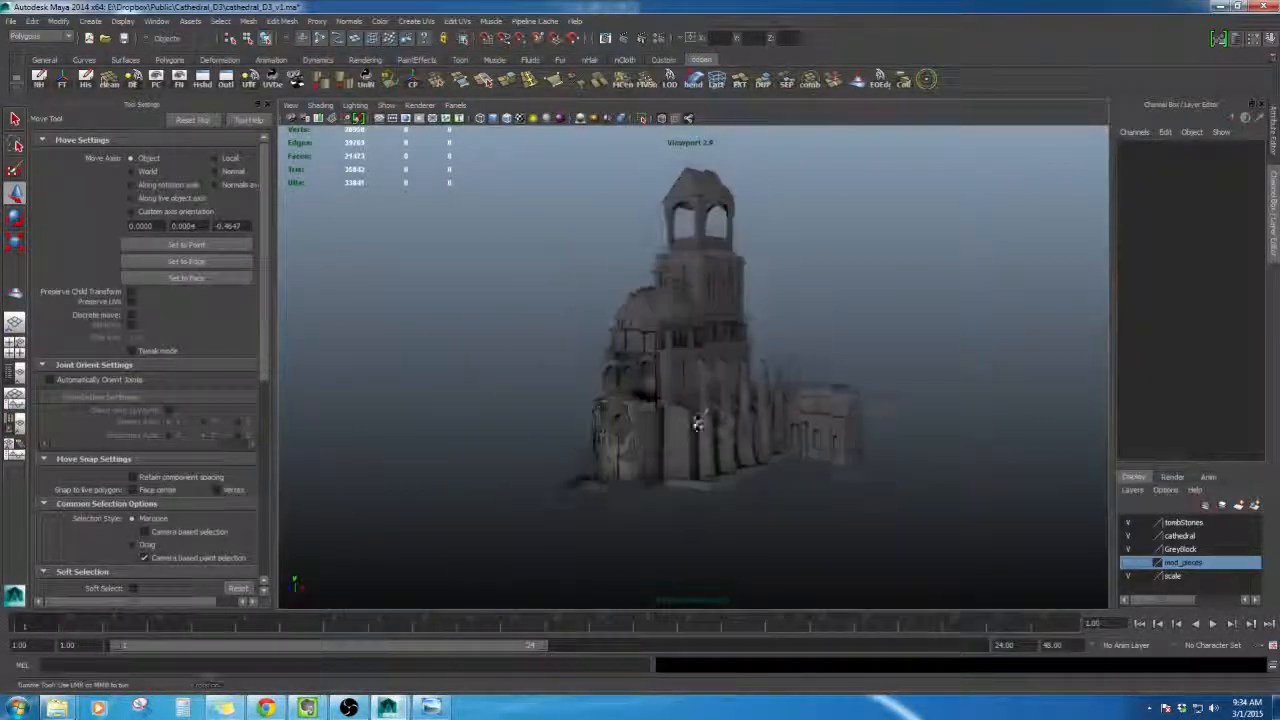
scroll(697, 424, "up", 5)
left_click(586, 121)
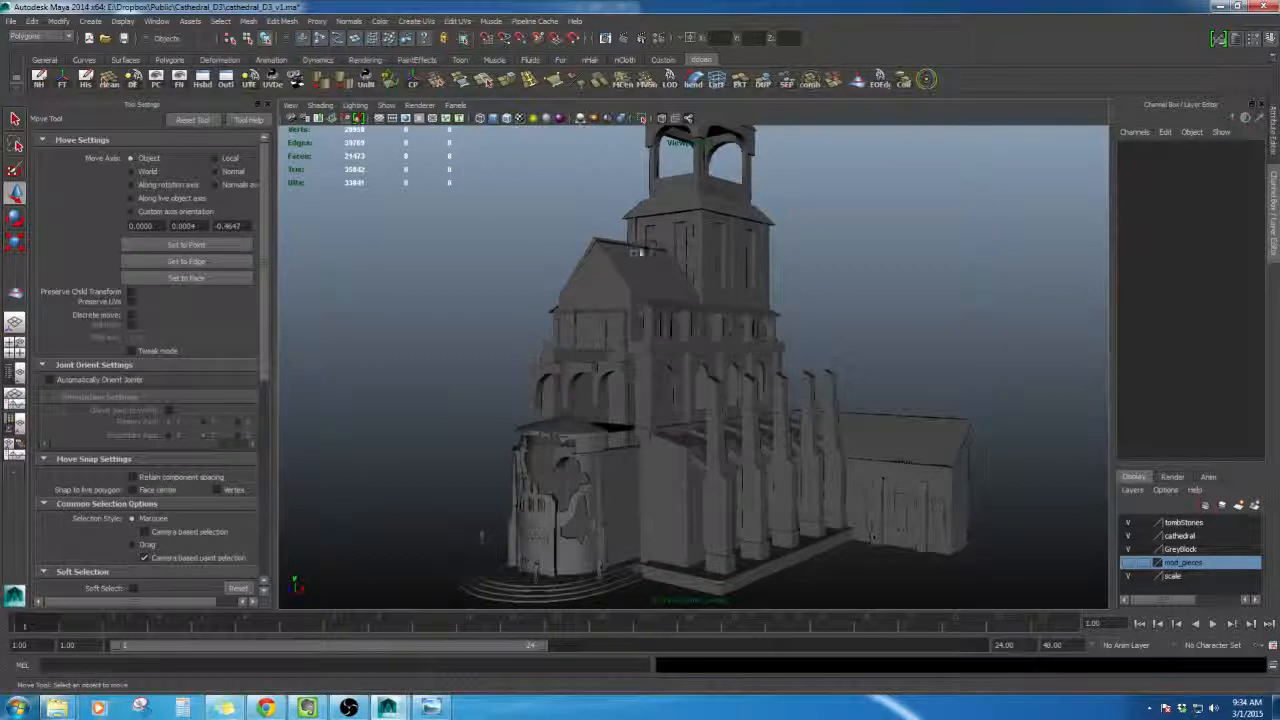
mouse_move(651, 249)
left_mouse_down("alt")
mouse_move(633, 276)
mouse_move(583, 263)
mouse_move(613, 283)
left_mouse_up("alt")
- Switch the viewport renderer back to Default Quality Rendering and orbit around the cathedral tower
left_click(432, 105)
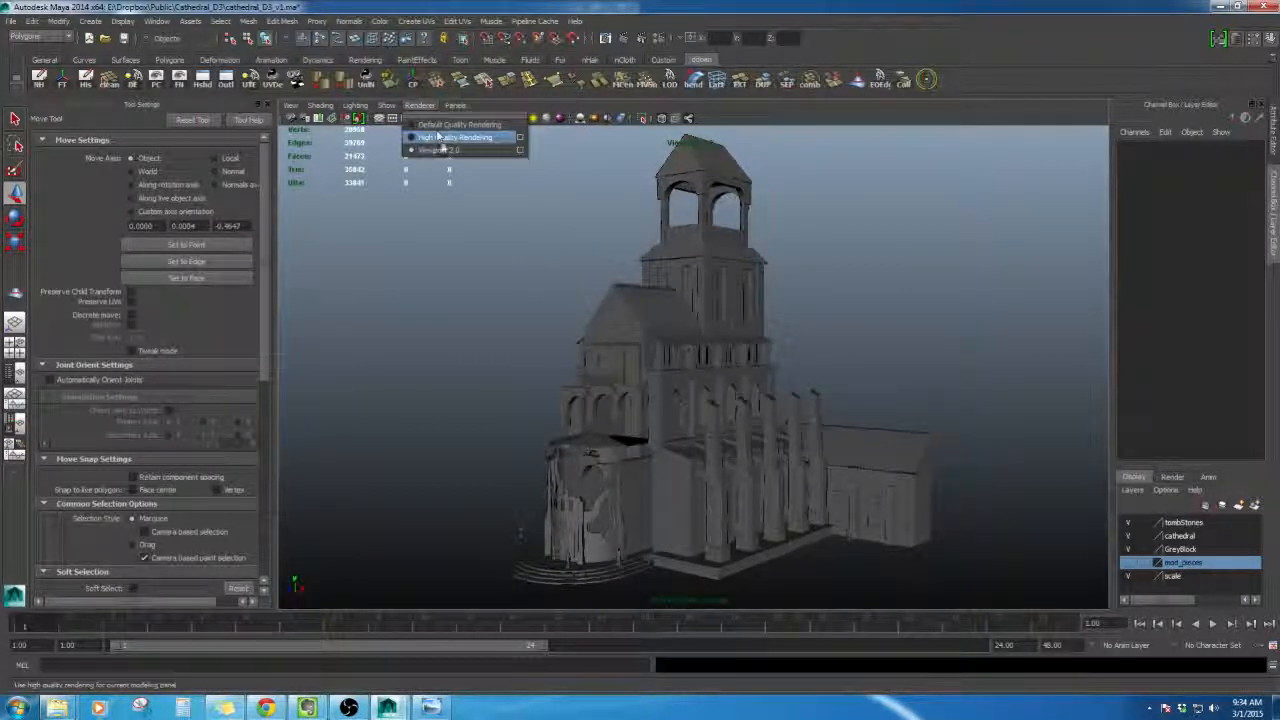
left_click(443, 126)
scroll(581, 263, "up", 3)
scroll(581, 263, "down", 3)
left_click_drag(581, 263, 581, 285, "alt")
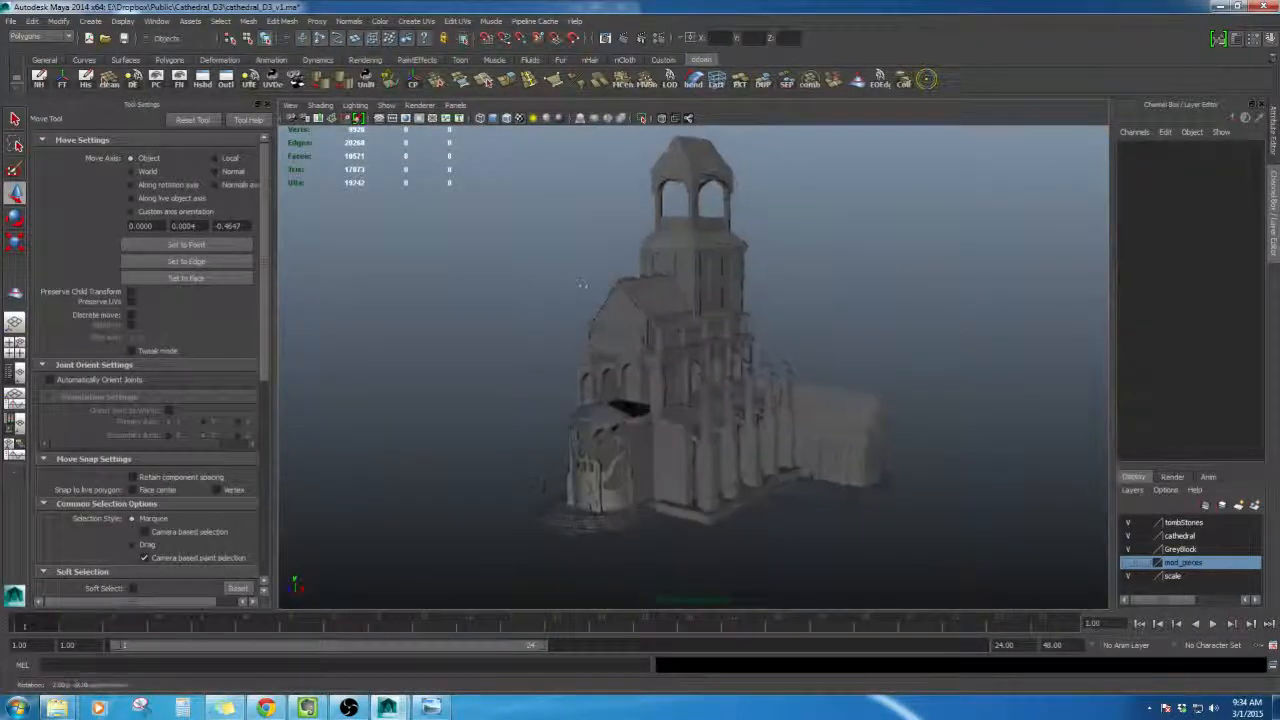
left_click_drag(598, 260, 601, 264, "alt")
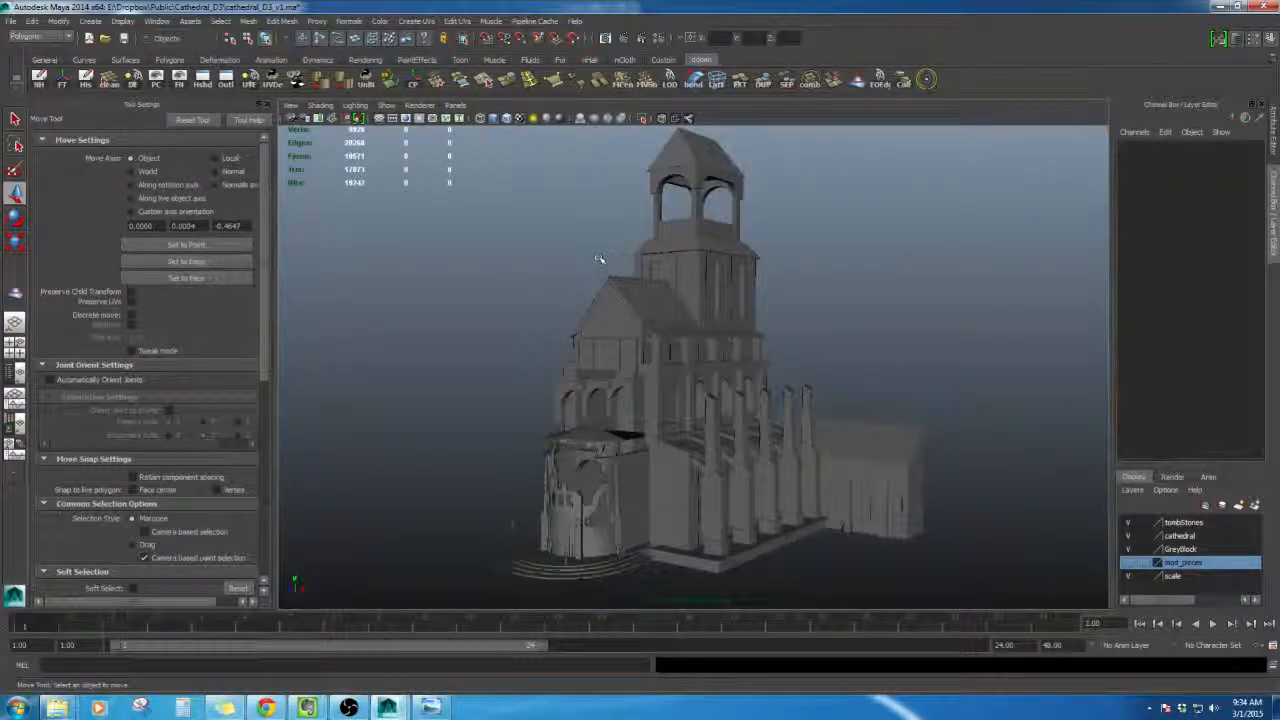